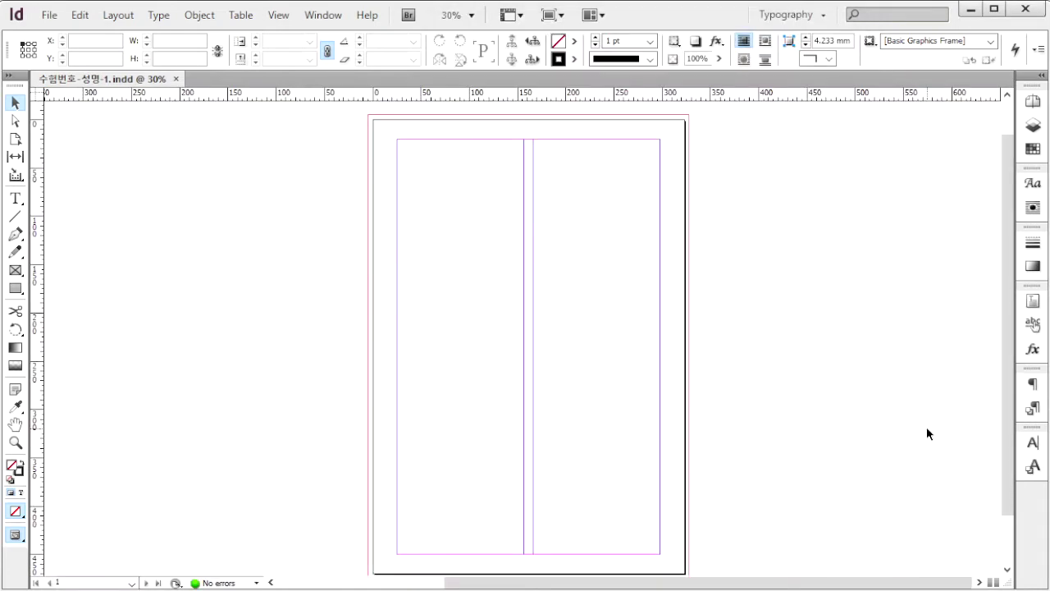
- Place the title artwork 1급-1.ai in the upper part of the page at about 207 mm wide
key(ctrl+d)
click(177, 117)
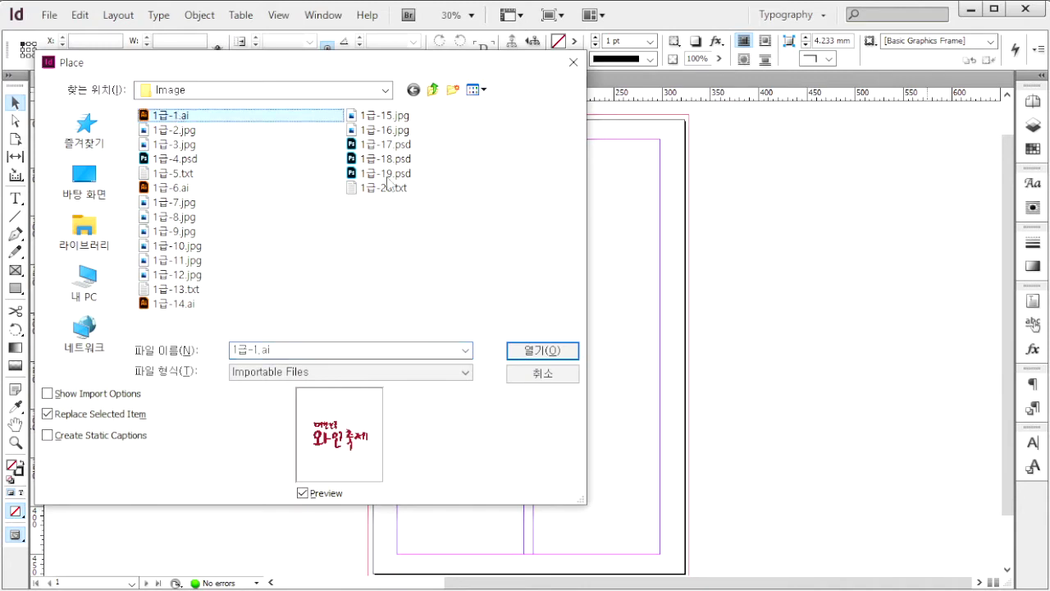
click(543, 350)
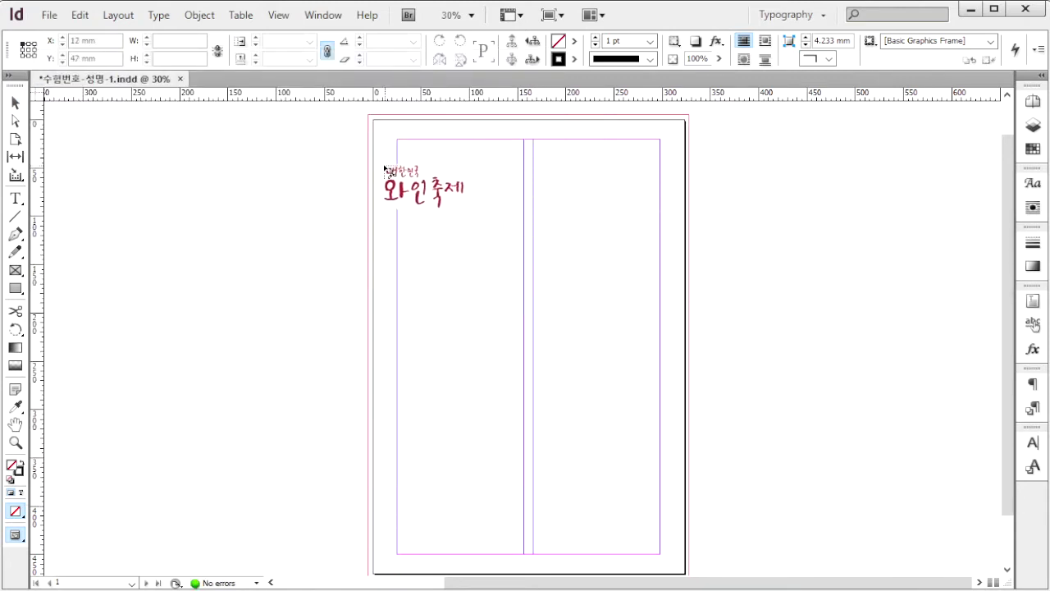
drag(384, 168, 581, 266)
- Apply a Drop Shadow effect to the placed title artwork
right_click(429, 215)
mouse_move(493, 500)
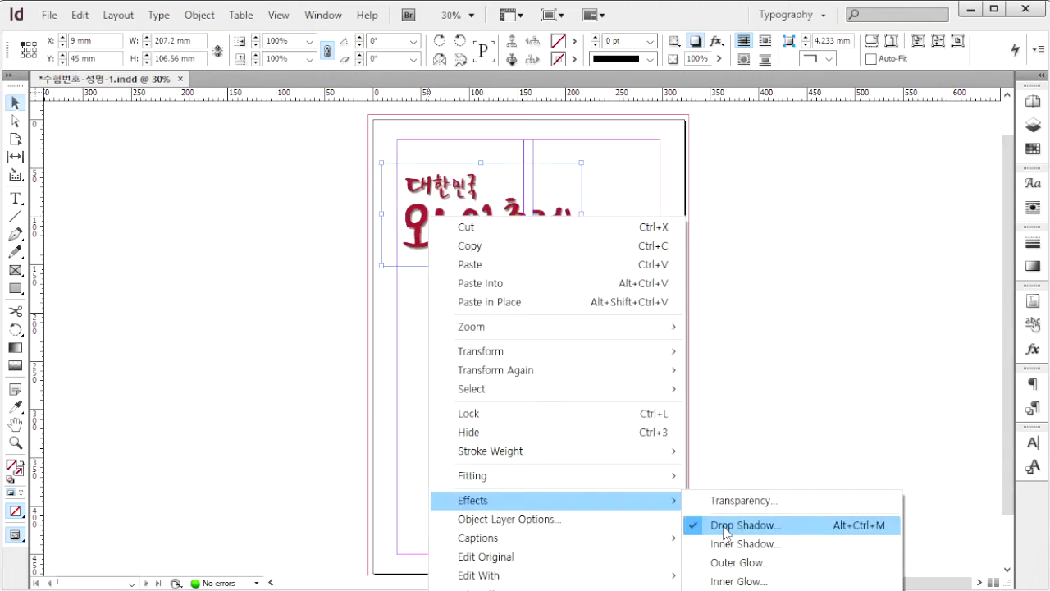
click(861, 326)
- Place 1급-2.jpg from the page's upper-left bleed corner across the full bleed width, about 333 mm wide
key(ctrl+d)
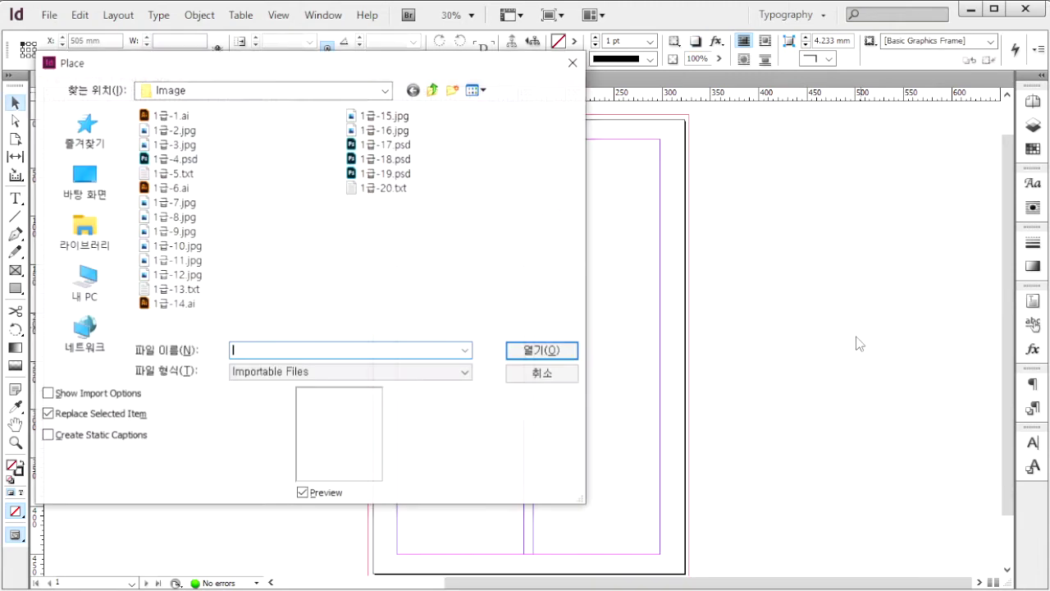
click(187, 131)
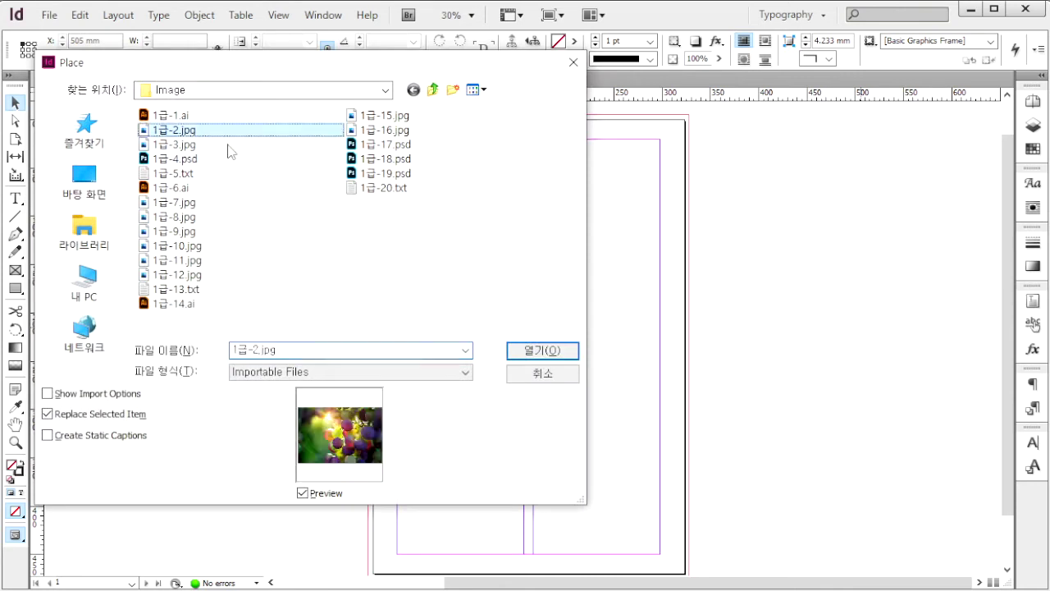
click(543, 351)
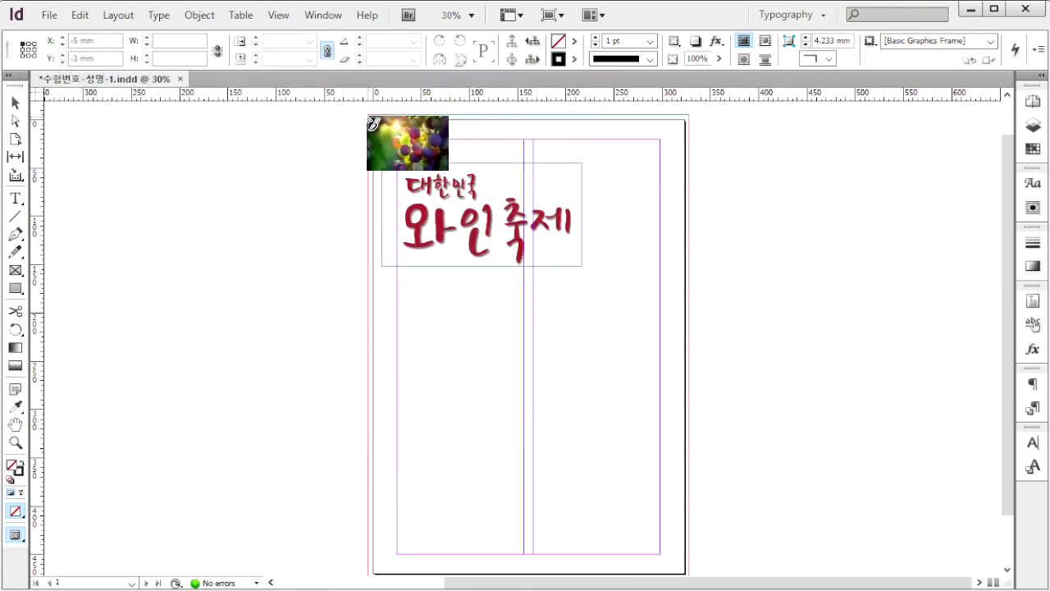
drag(368, 115, 673, 349)
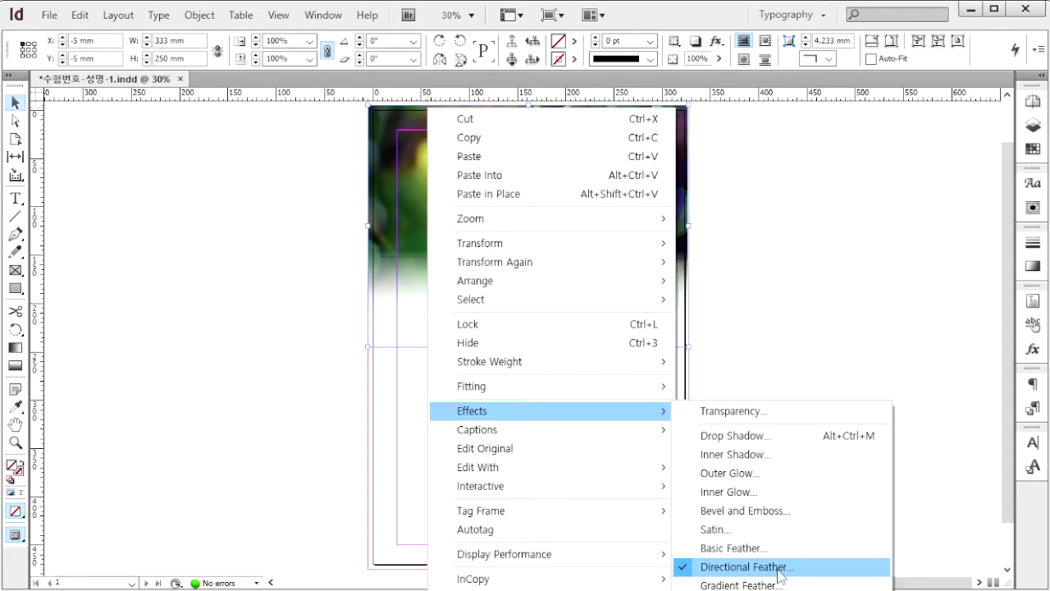
- Give the grape photo a Directional Feather with a 70 mm bottom width and send it behind the title artwork
click(778, 574)
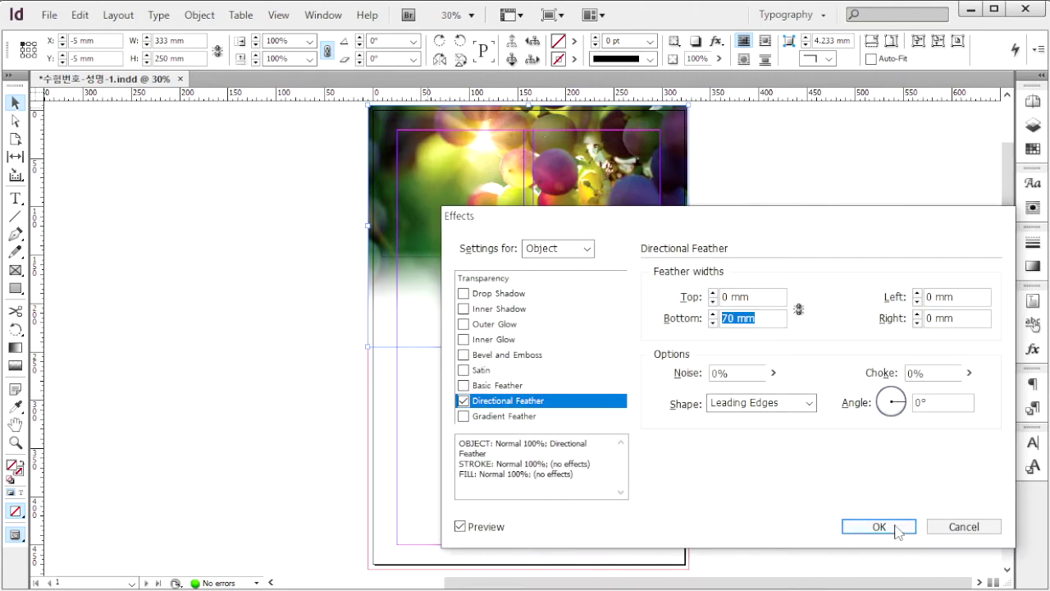
click(879, 527)
key(alt+Tab)
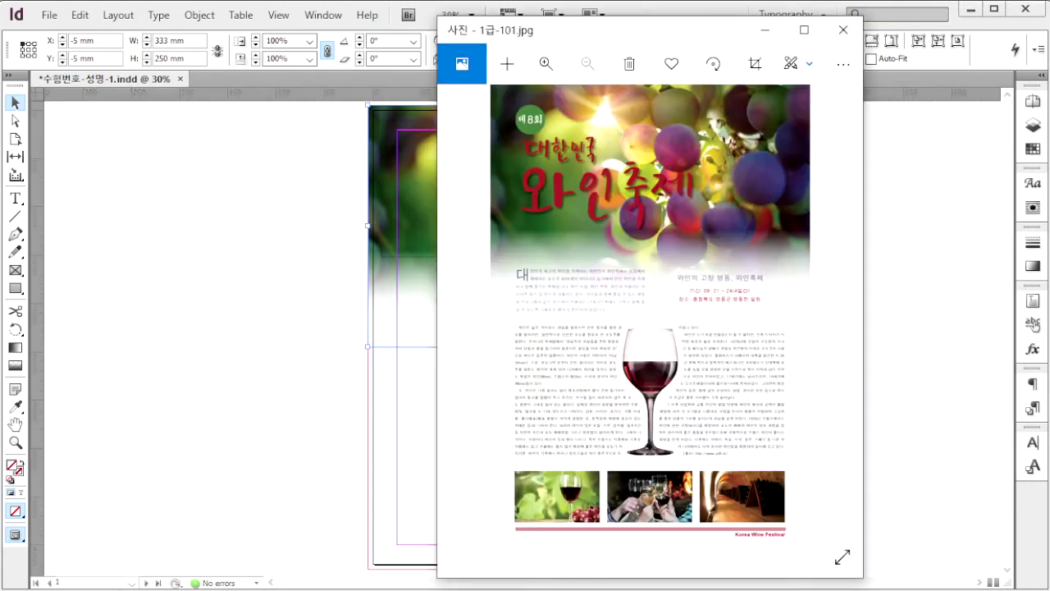
click(909, 197)
click(677, 122)
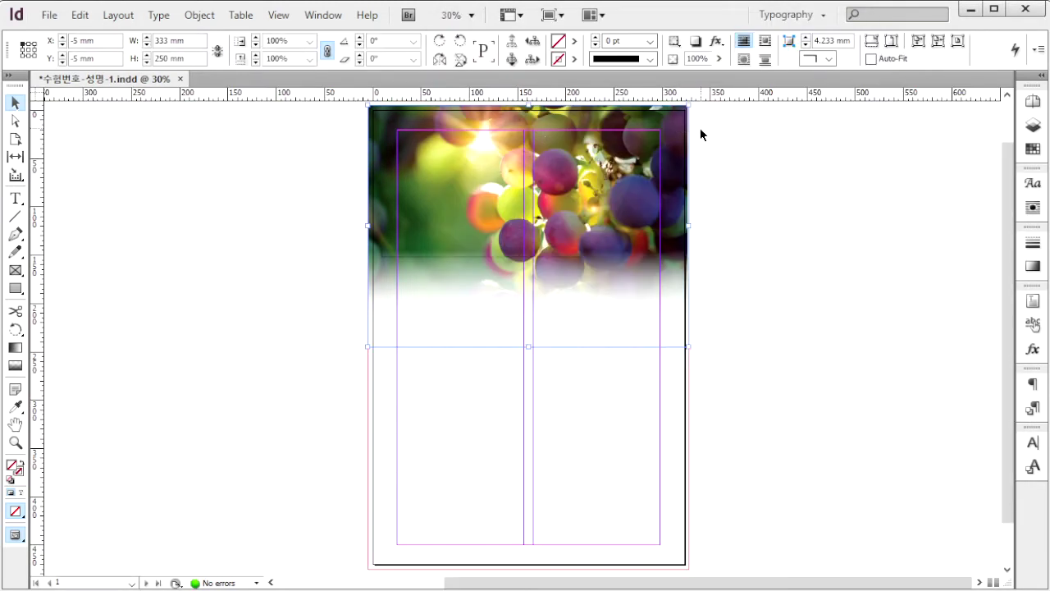
click(199, 15)
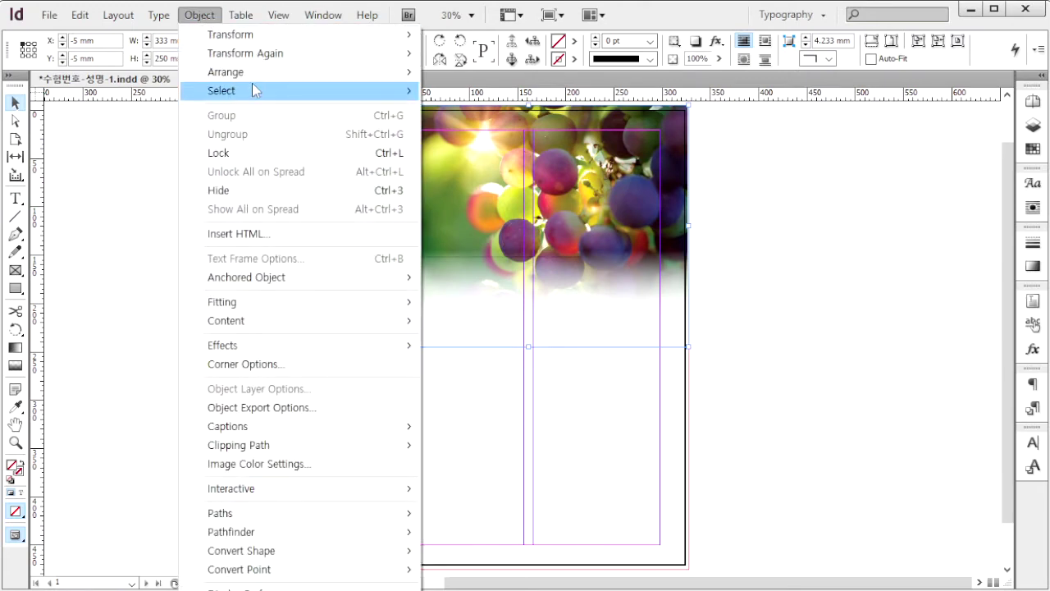
click(495, 125)
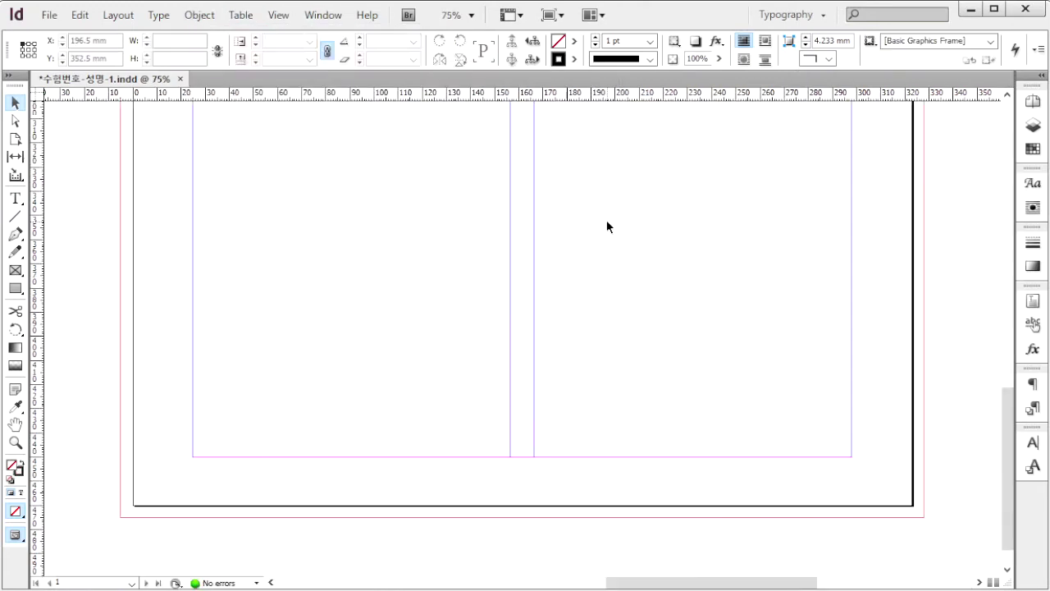
- Place the three-photo image 1급-3.jpg in the lower part of the page at about 113 mm wide
key(ctrl+d)
click(190, 145)
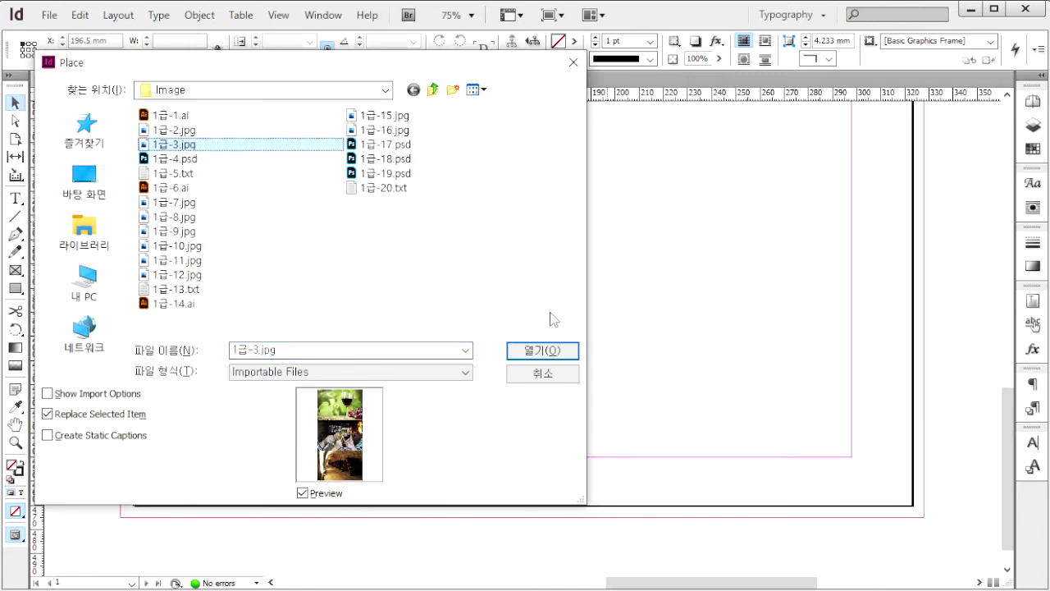
click(544, 350)
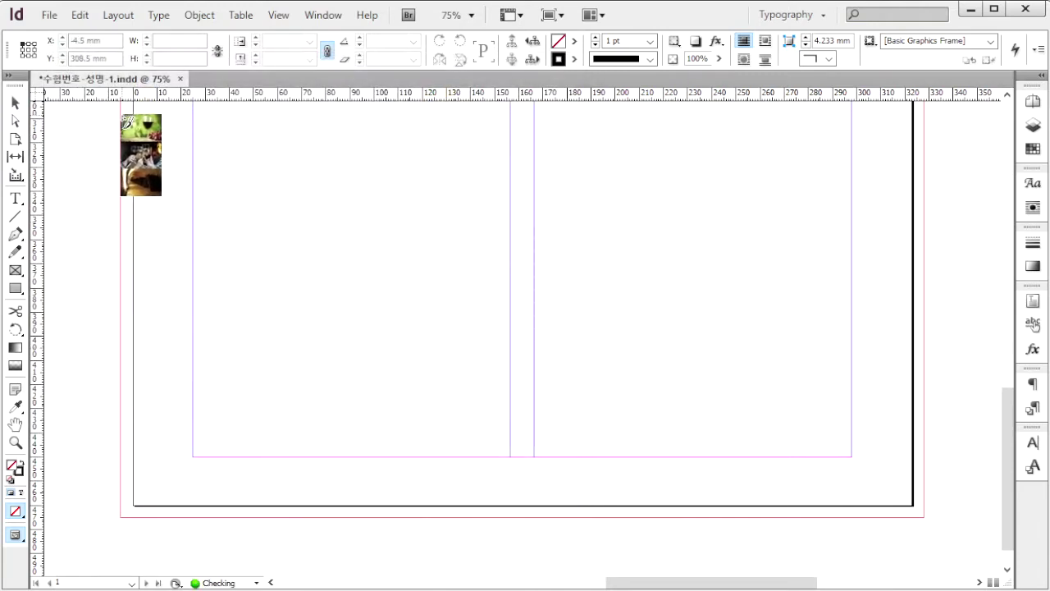
drag(121, 115, 293, 533)
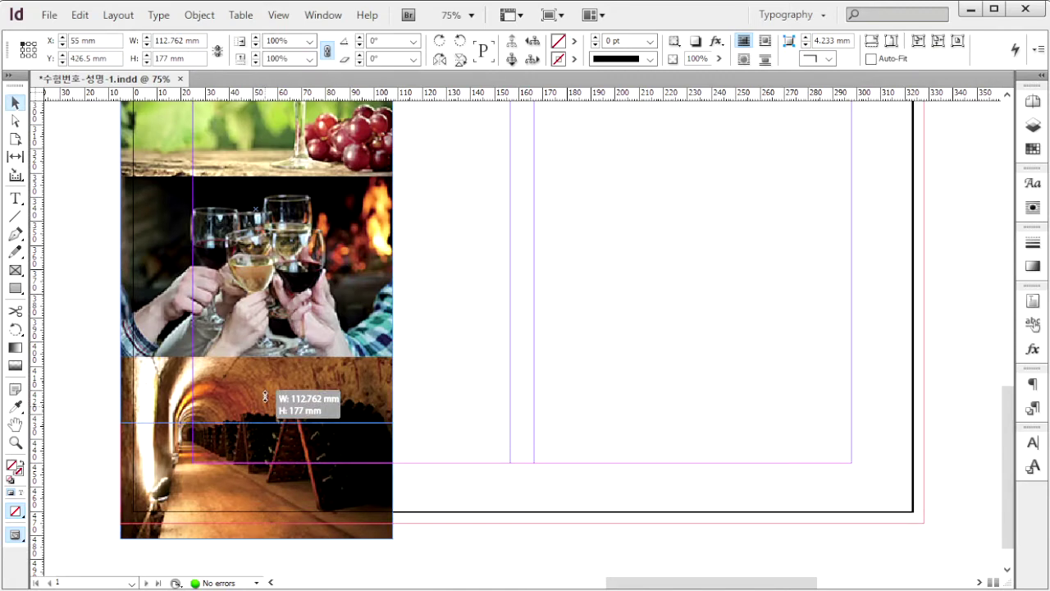
- Crop the frame to the wine glass and grapes photo, size it 86 × 52 mm and align it with the left margin
drag(265, 397, 286, 174)
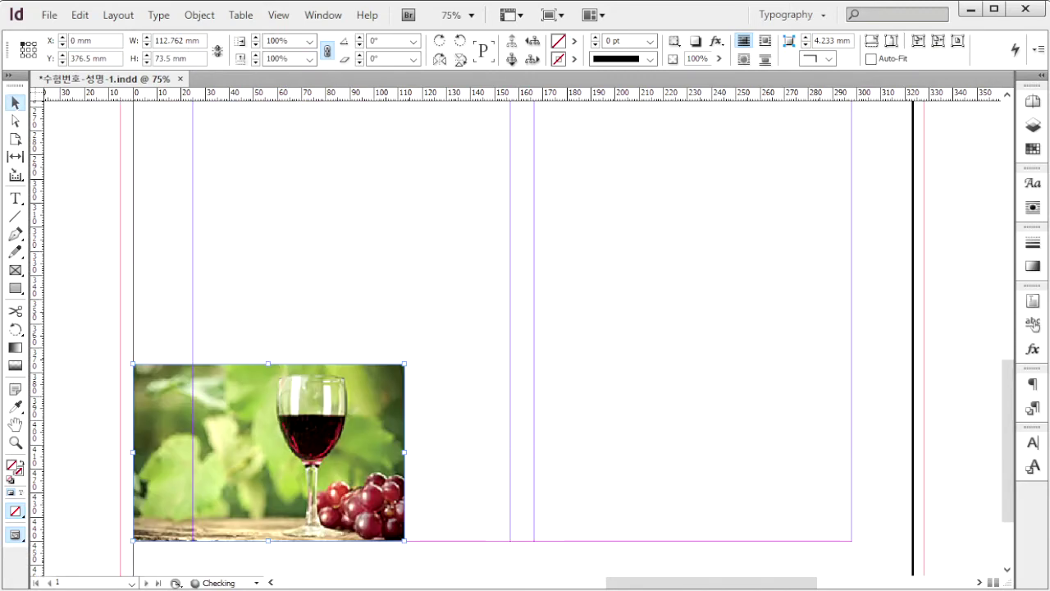
key(alt+Tab)
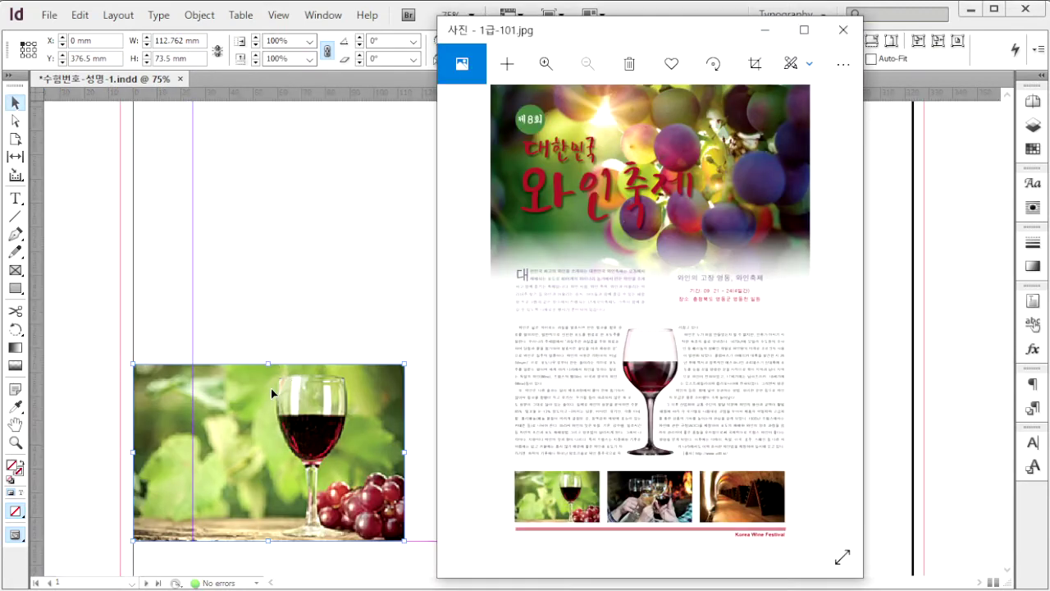
click(320, 289)
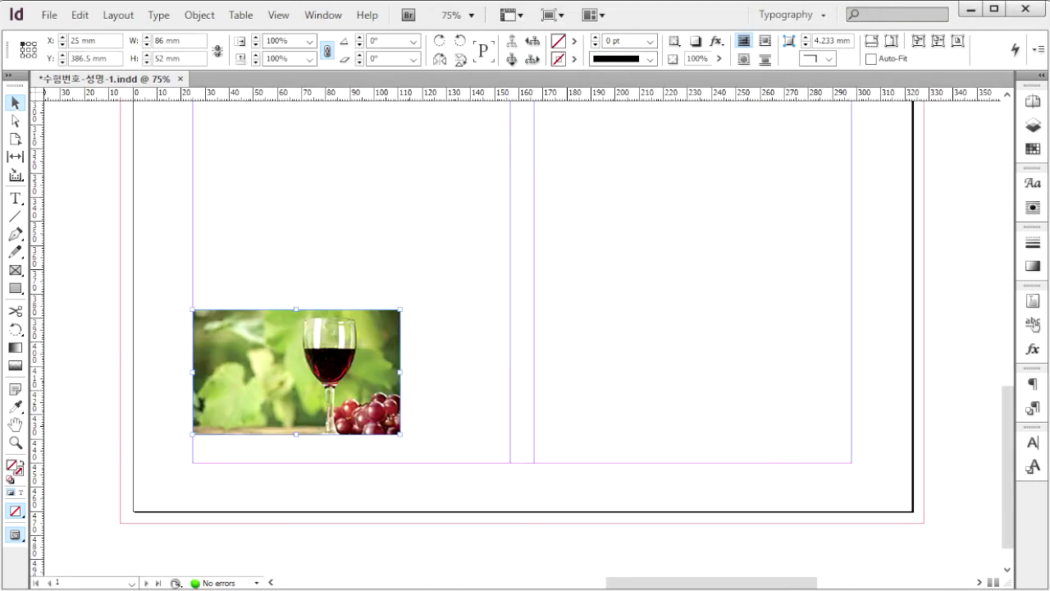
- Following the reference image 1급-101.jpg, duplicate the cropped photo into a row of three ending at the right margin
key(alt+Tab)
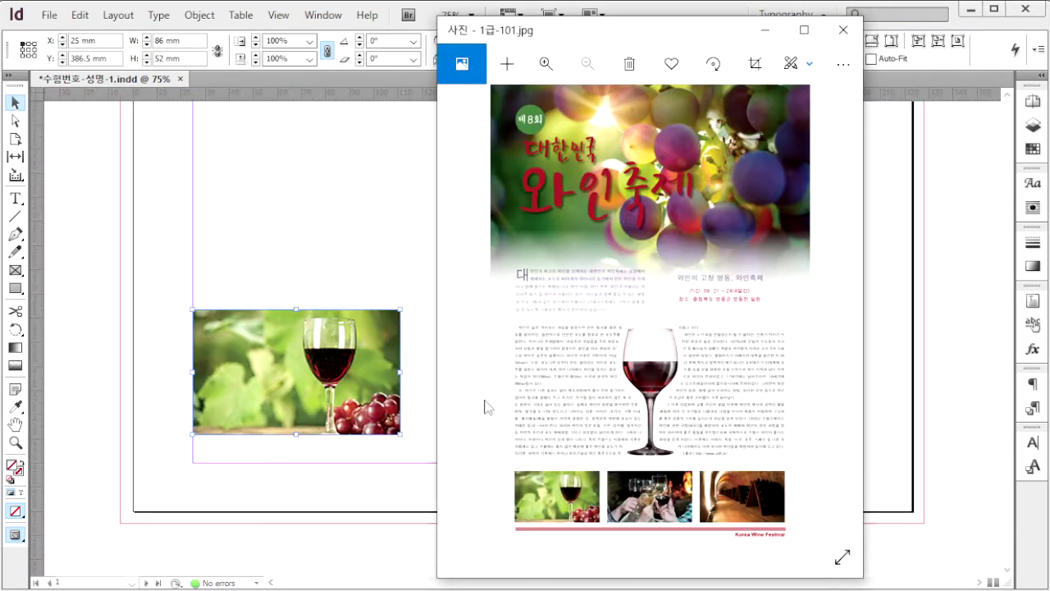
click(396, 470)
drag(362, 372, 792, 404)
- Reposition the image content inside the middle frame so it shows the toasting glasses photo
click(582, 385)
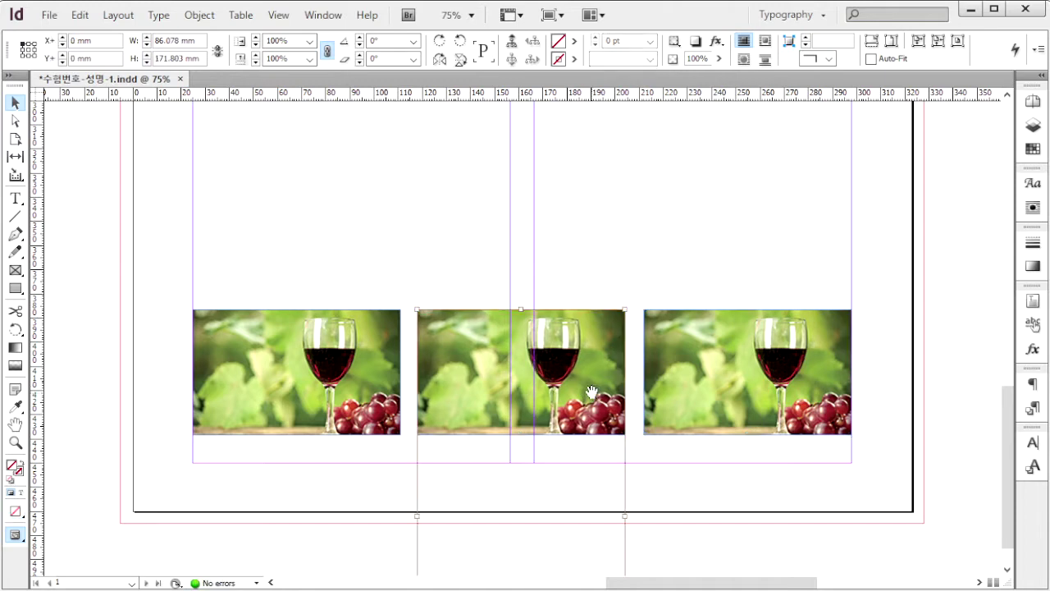
drag(594, 402, 600, 262)
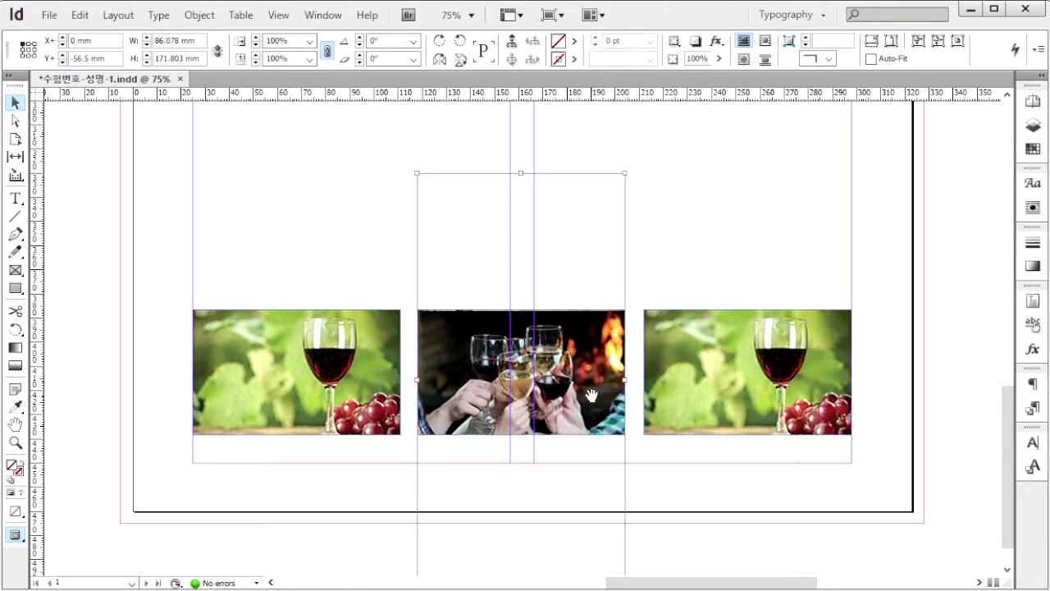
drag(591, 393, 595, 385)
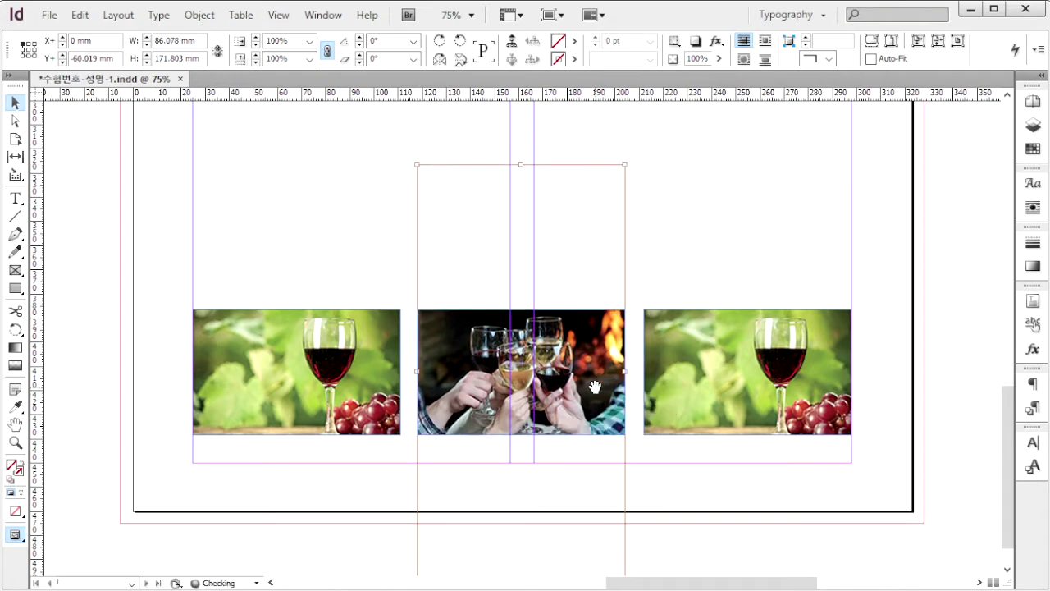
- Reposition the image content inside the third frame of the row so it shows the wine cellar photo
click(746, 385)
drag(793, 415, 797, 266)
drag(800, 405, 797, 331)
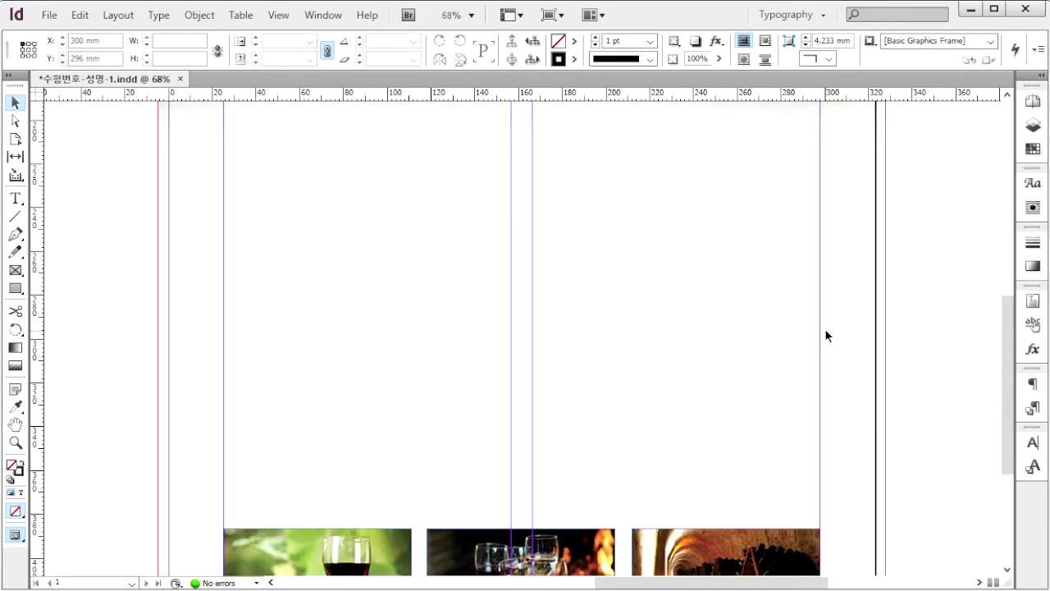
- Place the wine glass cutout 1급-4.psd centred on the column gutter, about 90 mm wide and 163 mm high
key(ctrl+d)
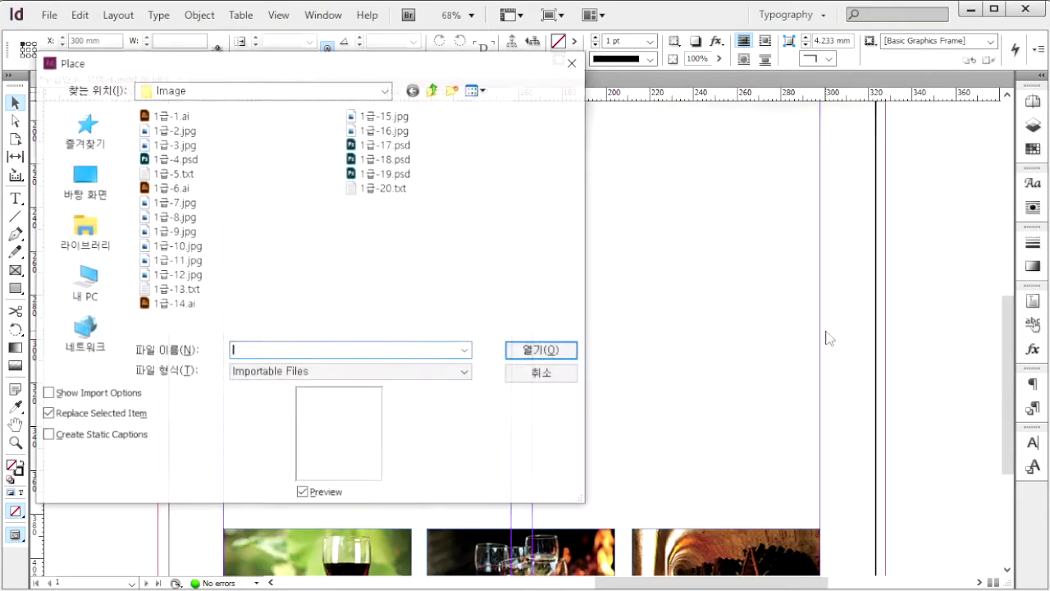
click(191, 159)
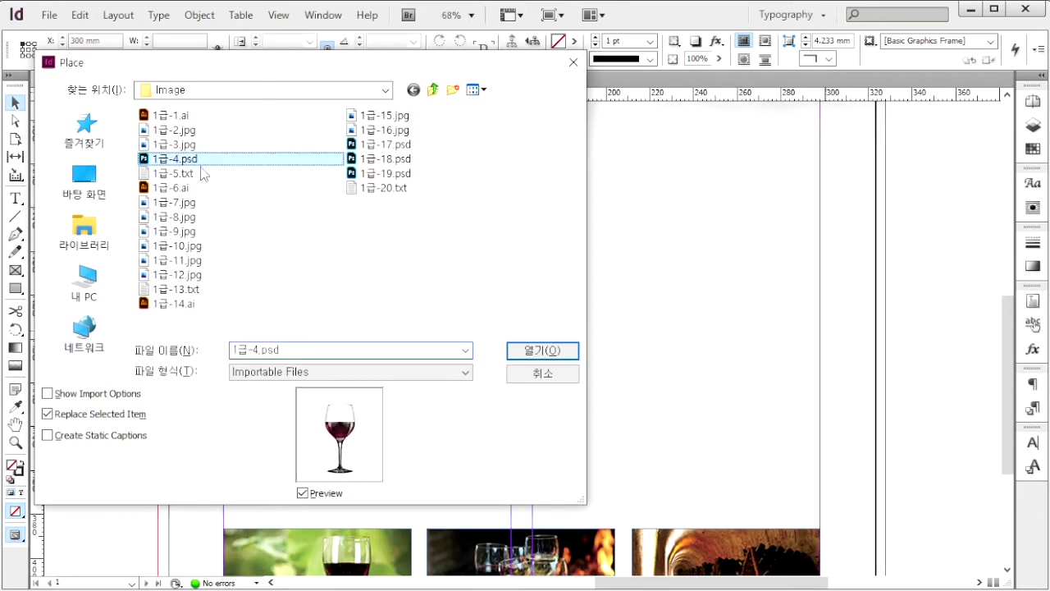
click(542, 351)
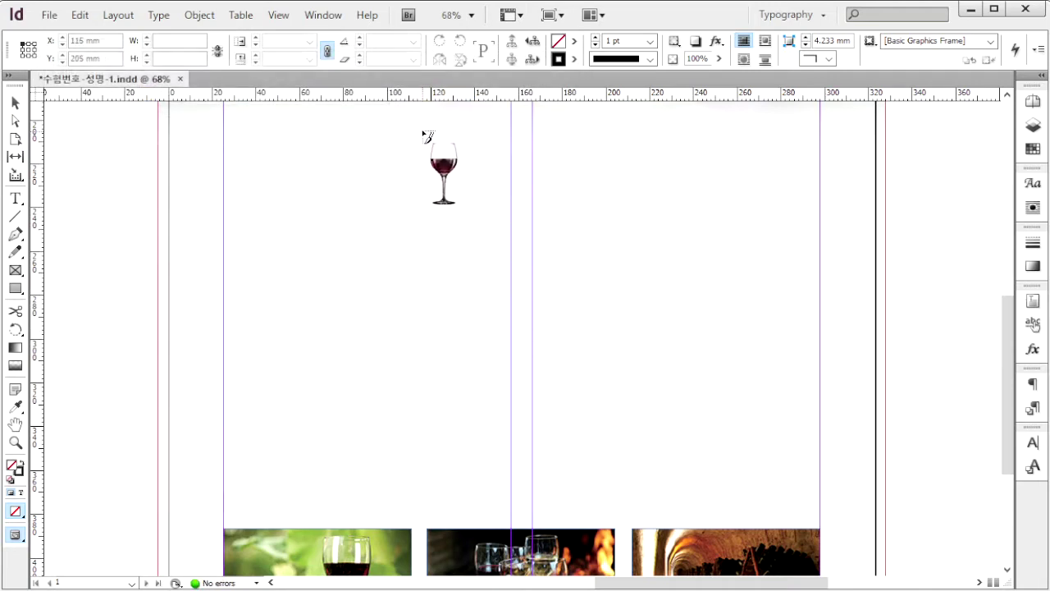
drag(424, 128, 710, 484)
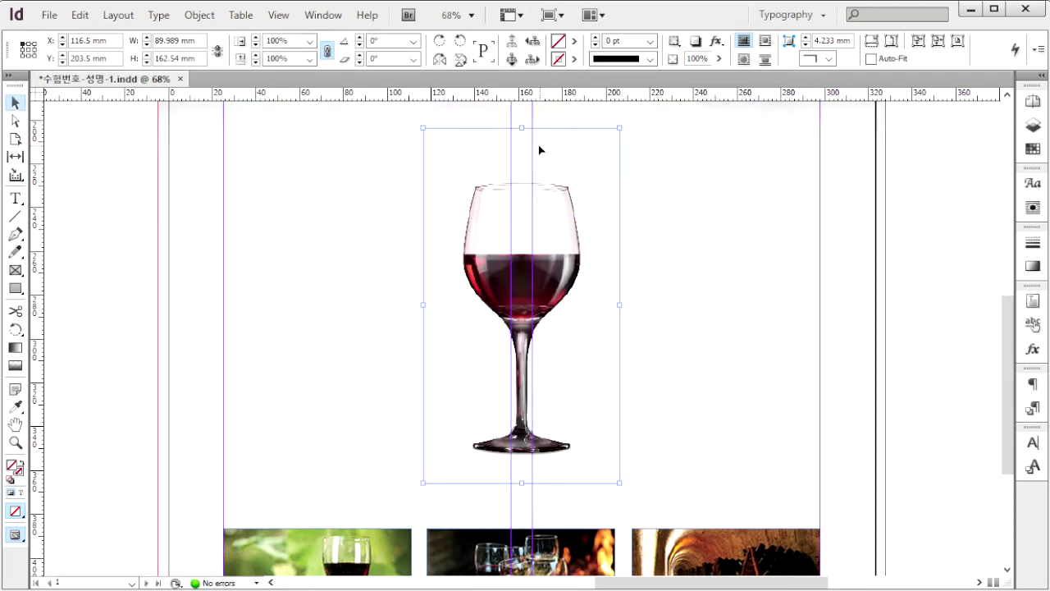
drag(524, 128, 527, 171)
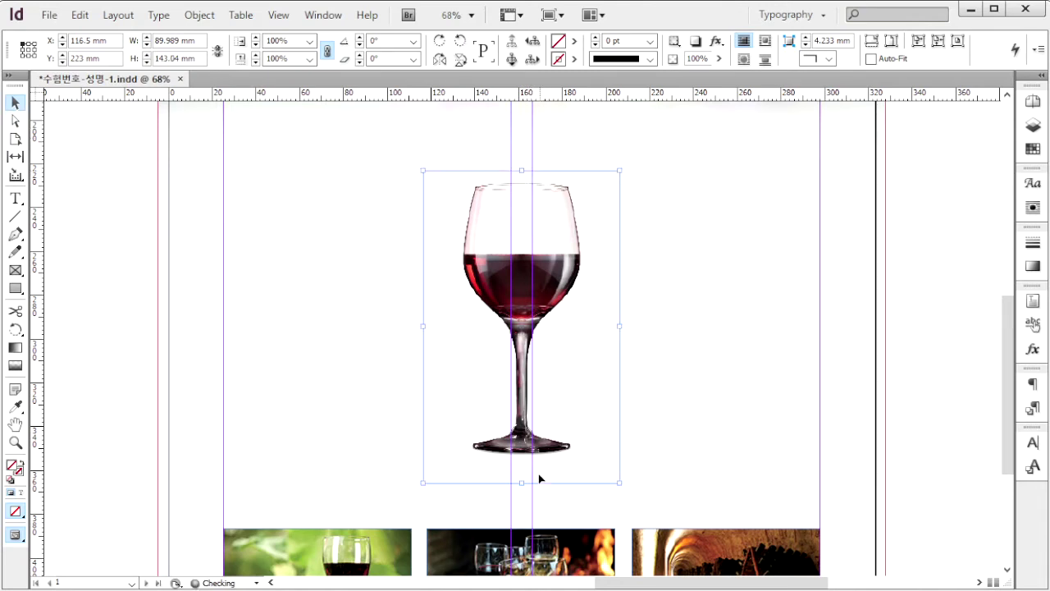
key(ctrl+z)
- Apply a clipping path that follows the outline of the wine glass cutout
click(200, 14)
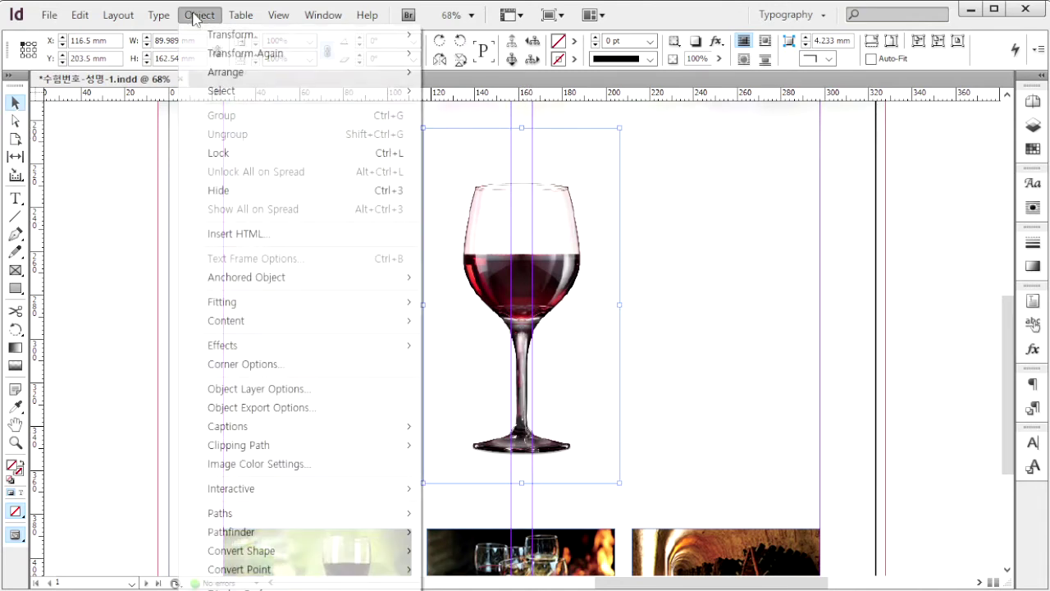
mouse_move(398, 450)
click(466, 445)
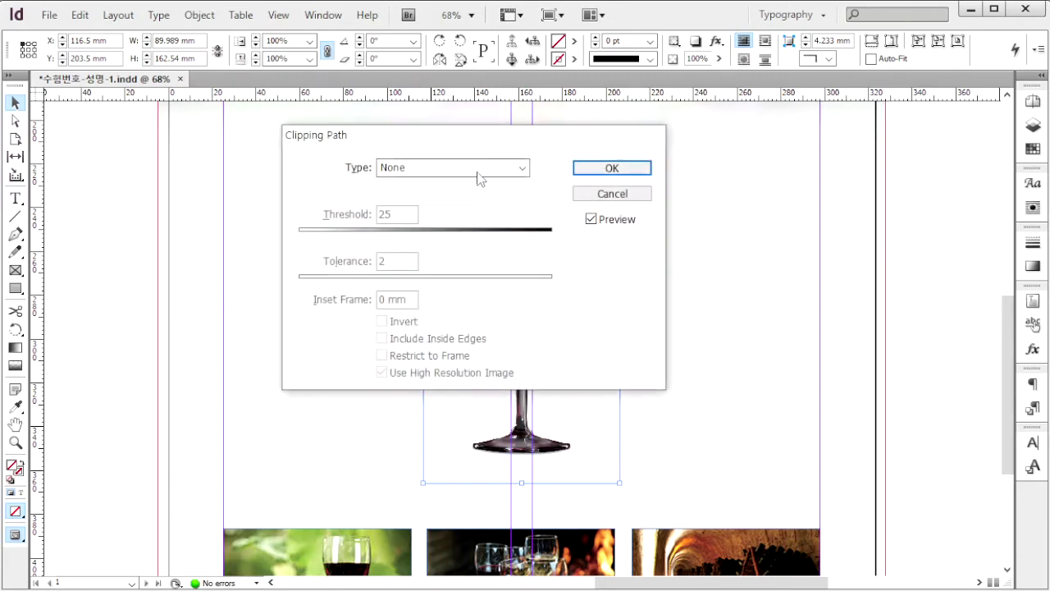
click(479, 169)
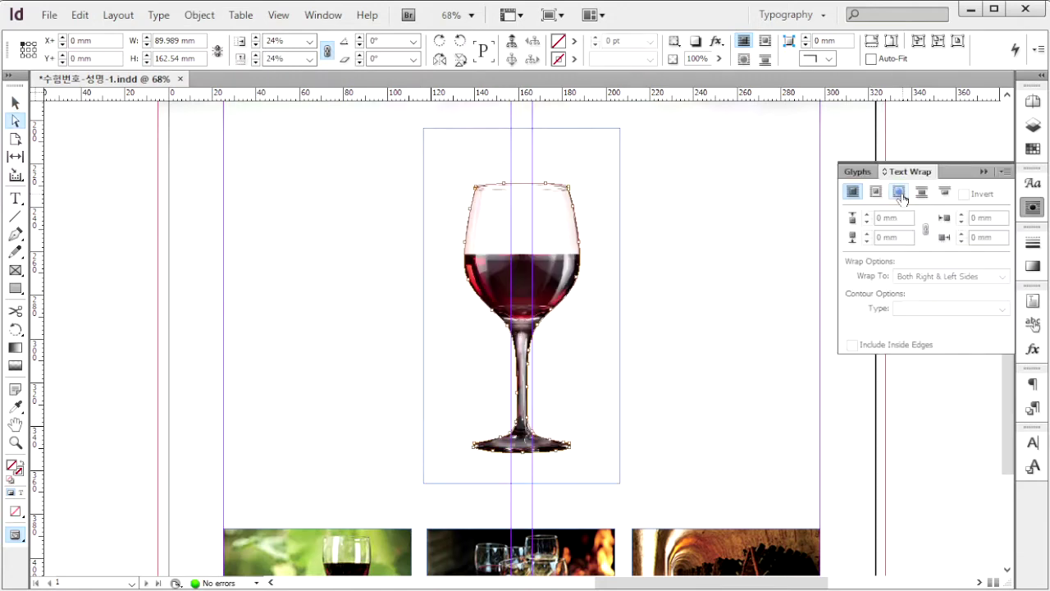
- Wrap text around the wine glass's object shape with a 6 mm offset, using the contour type Same as Clipping
click(899, 192)
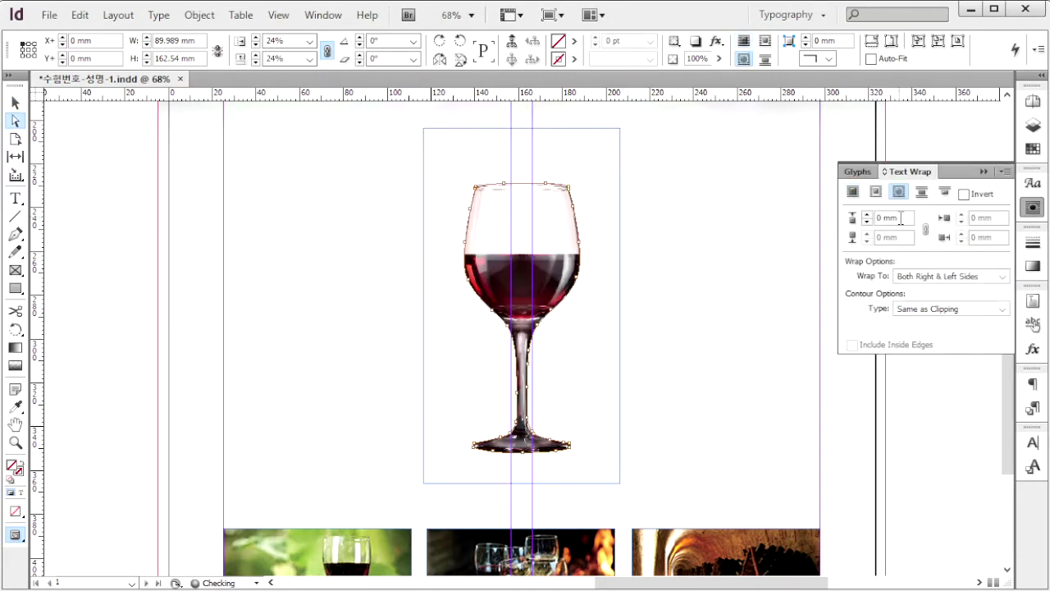
text(6)
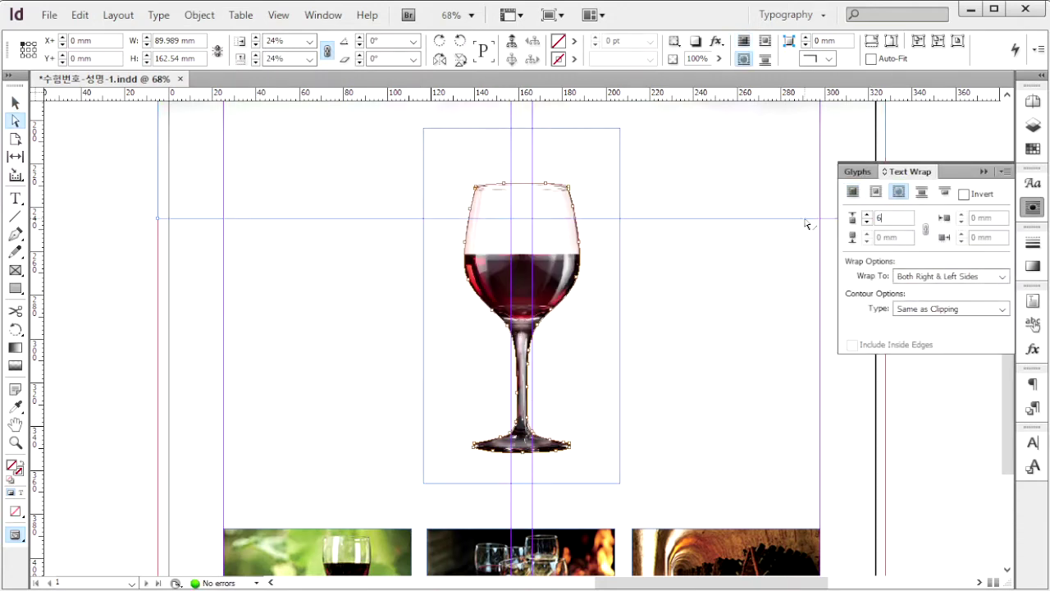
key(Return)
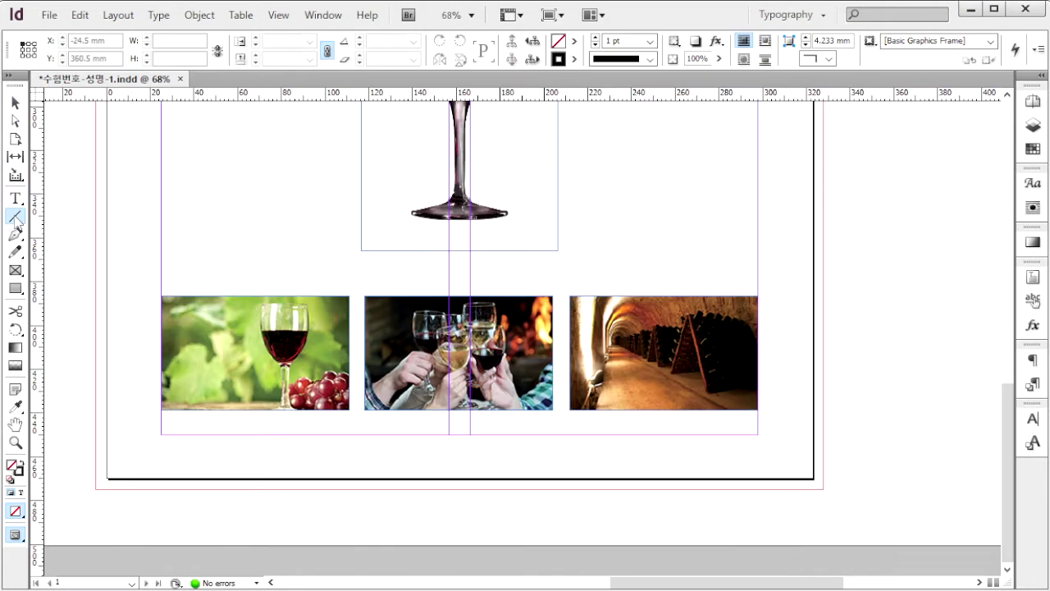
- Draw a horizontal line about 273 mm long along the bottom margin, from the left margin to the right margin
key(backslash)
drag(164, 435, 758, 437)
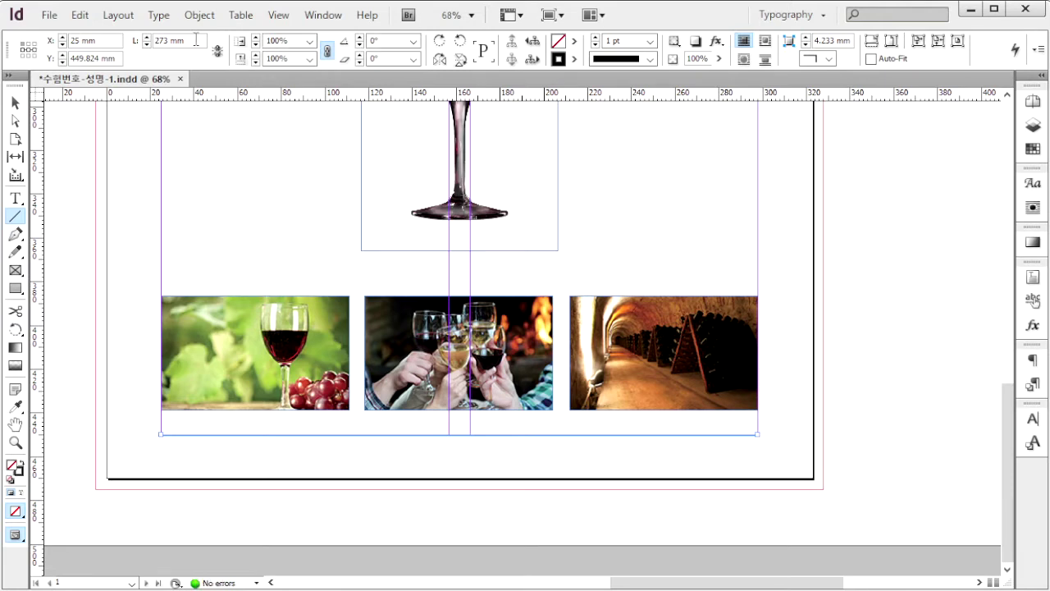
- Give the bottom line an 8 pt Thick - Thick stroke coloured C=0 M=100 Y=100 K=30
click(136, 41)
key(F10)
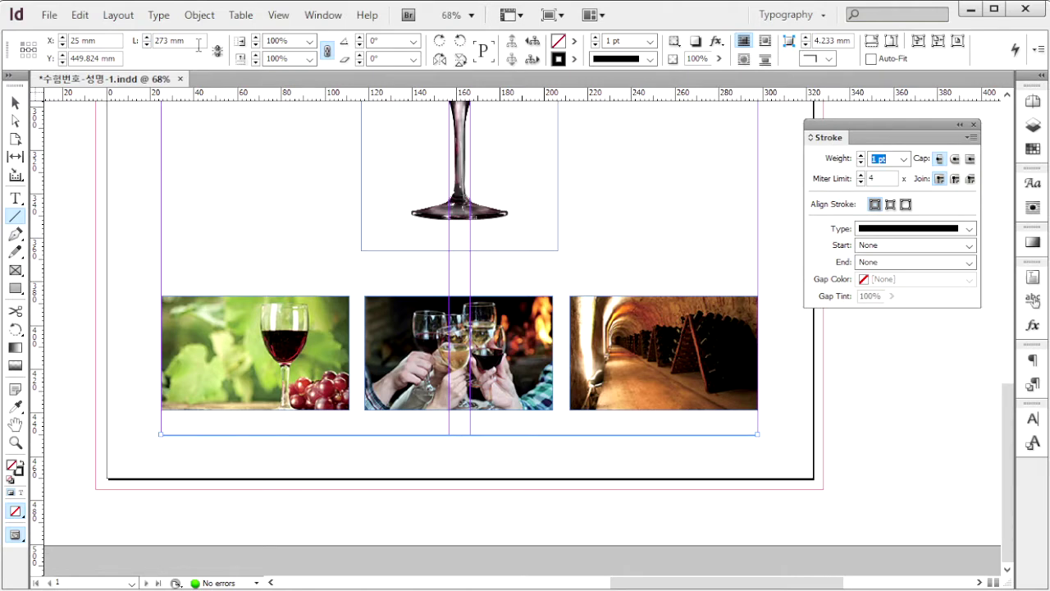
key(F6)
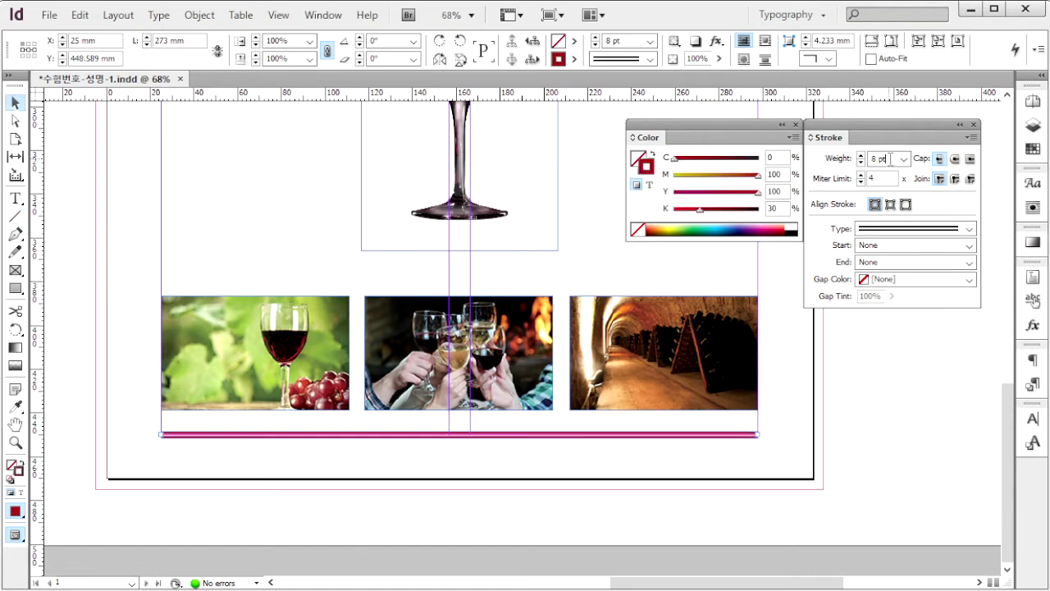
click(969, 229)
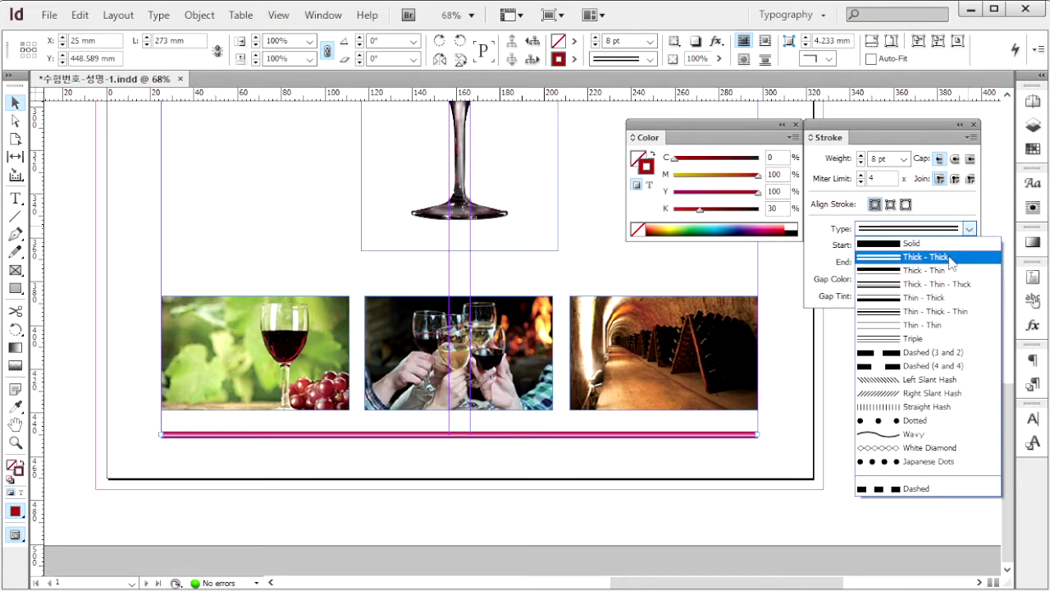
click(949, 258)
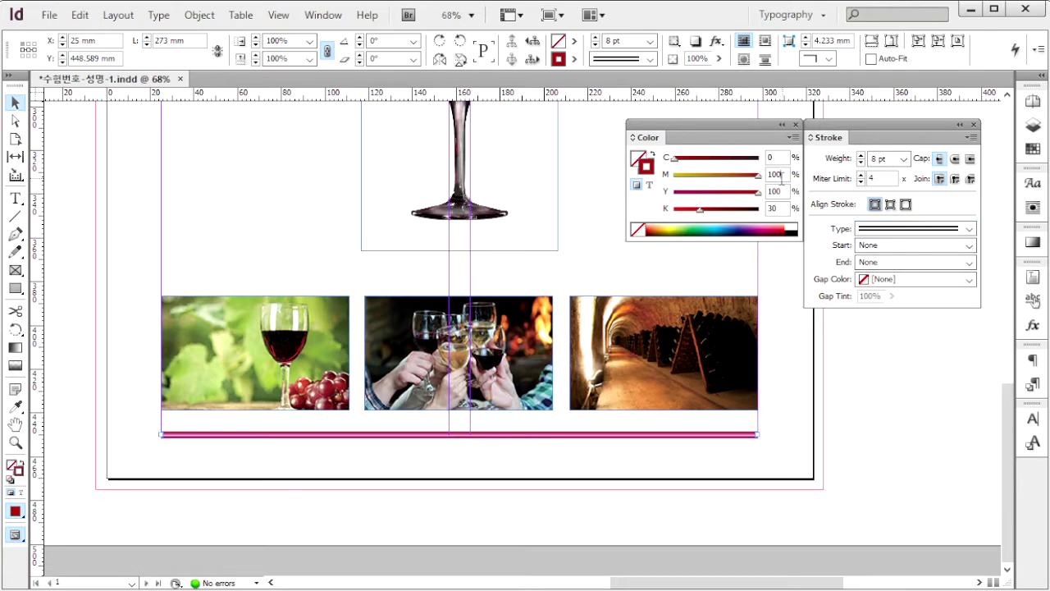
click(779, 208)
- Check the reference image, and draw a 30 by 30 mm circle on the grape photo above the 대한민국 title
key(alt+Tab)
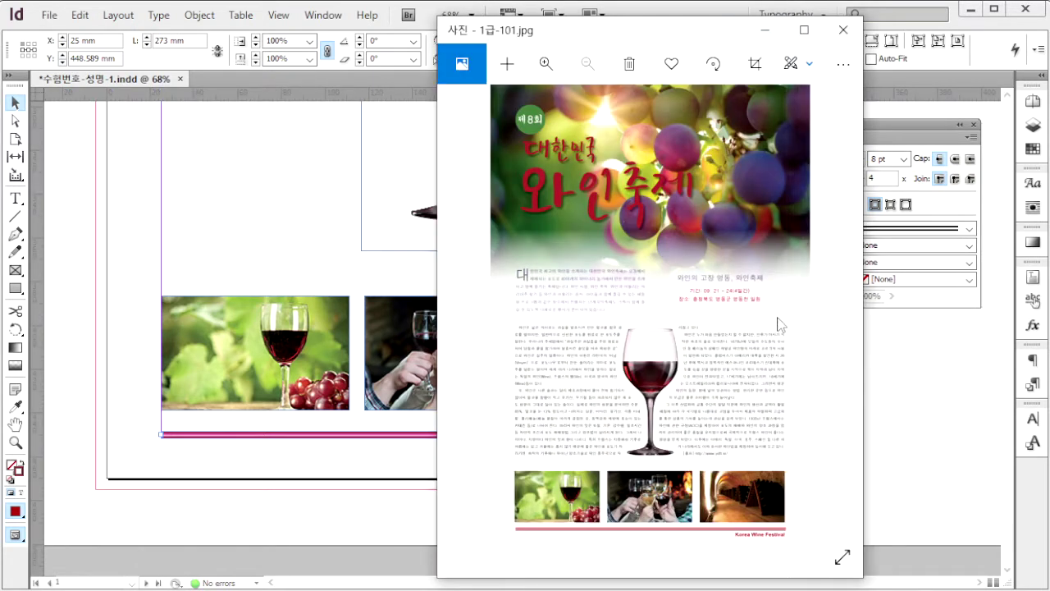
key(alt+Tab)
scroll(351, 172, up, 10)
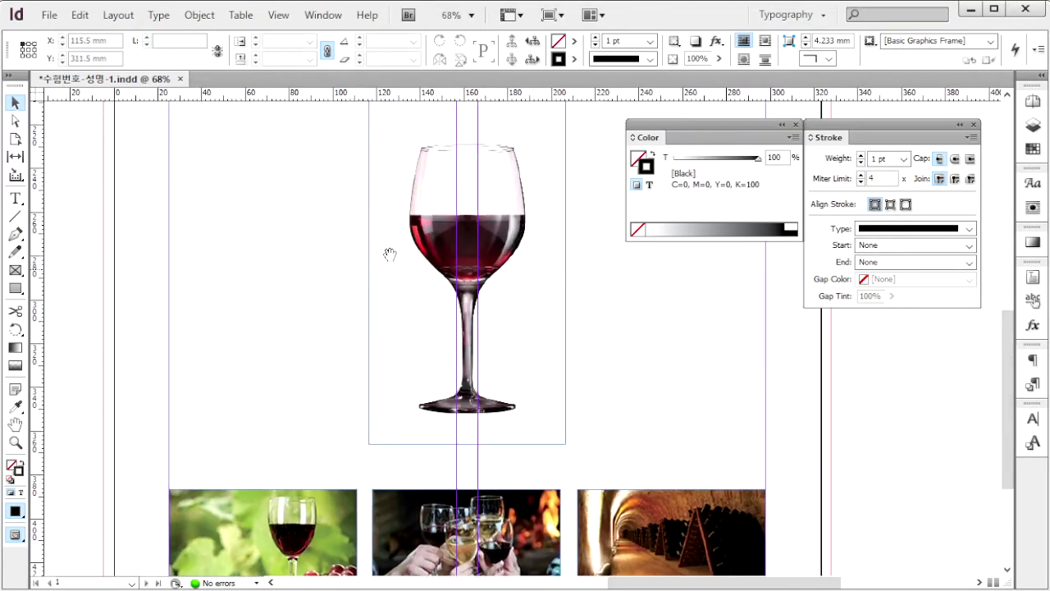
drag(423, 238, 374, 480)
drag(14, 288, 82, 298)
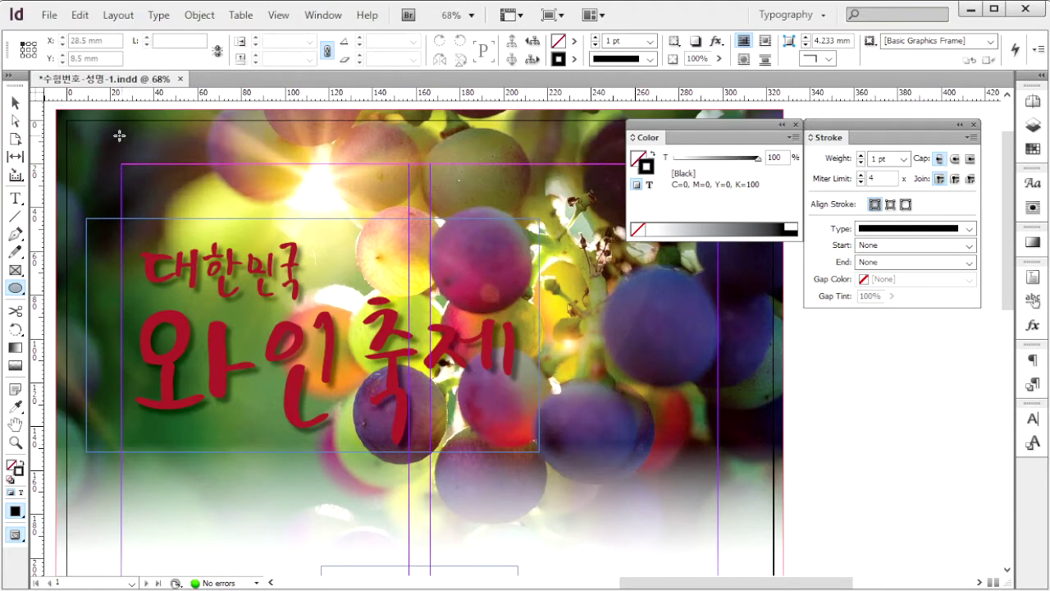
click(150, 147)
text(30)
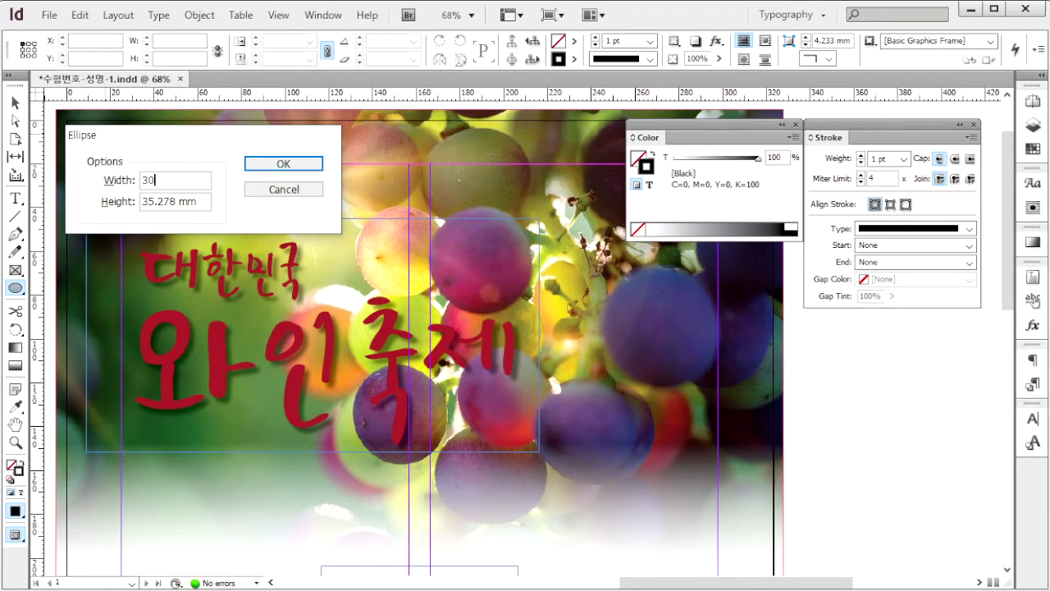
key(Tab)
text(30)
key(Return)
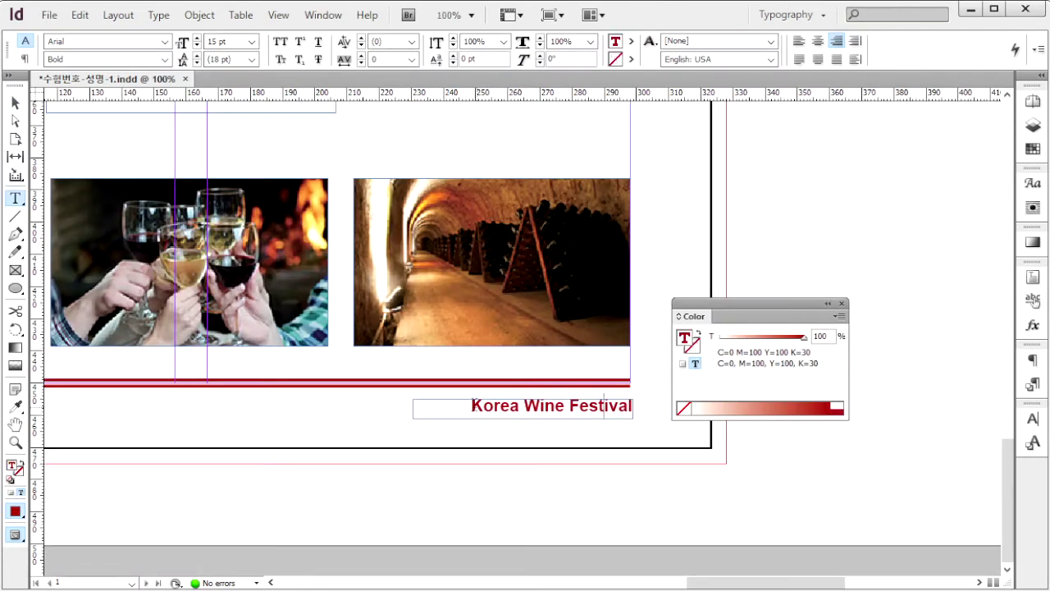
- Check the font, size and colour of the Korea Wine Festival text below the bottom line
drag(471, 406, 634, 405)
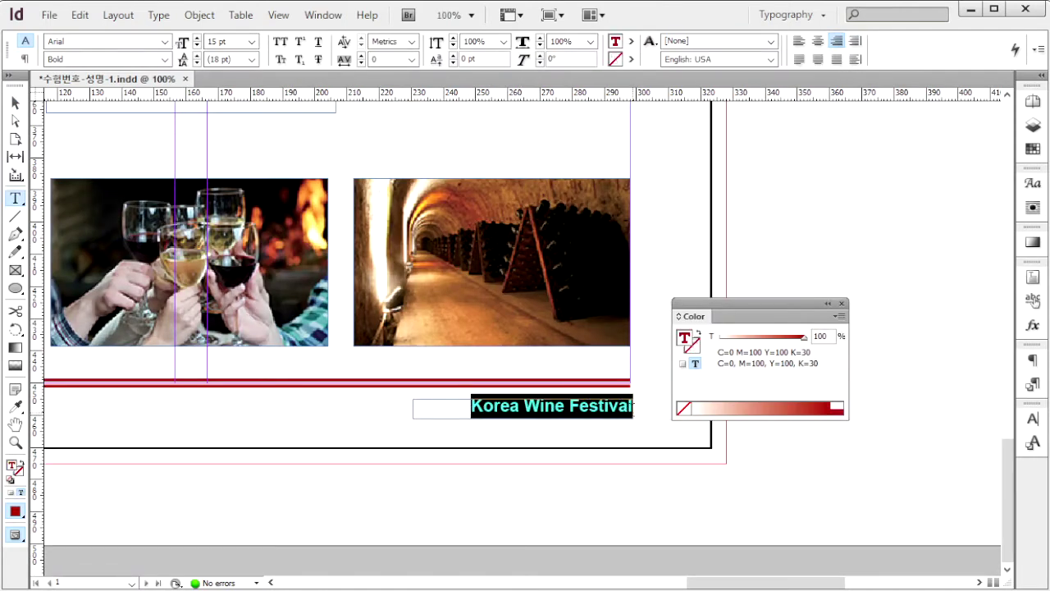
click(635, 406)
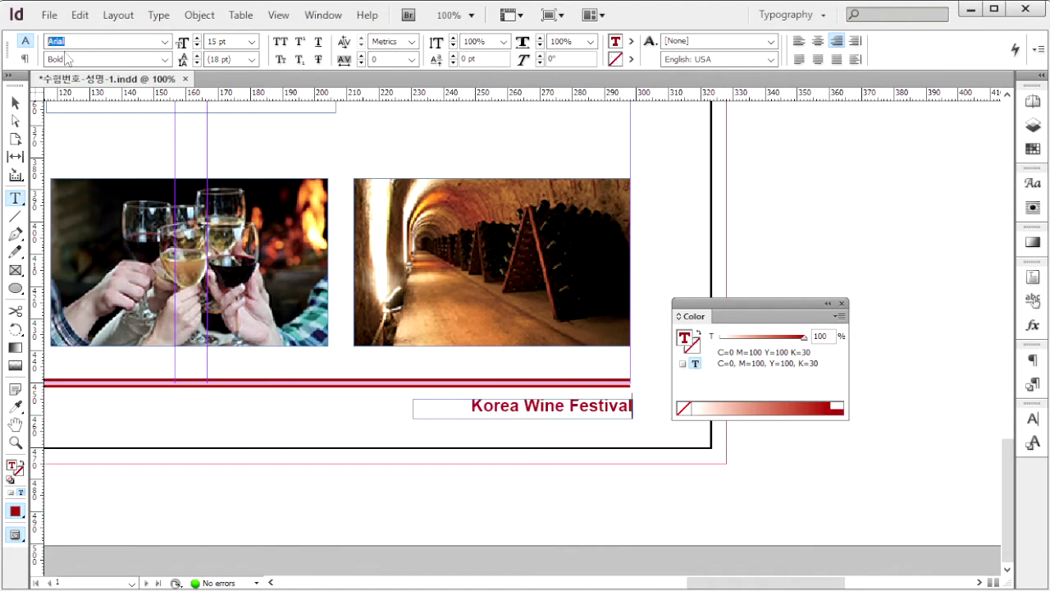
drag(226, 41, 203, 47)
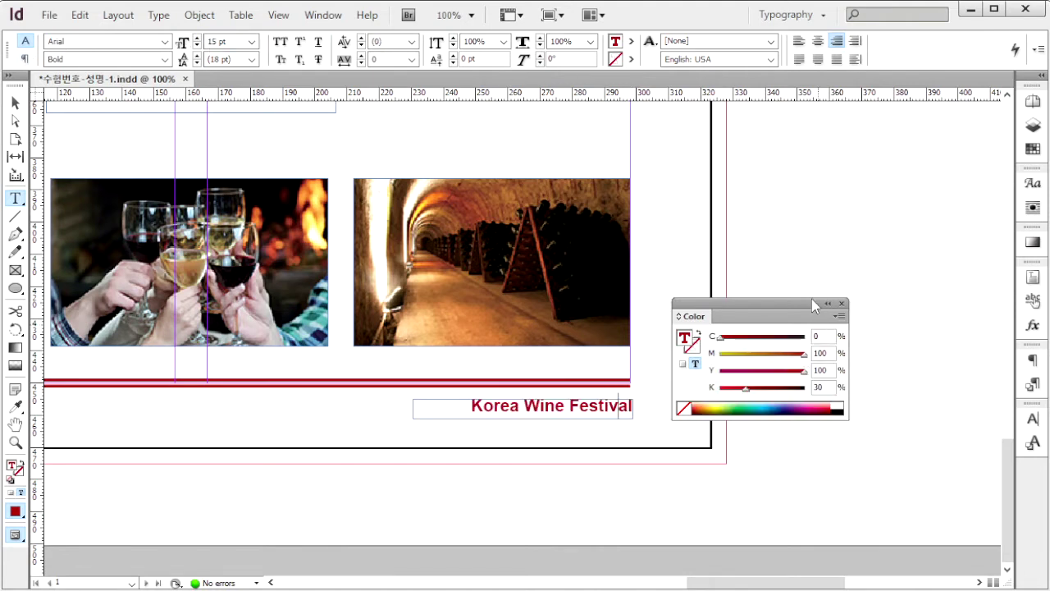
click(833, 358)
drag(470, 406, 633, 421)
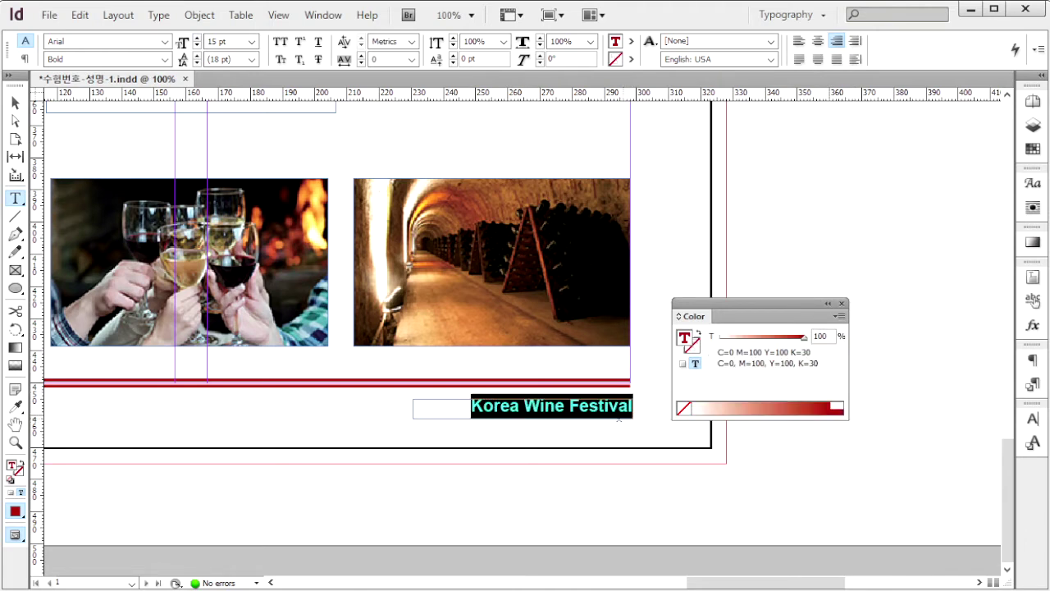
click(620, 419)
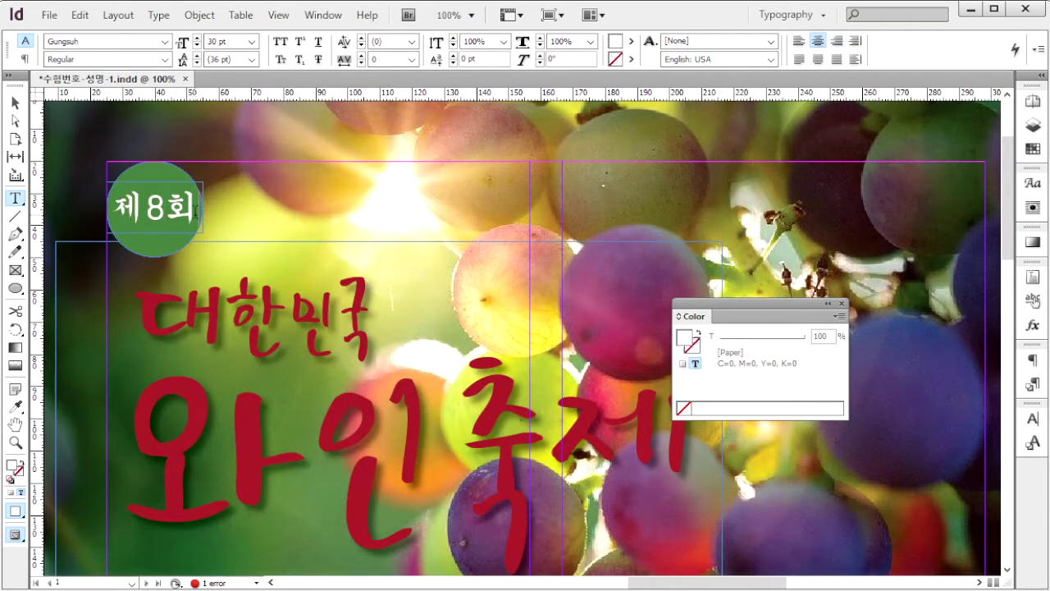
- Check the font, size and CMYK text colour of the 제8회 label on the green circle
click(195, 212)
click(106, 40)
click(241, 41)
click(840, 317)
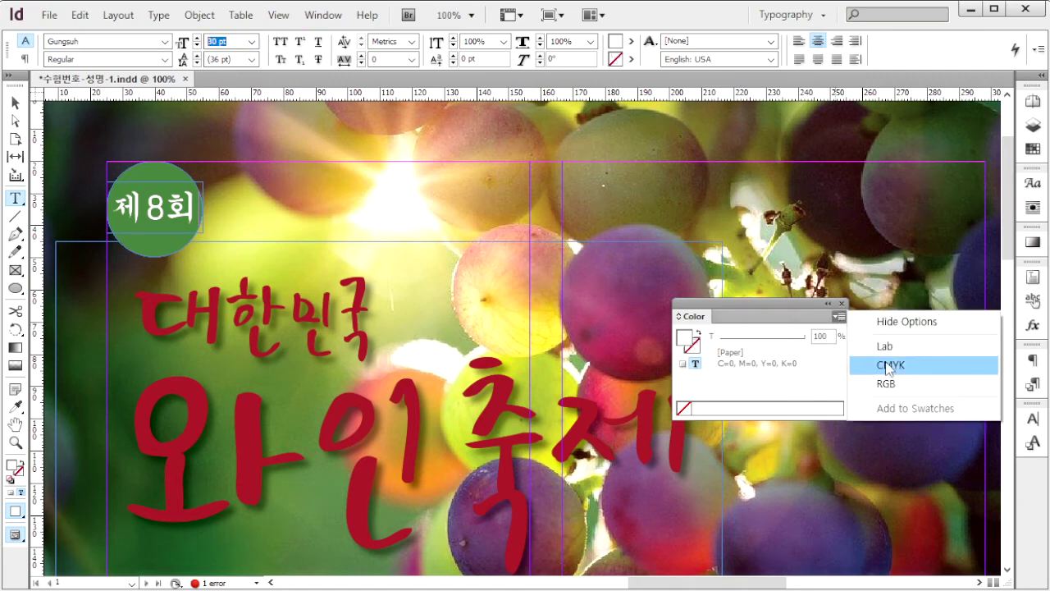
click(890, 366)
click(146, 207)
drag(112, 208, 199, 208)
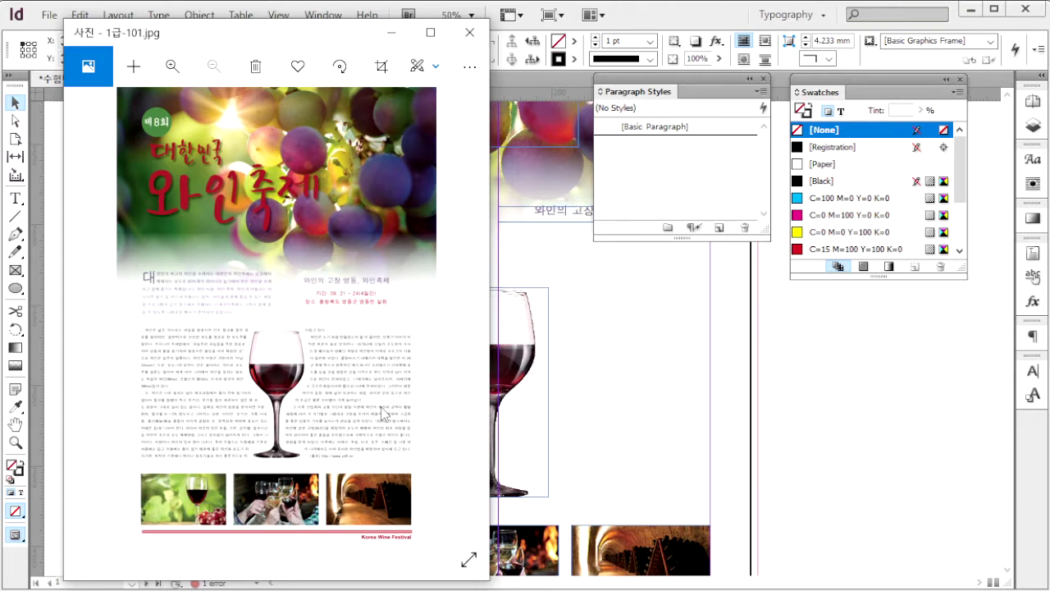
- Create a paragraph style named 본문1 with Dotum Regular at 12 pt, 22 pt leading and -25 tracking
click(762, 91)
click(816, 93)
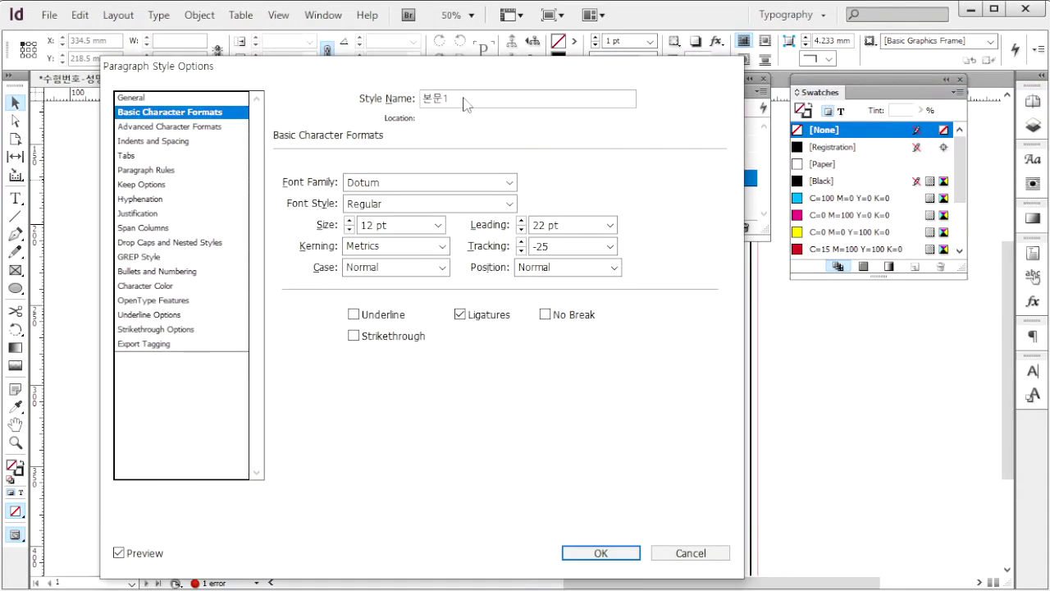
drag(462, 99, 380, 94)
click(328, 184)
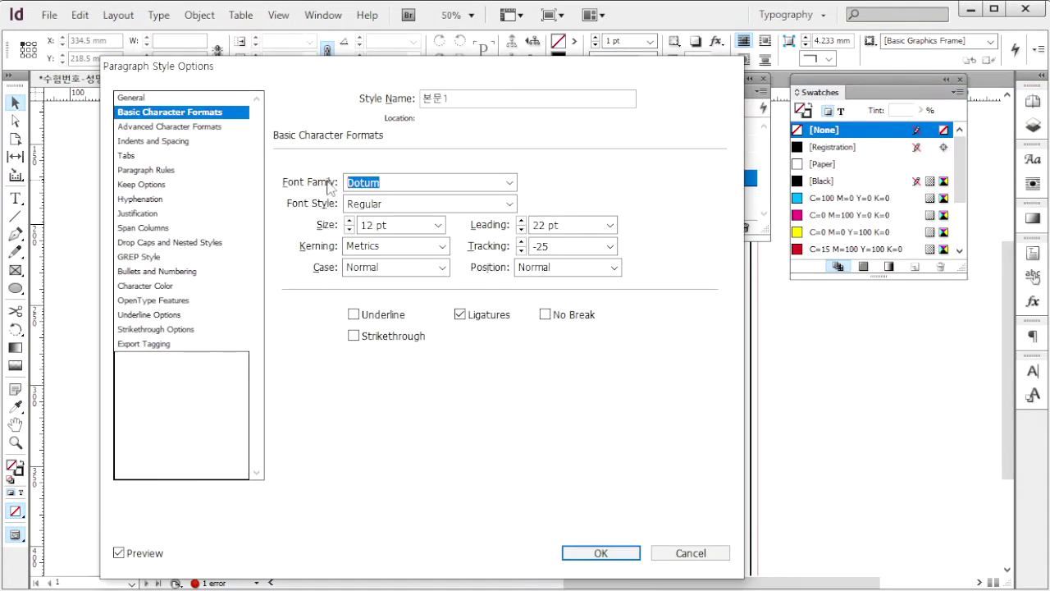
click(332, 227)
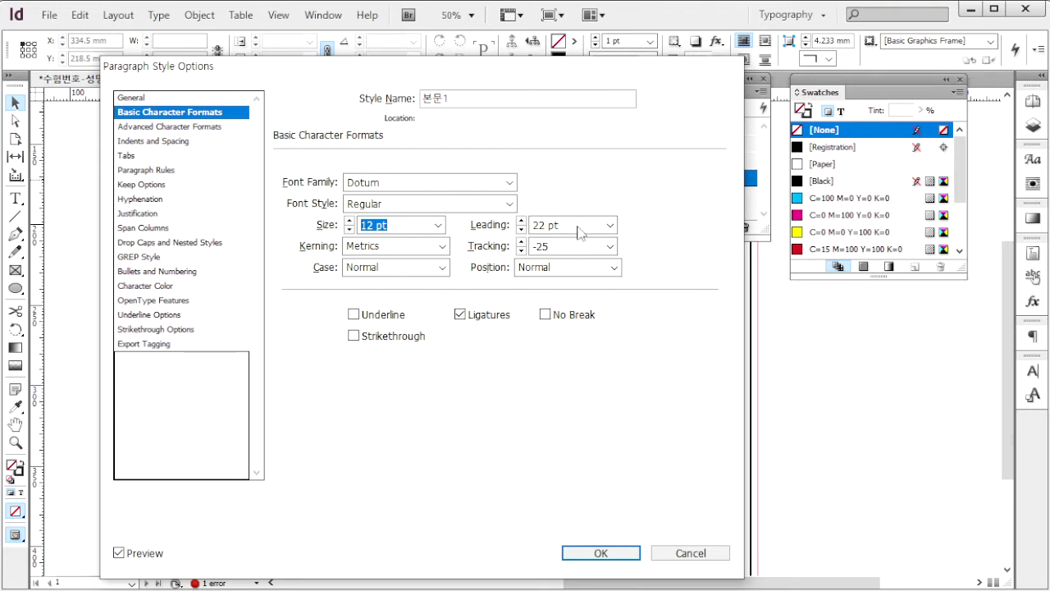
click(512, 225)
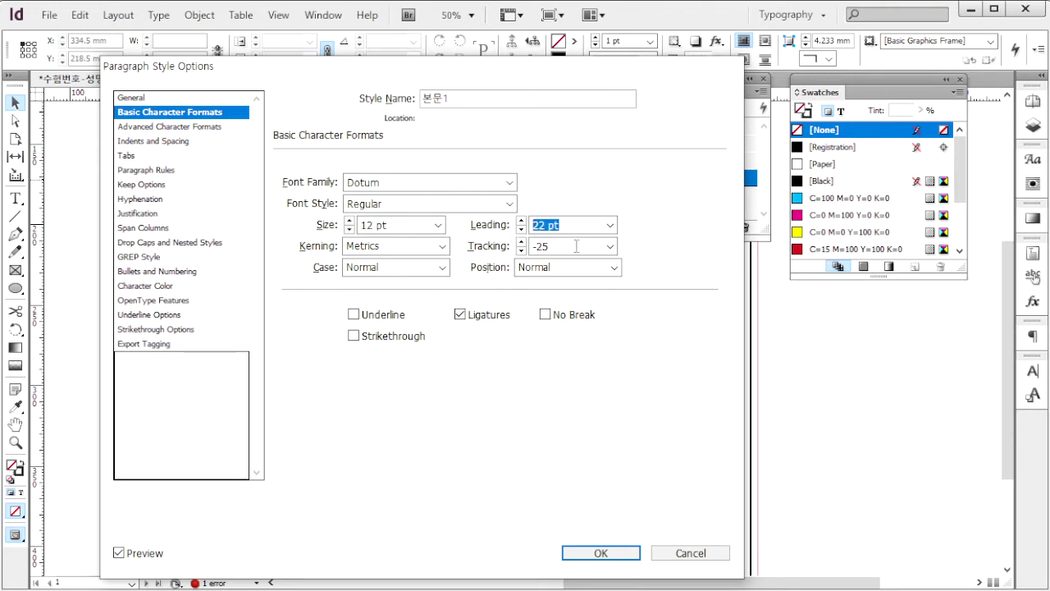
drag(577, 246, 506, 249)
- Give the 본문1 style a drop cap spanning 2 lines and 1 character
click(199, 138)
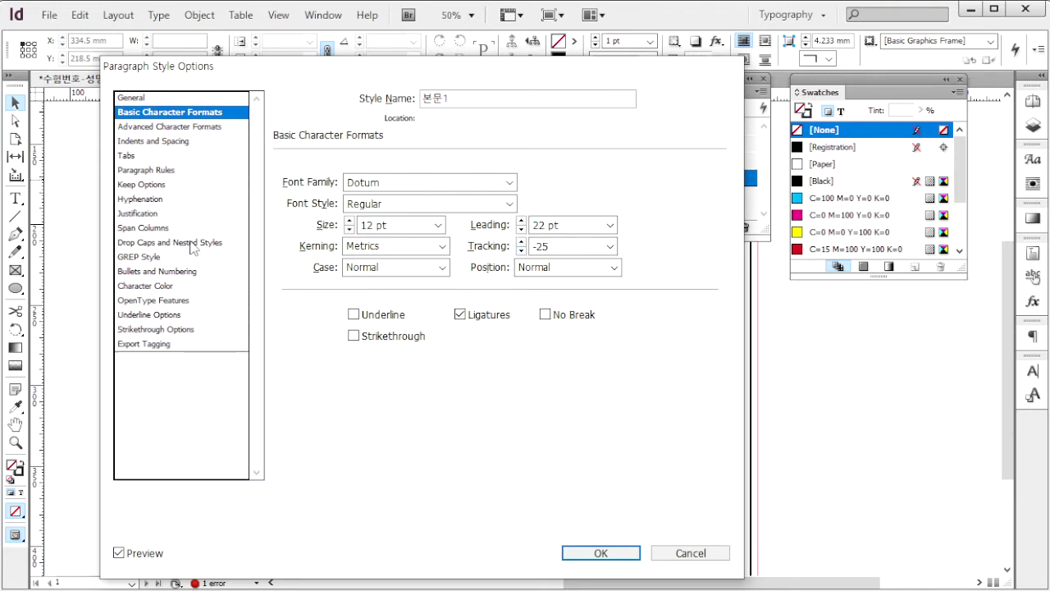
click(190, 243)
click(292, 209)
click(291, 209)
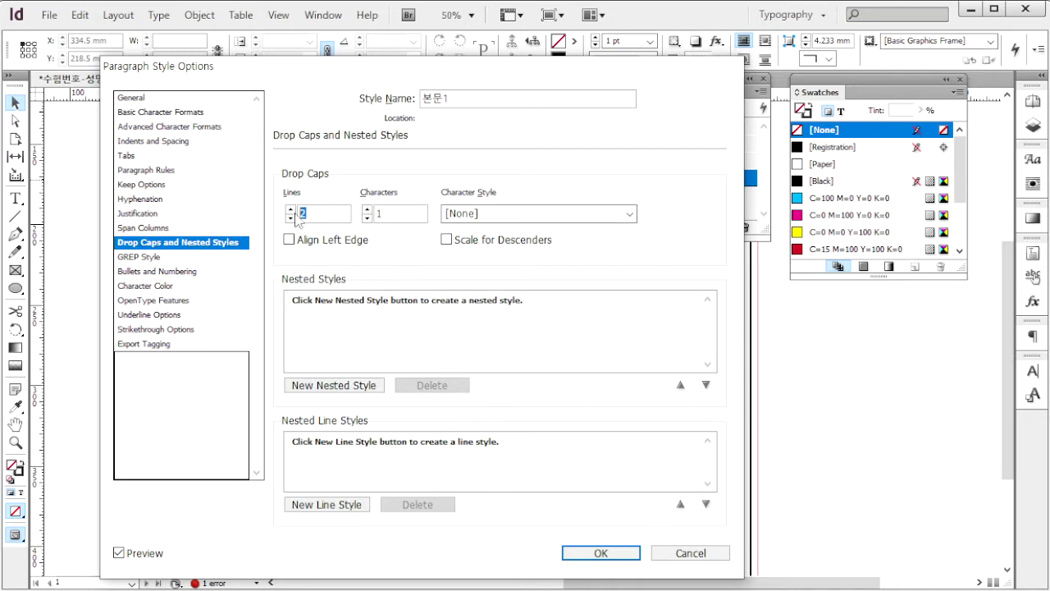
click(403, 217)
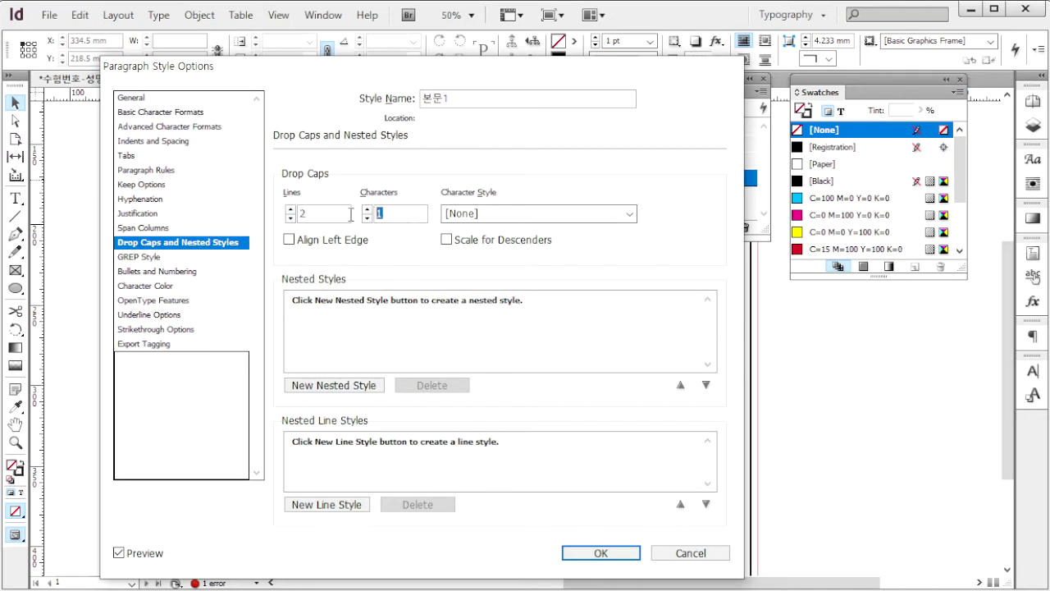
click(163, 287)
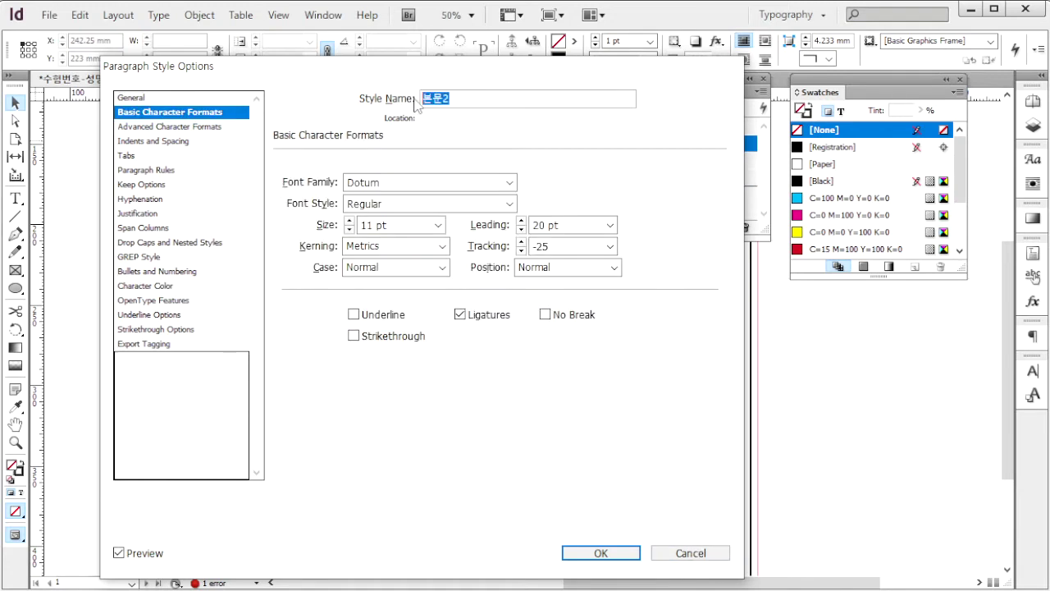
- Define the 본문2 paragraph style with Dotum 11 pt, 20 pt leading, -25 tracking, Left Justify alignment and a 4 mm first line indent
click(383, 182)
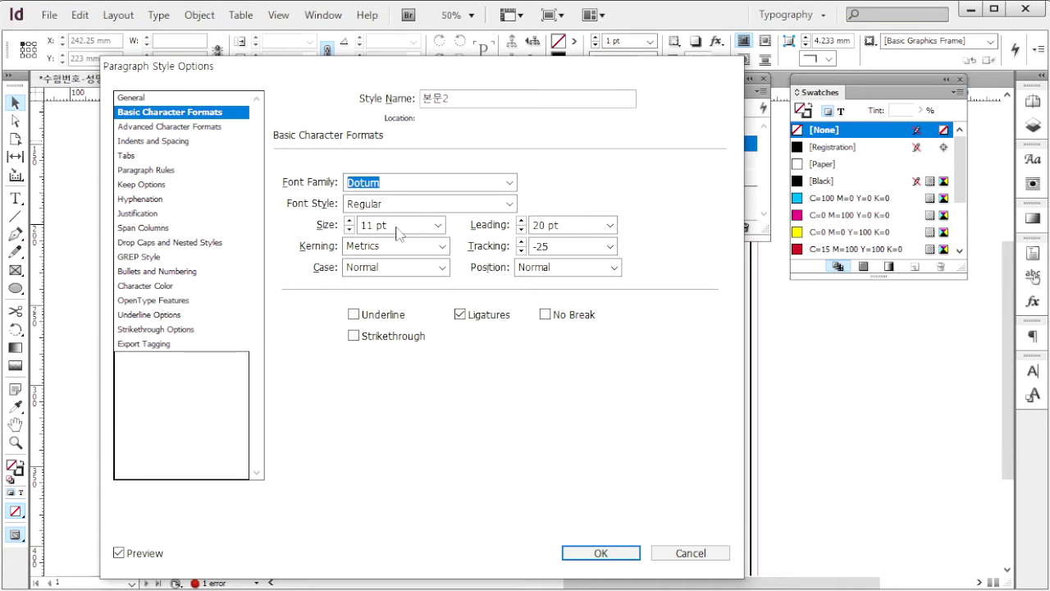
click(405, 225)
click(572, 225)
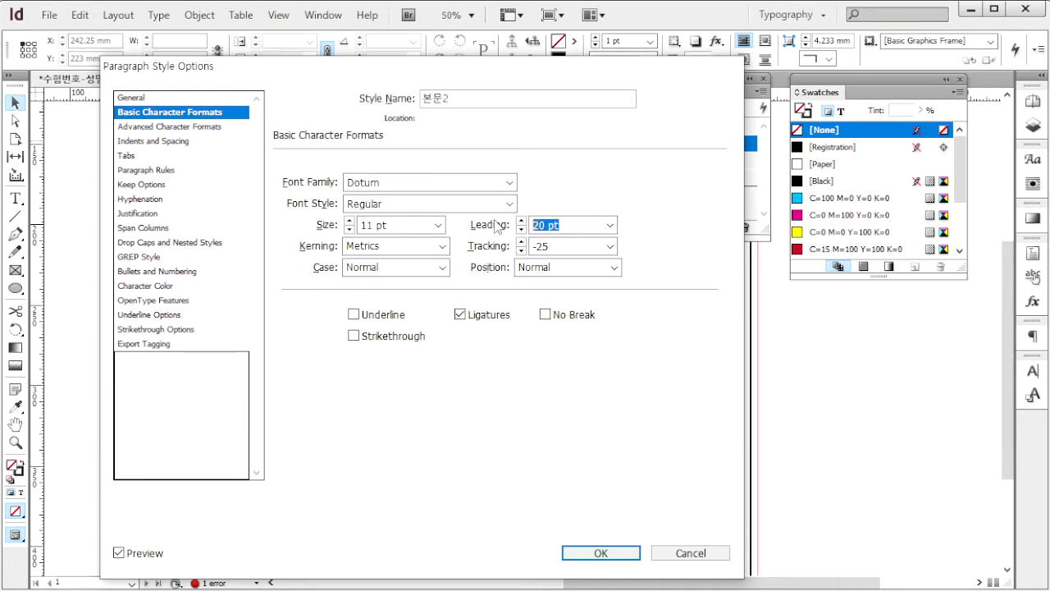
click(572, 246)
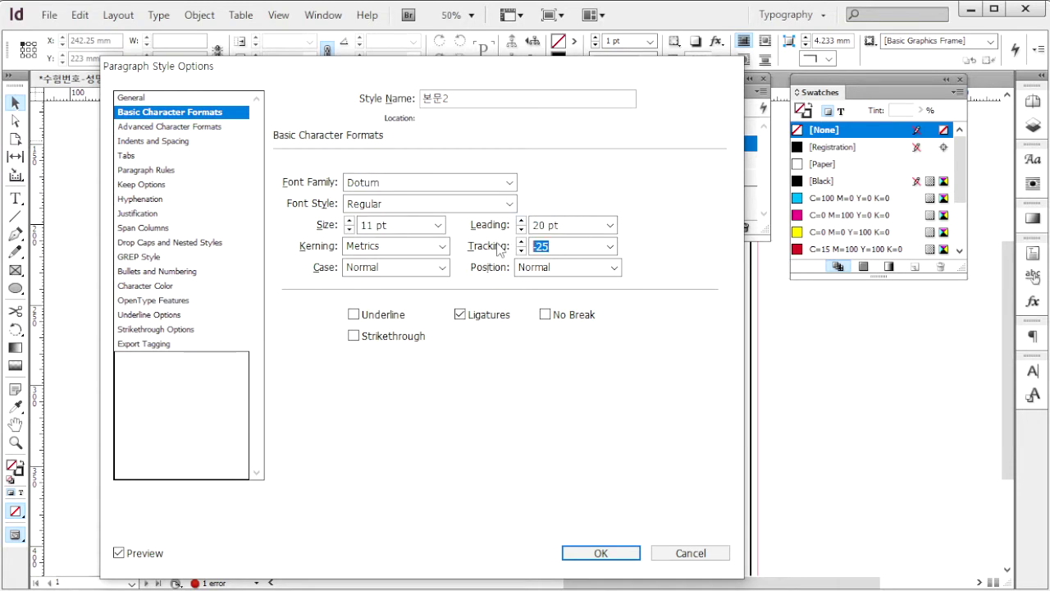
click(225, 142)
drag(425, 277, 343, 271)
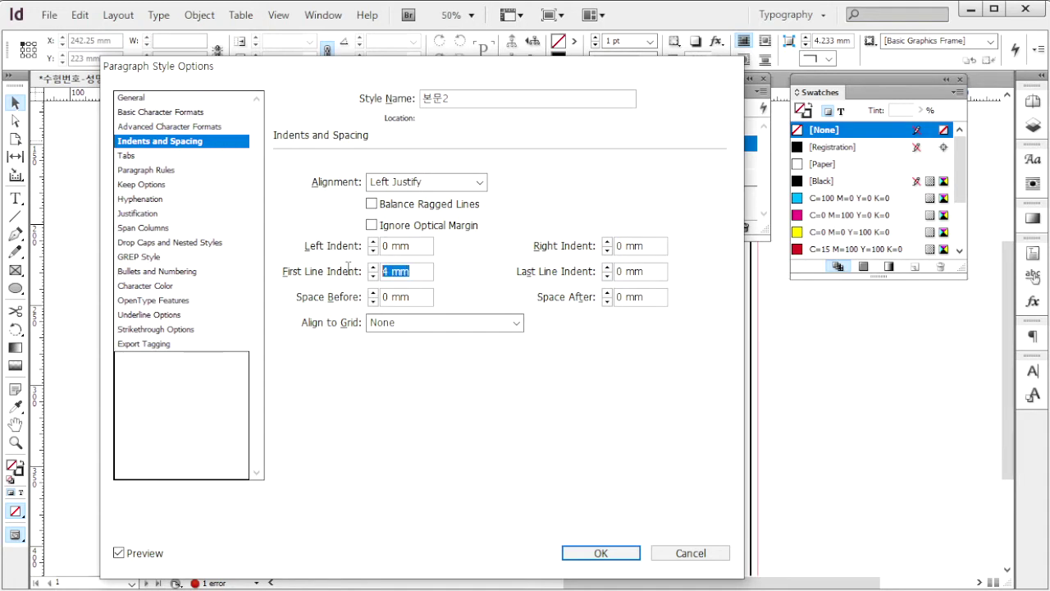
click(160, 288)
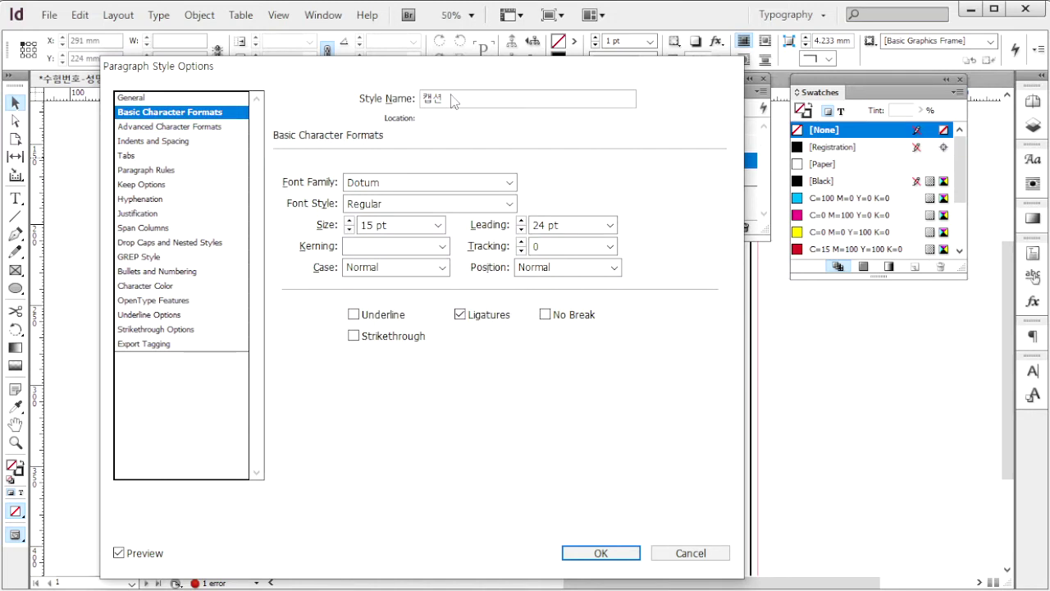
- Define the 캡션 paragraph style with Dotum Regular at 15 pt and 24 pt leading
click(388, 190)
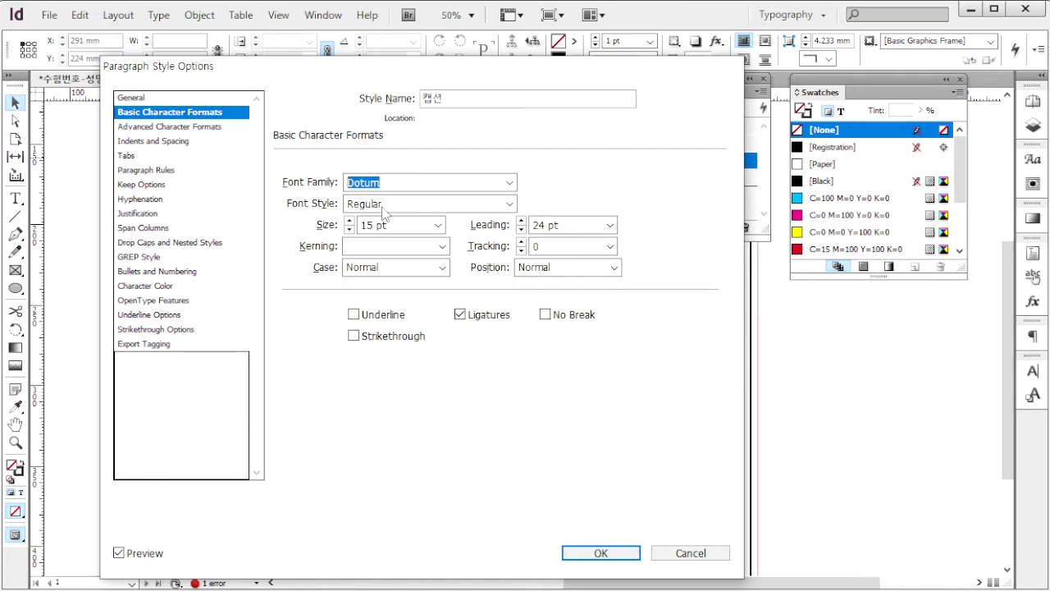
drag(404, 225, 365, 225)
drag(585, 224, 515, 223)
click(167, 287)
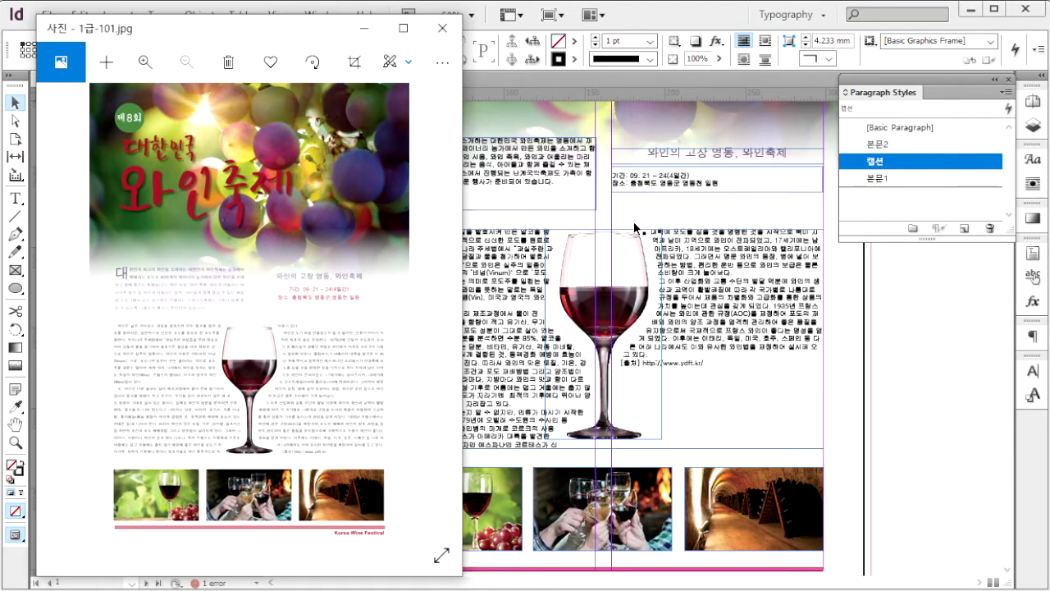
- Apply the 본문1 style to the introductory text frame and 본문2 to the two-column body text around the wine glass
key(alt+Tab)
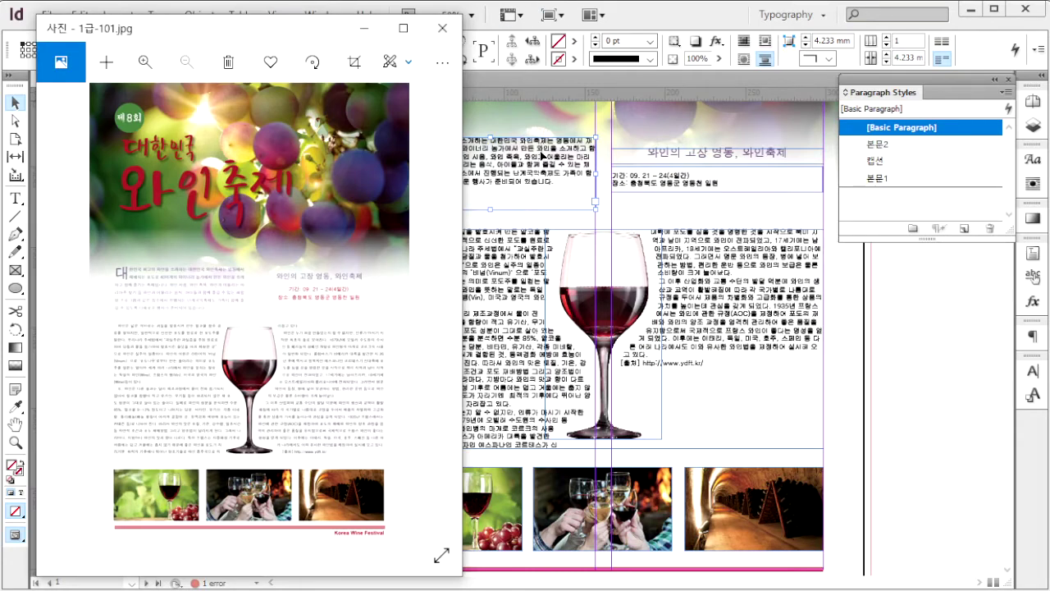
click(553, 173)
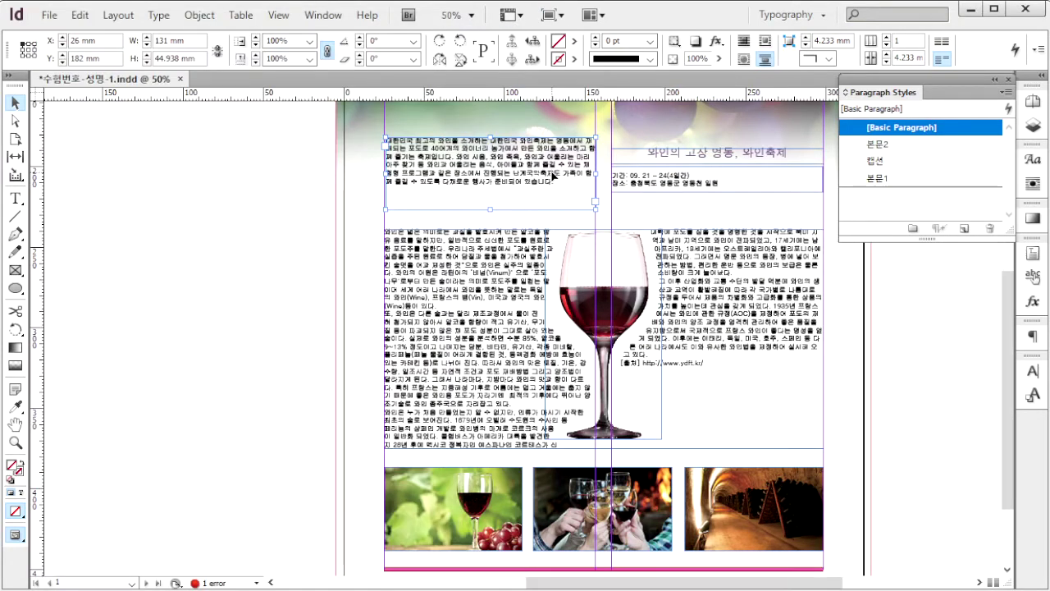
click(915, 180)
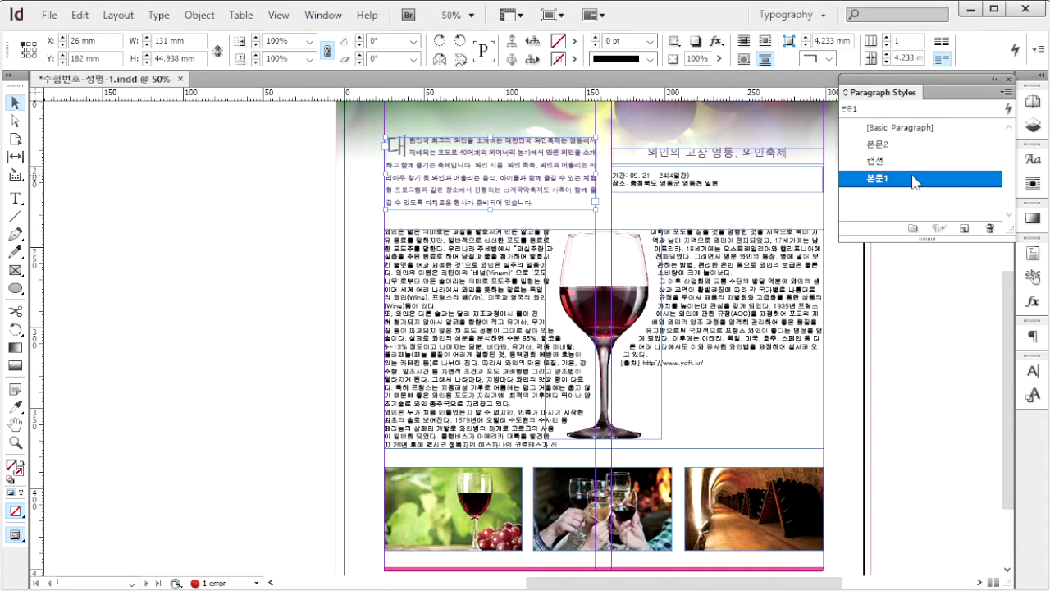
click(776, 257)
click(878, 144)
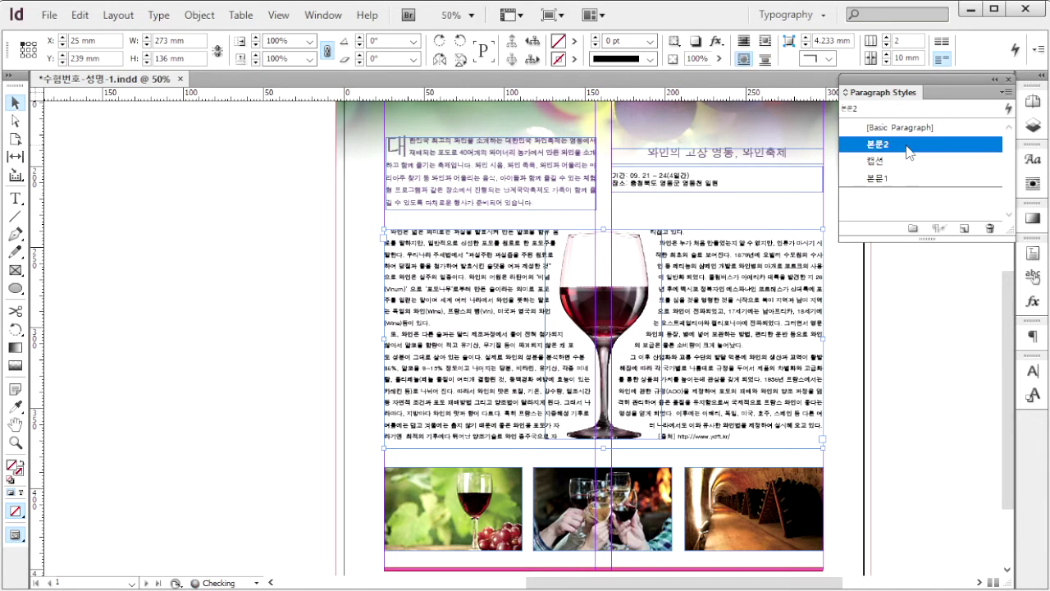
- Apply the 캡션 paragraph style to the date and venue text frame and compare the page with the reference image
click(701, 184)
click(891, 163)
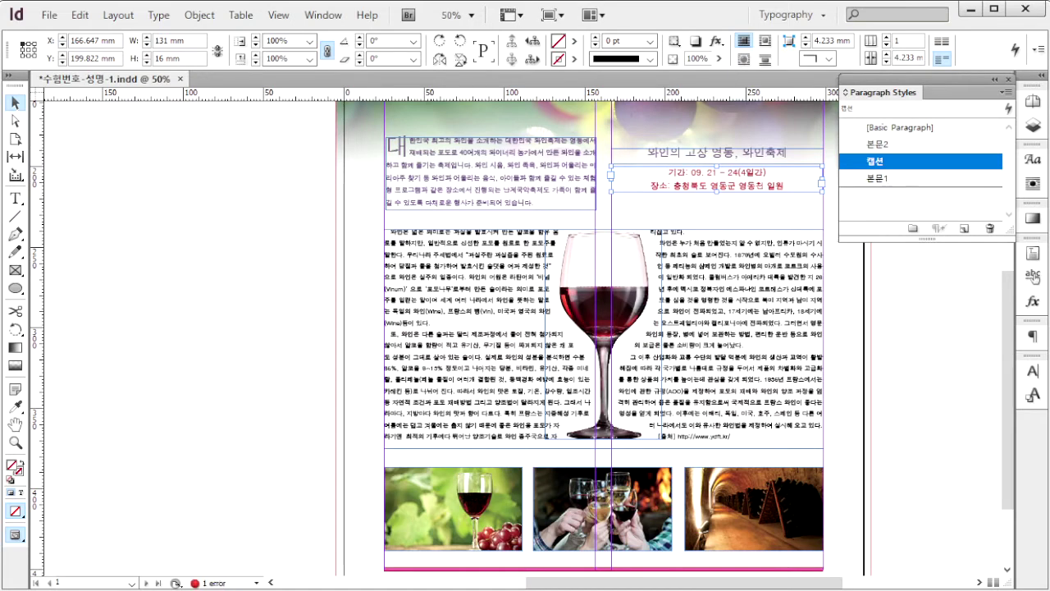
key(alt+Tab)
click(876, 325)
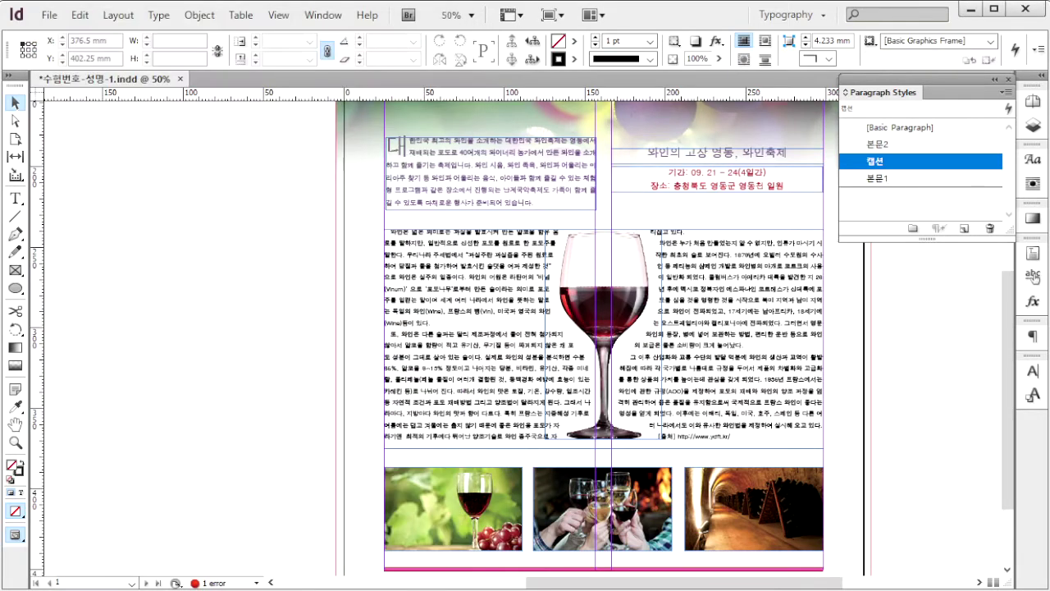
key(alt+Tab)
click(928, 325)
- Export the page as 수험번호-성명-1.pdf in Adobe PDF (Print) format with all printer's marks enabled
key(ctrl+e)
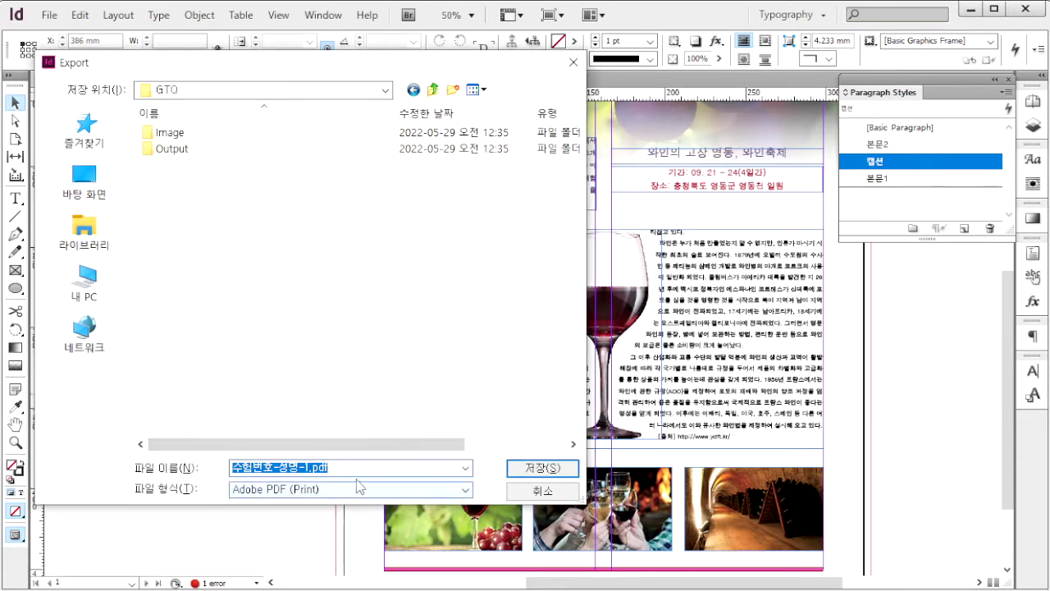
click(361, 490)
click(350, 516)
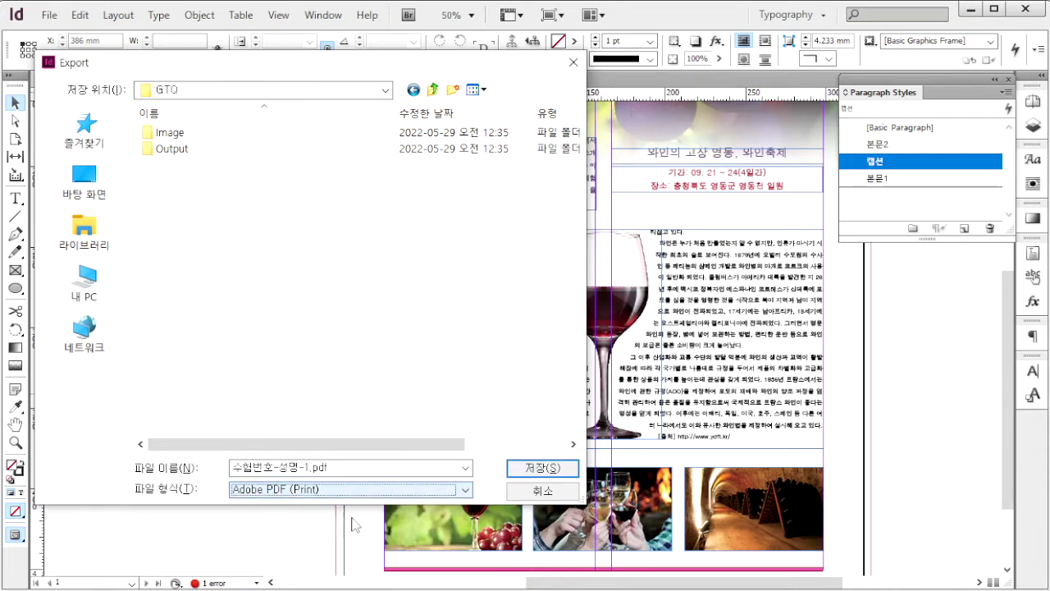
key(Return)
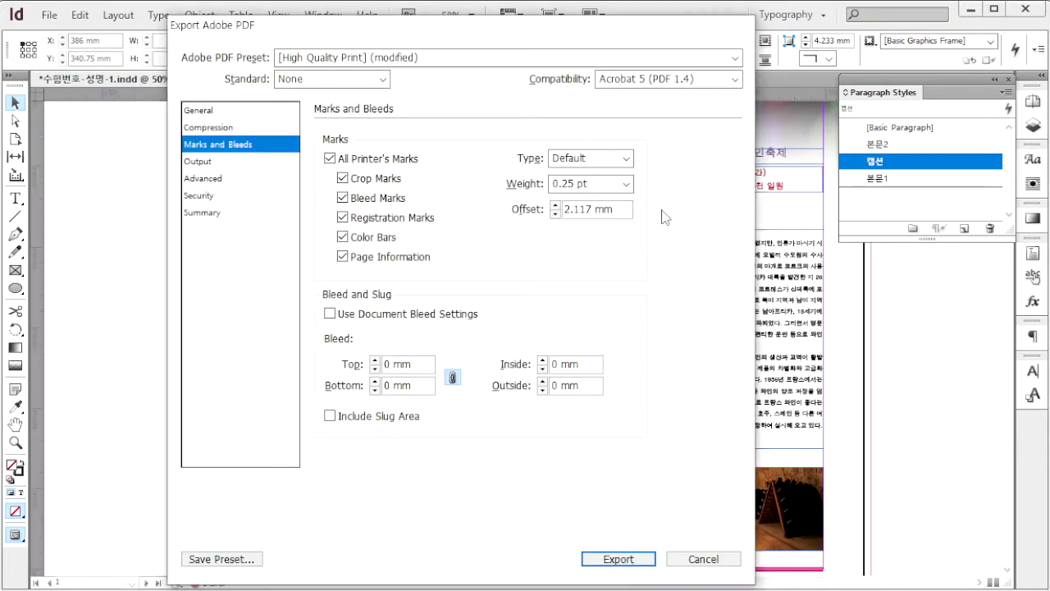
click(237, 146)
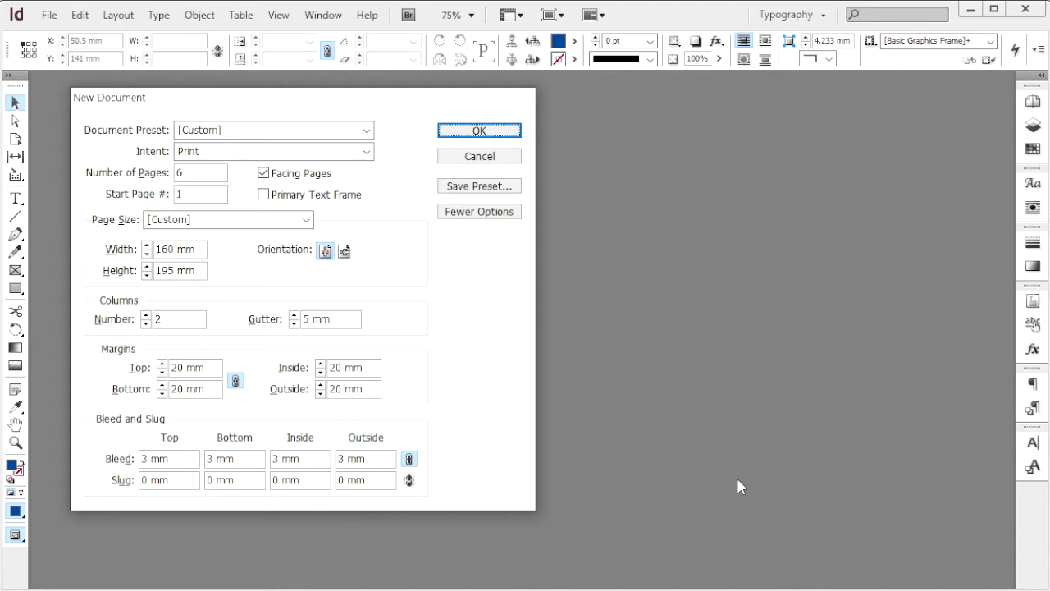
- Create a 6-page facing-pages document, 160 × 195 mm, with 2 columns, 5 mm gutter, 20 mm margins and 3 mm bleed
key(Return)
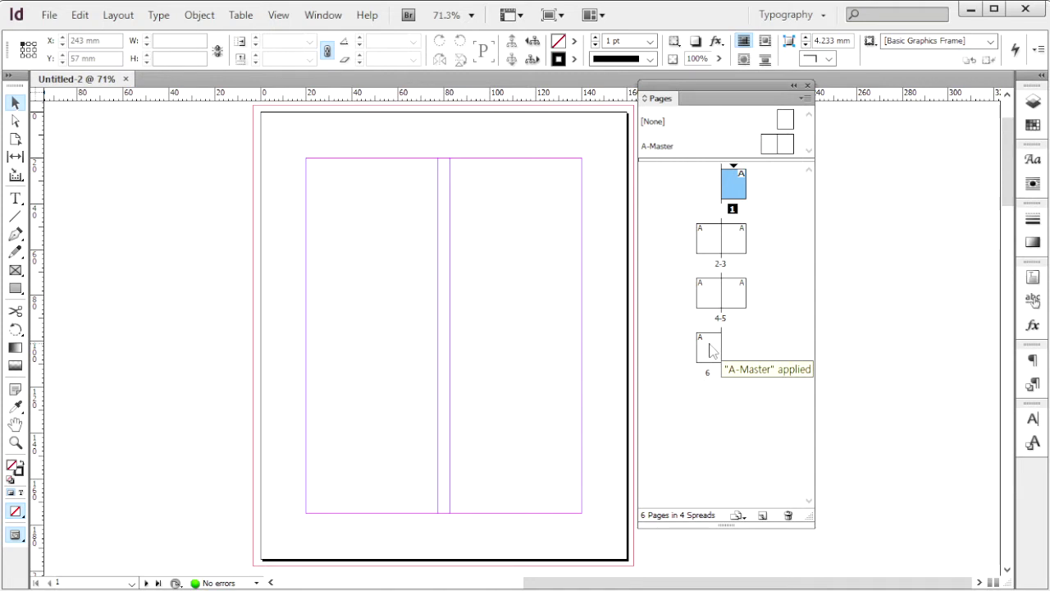
- Turn off page shuffling to regroup the pages into spreads 1-2, 3-4 and 5-6, and save the document as 수험번호-성명-2
right_click(710, 351)
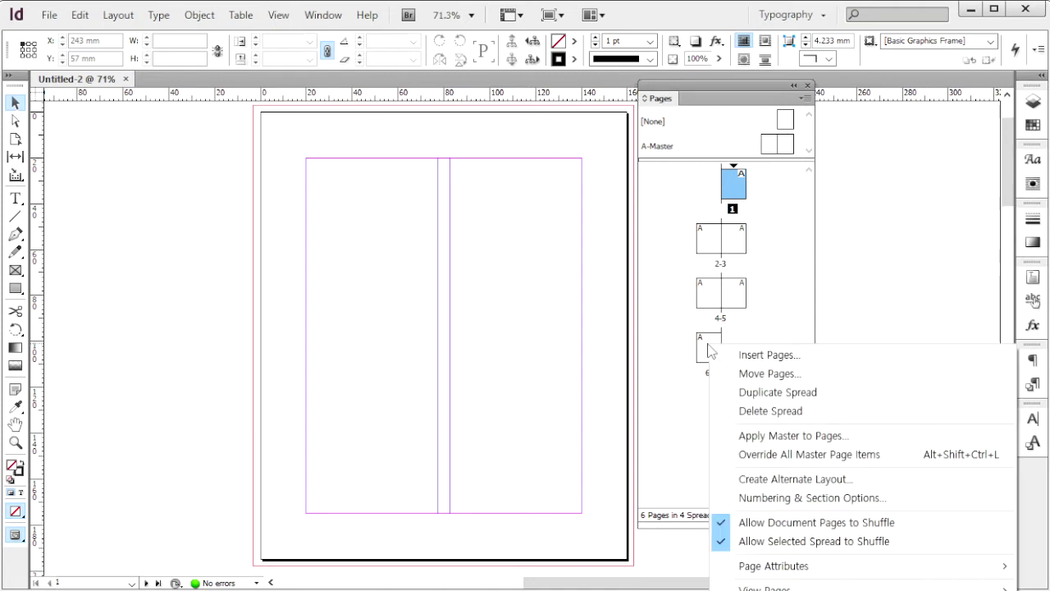
click(835, 522)
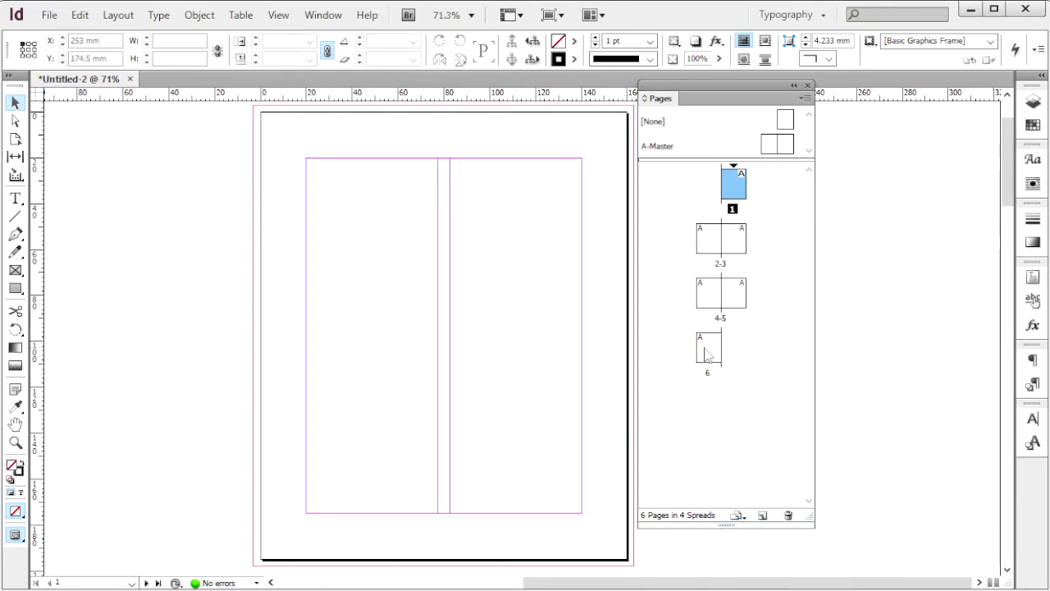
drag(708, 354, 715, 205)
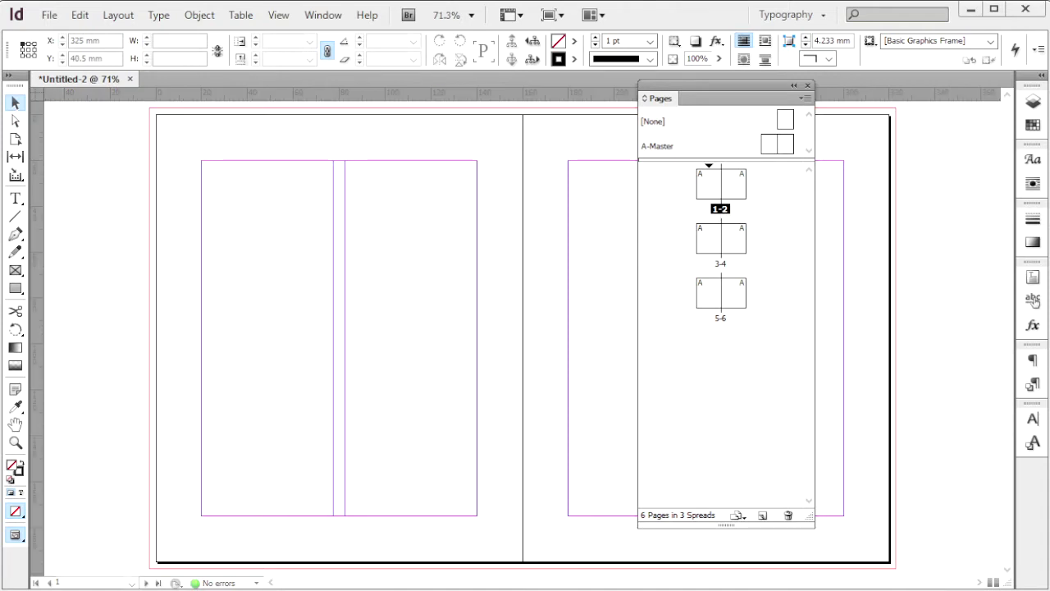
key(ctrl+s)
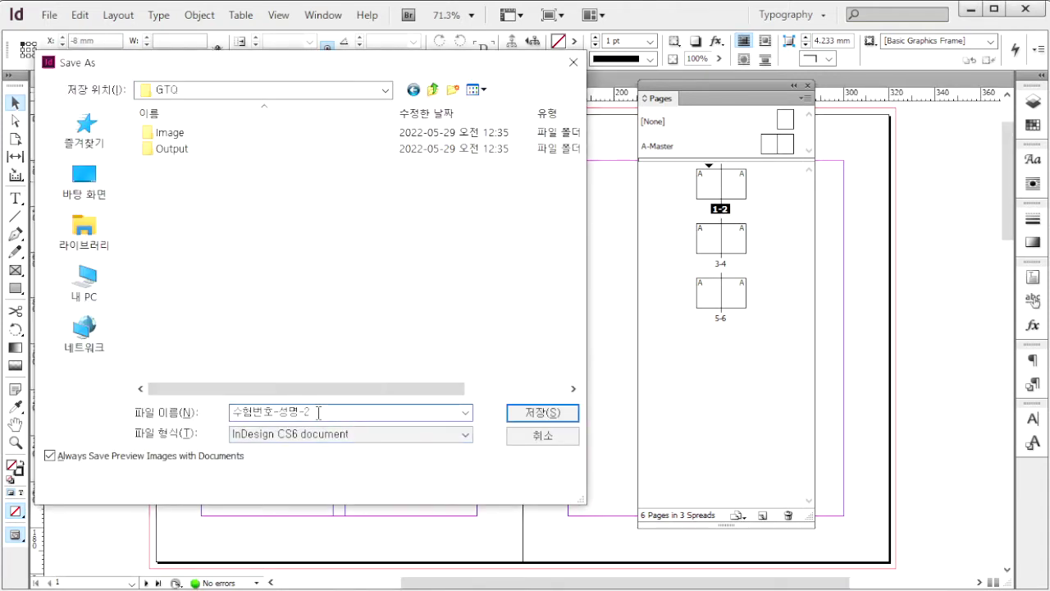
key(Return)
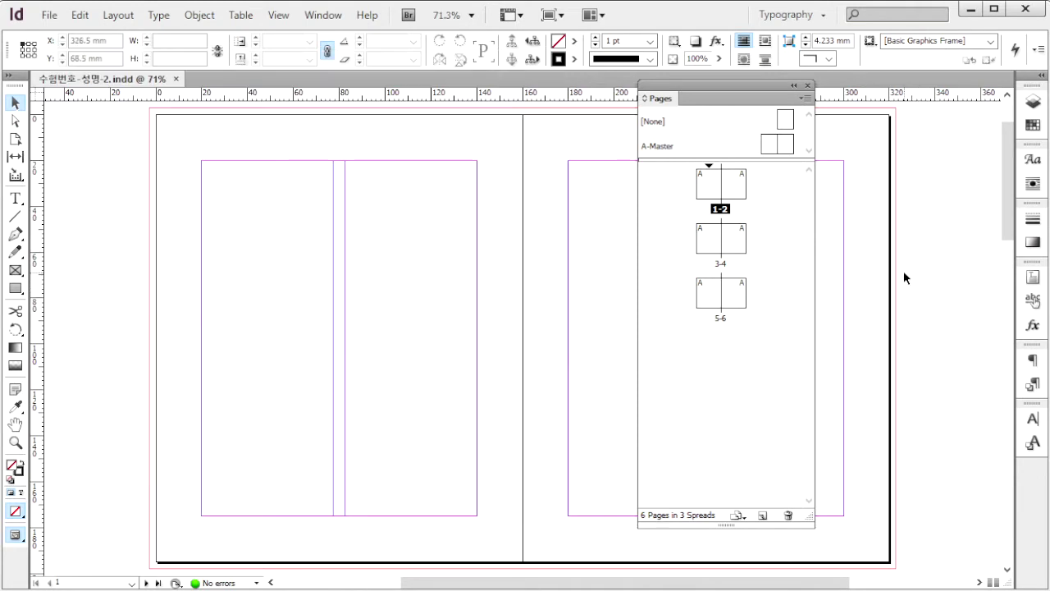
- On A-Master, add a page number marker in Arial Bold 9 pt, C50 M100 Y50 K0, below the left page's margin and copy it to the right page
double_click(769, 145)
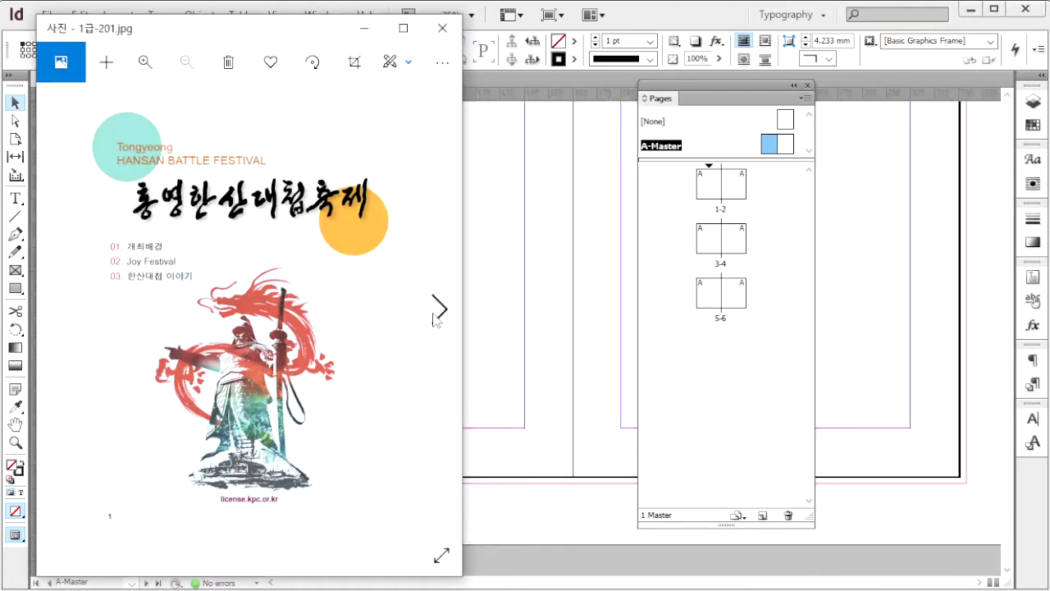
click(645, 15)
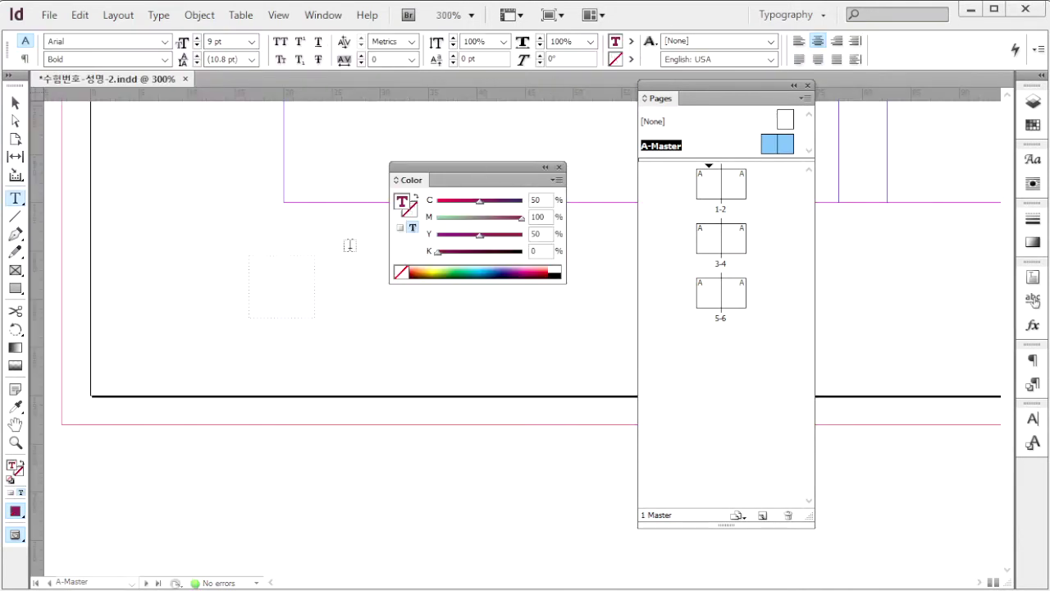
click(284, 284)
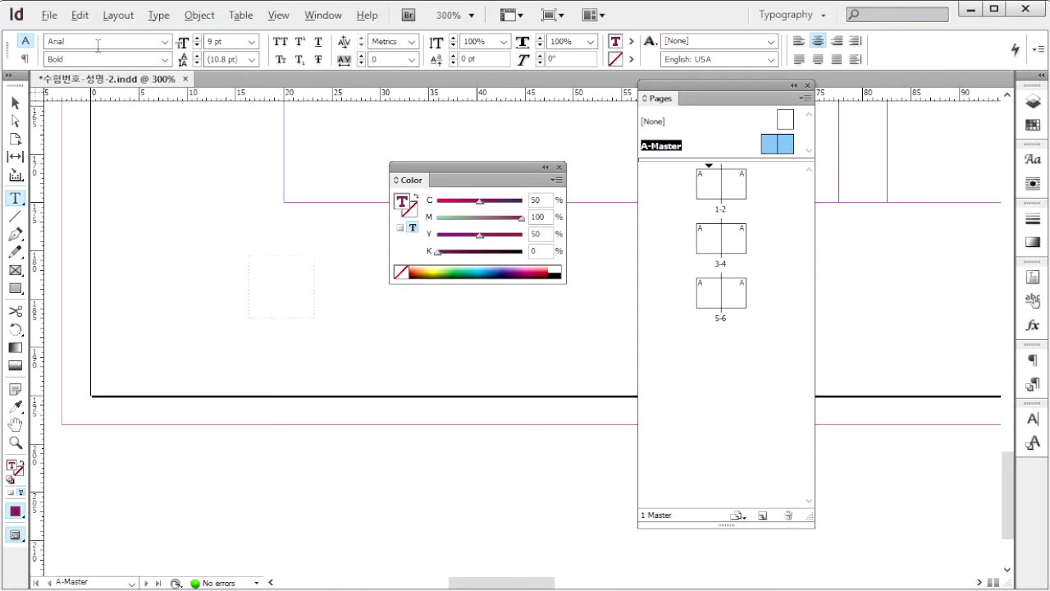
text(A)
key(Escape)
key(ctrl+1)
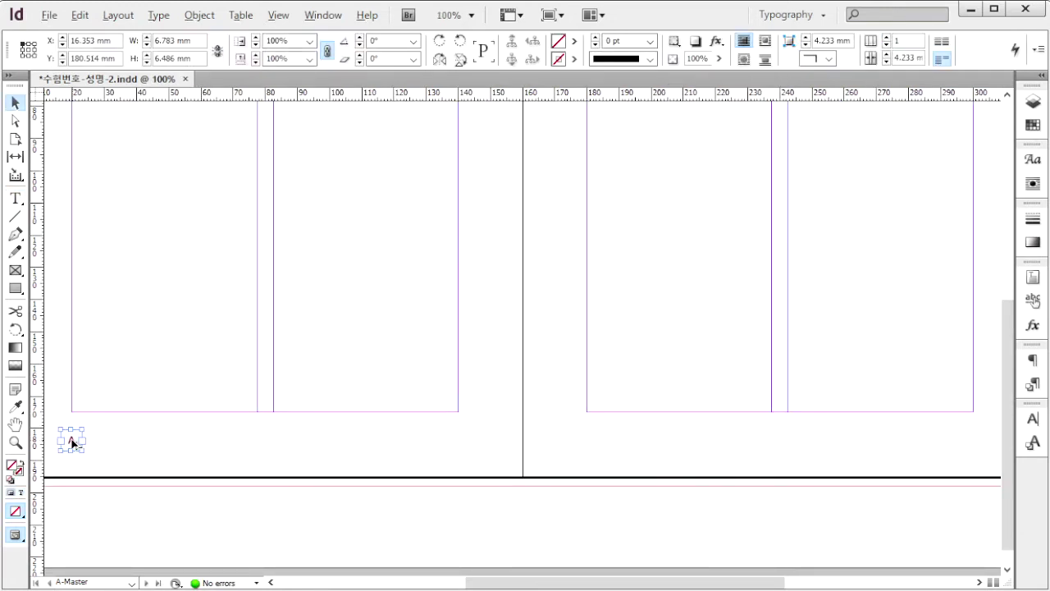
drag(72, 441, 972, 436)
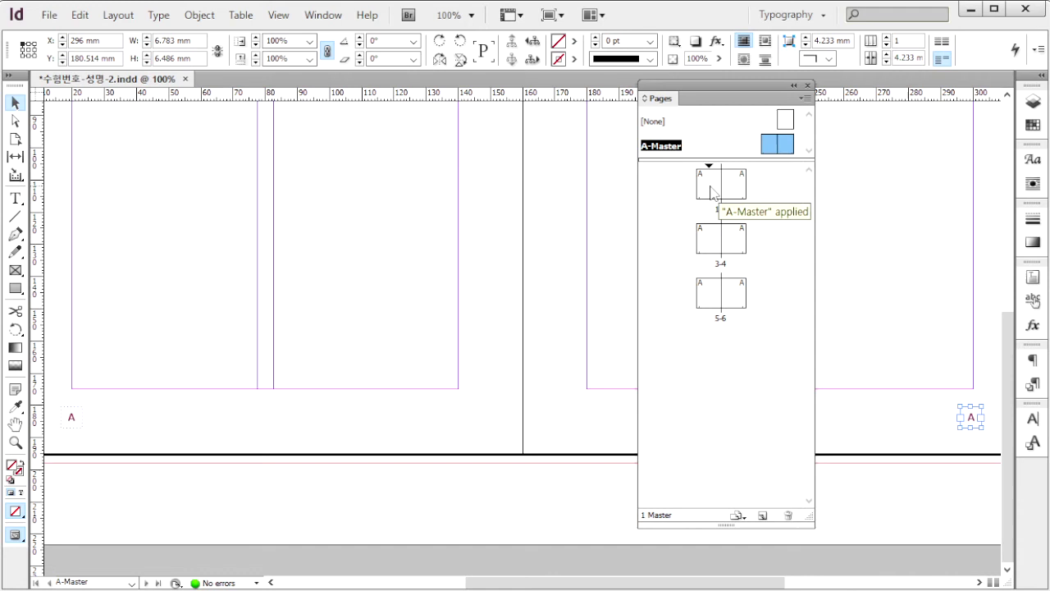
- Place the title artwork 1급-6.ai near the top of page 1, about 120 × 25 mm across both columns
double_click(713, 192)
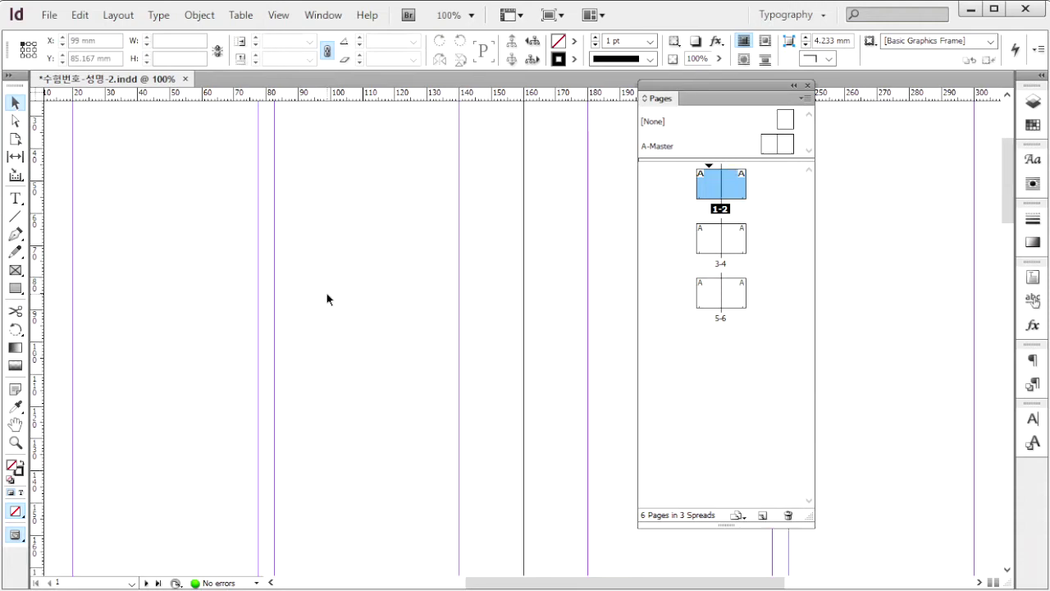
key(ctrl+d)
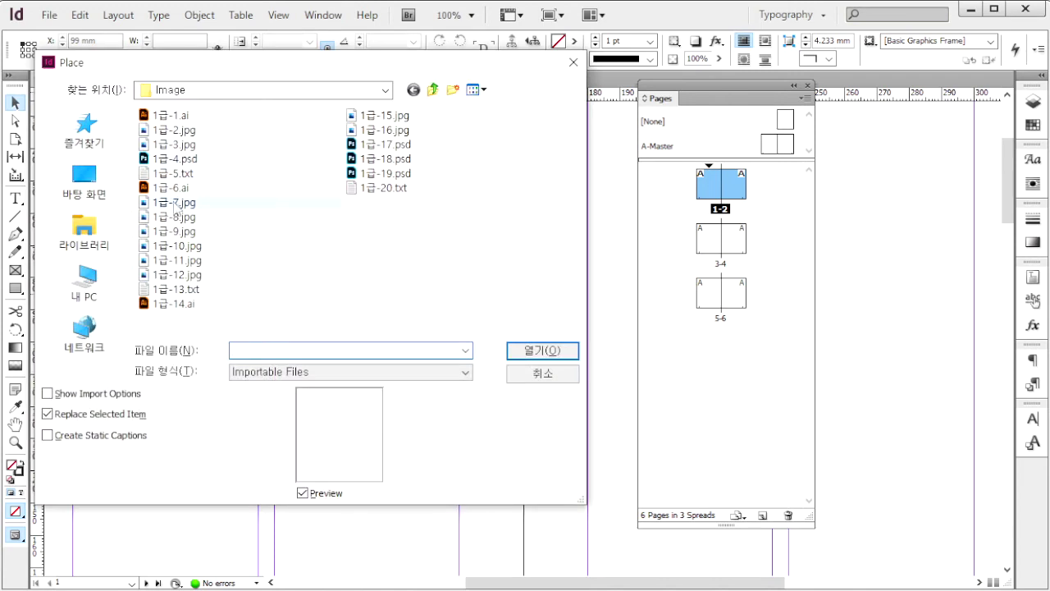
click(174, 188)
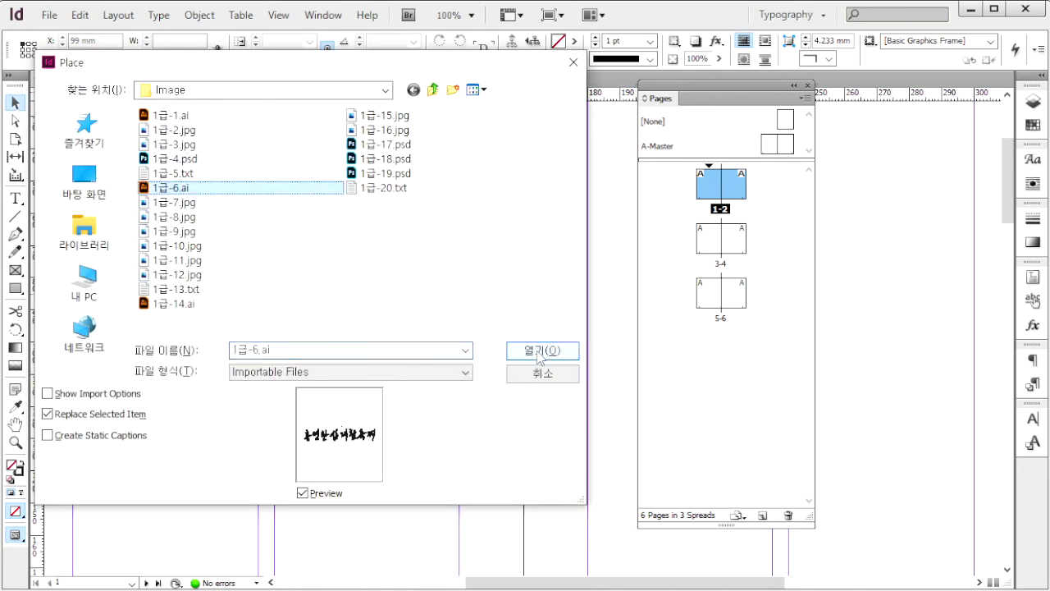
click(539, 353)
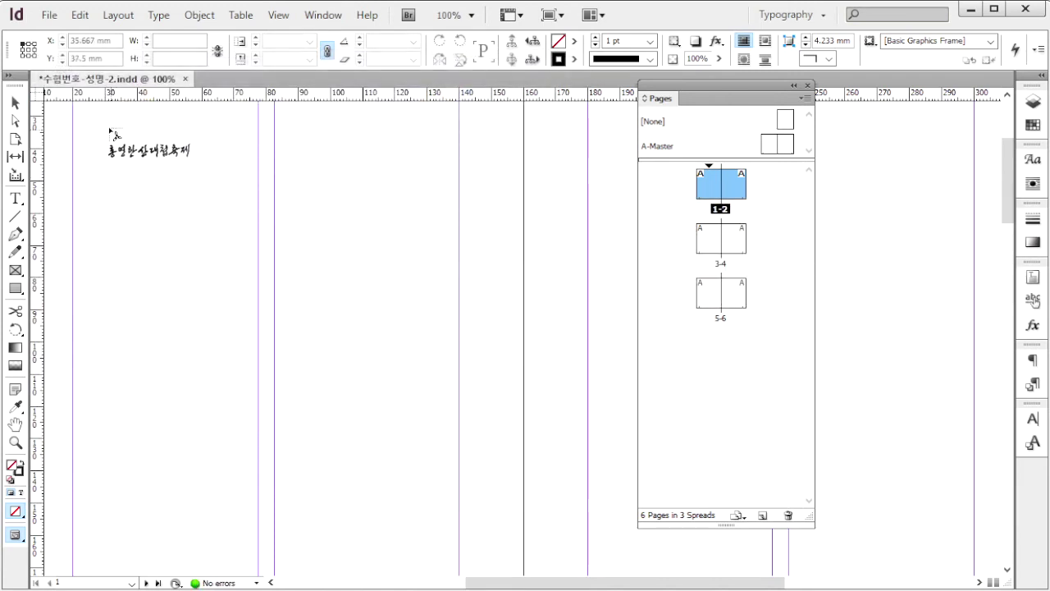
drag(105, 116, 422, 199)
- Give the title artwork a drop shadow with 30% opacity and 1 mm X and Y offsets
right_click(205, 158)
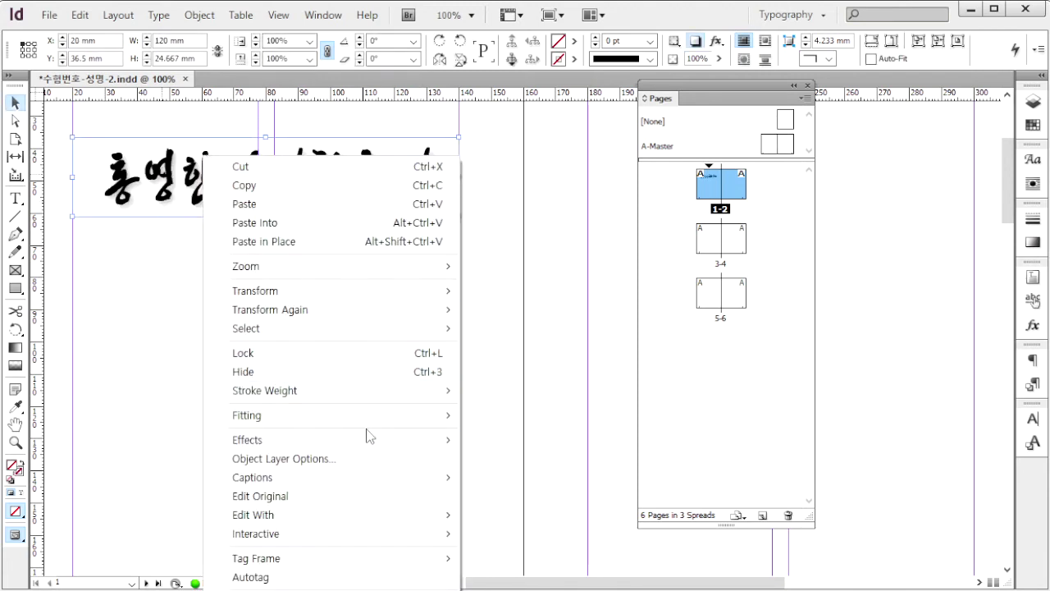
mouse_move(375, 443)
click(512, 466)
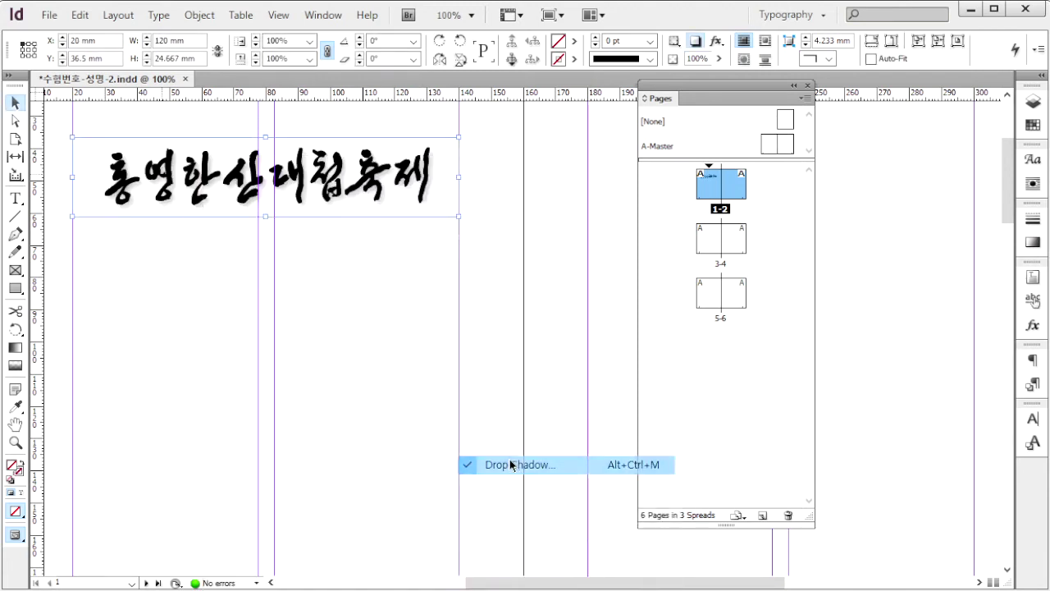
text(30%)
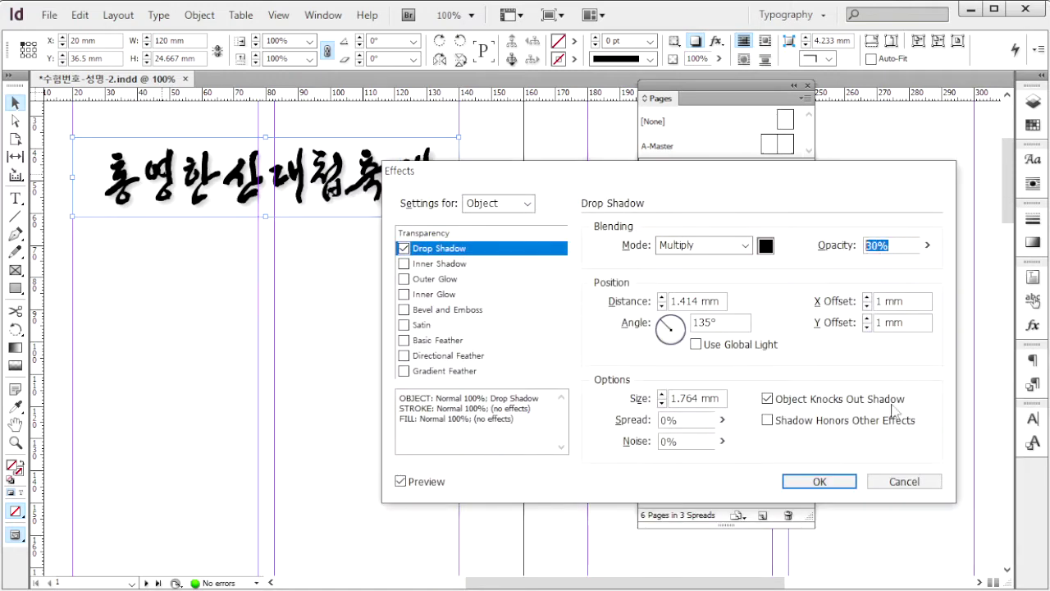
click(820, 482)
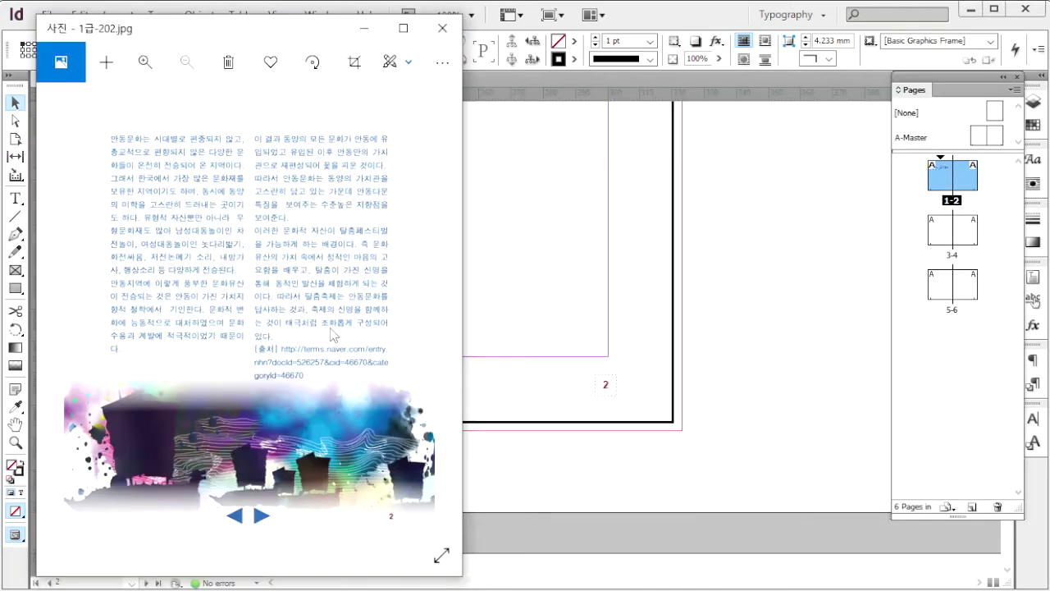
- Place 1급-8.jpg across the lower part of page 2, about 162.5 × 70 mm
click(713, 315)
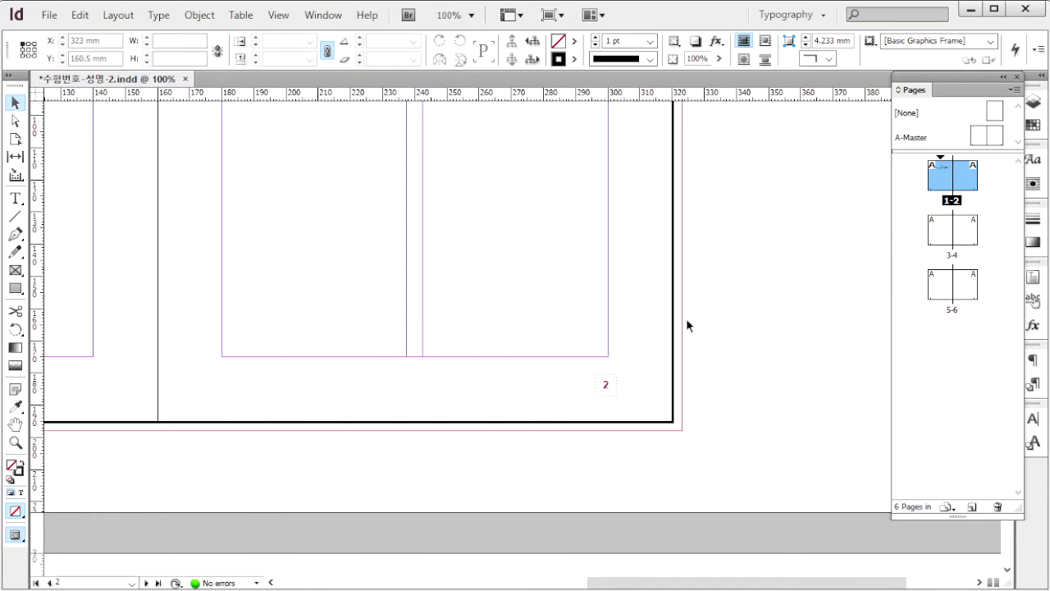
key(ctrl+d)
click(185, 220)
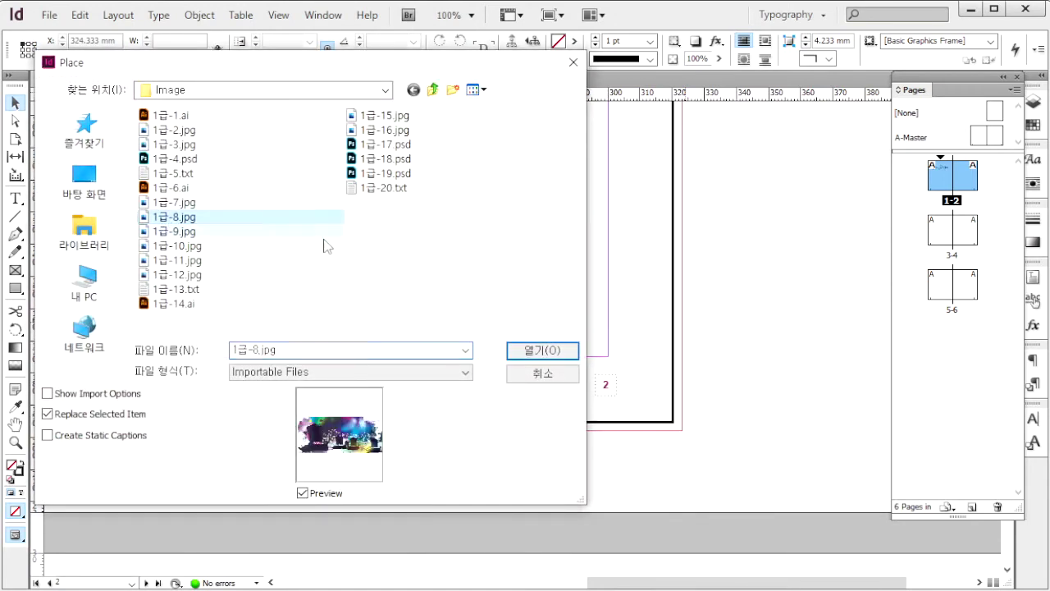
click(522, 349)
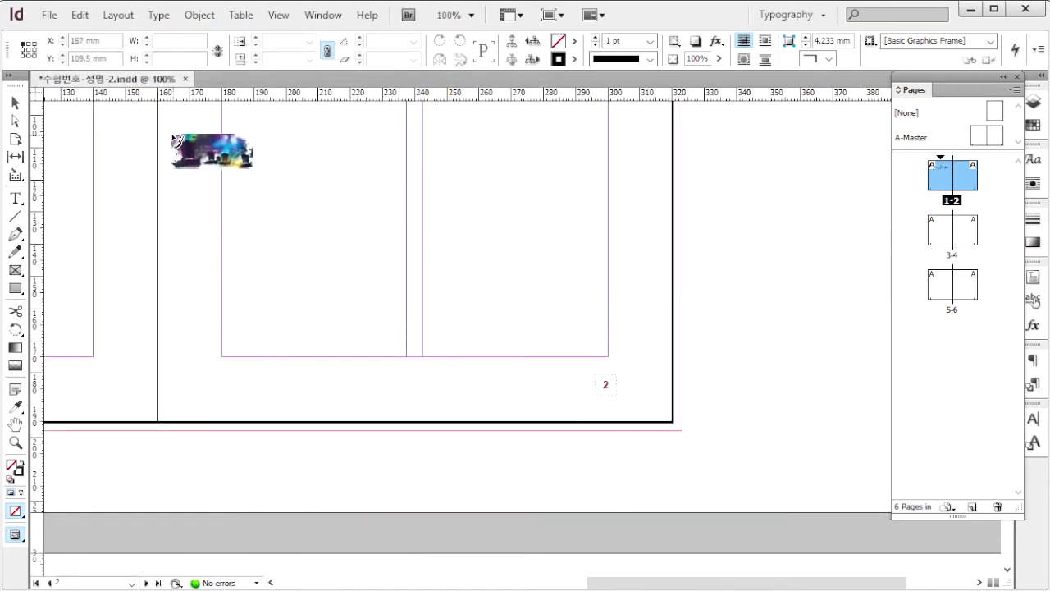
drag(168, 126, 673, 411)
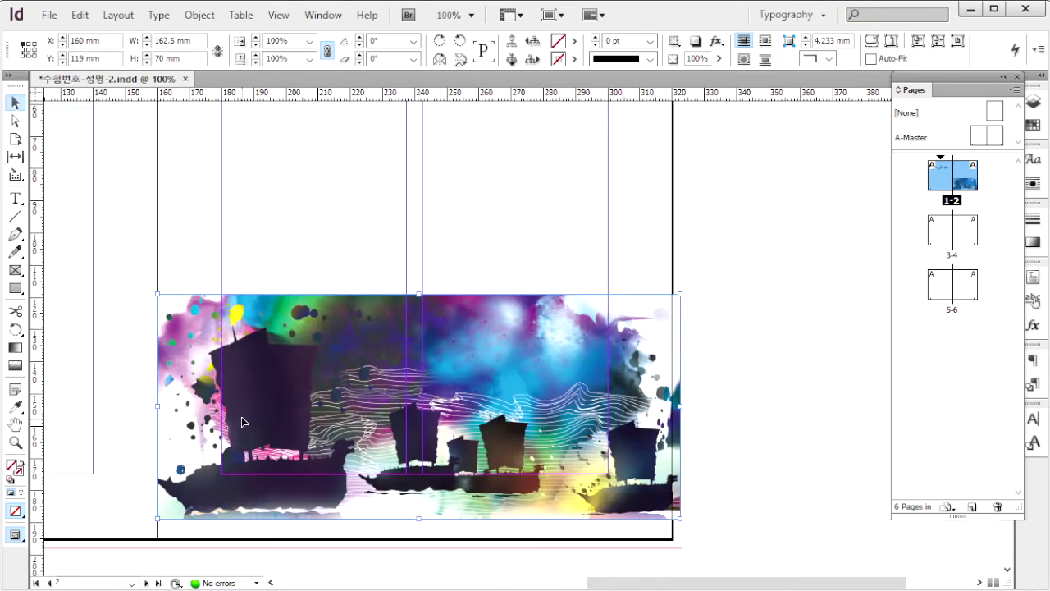
- Apply a directional feather of 20 mm to the top and bottom edges of the ship image on page 2
right_click(189, 519)
mouse_move(386, 322)
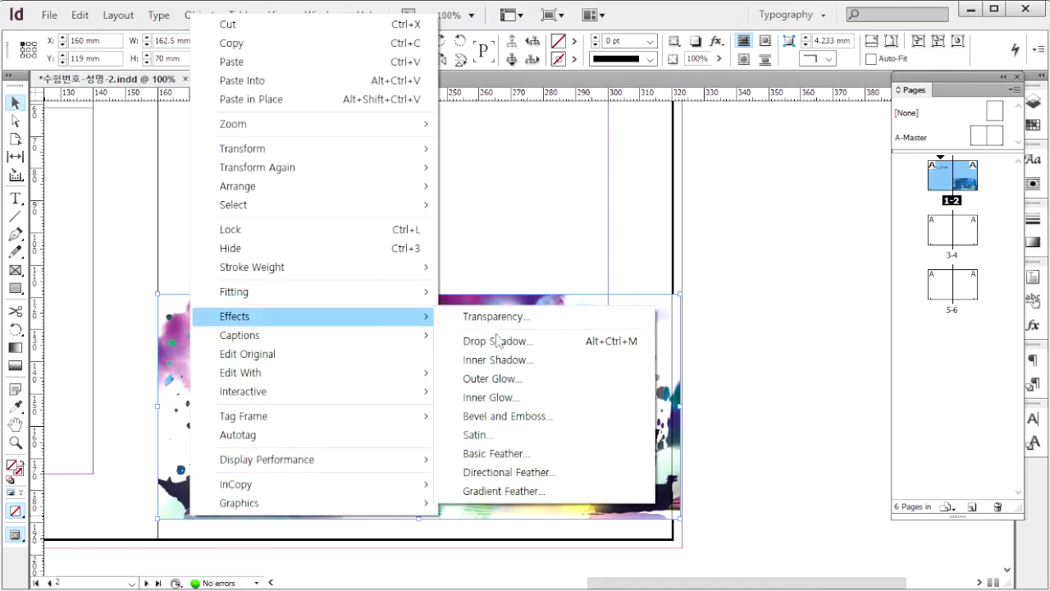
click(539, 473)
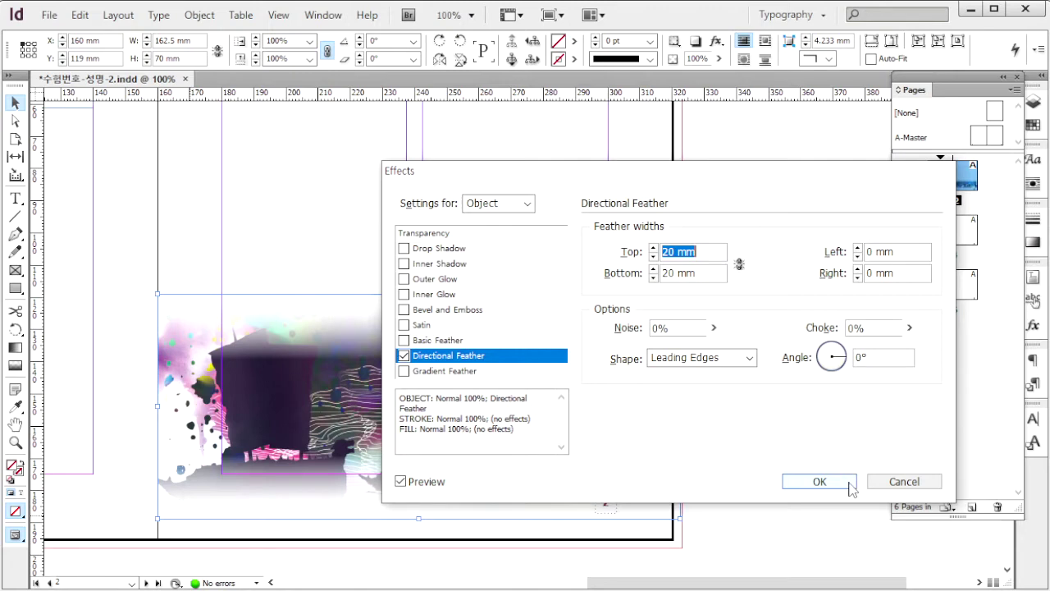
click(819, 482)
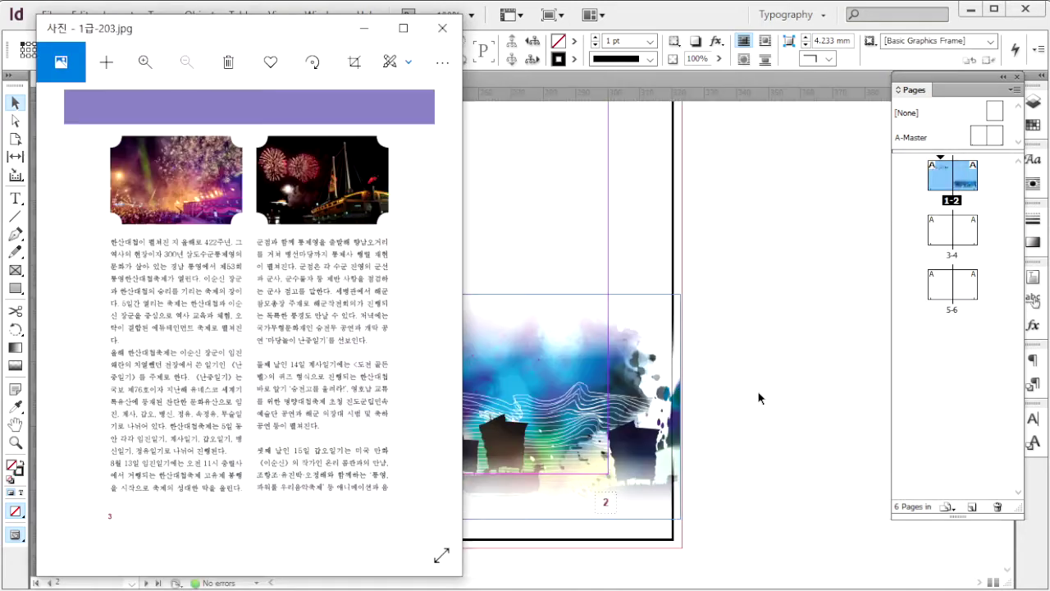
- Place 1급-9.jpg at the upper-left margin corner of page 3, about 100.7 × 75 mm
double_click(944, 237)
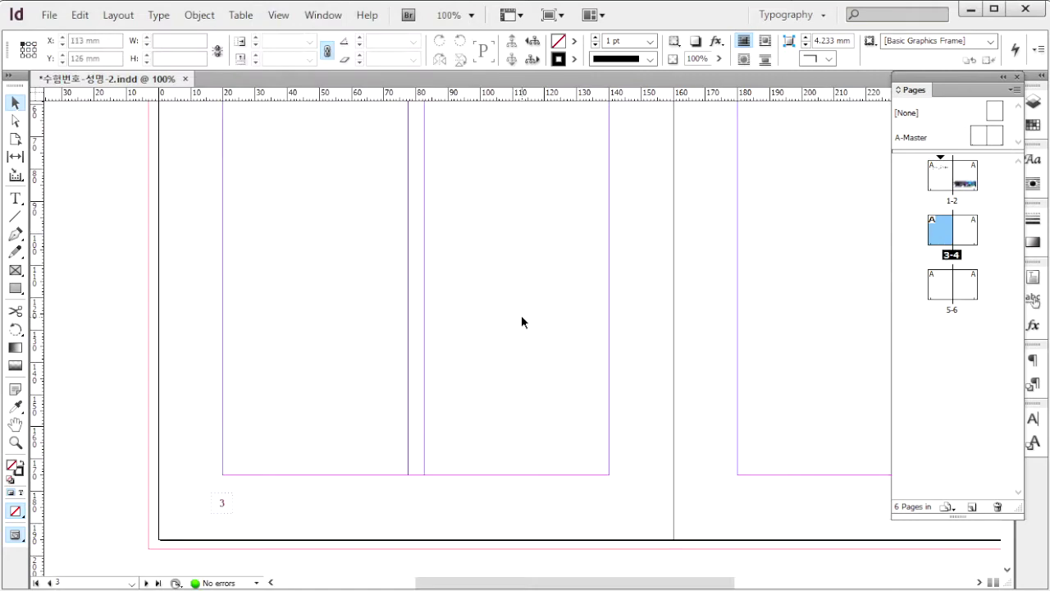
scroll(533, 351, up, 5)
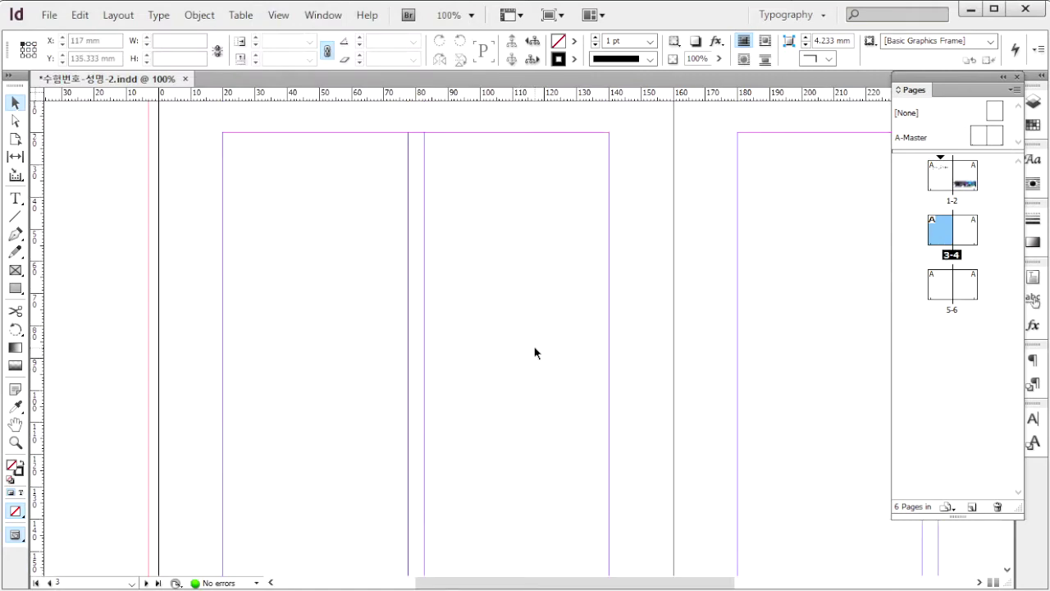
key(ctrl+d)
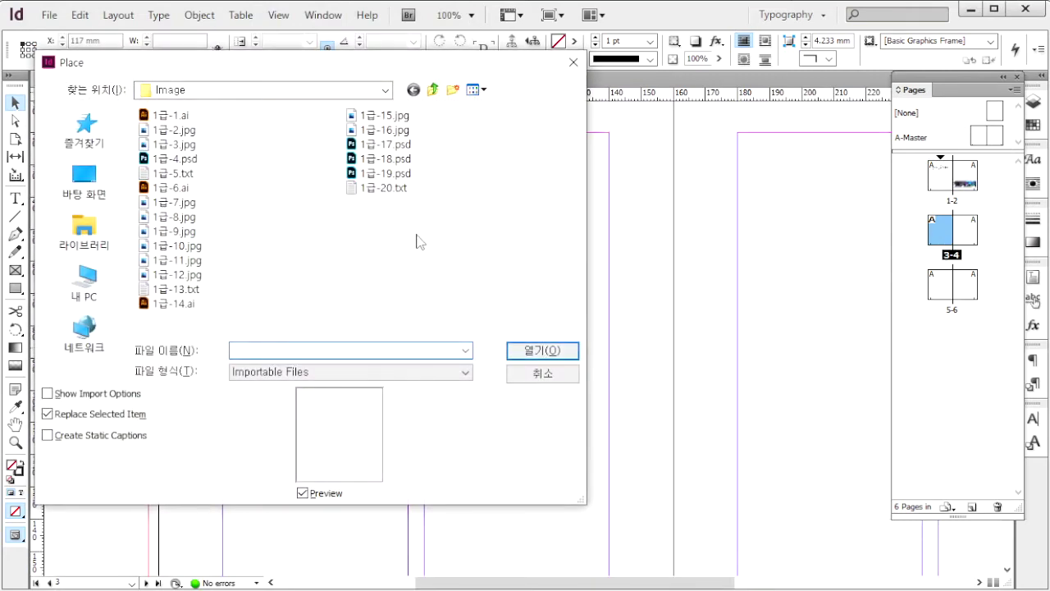
click(184, 233)
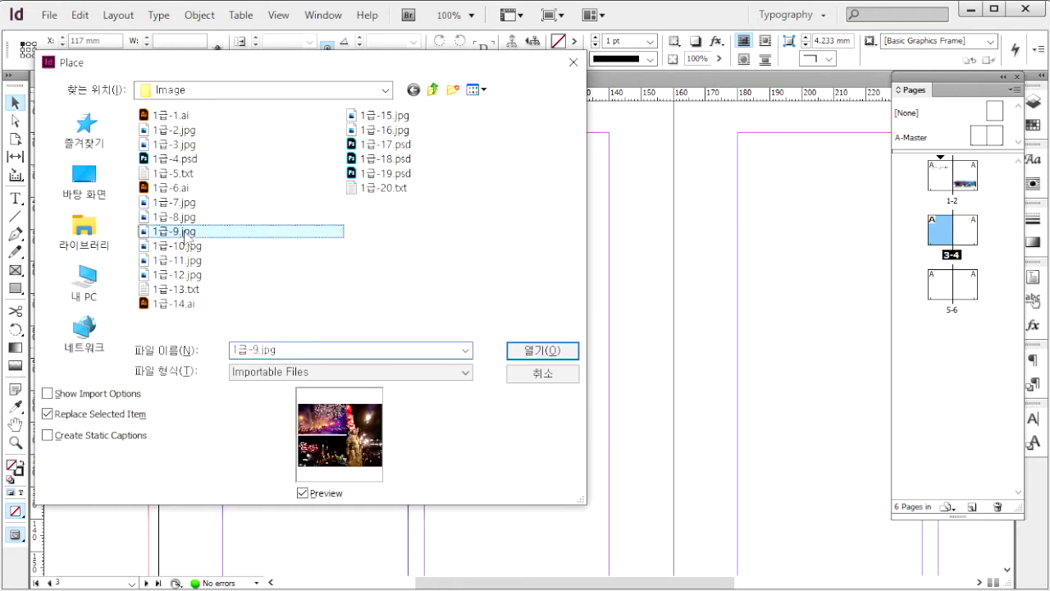
click(542, 350)
drag(213, 131, 547, 372)
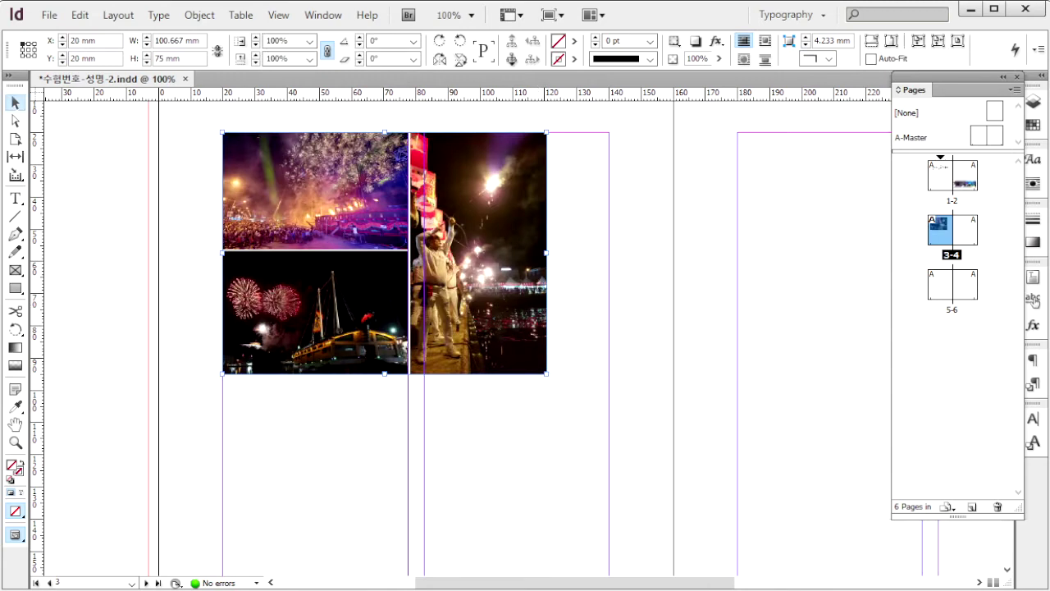
- Crop the image frame on page 3 to the upper-left festival crowd photo, 57.5 × 36 mm
key(alt+Tab)
key(alt+Tab)
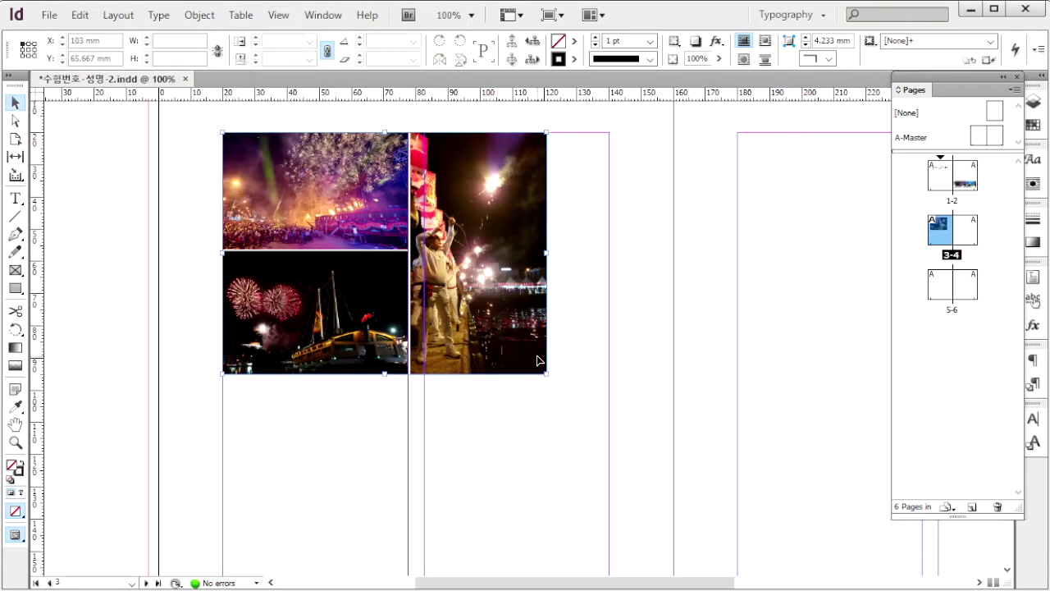
drag(547, 373, 408, 248)
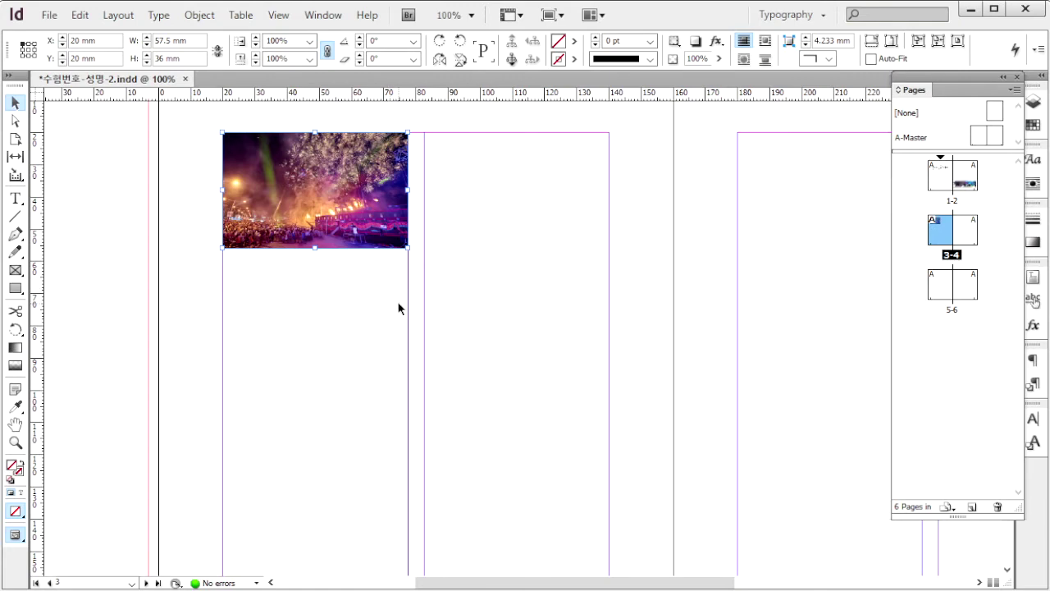
- Give all four corners of the cropped photo on page 3 an inverse rounded shape of 5 mm
click(199, 15)
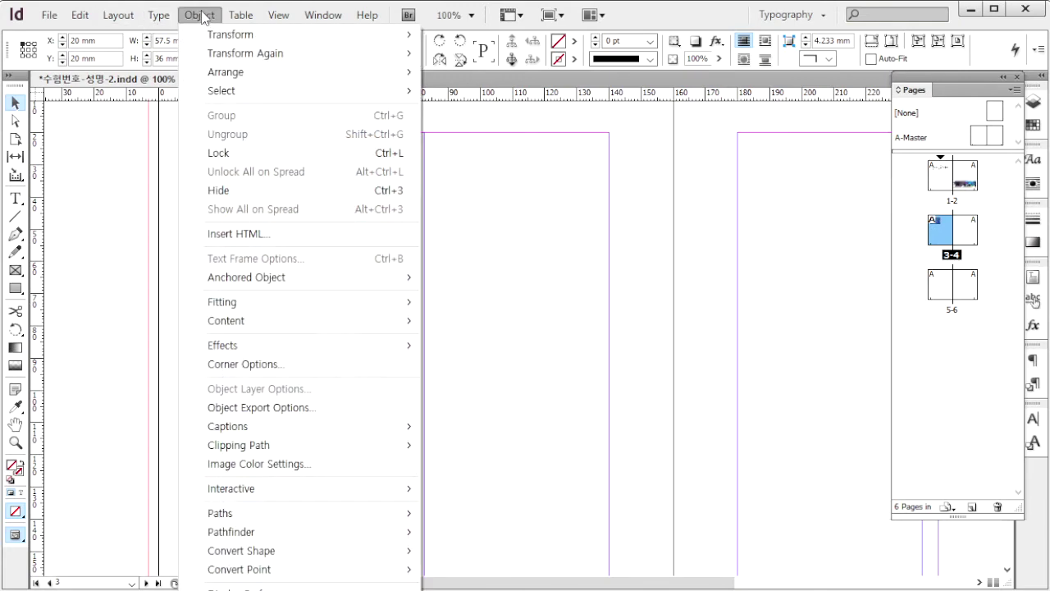
click(353, 364)
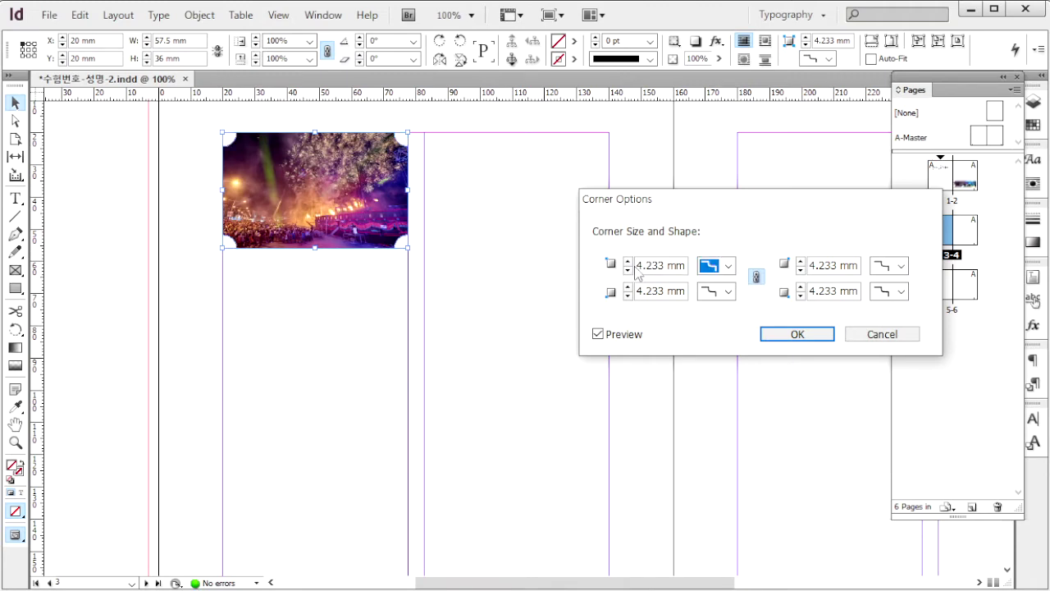
click(631, 263)
click(830, 336)
- Duplicate the photo into page 3's second column and shift the image inside the copy to the ship and fireworks picture
key(alt+Tab)
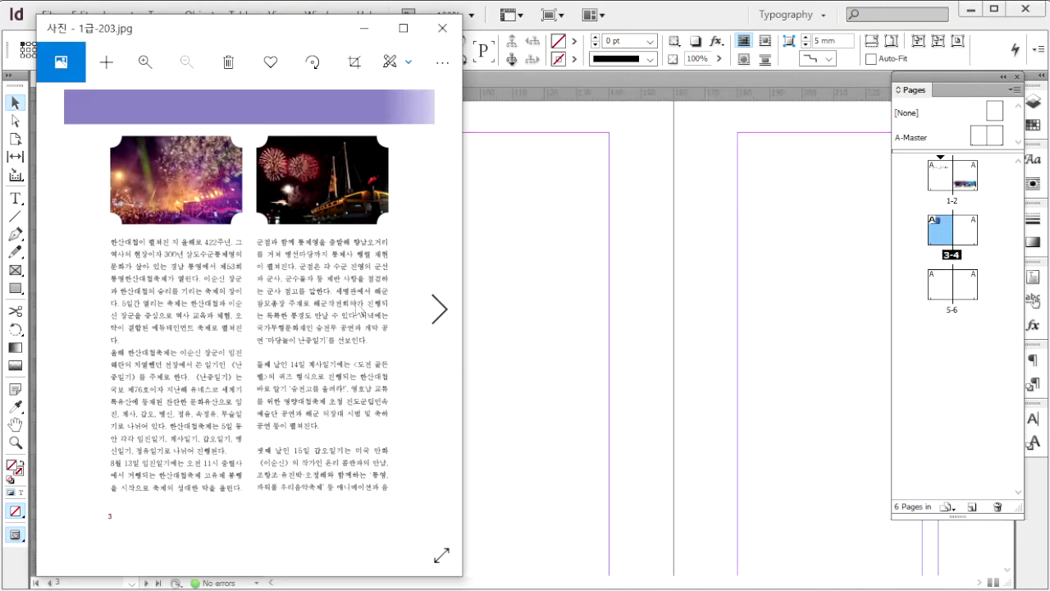
click(547, 228)
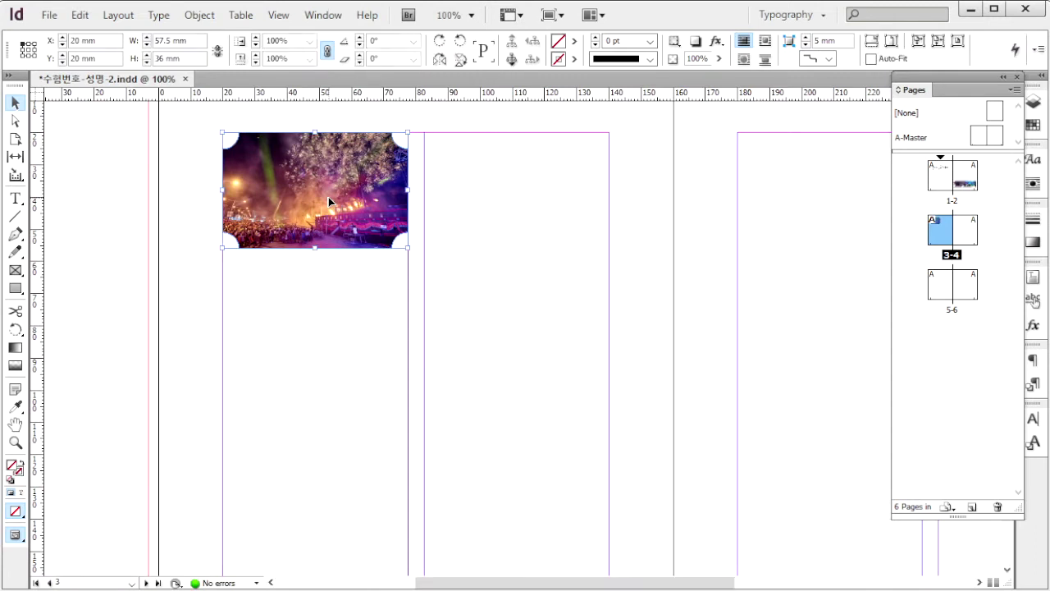
drag(300, 199, 503, 200)
double_click(565, 211)
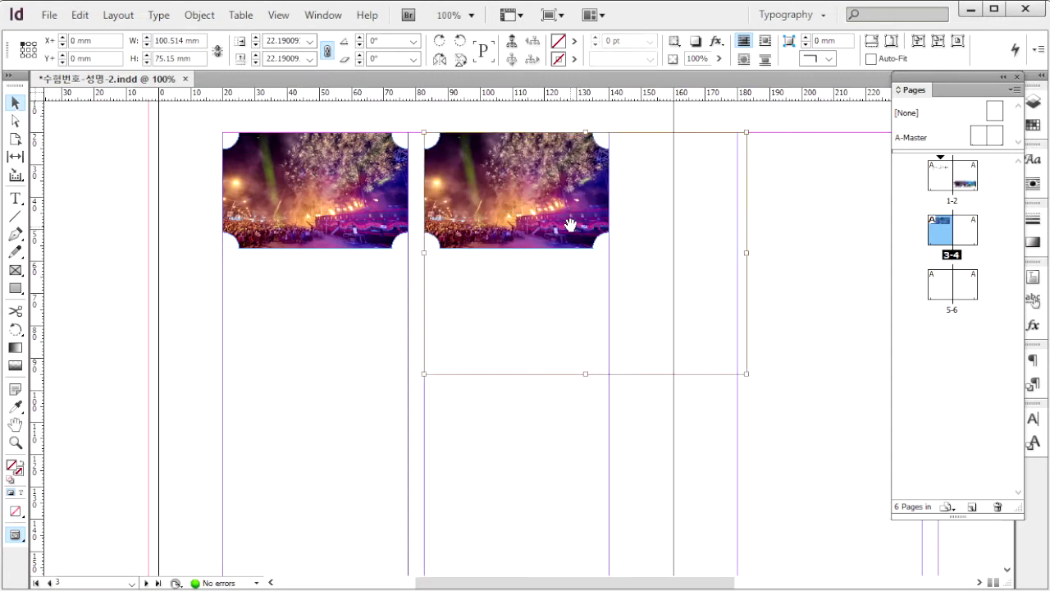
key(alt+Tab)
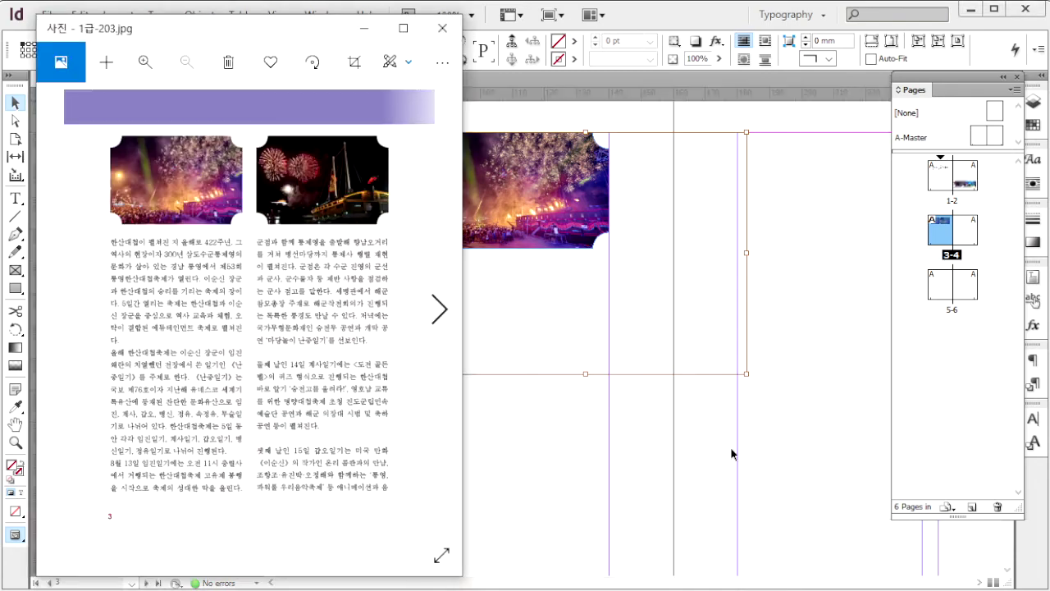
key(alt+Tab)
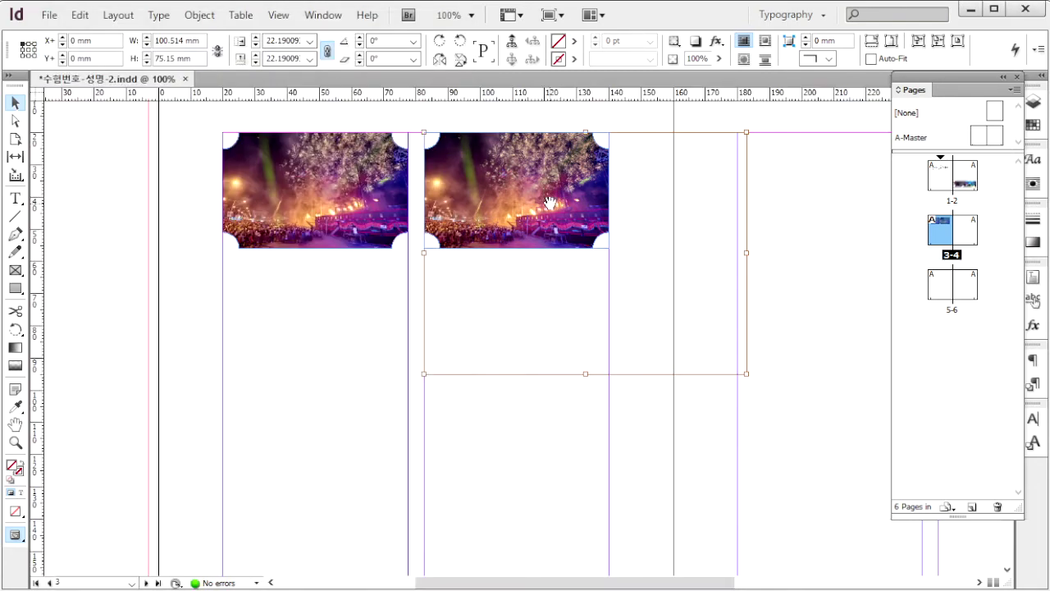
drag(548, 197, 535, 181)
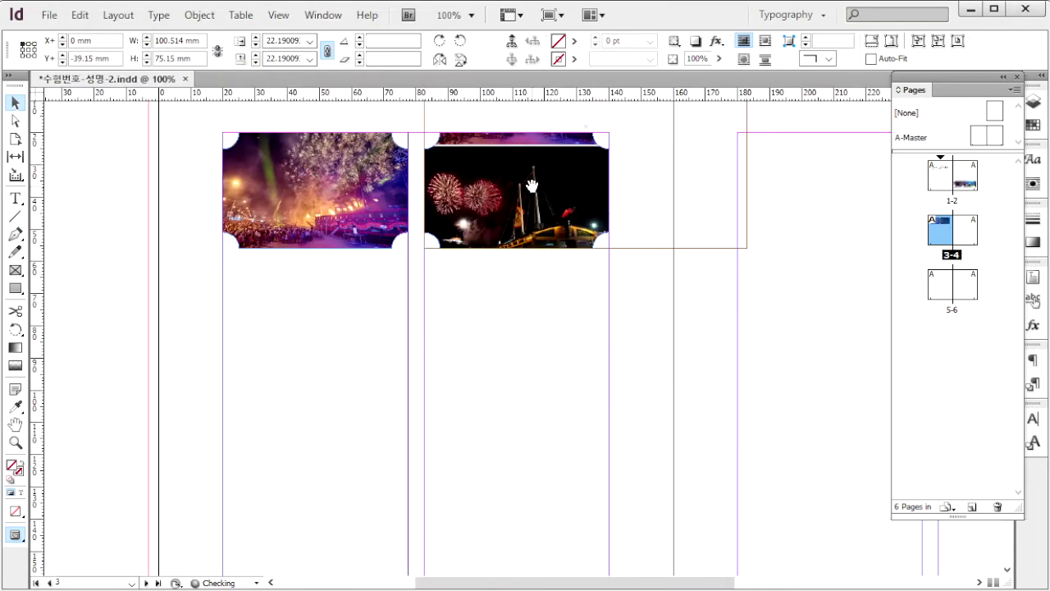
click(584, 314)
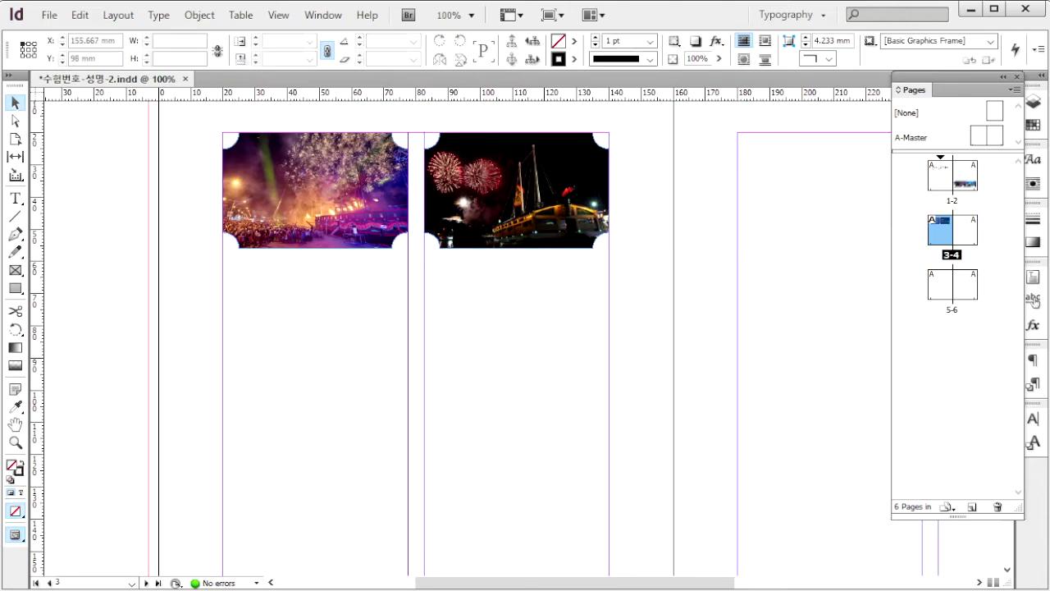
- Duplicate the ship photo into the second column of page 4 and lengthen its frame to 155 mm
key(alt+Tab)
click(440, 309)
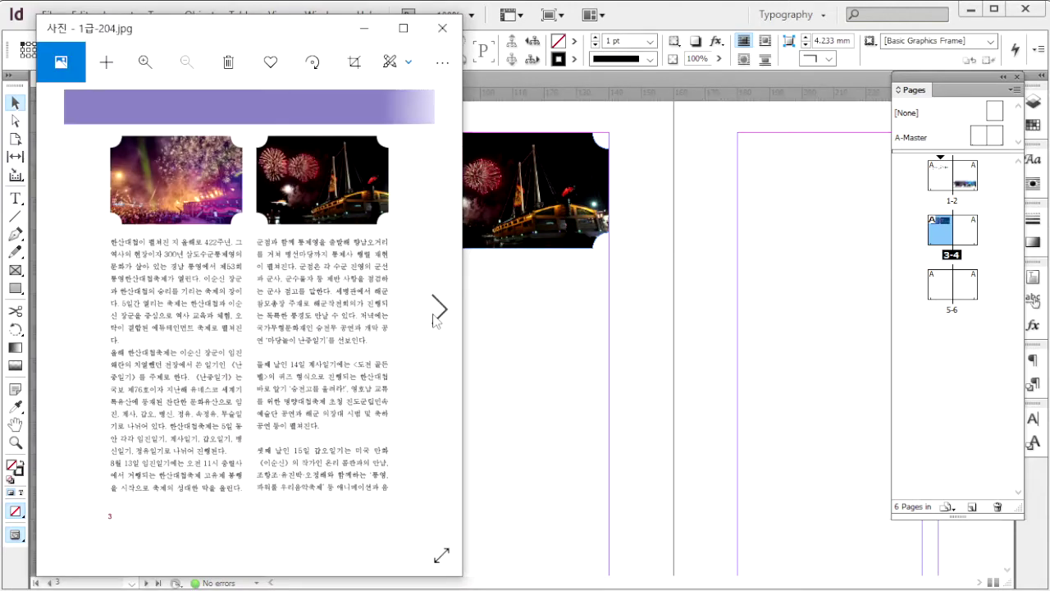
click(648, 351)
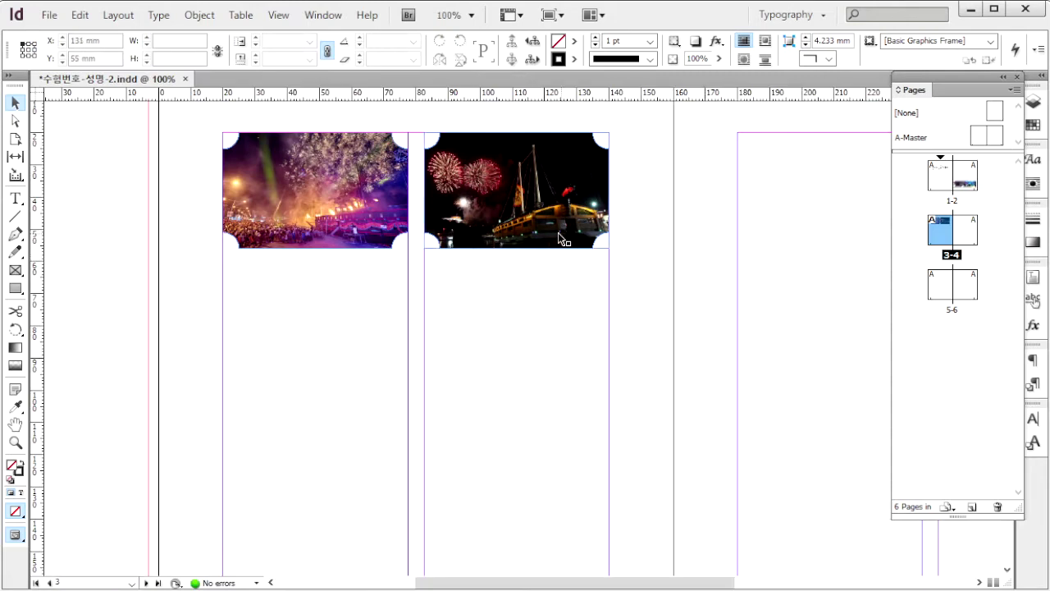
drag(733, 326, 411, 283)
click(209, 177)
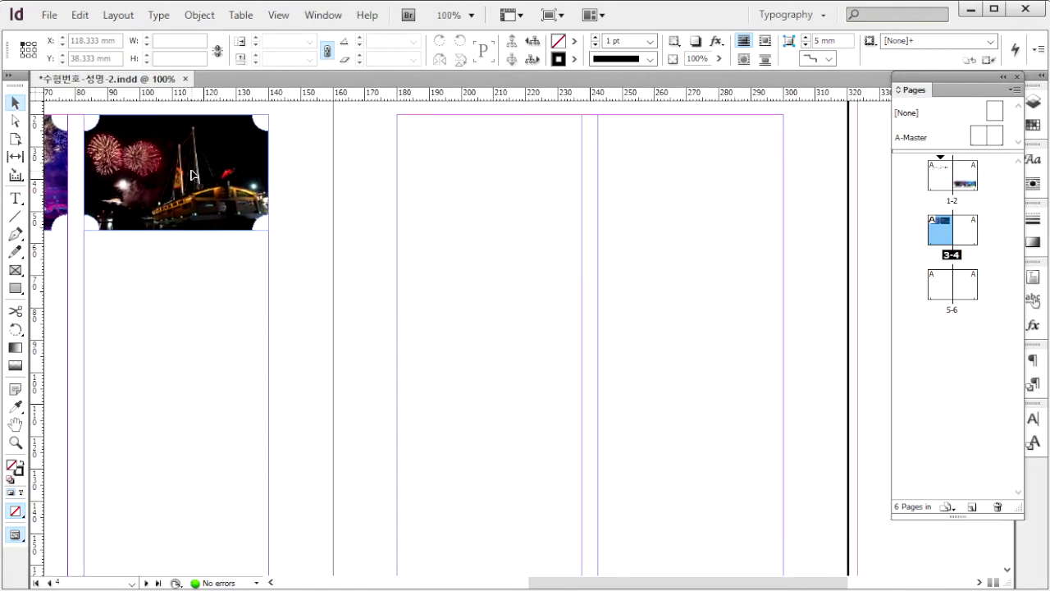
drag(208, 177, 723, 202)
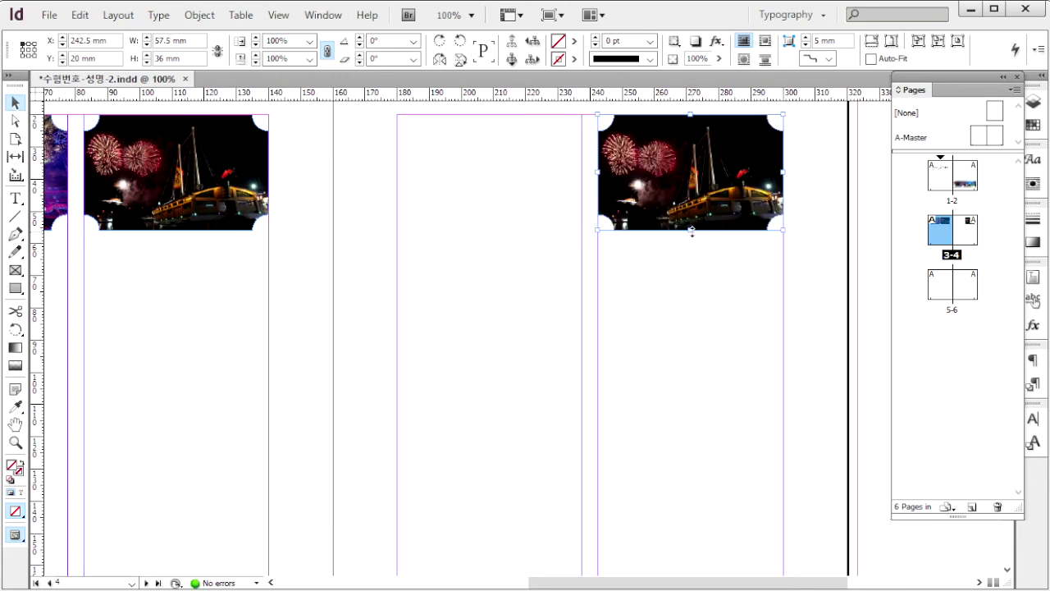
key(alt+Tab)
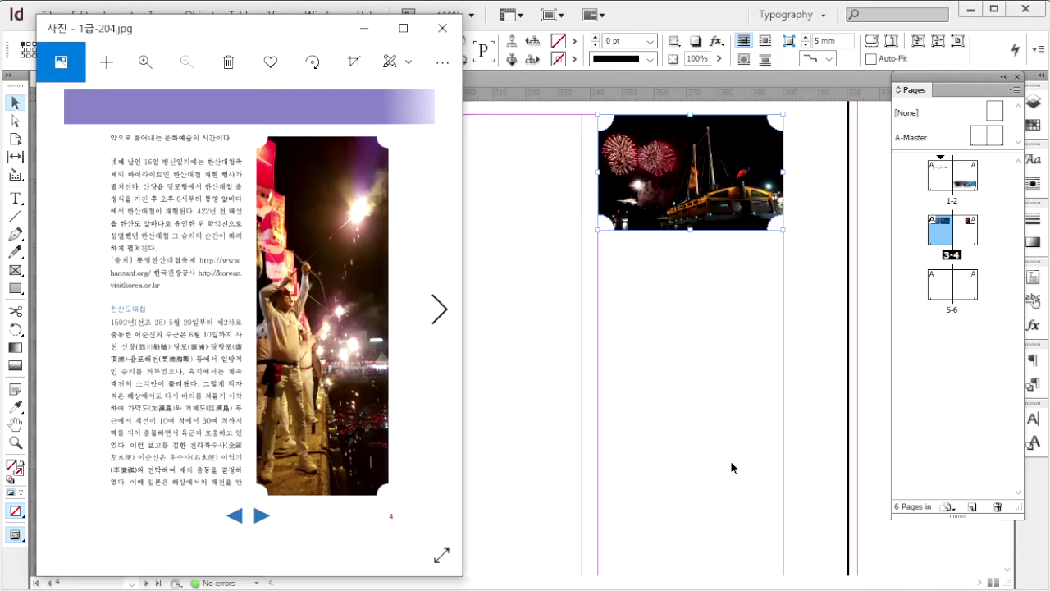
key(alt+Tab)
scroll(732, 284, down, 1)
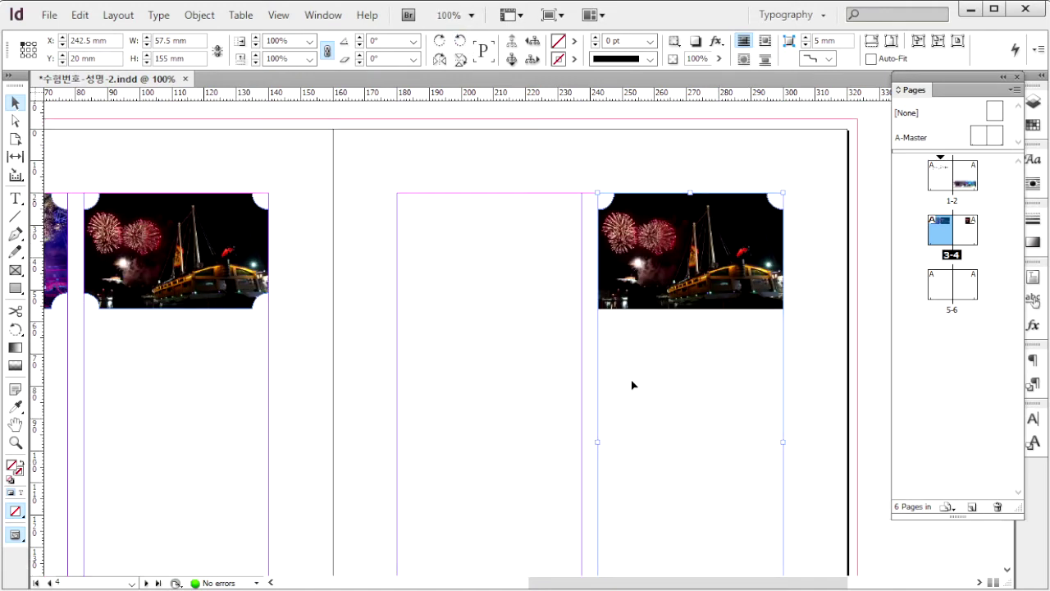
- Fill the tall frame on page 4 proportionally and shift the image inside it to the man with fireworks
right_click(609, 558)
mouse_move(665, 331)
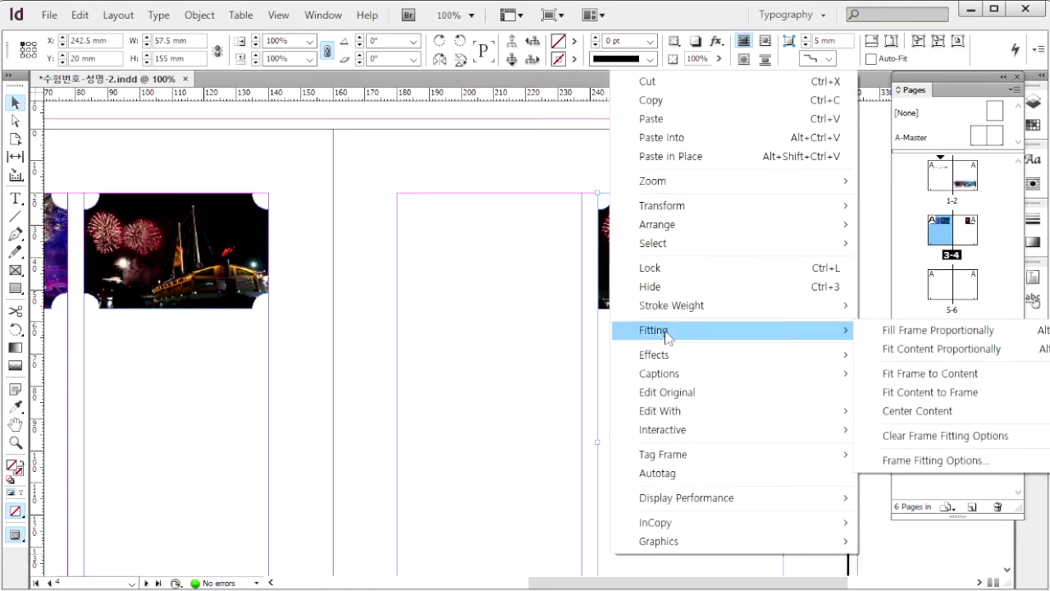
click(894, 331)
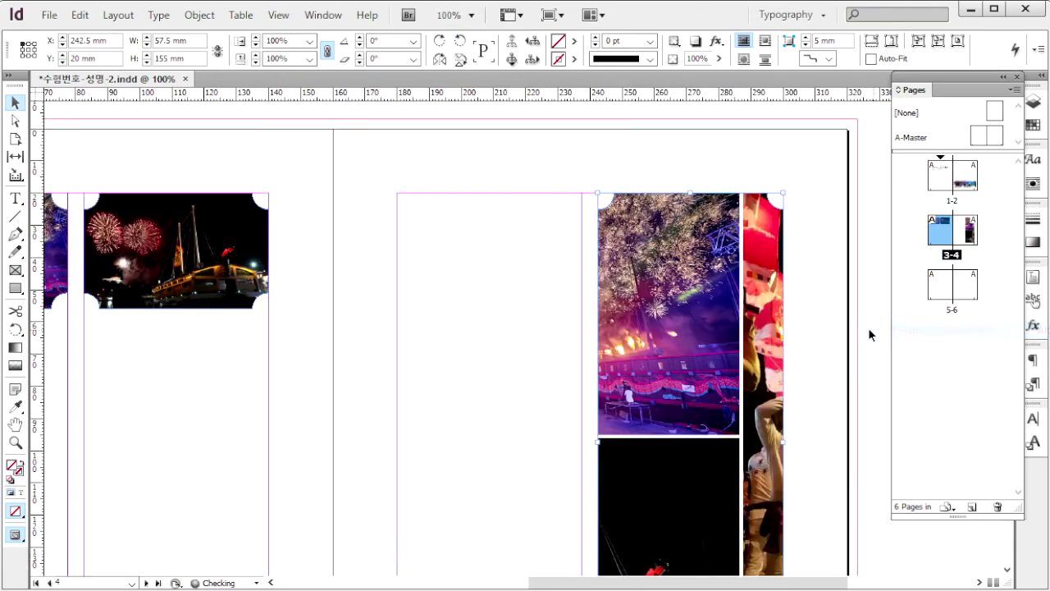
double_click(697, 359)
drag(759, 356, 525, 347)
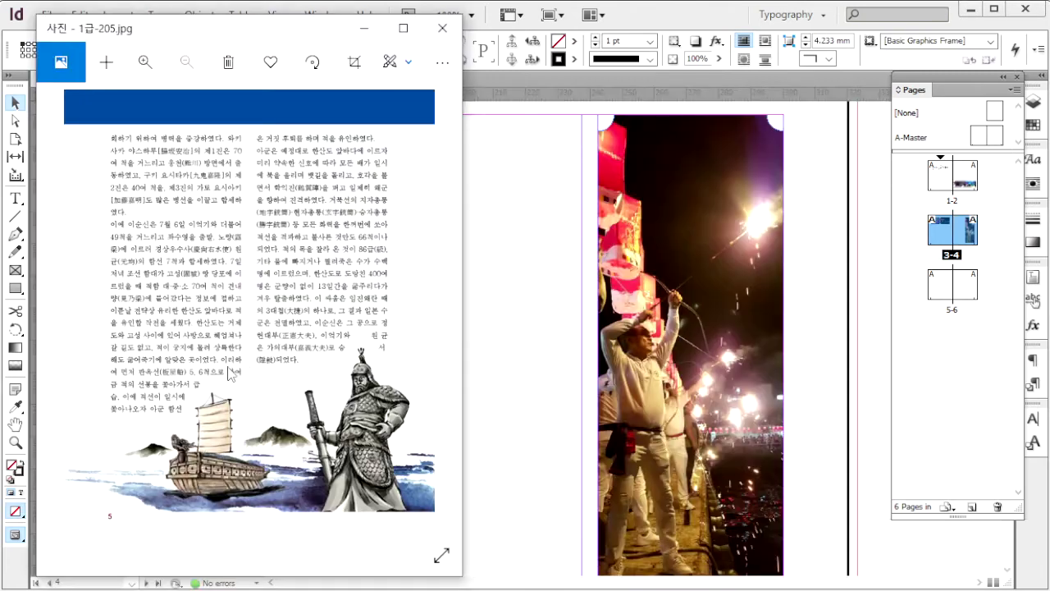
- Place 1급-10.jpg across the lower part of page 5, about 163 × 78.8 mm
click(943, 291)
double_click(946, 292)
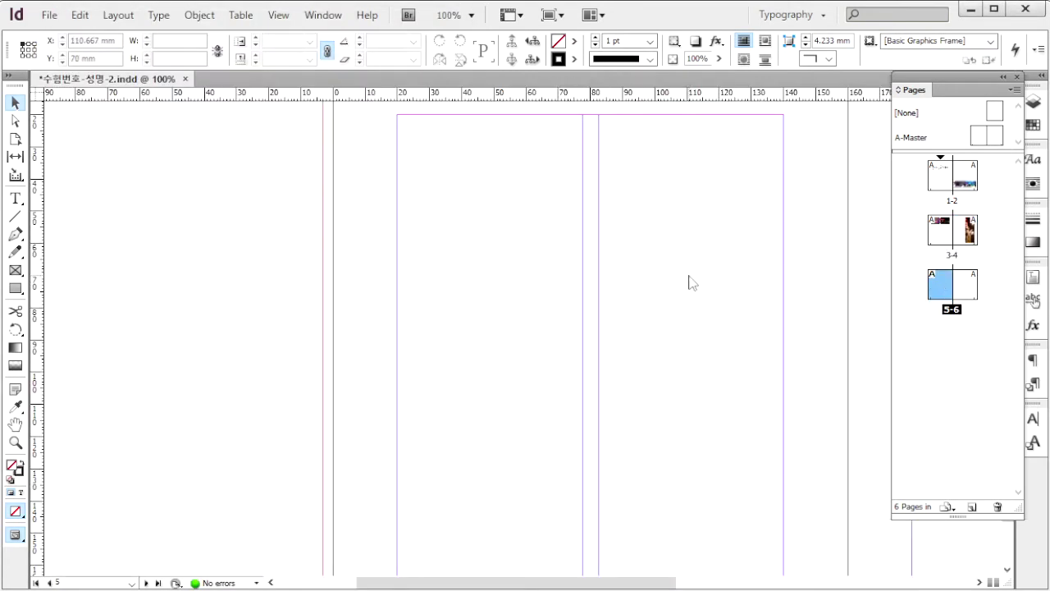
key(ctrl+d)
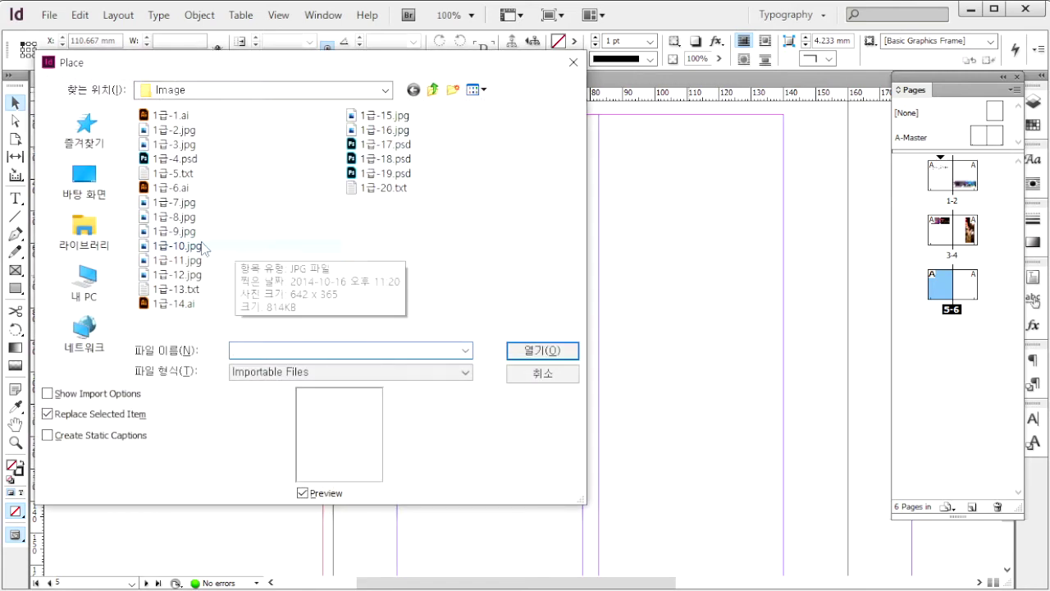
click(246, 244)
click(558, 351)
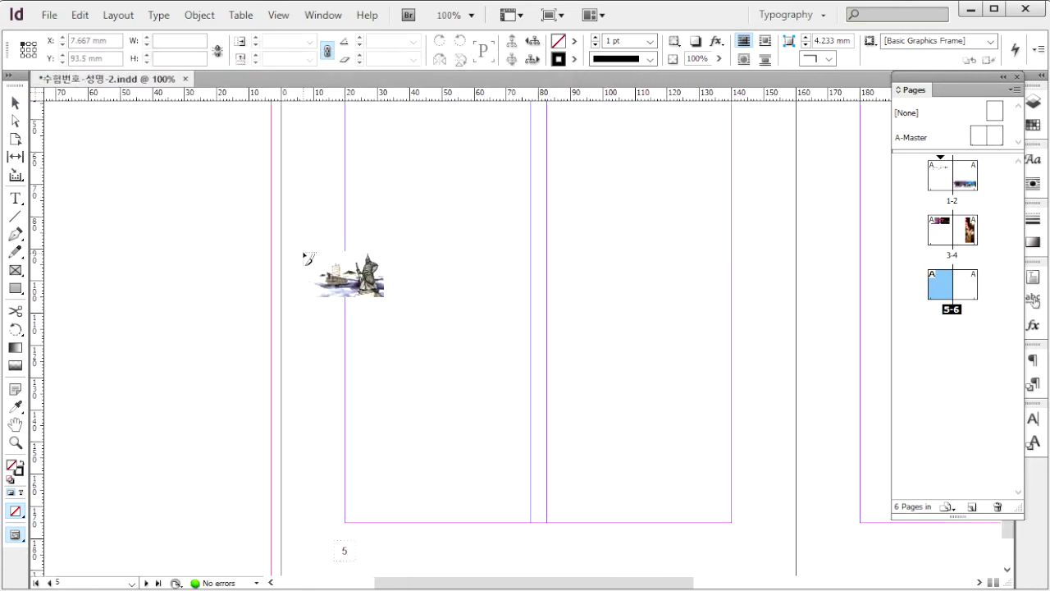
drag(294, 239, 804, 541)
- Apply a Detect Edges clipping path to the general and ship image, and wrap text around its shape with a 5 mm offset
click(200, 15)
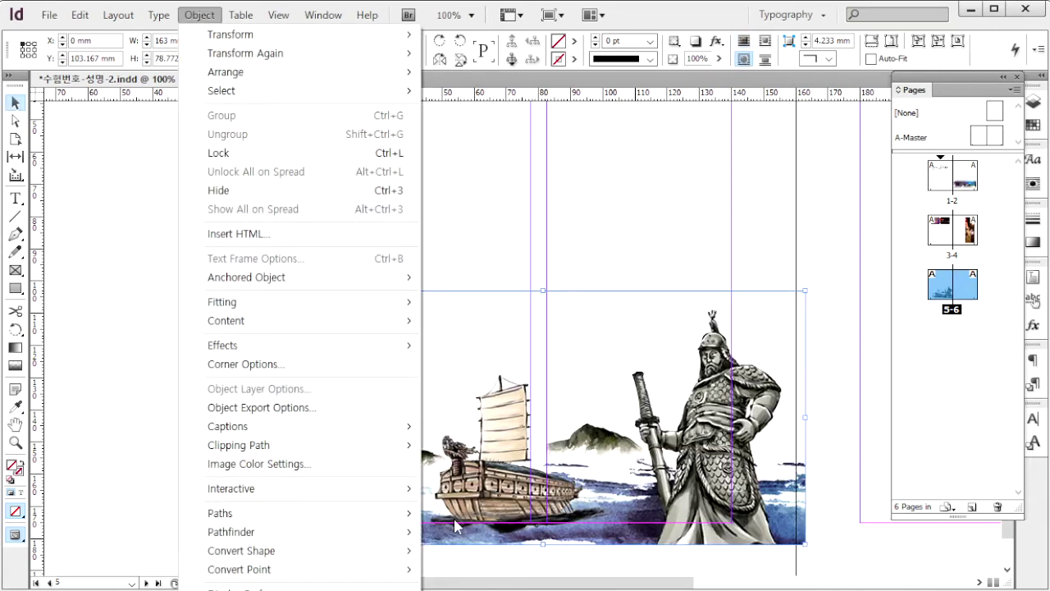
mouse_move(363, 445)
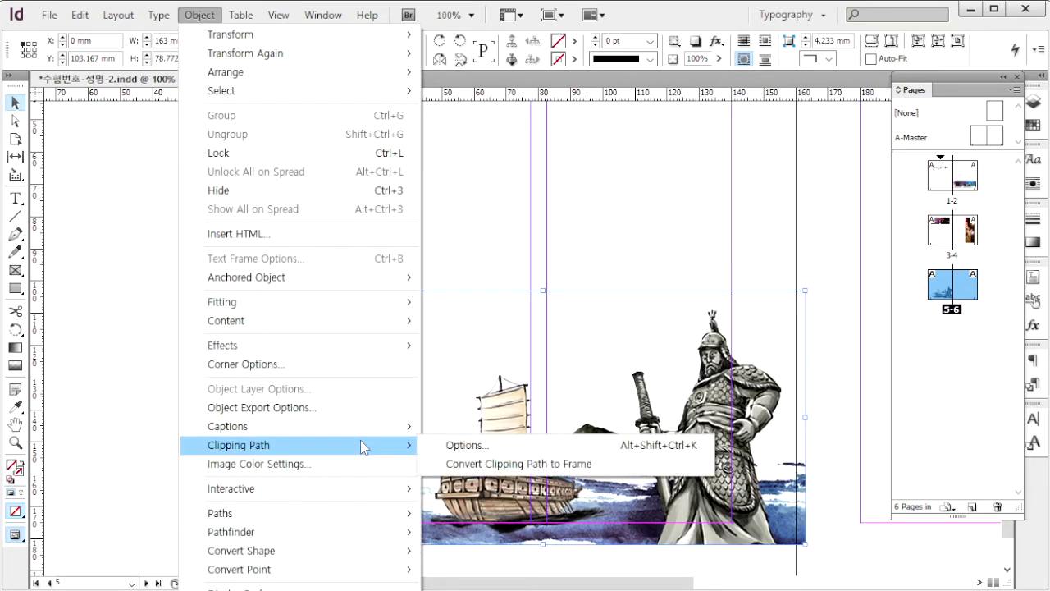
click(548, 450)
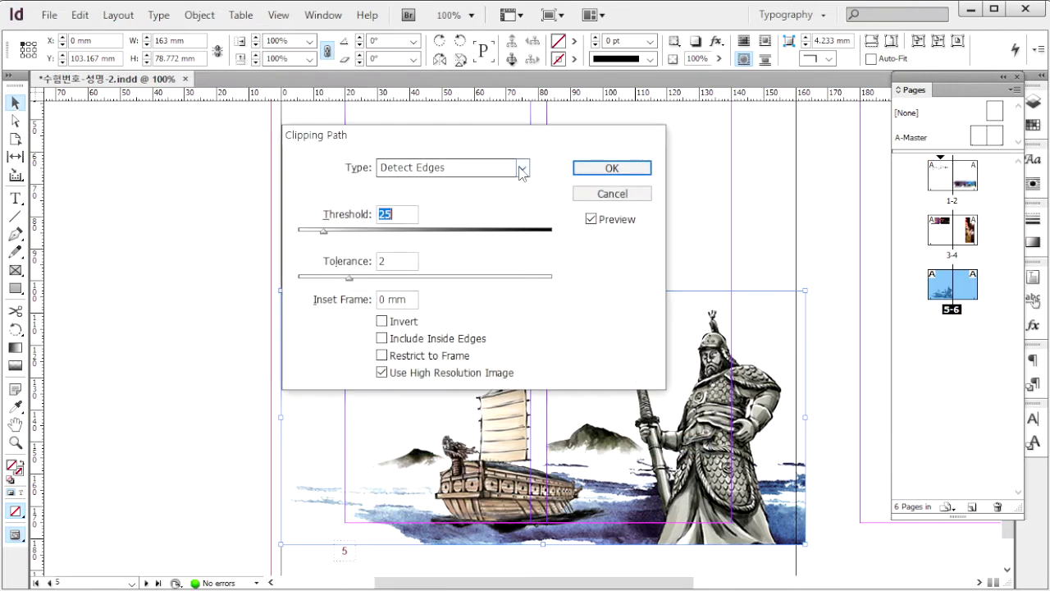
click(599, 169)
key(ctrl+alt+w)
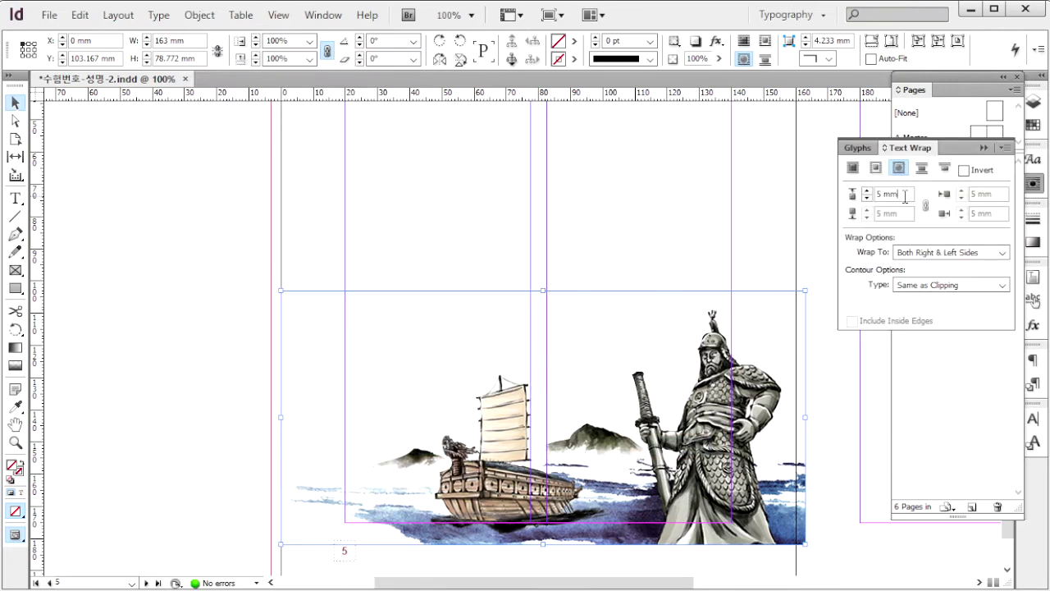
- Place 1급-7.jpg, the dragon and general image, in the lower part of page 1, ending at the bottom margin
key(alt+Tab)
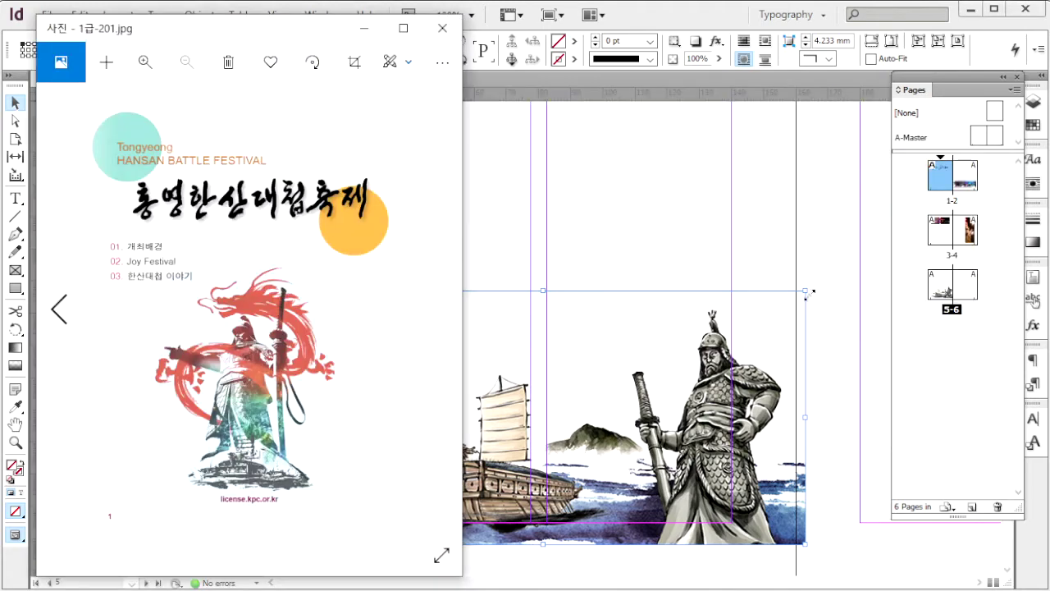
double_click(941, 186)
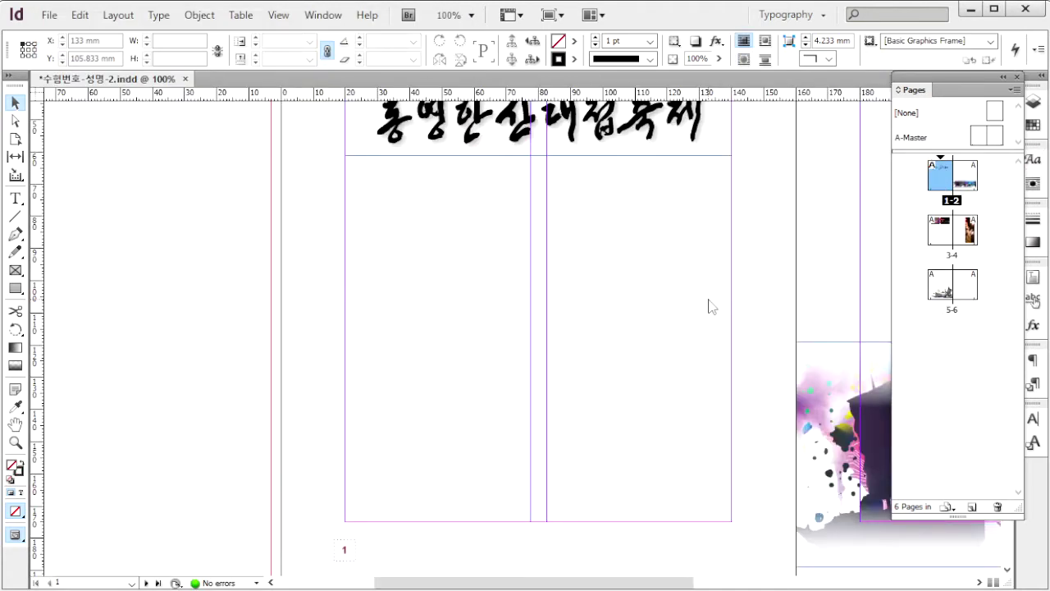
key(ctrl+d)
click(175, 202)
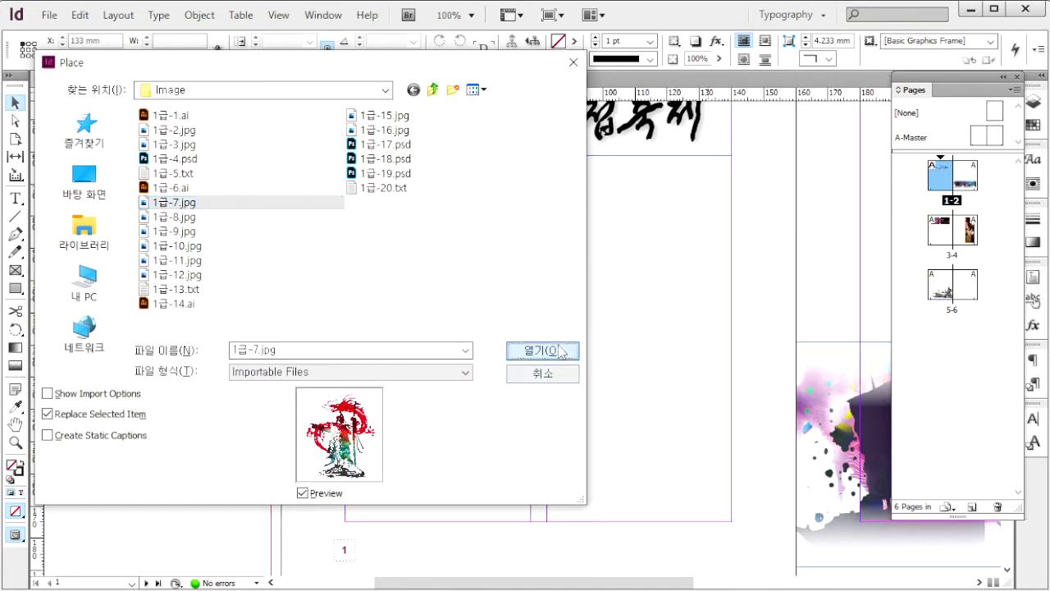
click(543, 351)
drag(448, 207, 671, 521)
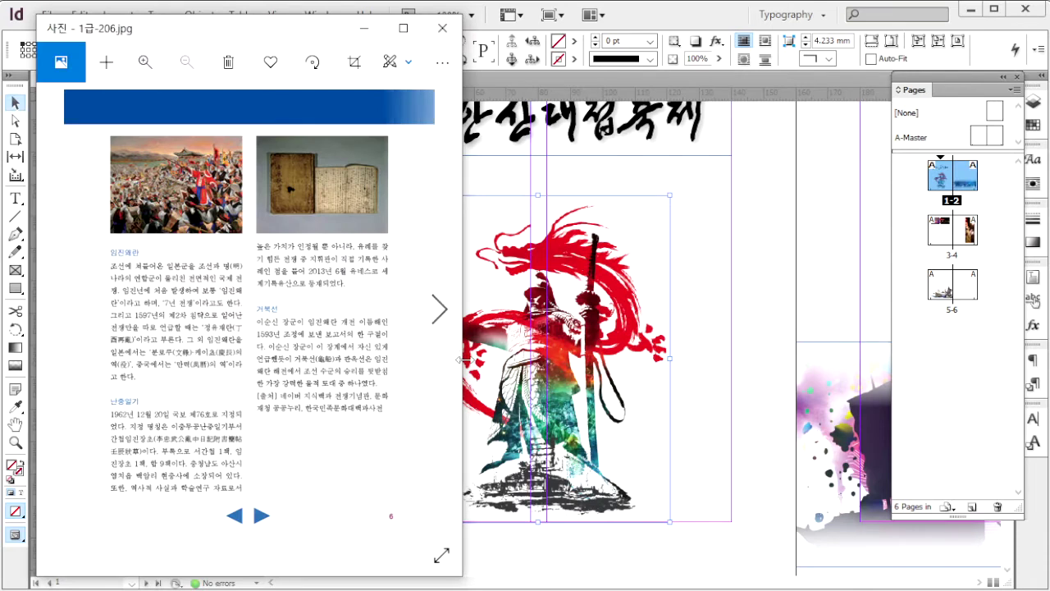
- Place the battle painting and 1급-12.jpg side by side at the top of page 6's two columns, each 42 mm high
double_click(965, 290)
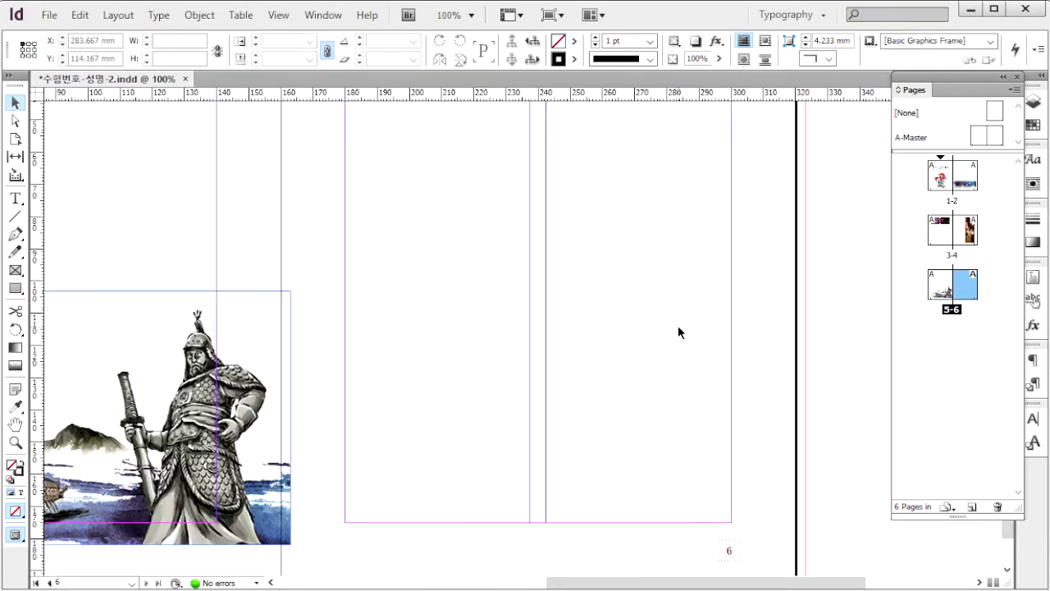
key(ctrl+d)
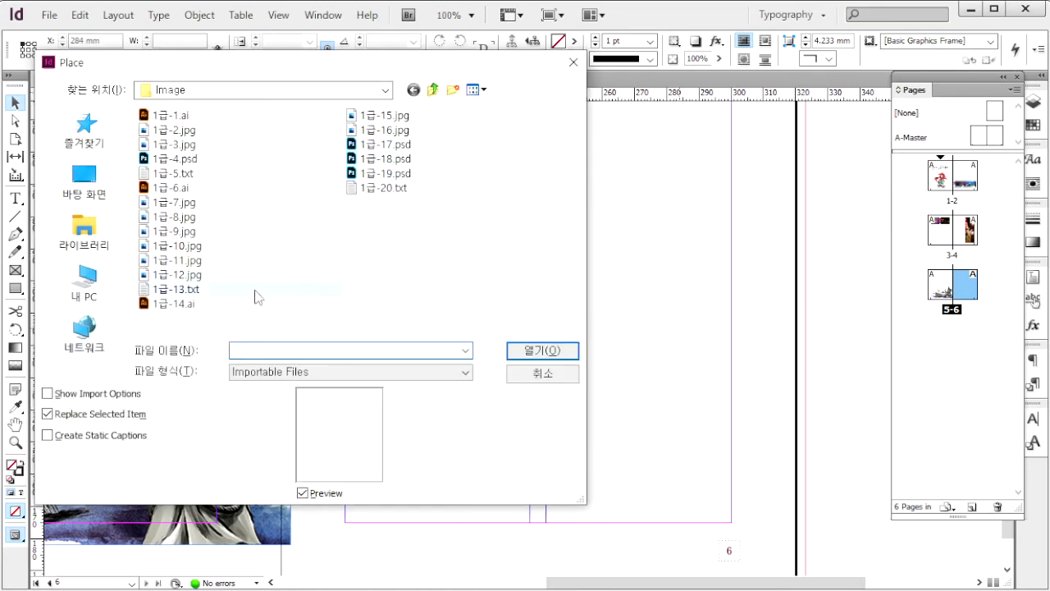
click(185, 276)
click(537, 351)
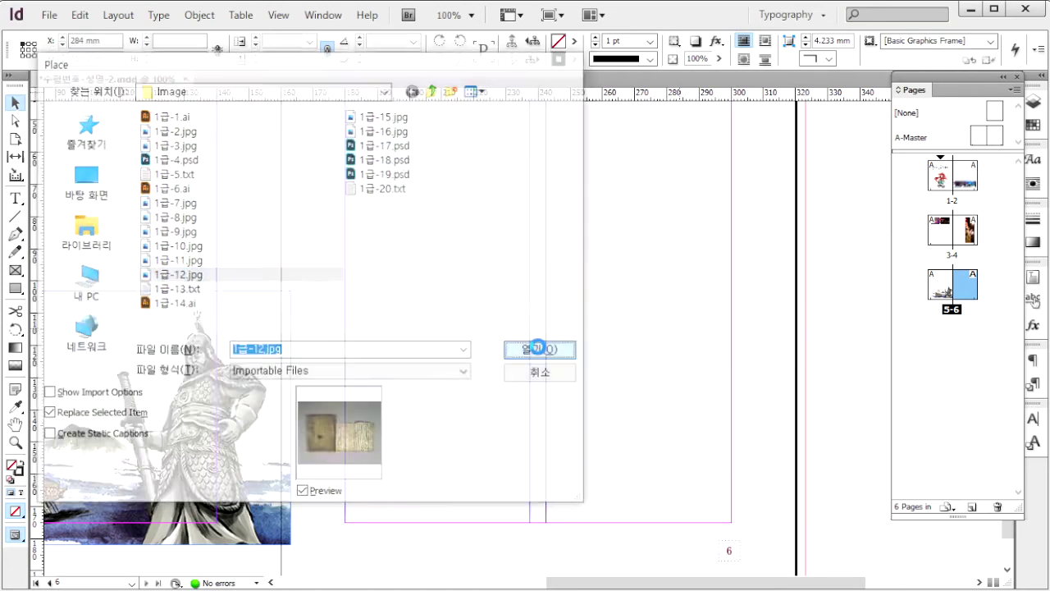
scroll(492, 160, up, 3)
drag(336, 138, 509, 223)
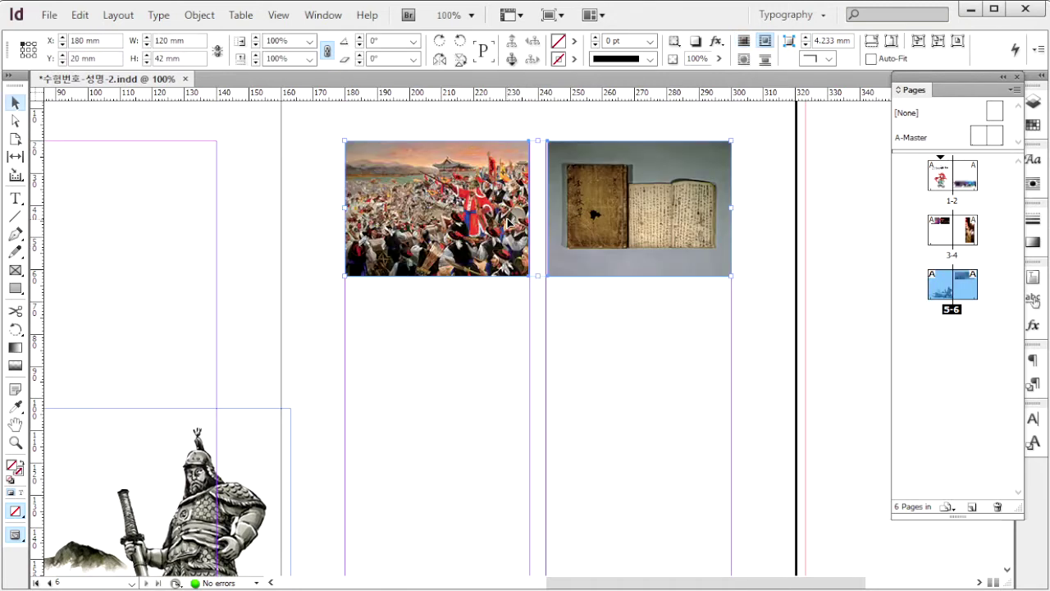
click(608, 306)
scroll(608, 305, down, 1)
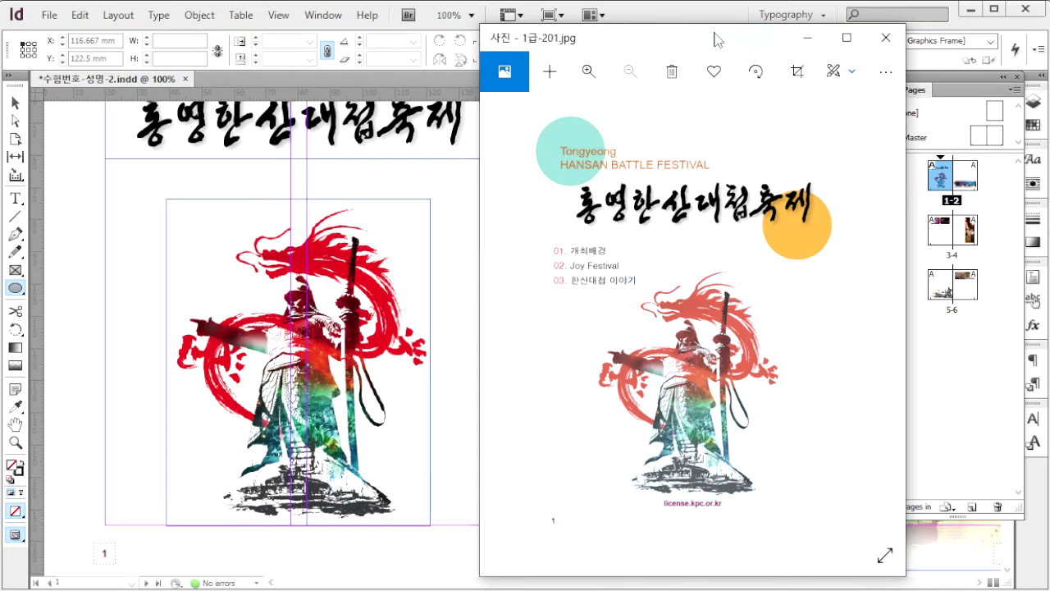
- Draw a 110 × 110 mm circle over the dragon and general image on page 1
click(16, 297)
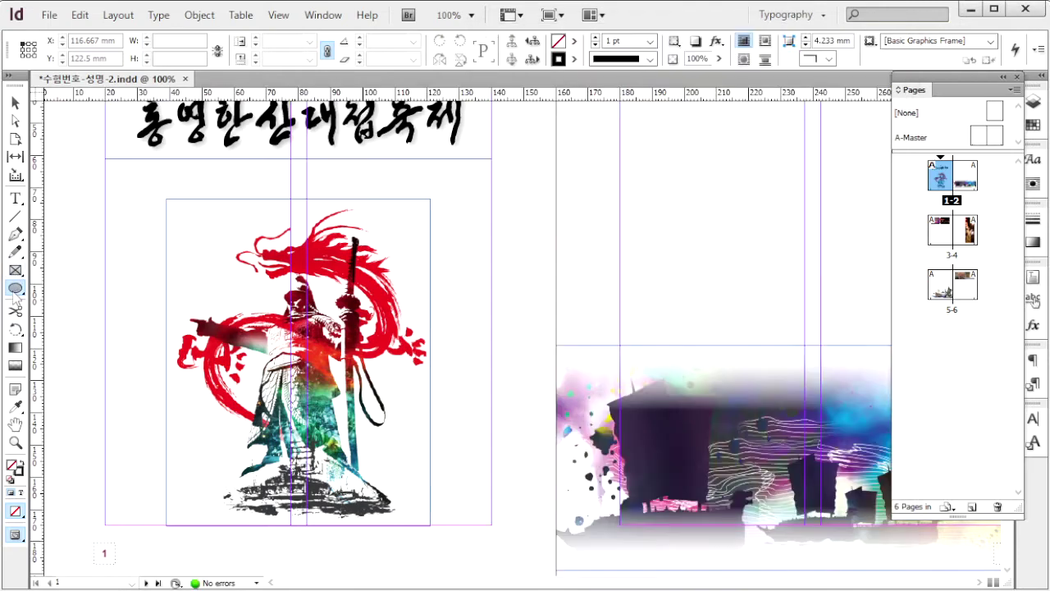
click(205, 236)
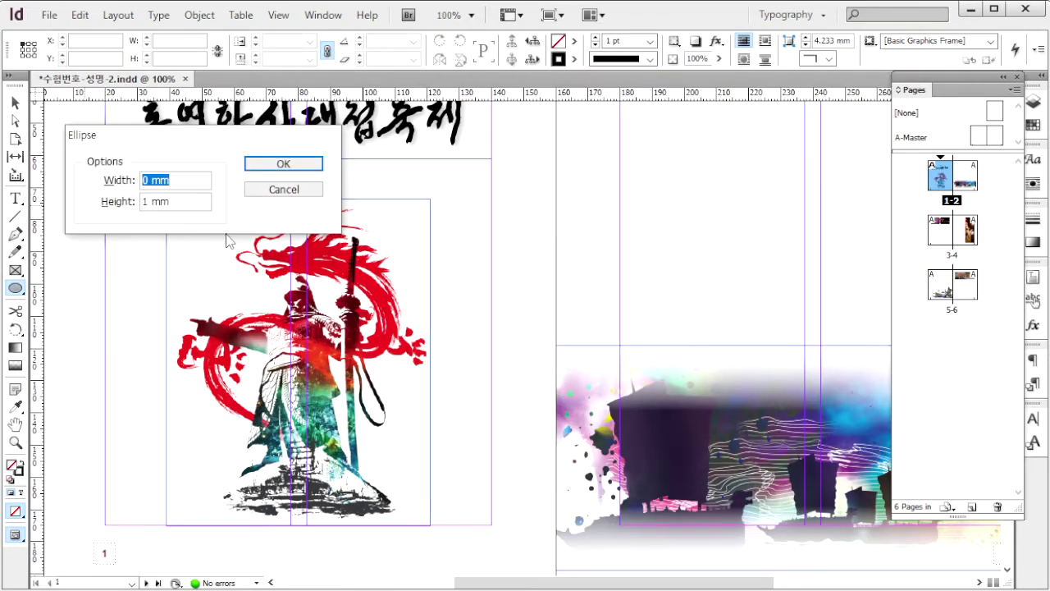
text(110)
key(Tab)
text(110)
key(Return)
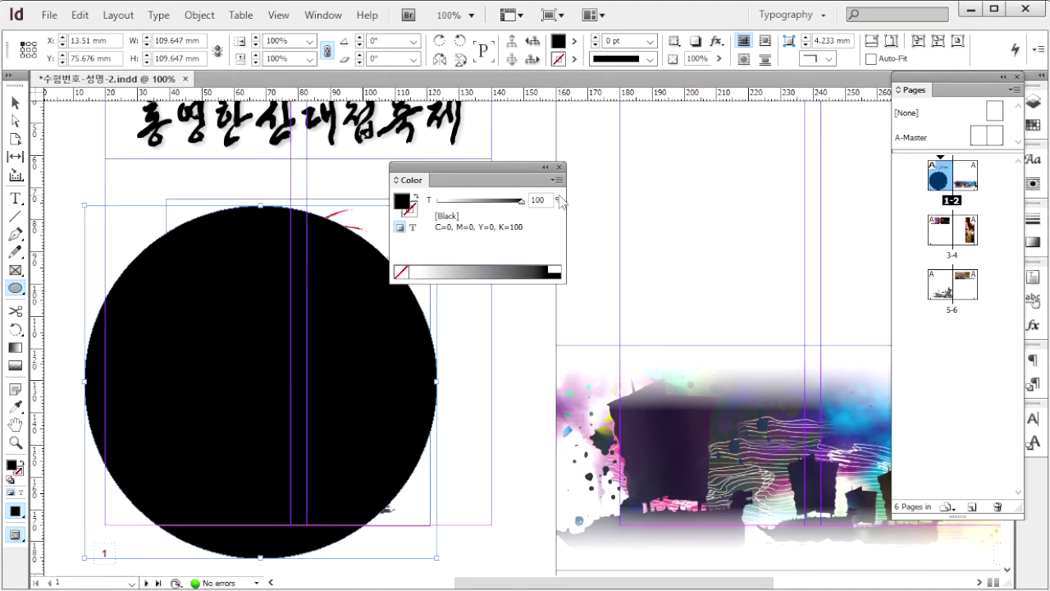
- Show the colour values as CMYK and fill the large circle with C20 M0 Y0 K0
click(558, 181)
click(614, 229)
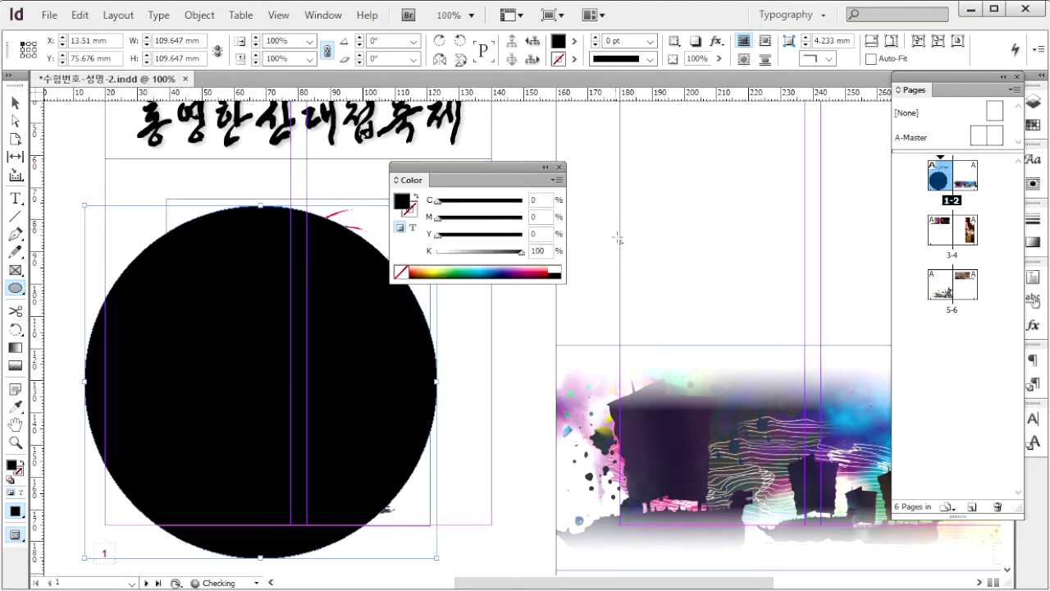
click(540, 201)
text(20)
key(Tab)
key(Tab)
key(Tab)
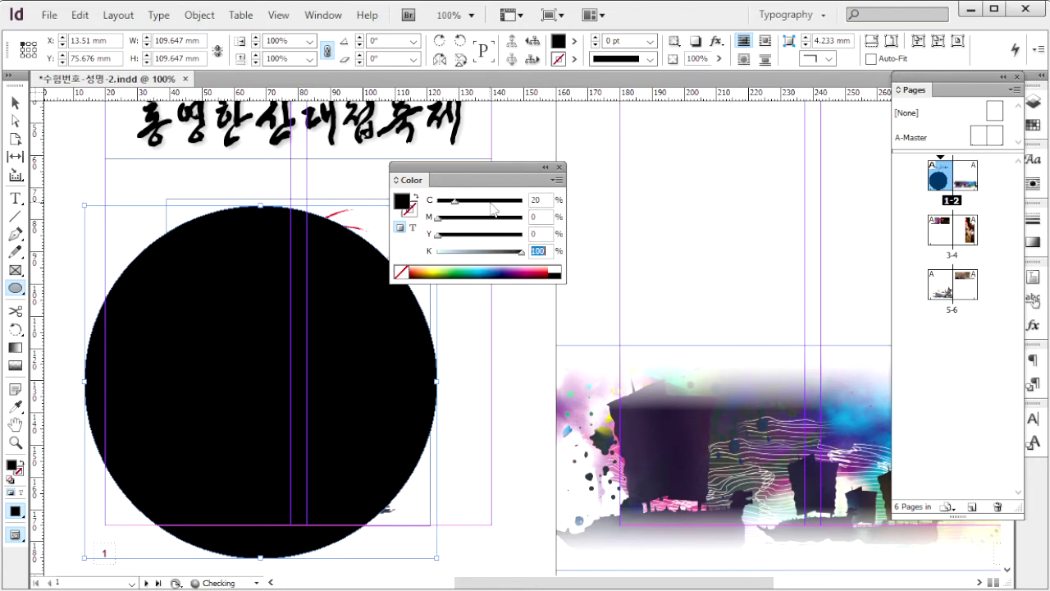
text(0)
key(Return)
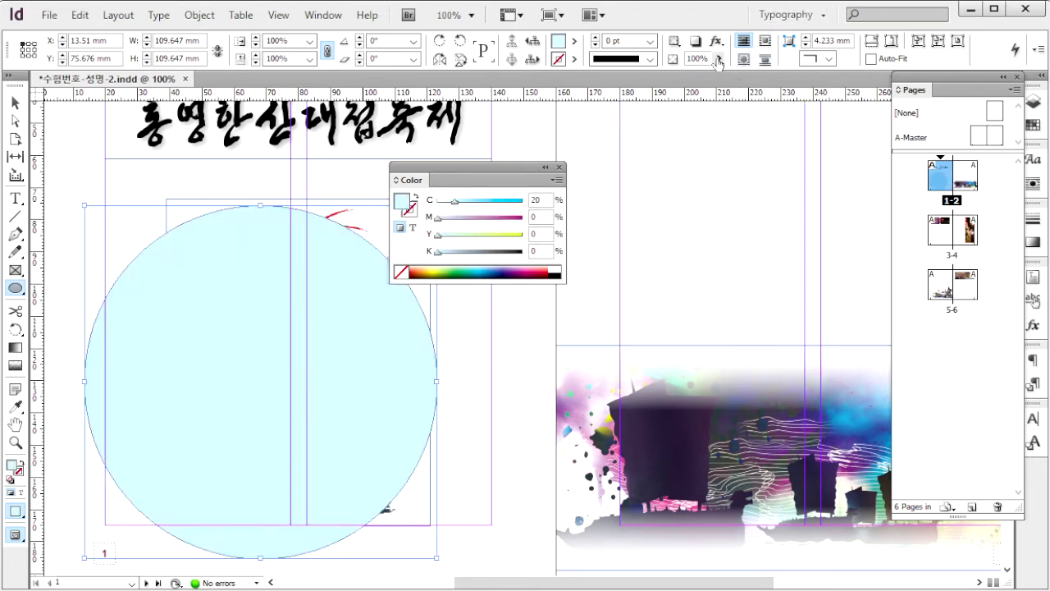
- Set the large circle's opacity to 30% and centre it horizontally on page 1
drag(709, 59, 623, 59)
text(30)
key(Return)
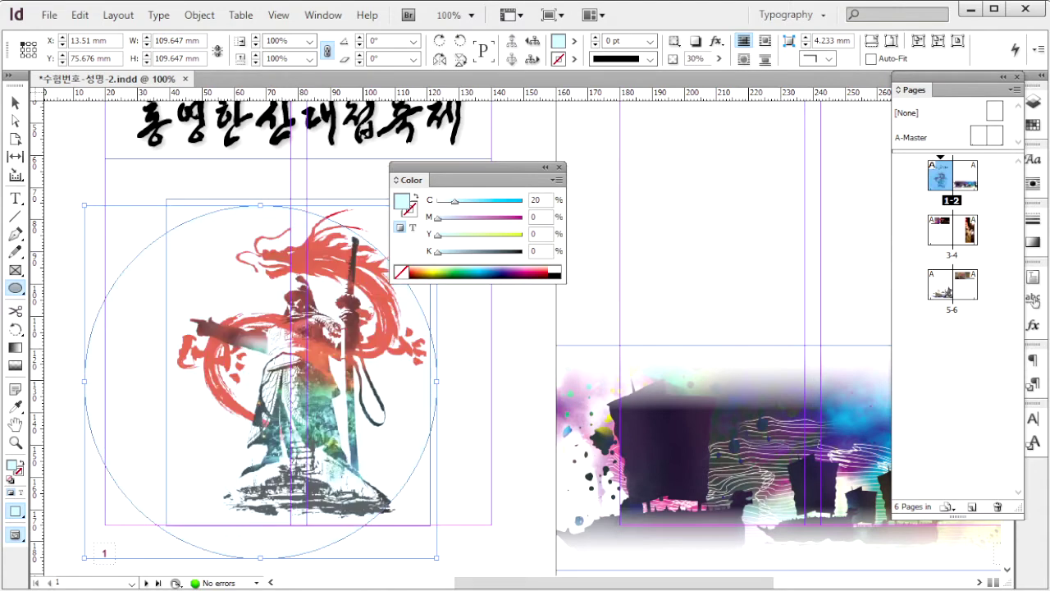
click(14, 103)
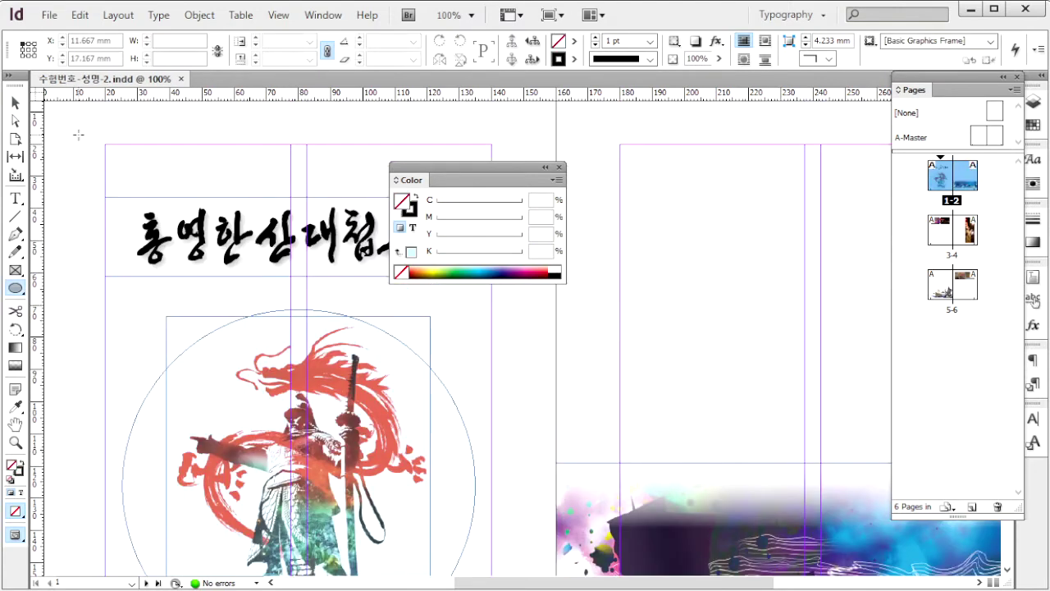
- Draw a 30 × 30 mm circle at the upper-left start of page 1's title and fill it with C40 M0 Y20 K0
click(76, 138)
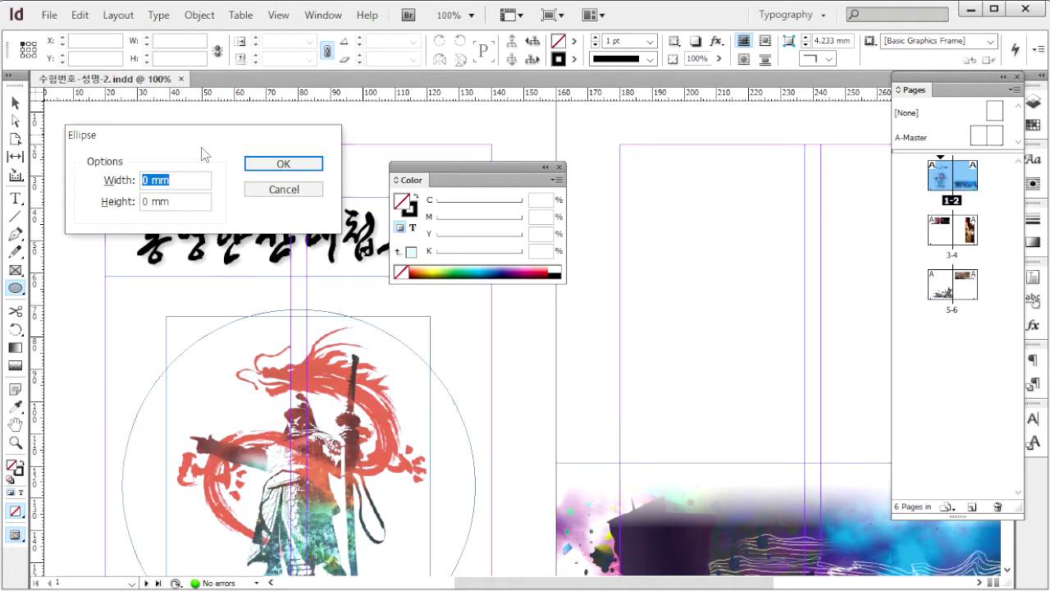
text(30)
key(Tab)
text(30)
key(Return)
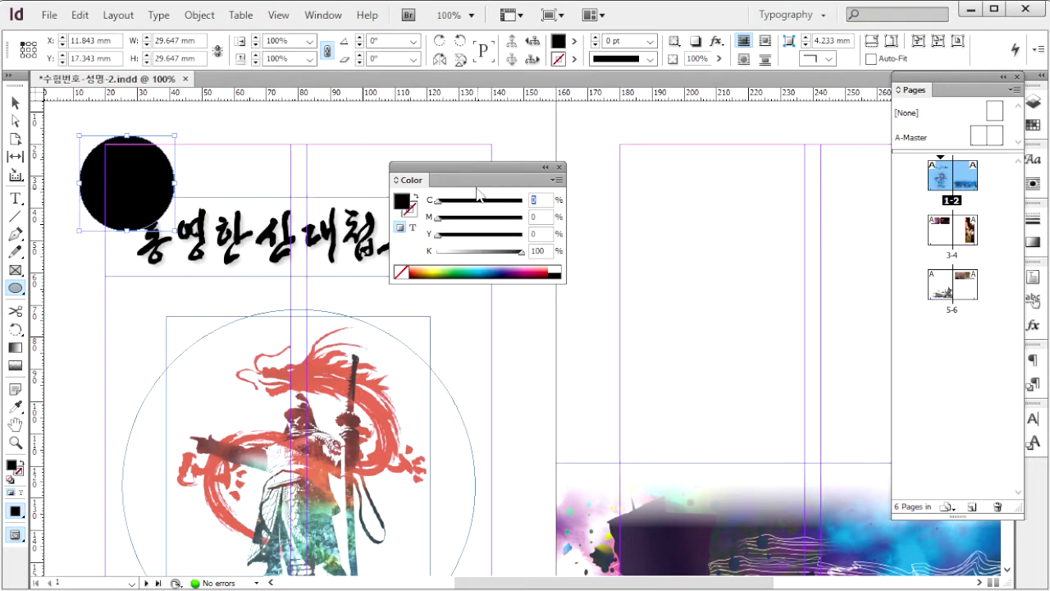
text(40)
key(Tab)
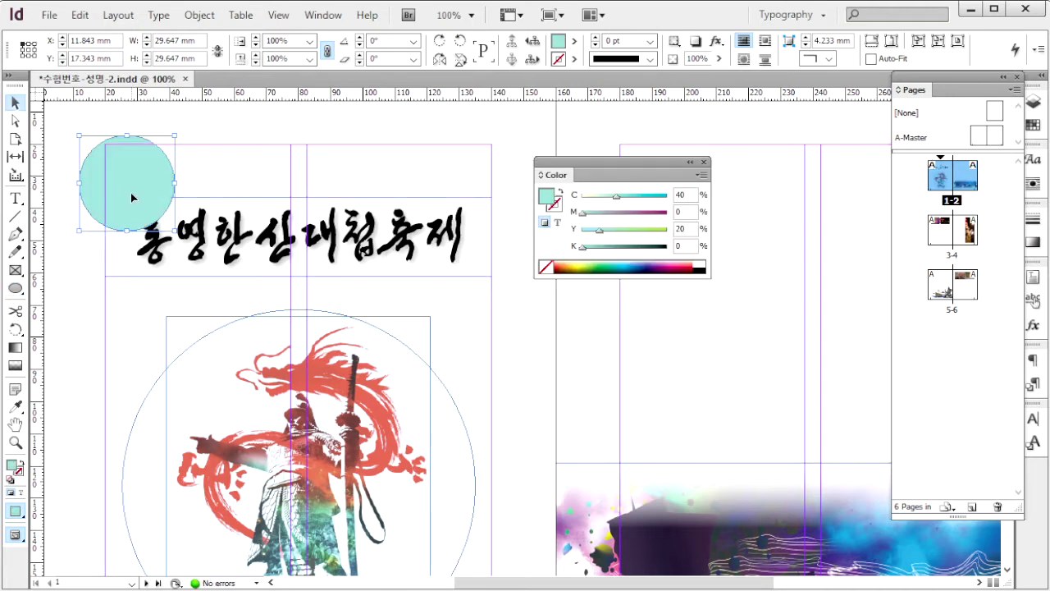
- Duplicate the mint circle to the lower right end of the title and fill the copy with C0 M30 Y80 K0
drag(131, 197, 447, 300)
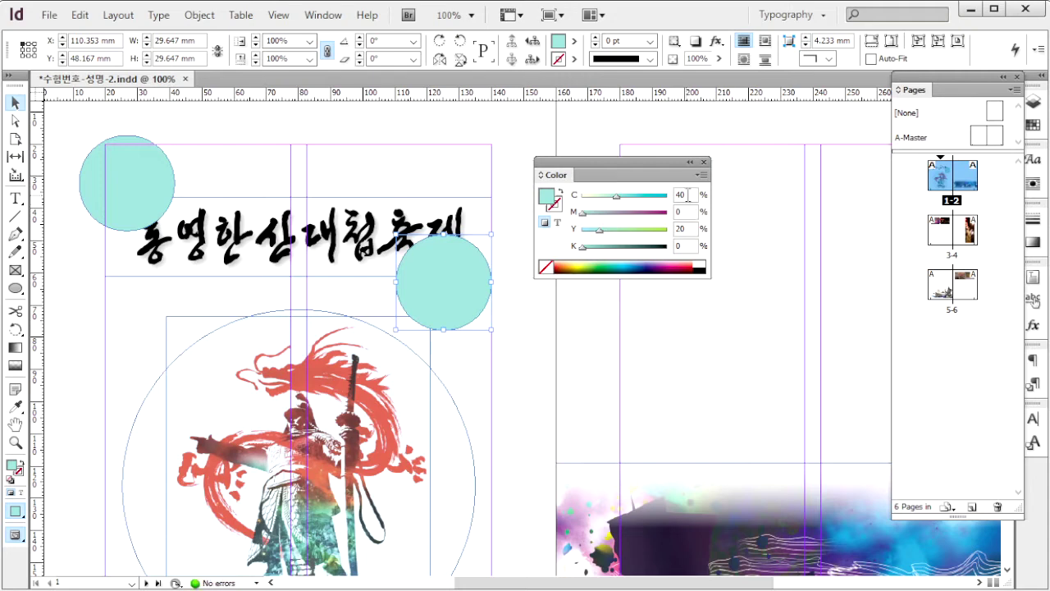
drag(688, 196, 587, 194)
text(0)
key(Tab)
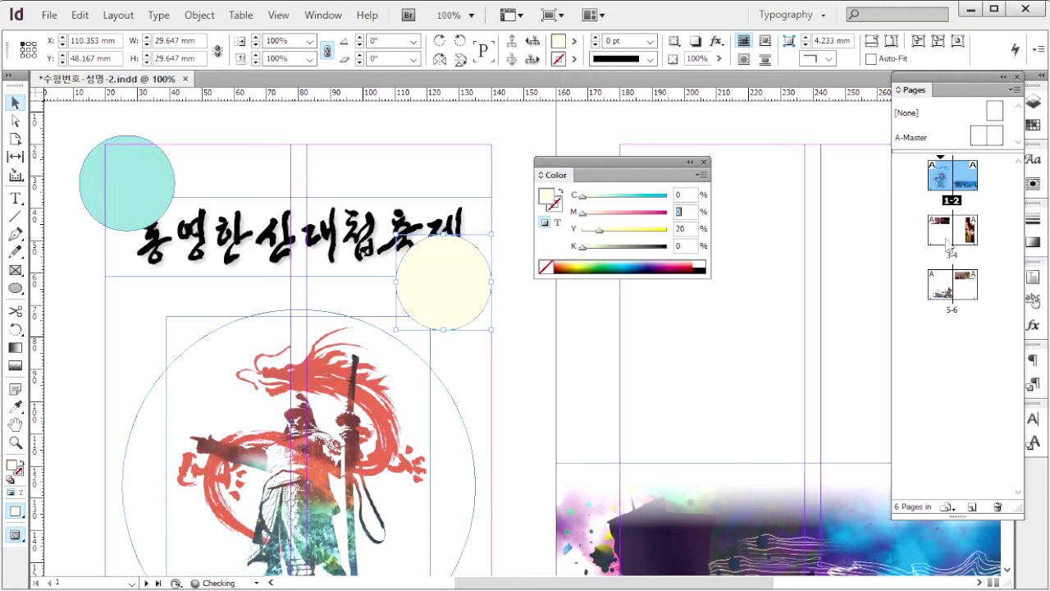
text(30)
key(Tab)
text(80)
key(Return)
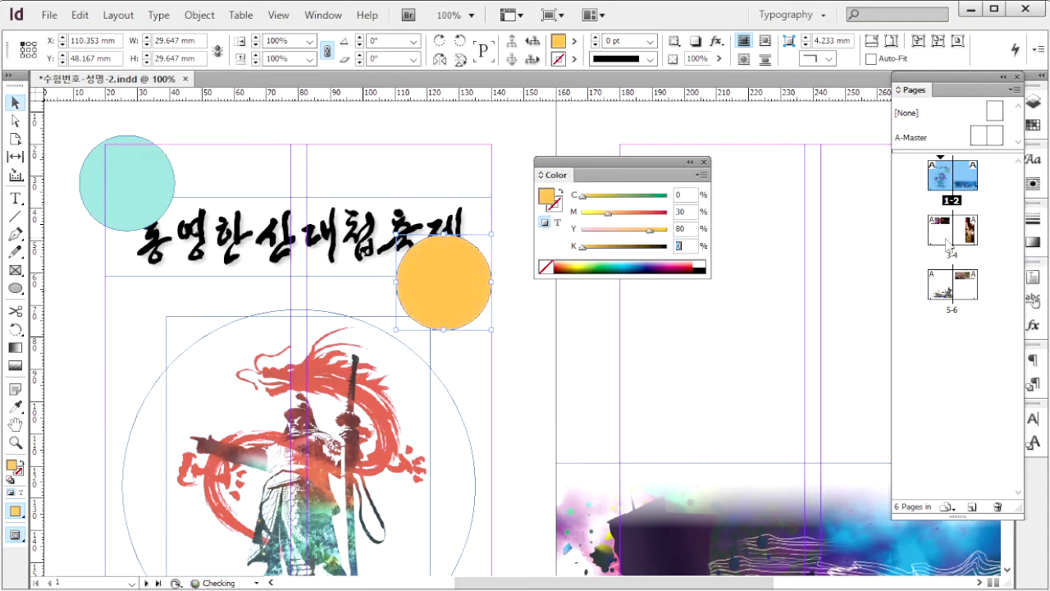
- Send the mint and orange circles to the back, behind the calligraphy title
click(157, 151)
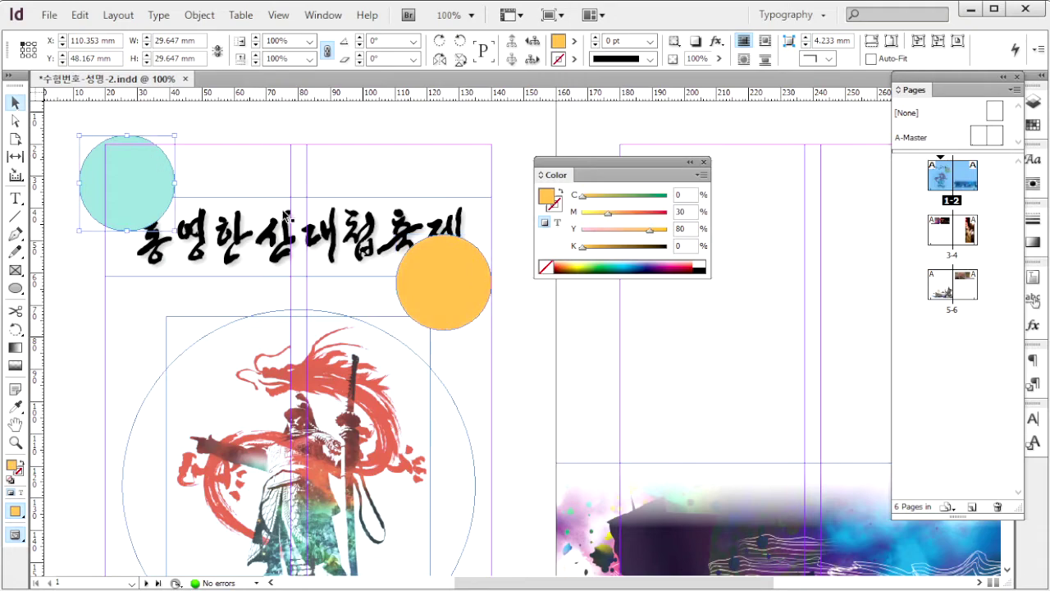
shift+click(470, 302)
click(199, 16)
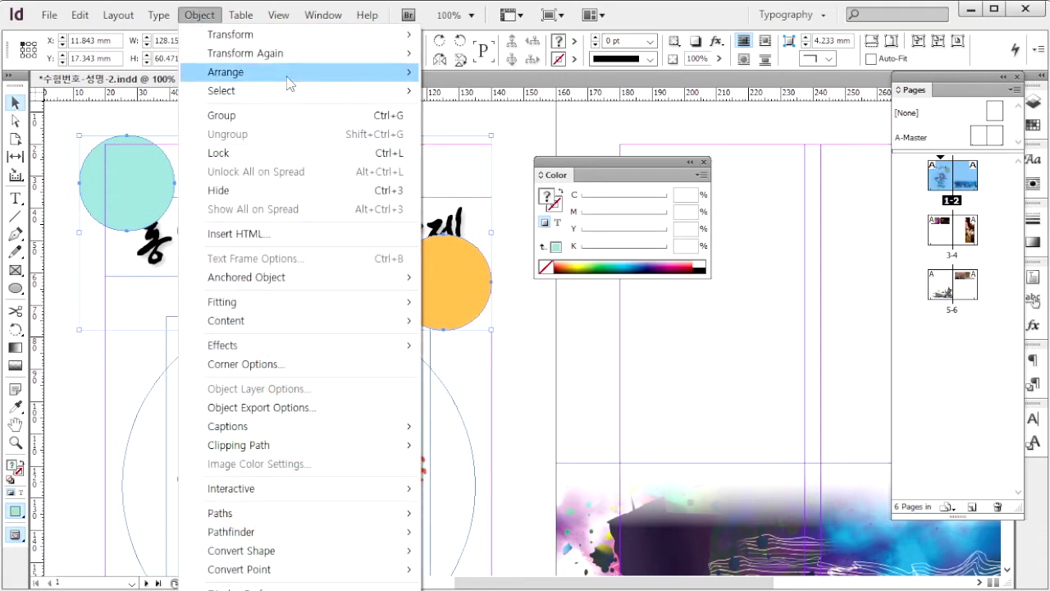
mouse_move(246, 71)
click(493, 128)
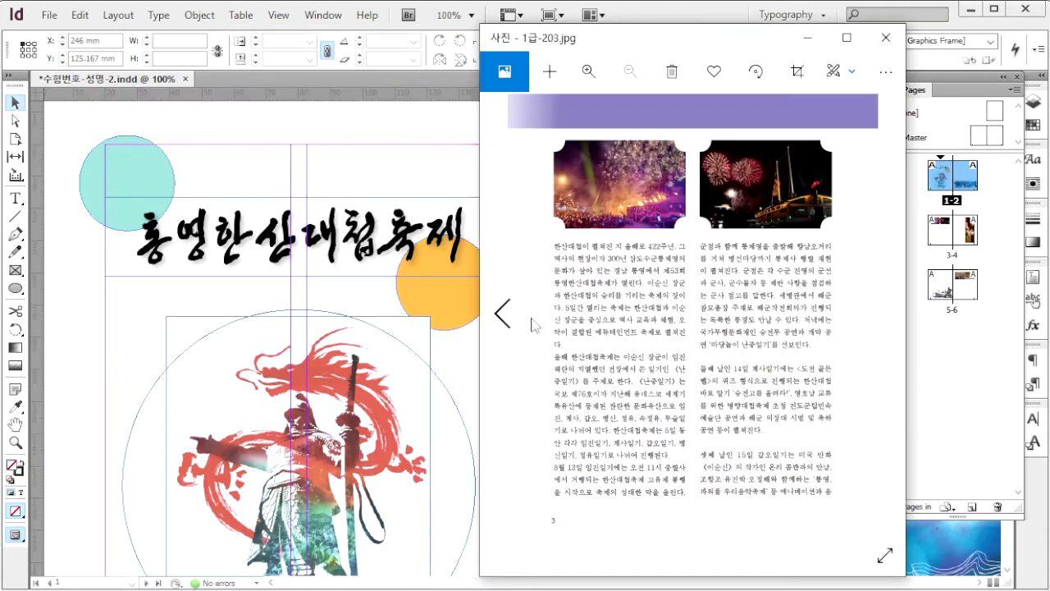
- Check the reference images for pages 3 and 4, and draw a 326 × 18 mm rectangle across the top of that spread
click(896, 323)
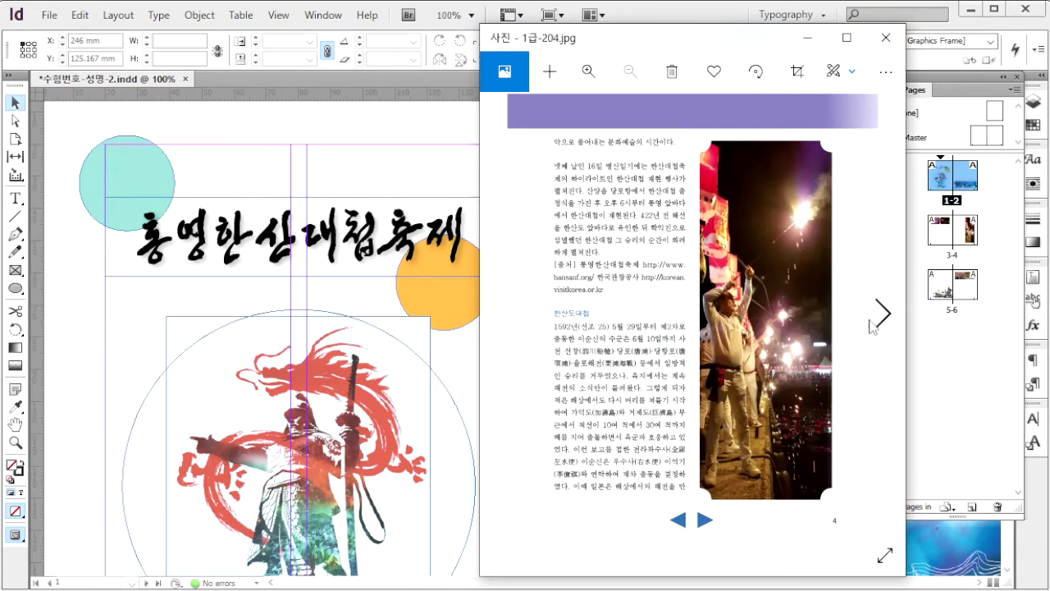
double_click(941, 234)
drag(14, 288, 73, 287)
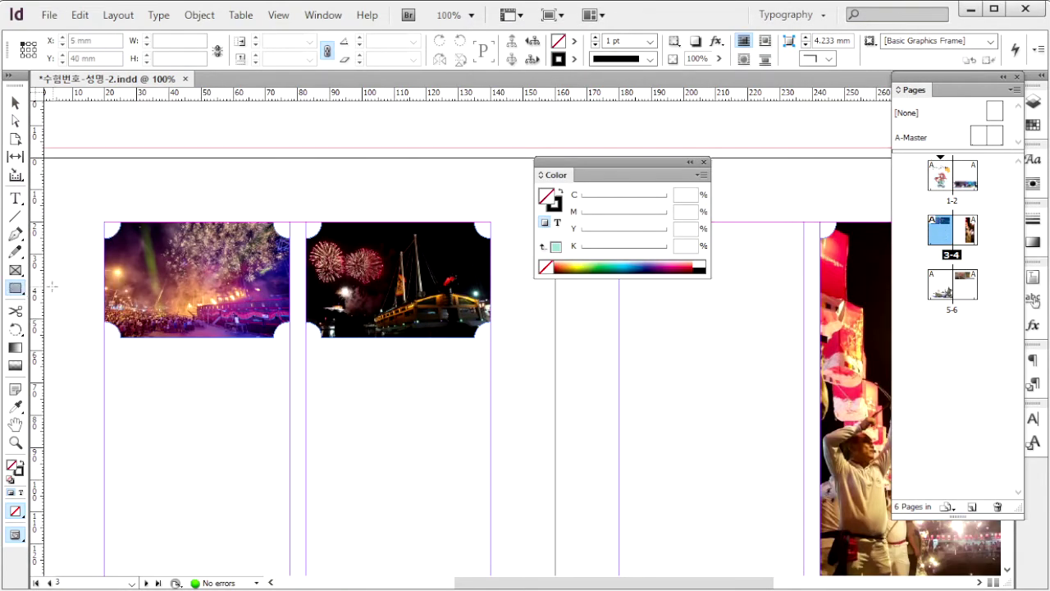
click(237, 145)
text(326)
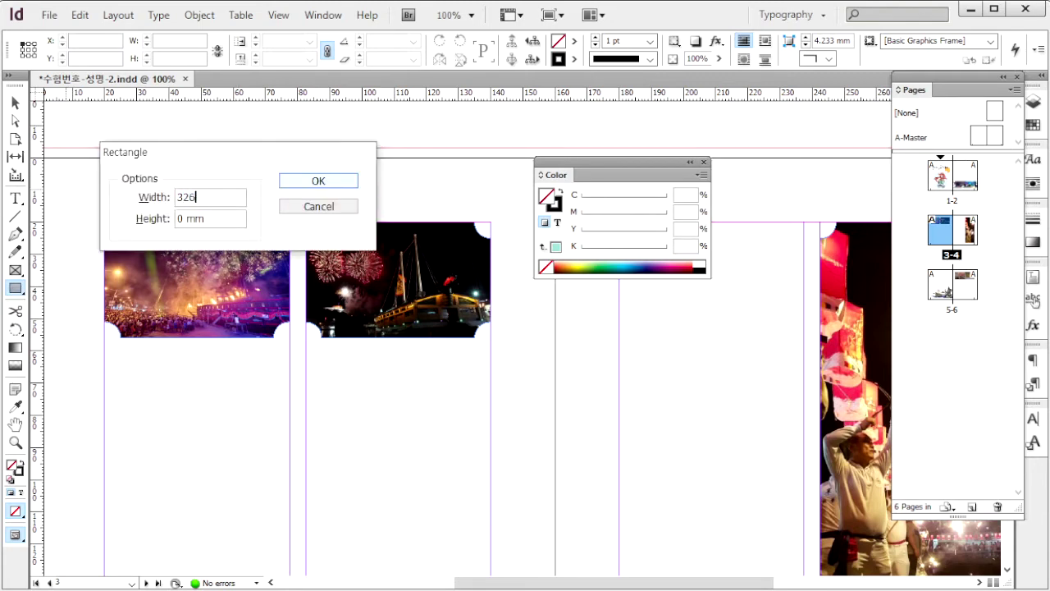
key(Tab)
text(18)
key(Return)
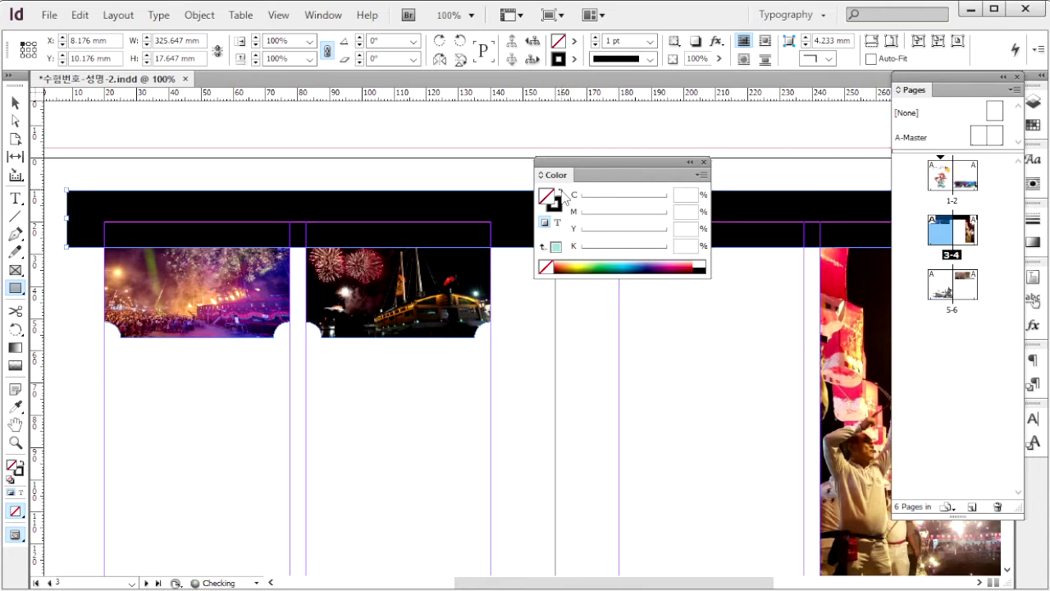
- Swap the rectangle's fill and stroke colours and fill it with C50 M50 Y0 K0
click(561, 191)
click(703, 175)
click(726, 217)
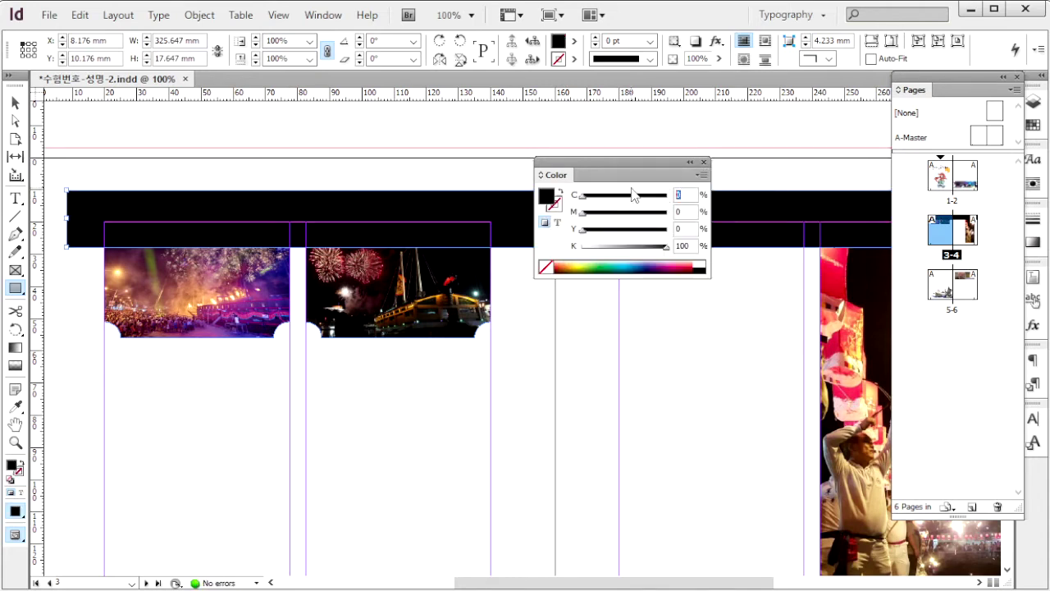
text(50)
key(Tab)
text(50)
key(Tab)
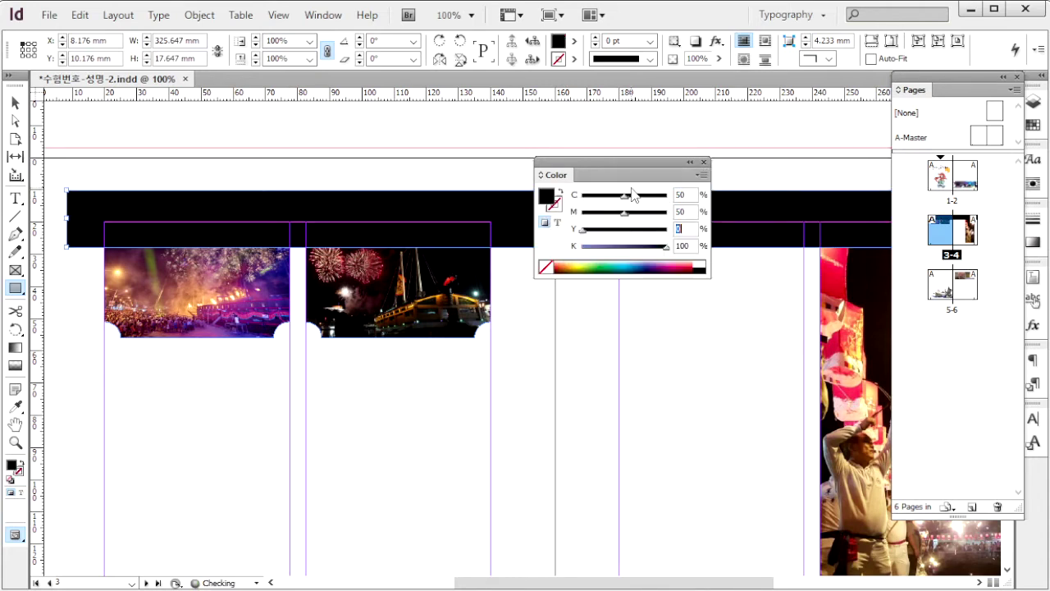
key(Tab)
text(0)
key(Return)
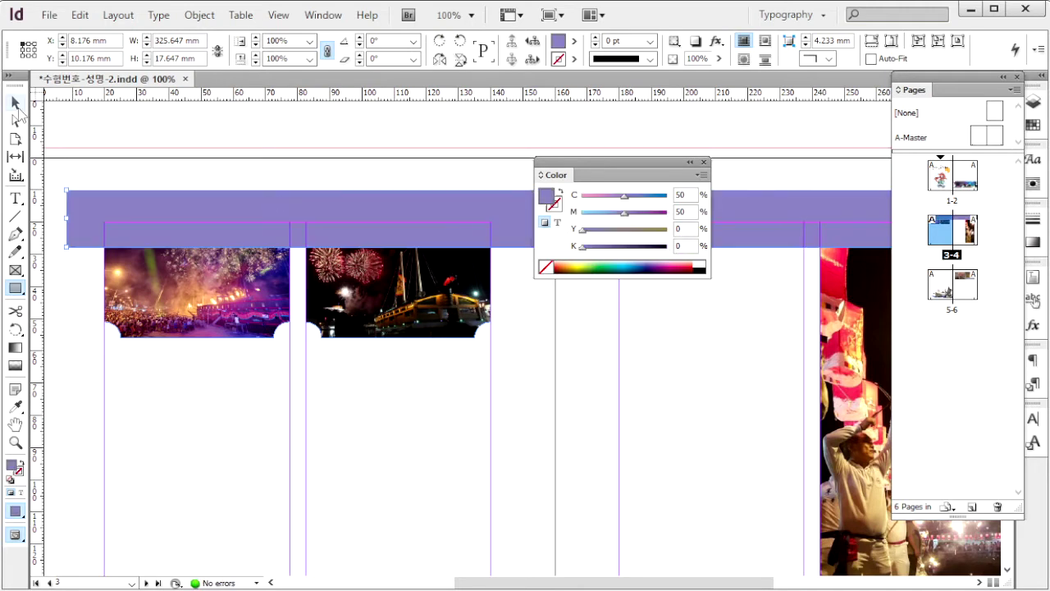
- Move the purple bar to the spread's upper-left bleed corner at X -3, Y -3 mm, and paste a copy in place on pages 5-6
click(15, 103)
drag(258, 208, 229, 166)
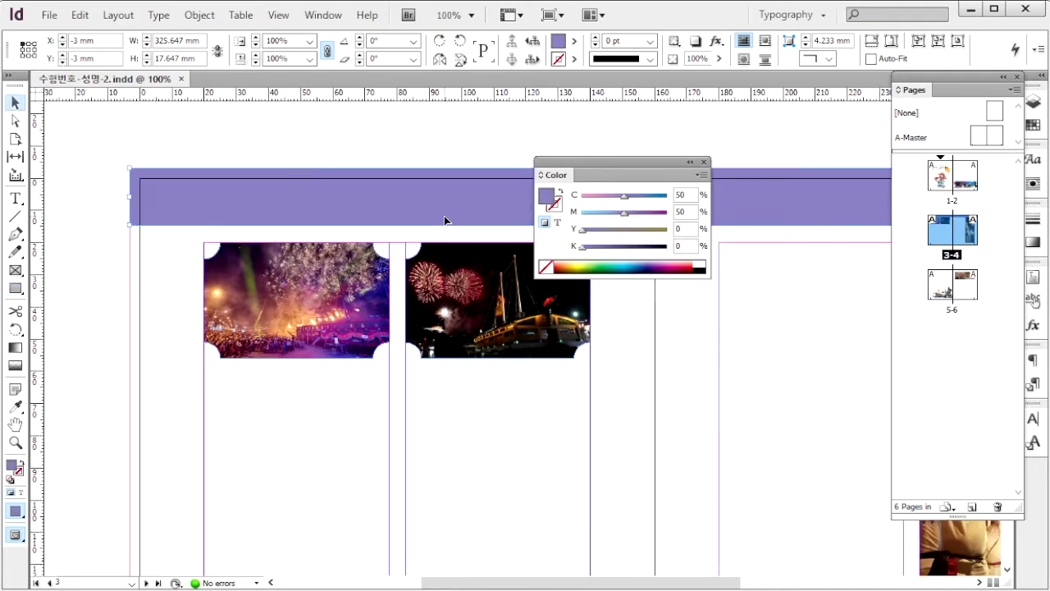
double_click(940, 292)
key(ctrl+v)
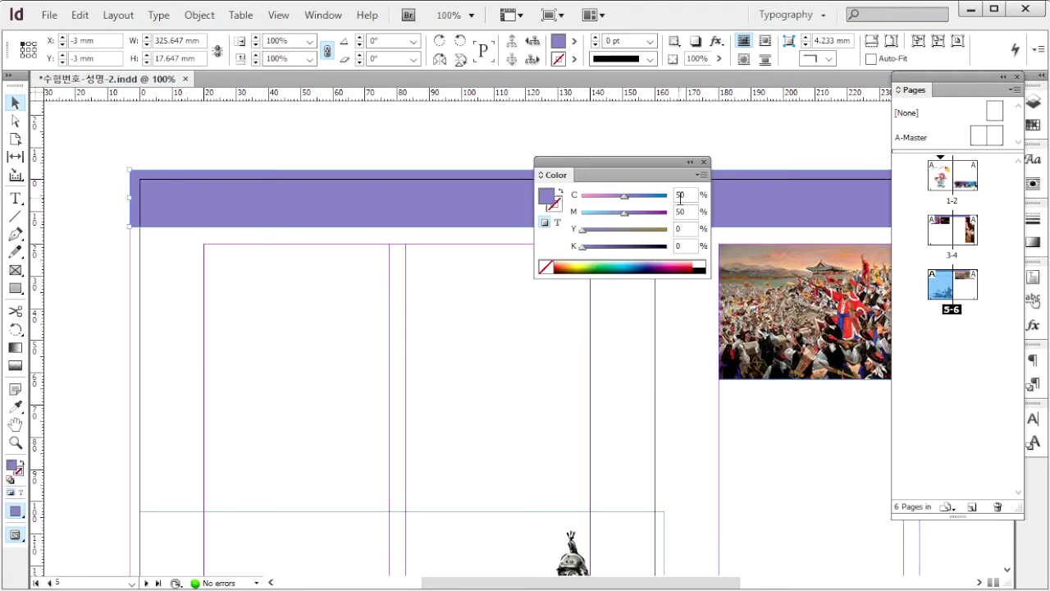
- Fill the header bar on pages 5-6 with C100 M80 Y0 K0
double_click(681, 195)
text(0)
key(Tab)
text(3)
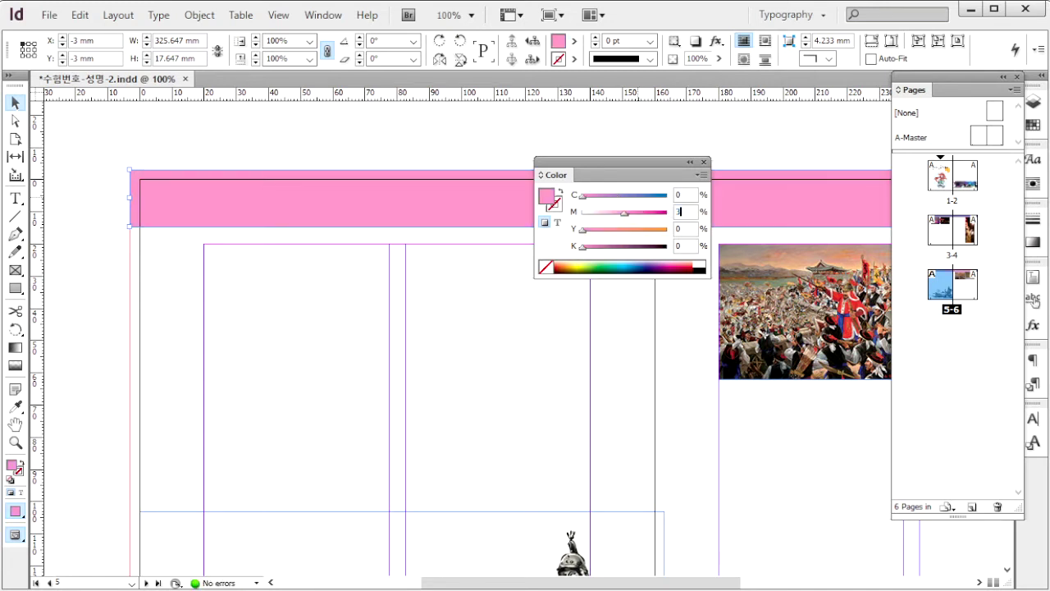
text(0)
key(Tab)
text(80)
key(Tab)
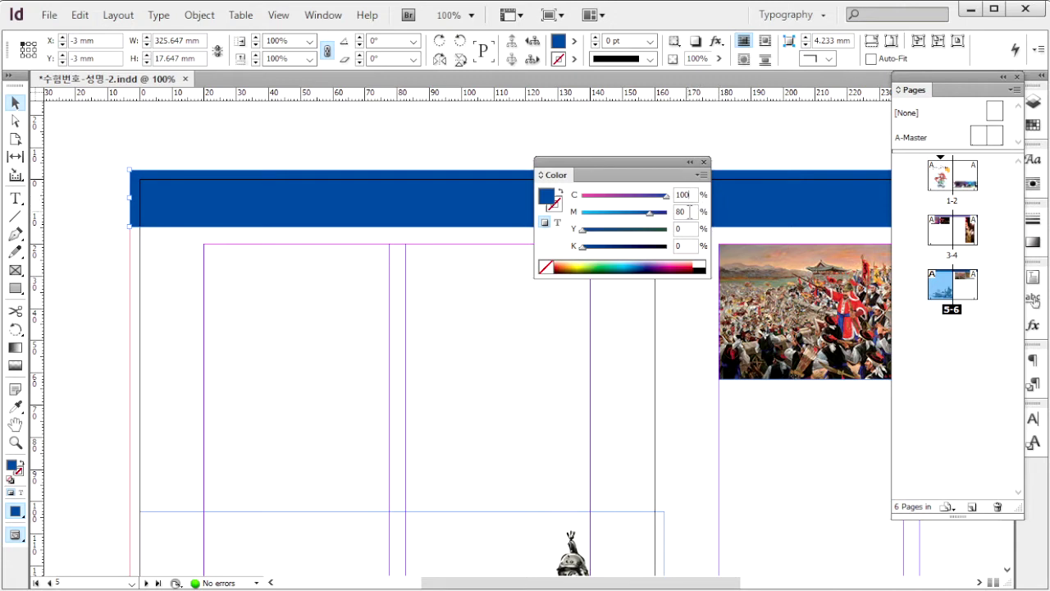
- Check the reference image, and create a 7 × 7 mm three-sided polygon on the right-hand A-Master page
key(ctrl+d)
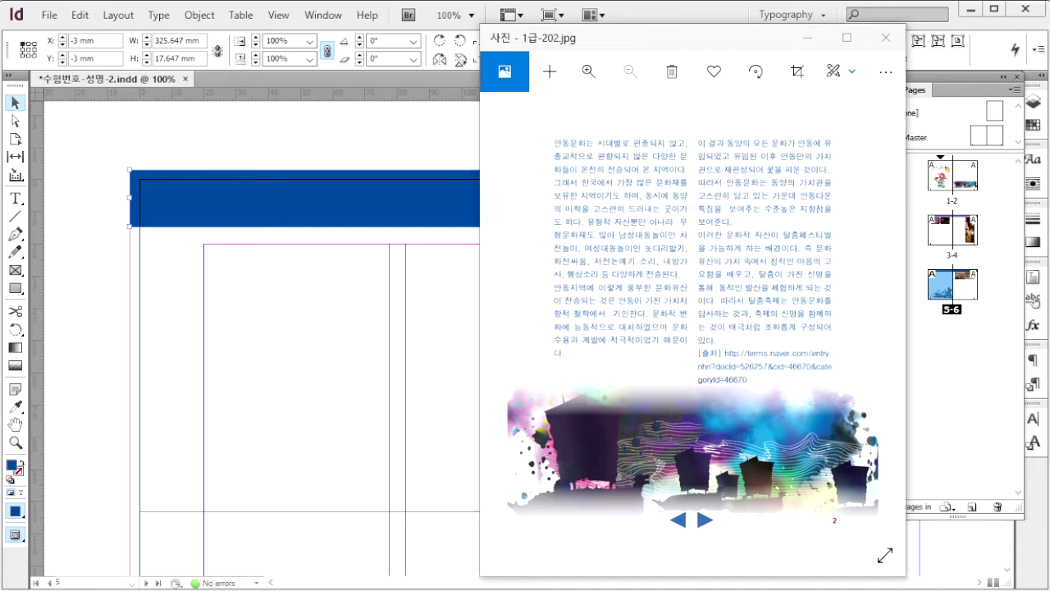
click(997, 139)
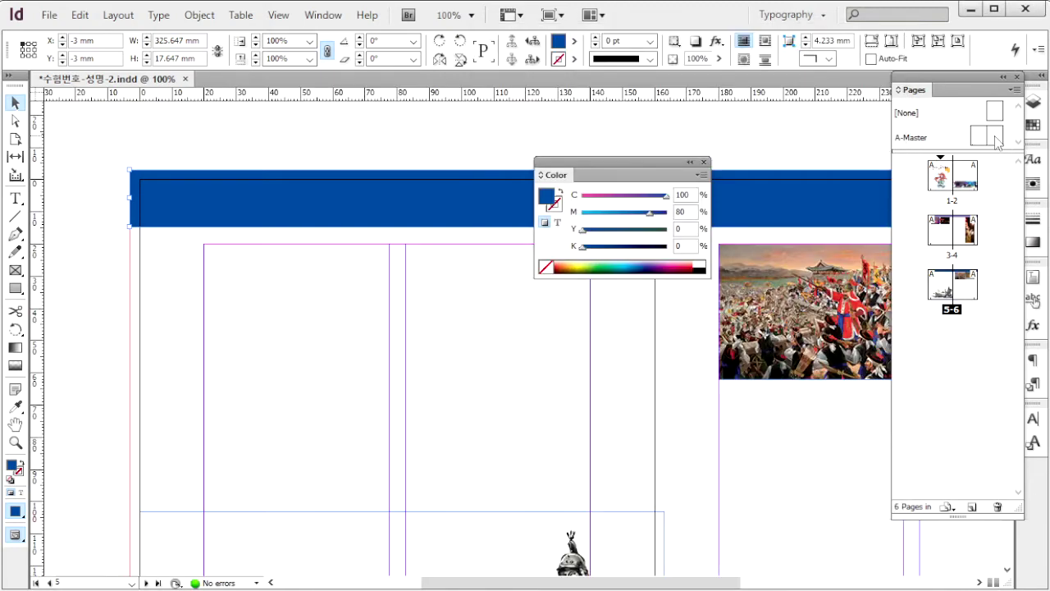
double_click(996, 141)
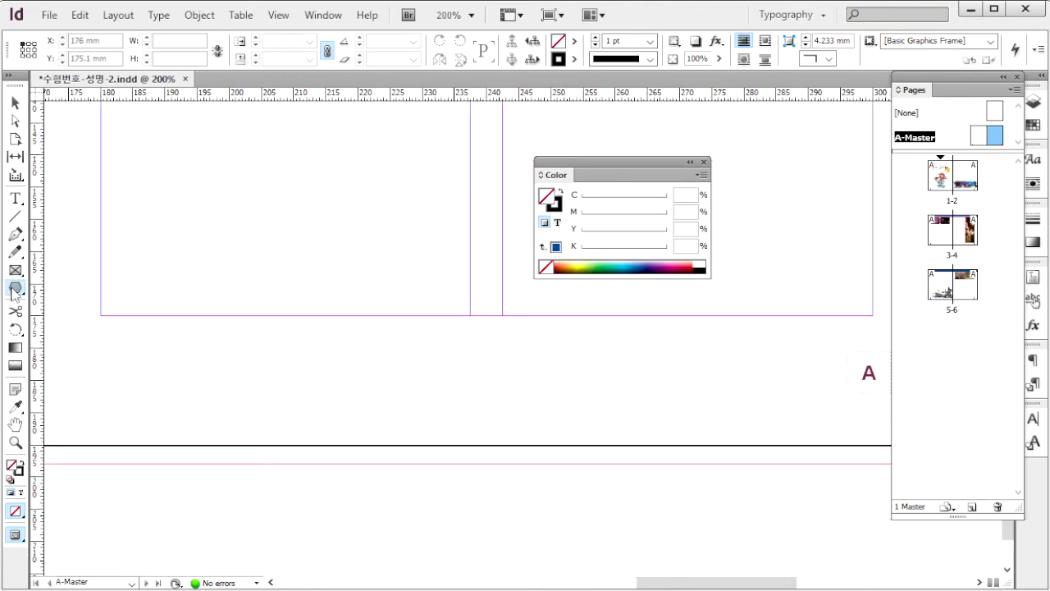
click(13, 289)
click(211, 274)
text(7)
key(Tab)
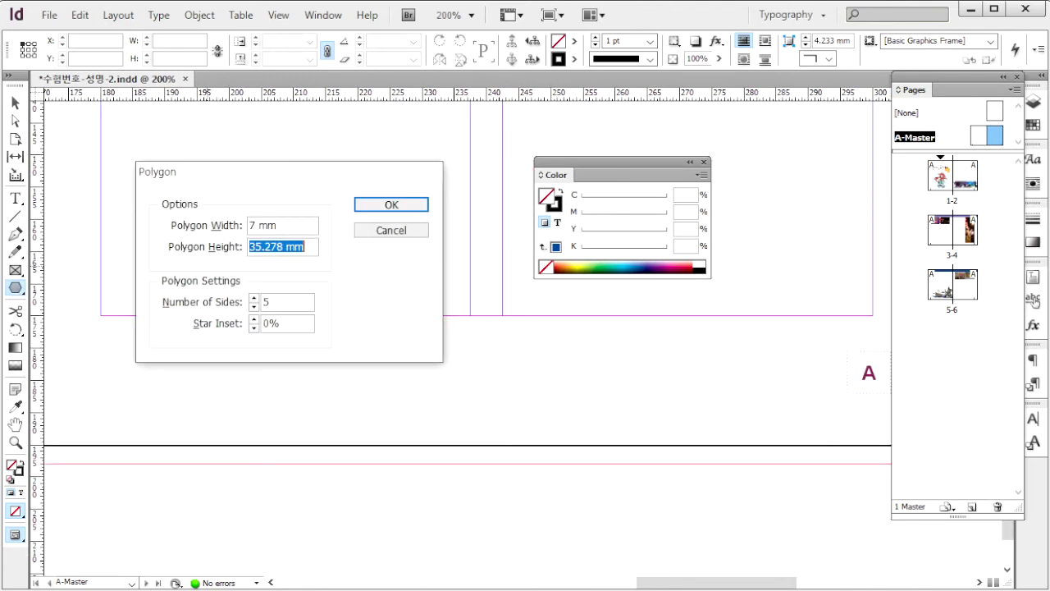
text(7)
key(Tab)
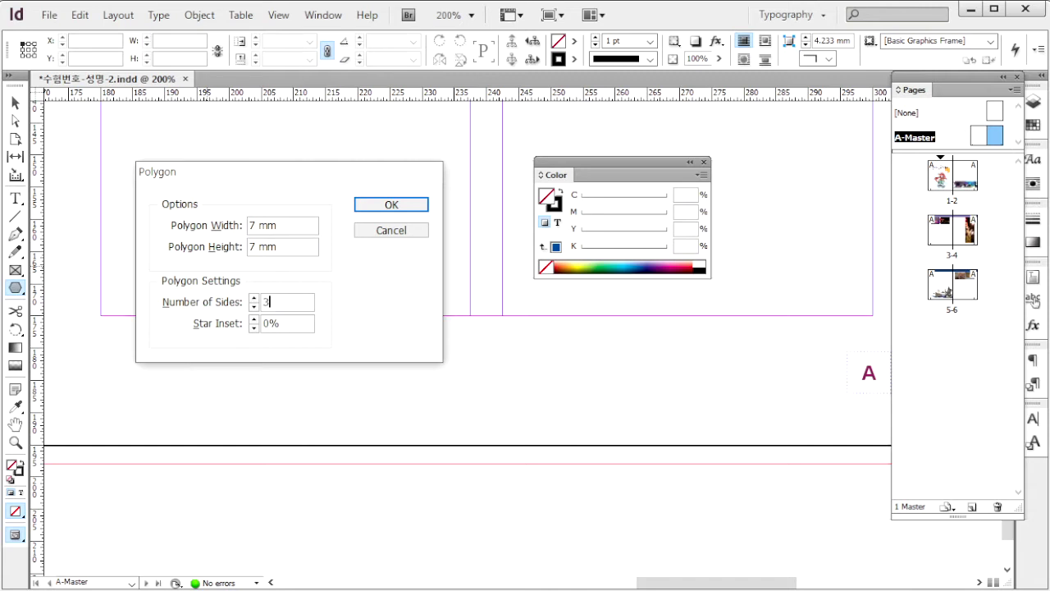
text(3)
key(Return)
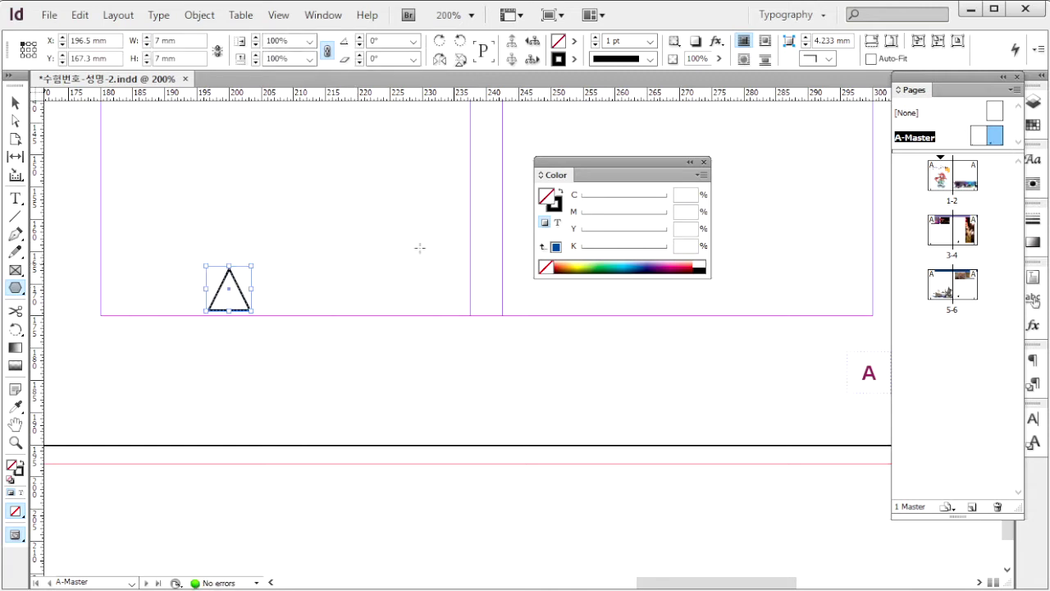
- Swap the triangle's fill and stroke colours and fill it with C100 M80 Y0 K0
click(560, 192)
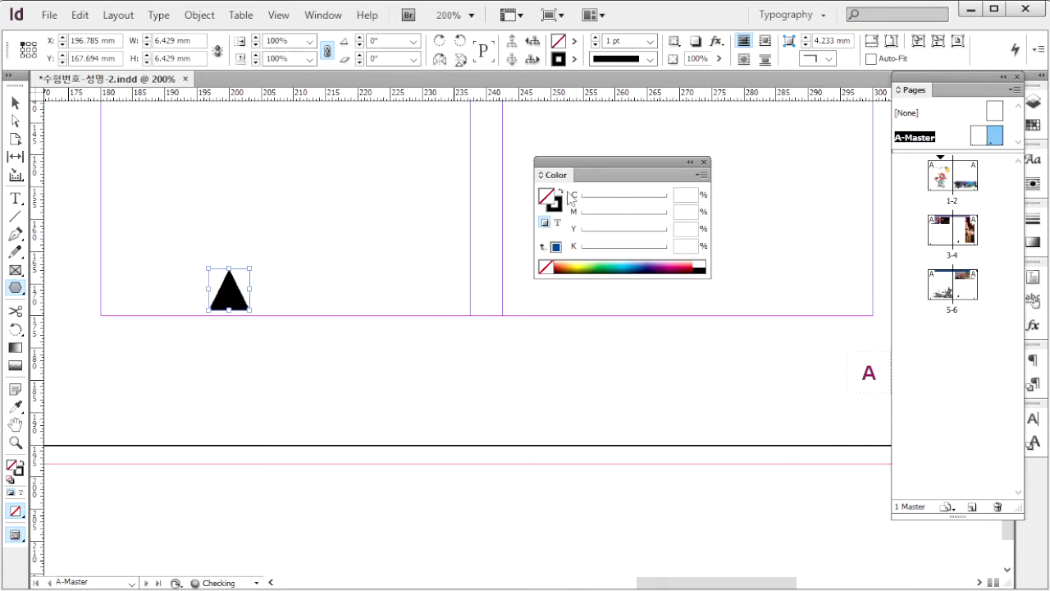
click(701, 175)
click(754, 224)
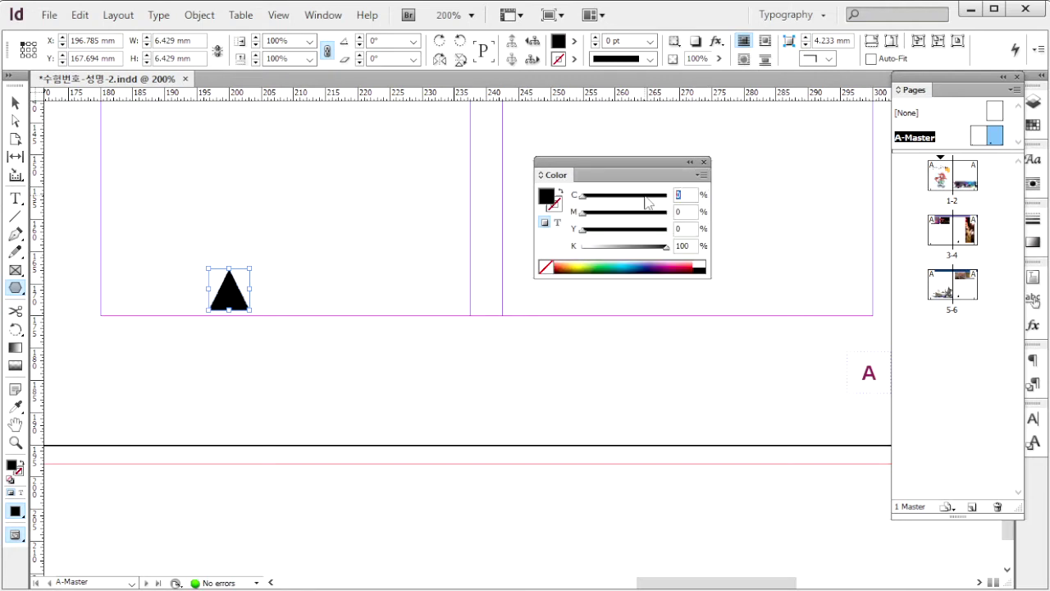
key(Tab)
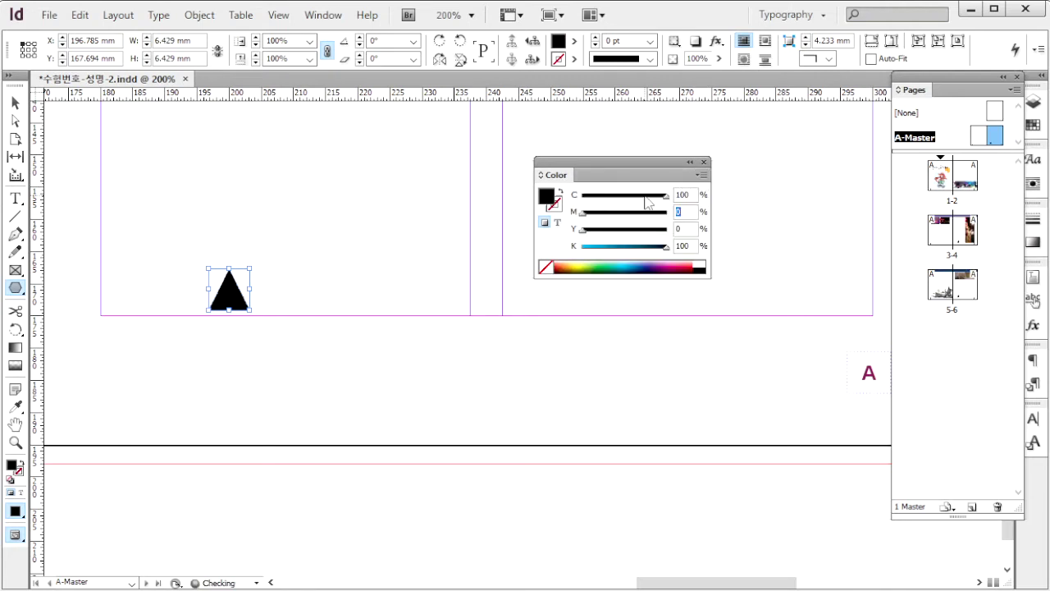
text(80)
key(Tab)
text(0)
key(Return)
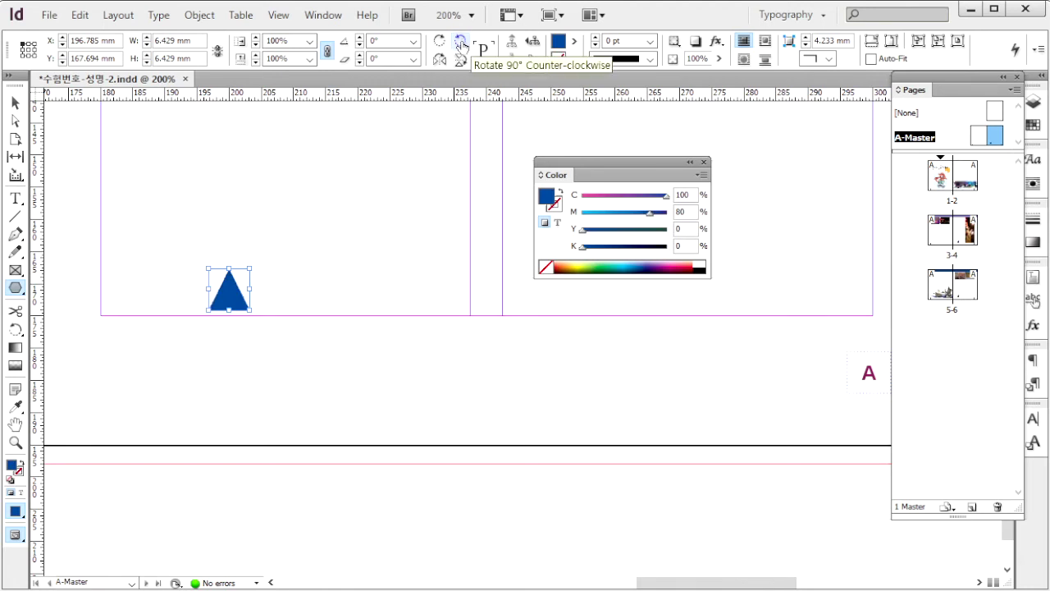
- Rotate the blue triangle 90° counter-clockwise below the bottom margin and add a mirrored, right-pointing copy beside it as in the reference image
click(462, 42)
click(15, 104)
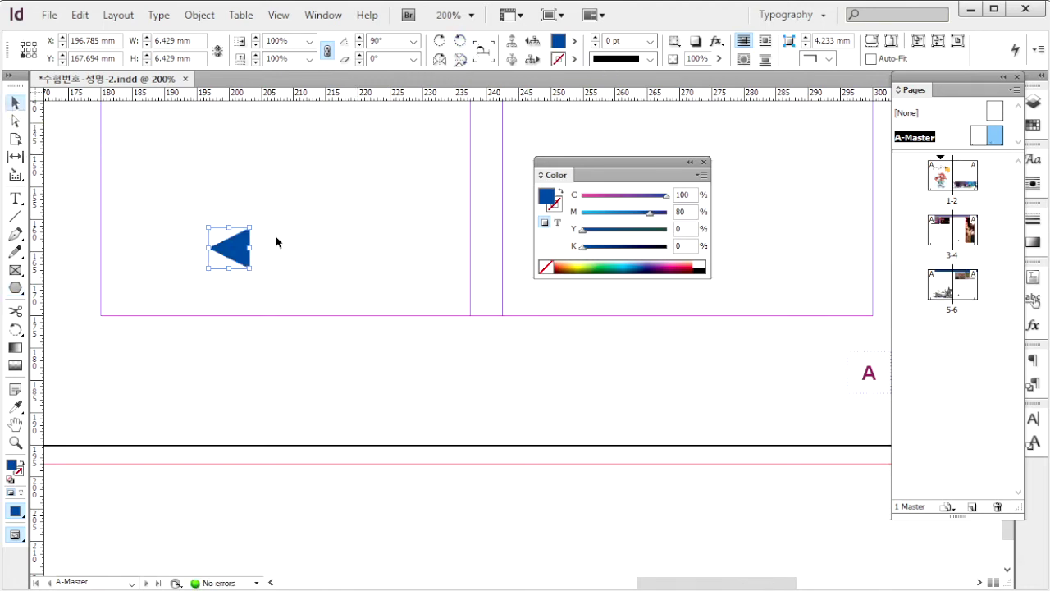
drag(234, 252, 532, 368)
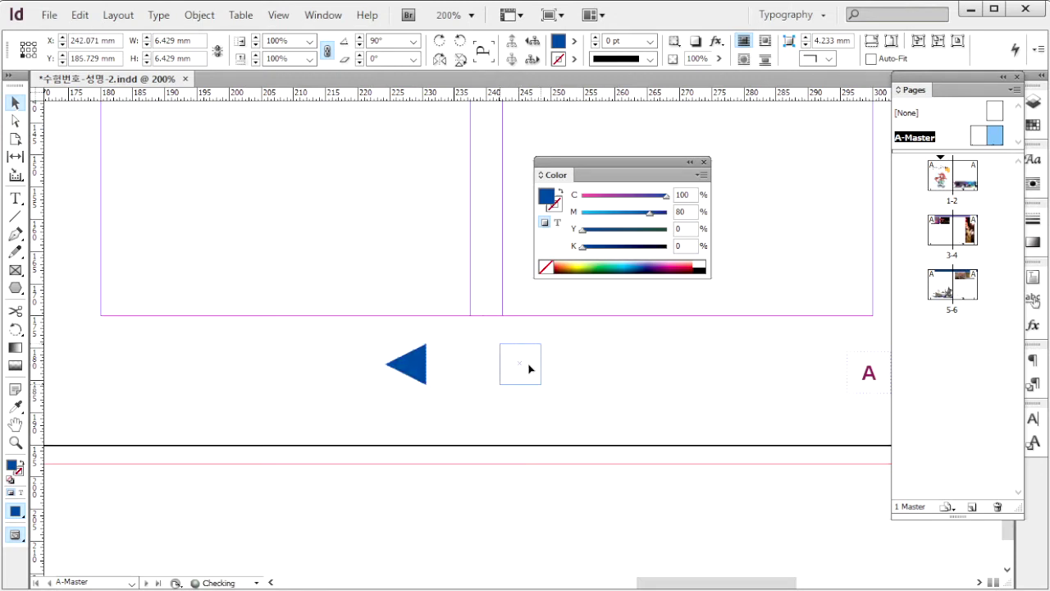
click(440, 60)
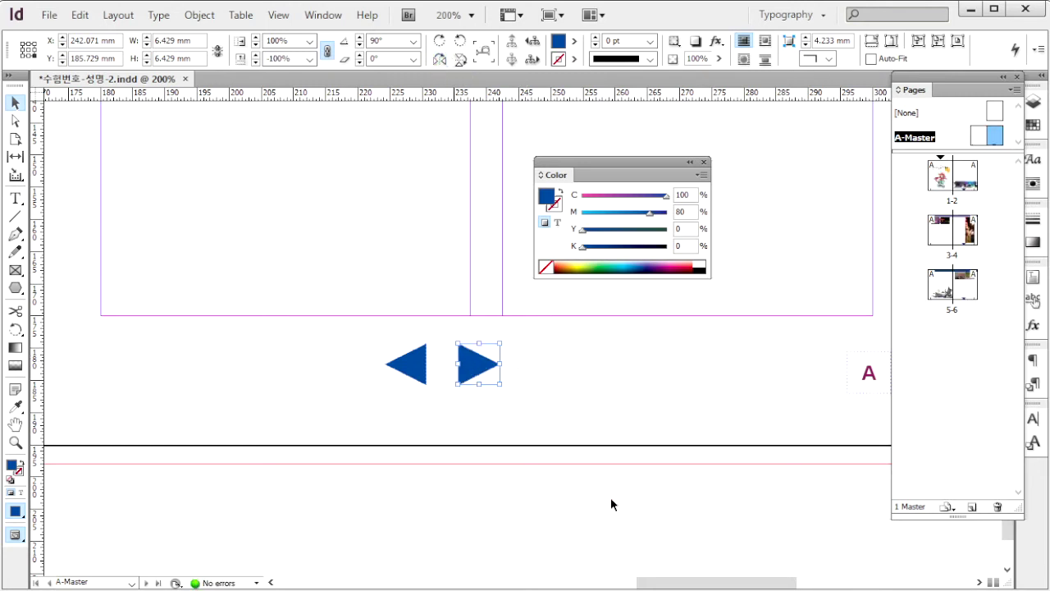
key(alt+Tab)
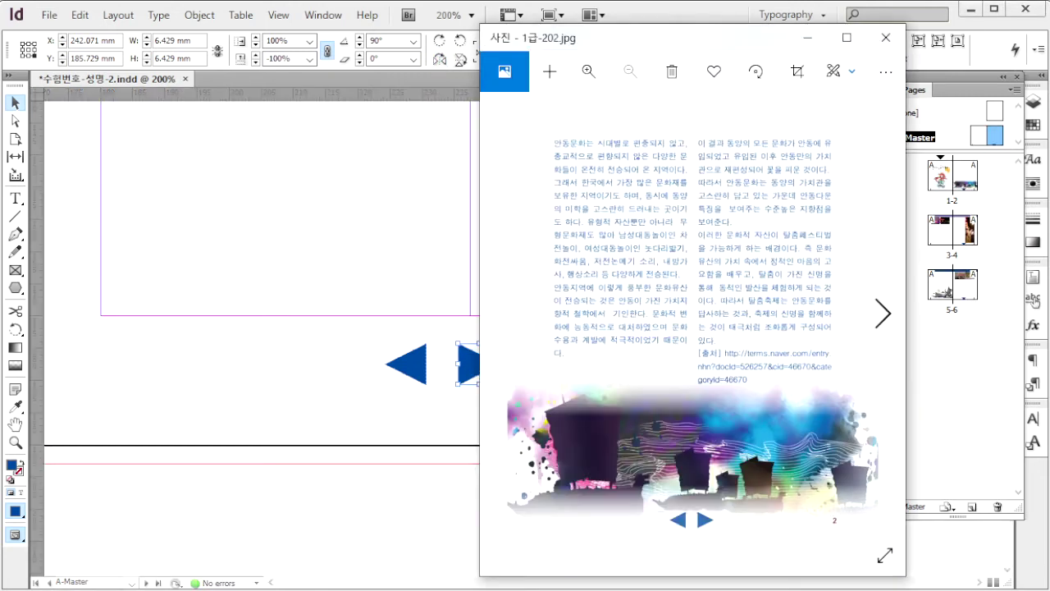
key(alt+Tab)
- Turn the left-pointing triangle into a button with the Go To Previous Page action
click(327, 15)
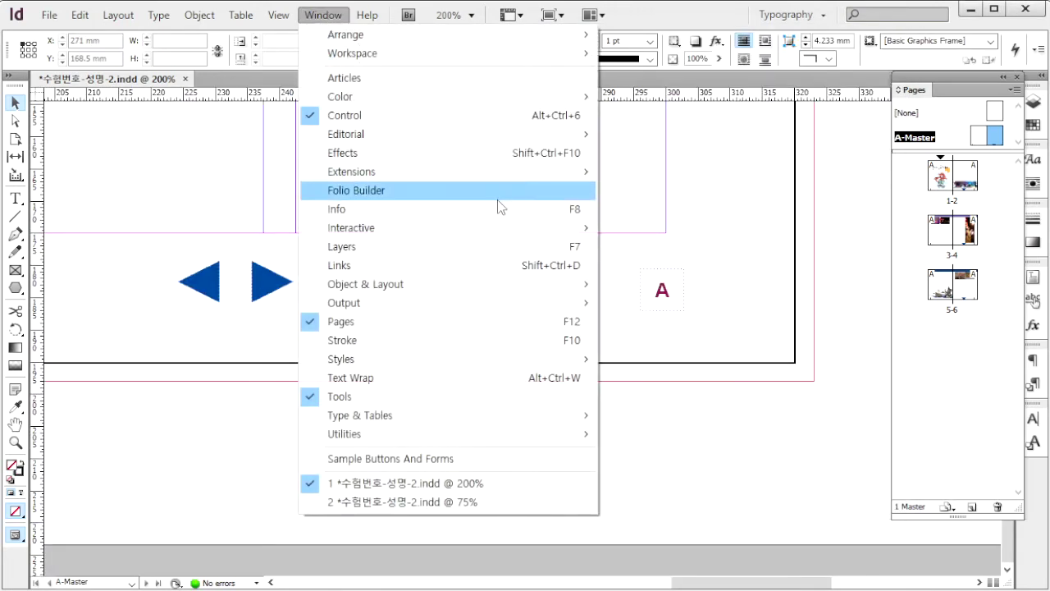
mouse_move(506, 228)
click(735, 271)
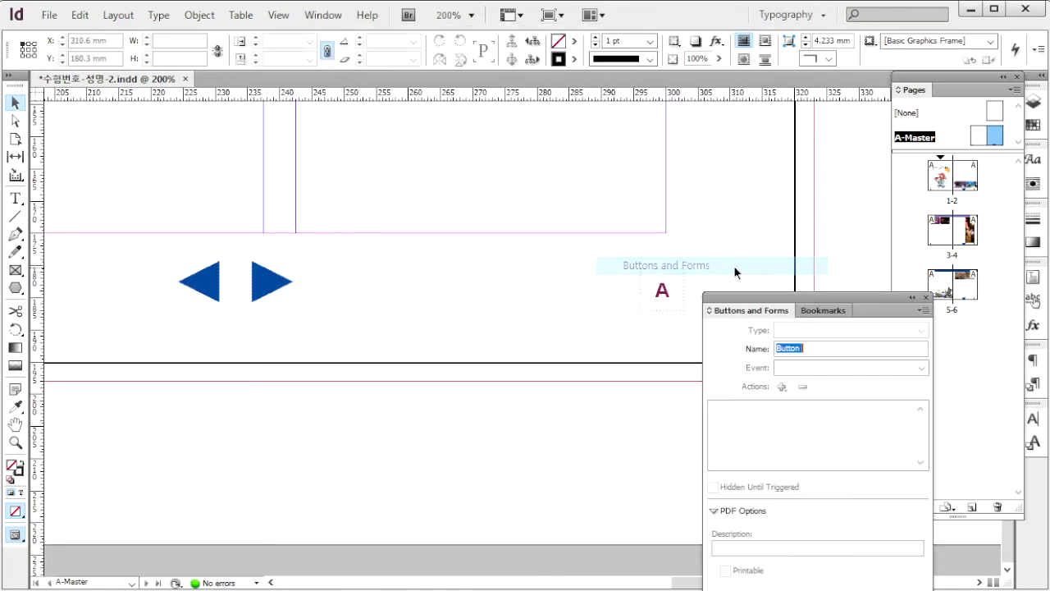
drag(767, 315, 457, 205)
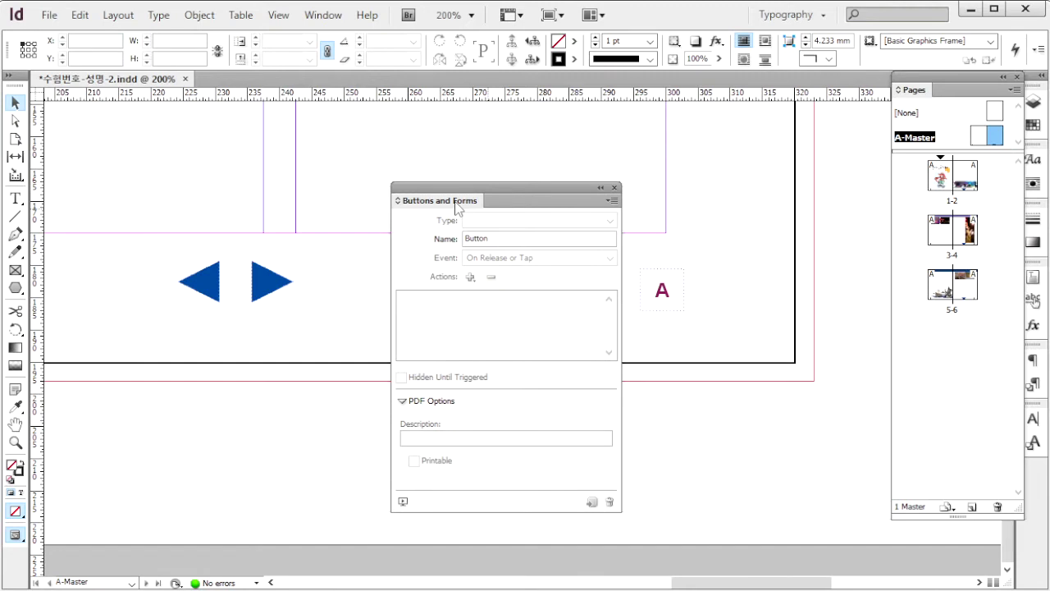
drag(159, 232, 234, 325)
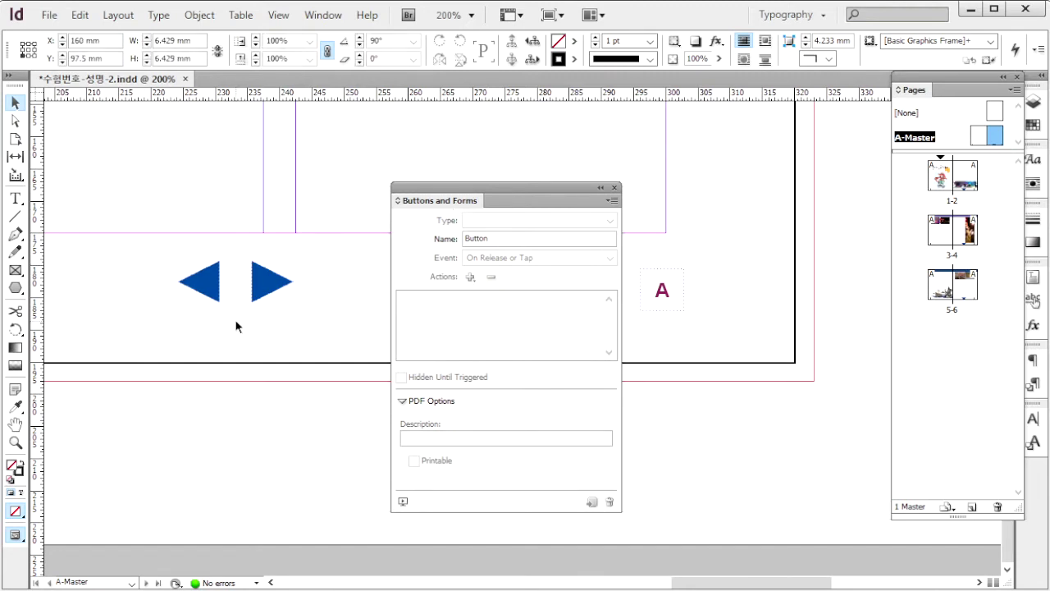
click(470, 276)
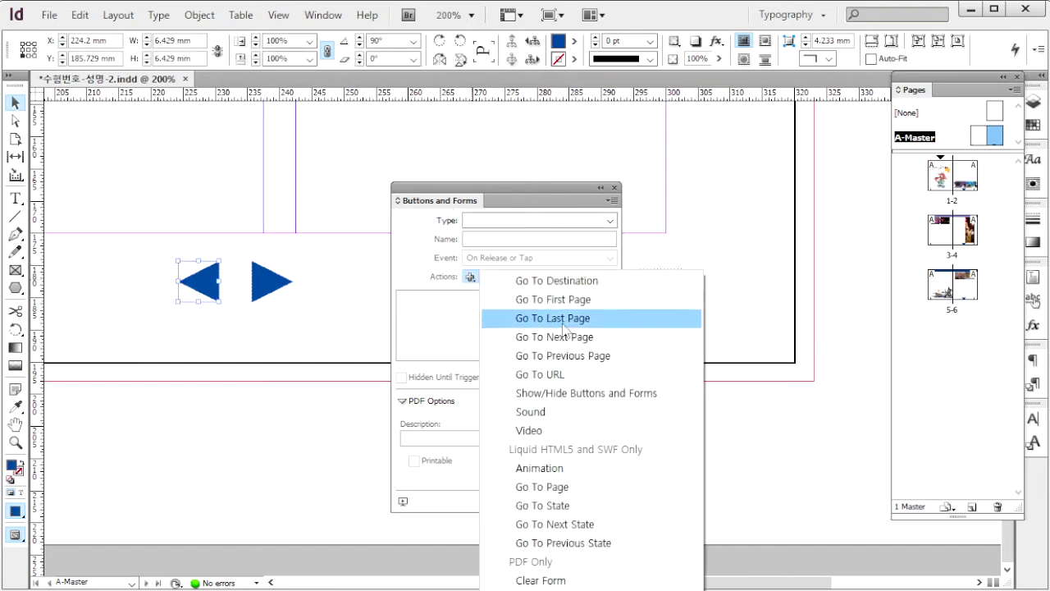
click(577, 359)
- Turn the right-pointing triangle into a button with the Go To Next Page action
drag(318, 318, 252, 249)
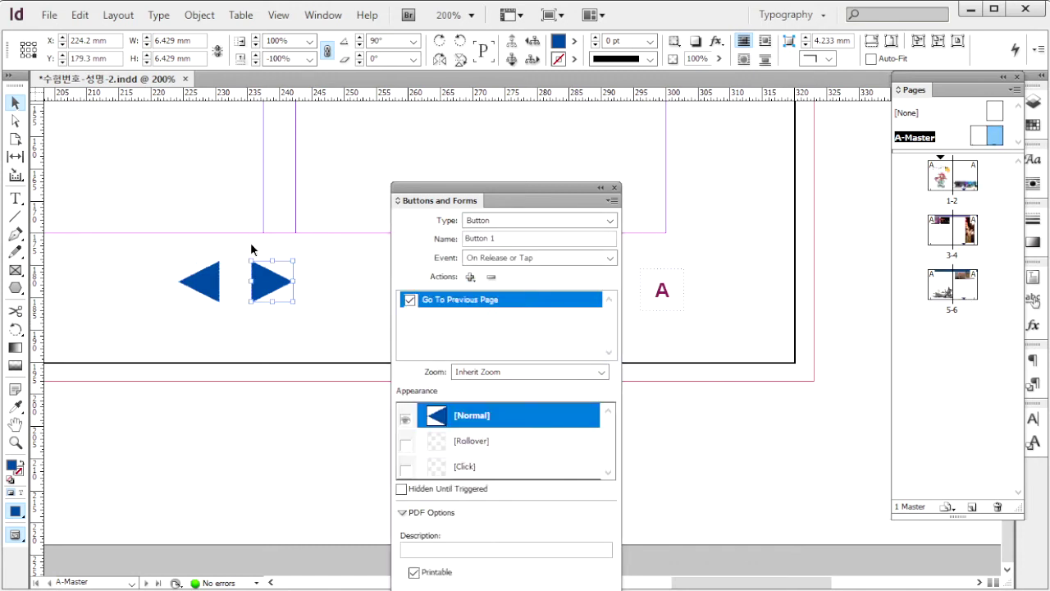
click(470, 276)
click(567, 338)
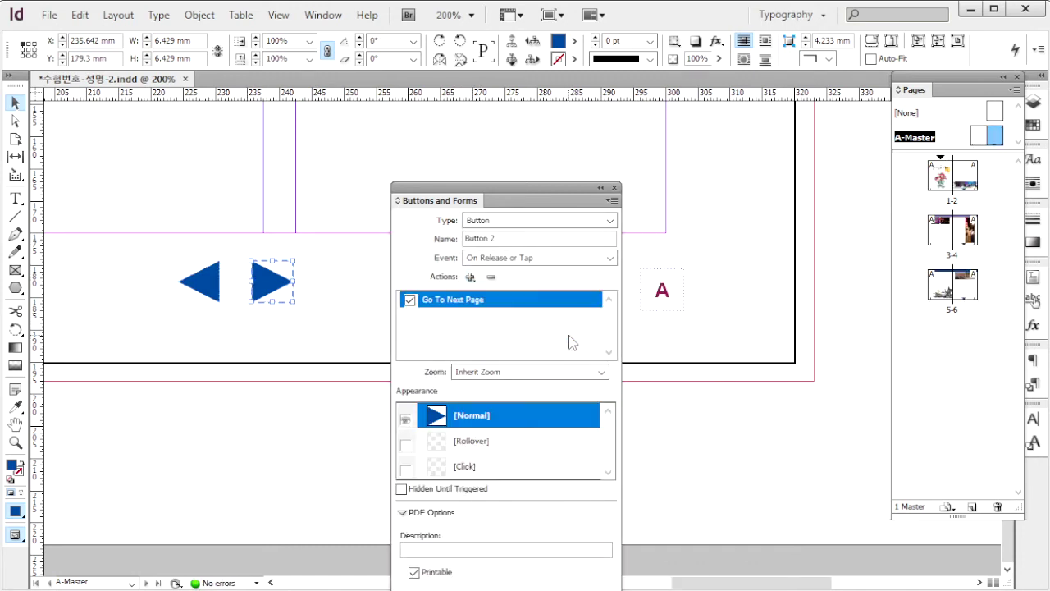
click(362, 327)
click(614, 188)
- On page 1, add the text license.kpc.or.kr in a frame about 51 × 4.4 mm beneath the admiral illustration
click(939, 185)
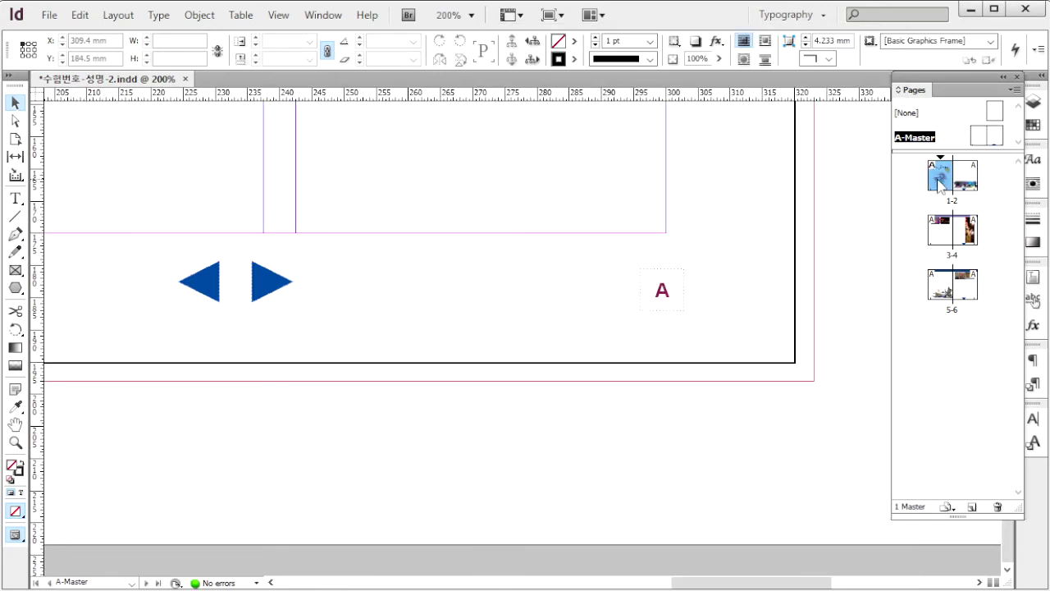
double_click(940, 182)
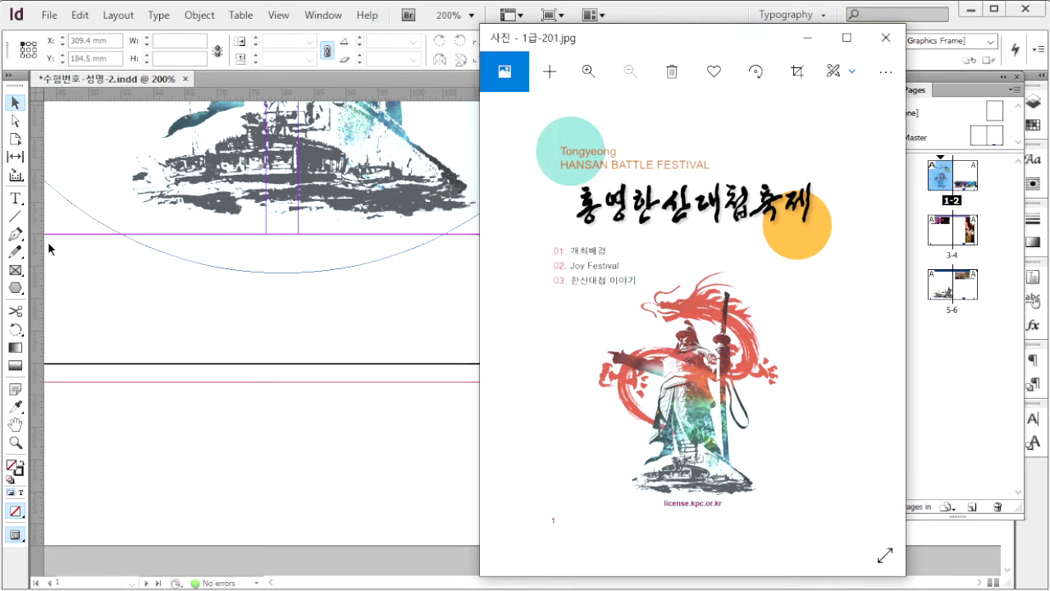
click(14, 198)
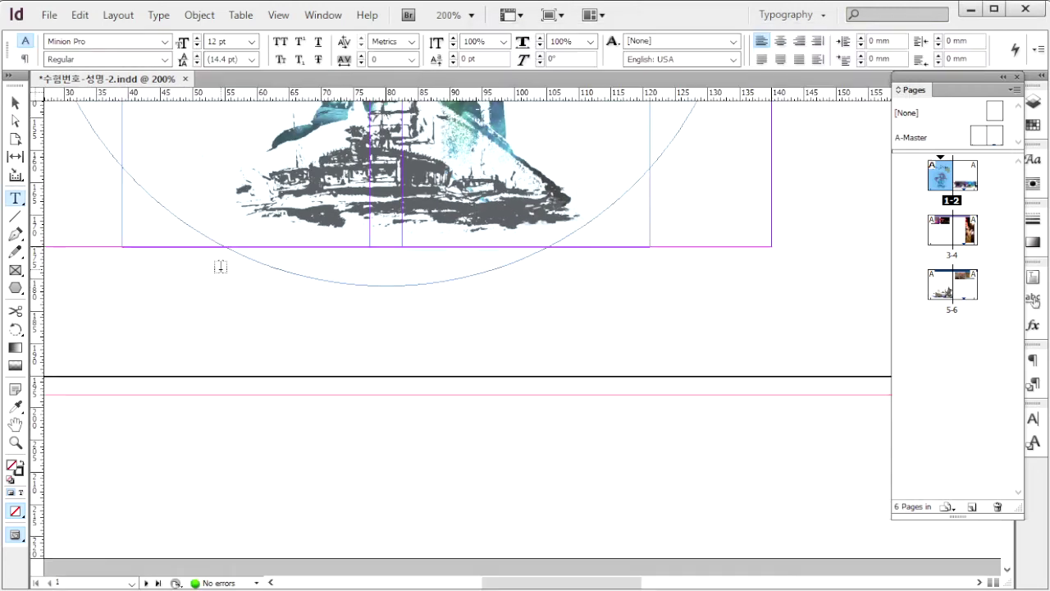
drag(229, 257, 557, 285)
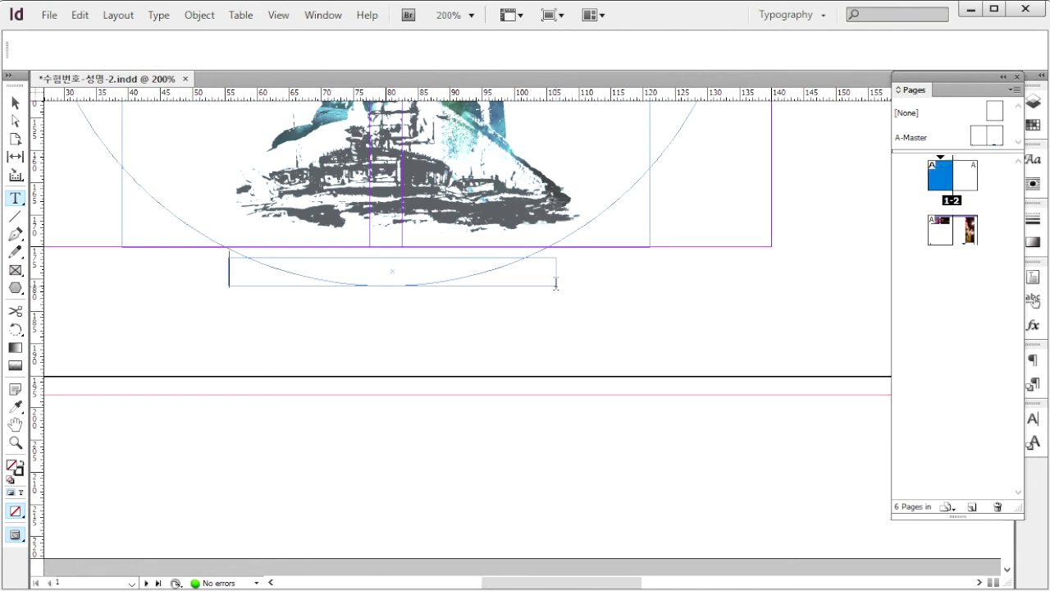
- Format the license.kpc.or.kr text as centred Arial Bold 9 pt in C50 M100 Y50 K0
drag(476, 266, 295, 262)
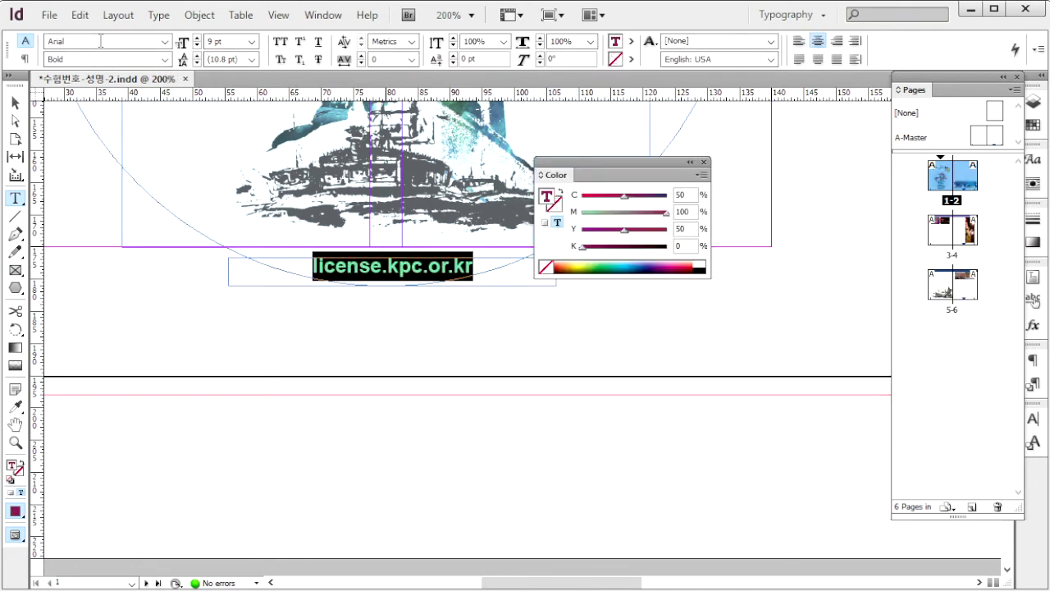
click(27, 41)
key(Tab)
click(207, 41)
click(483, 263)
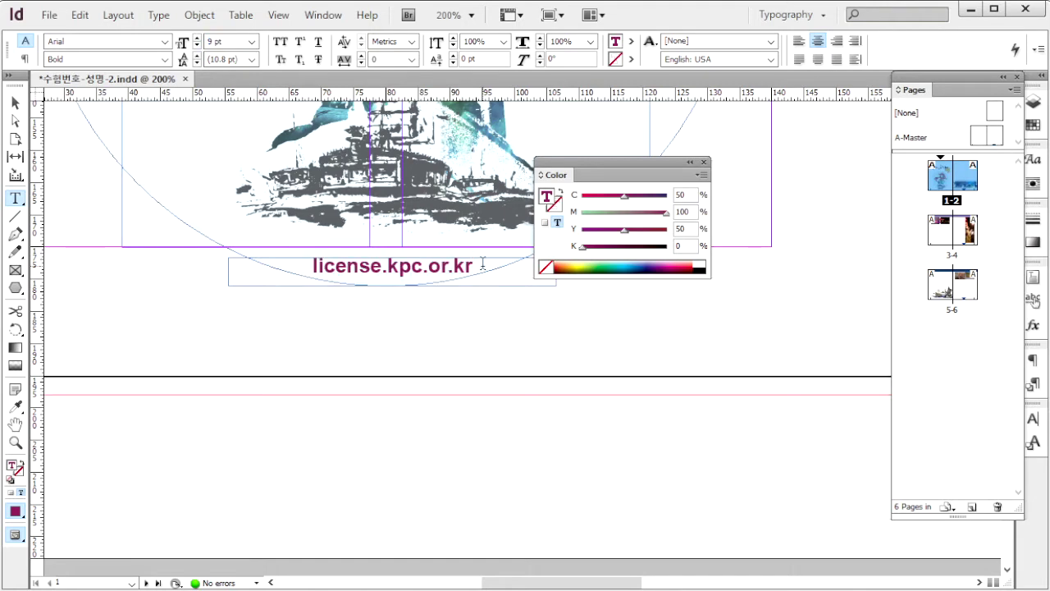
drag(312, 265, 505, 272)
key(ctrl+c)
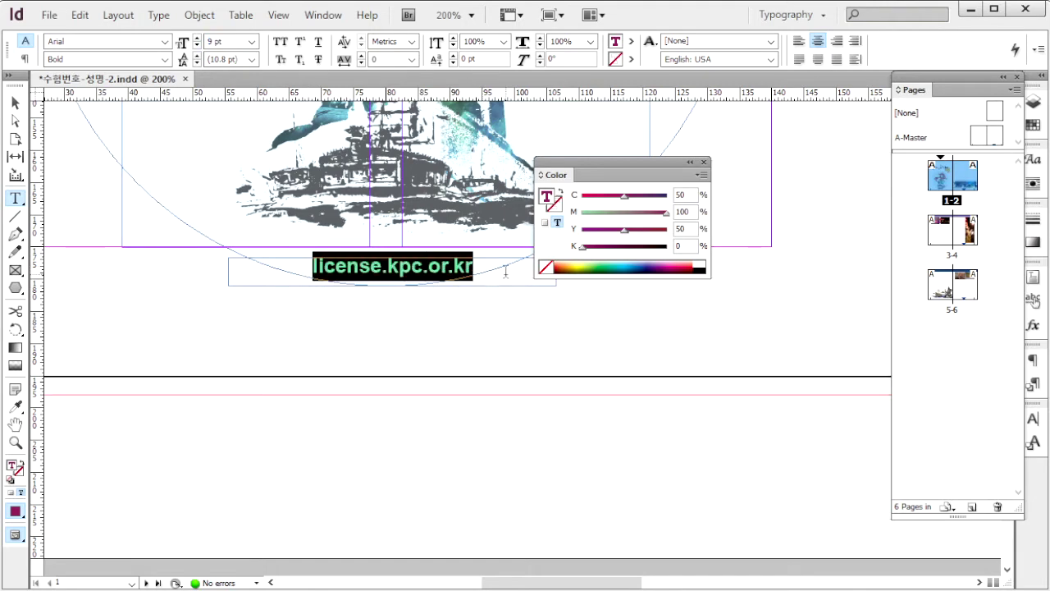
click(323, 14)
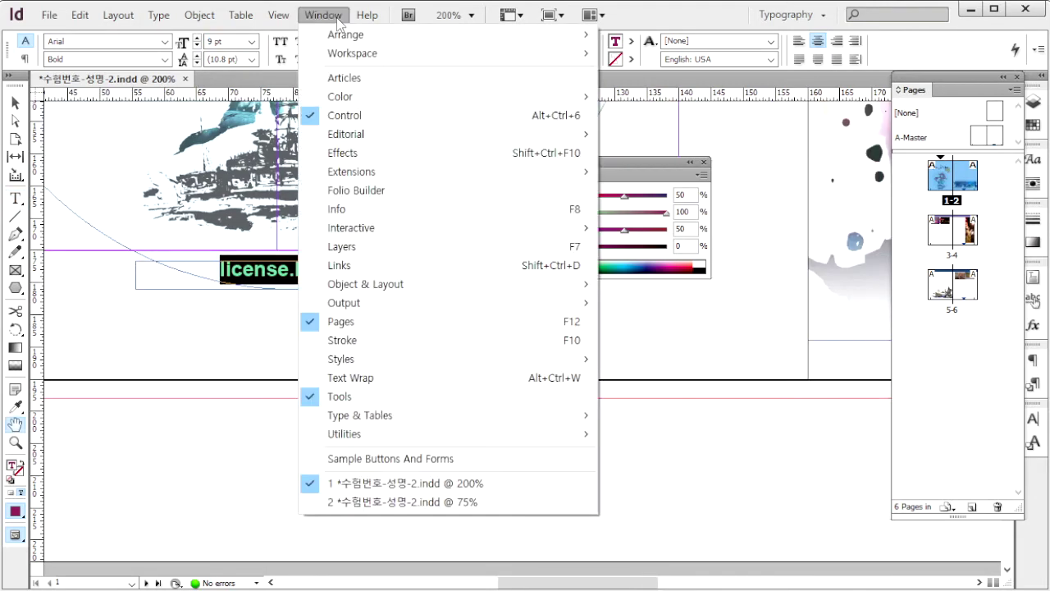
mouse_move(481, 228)
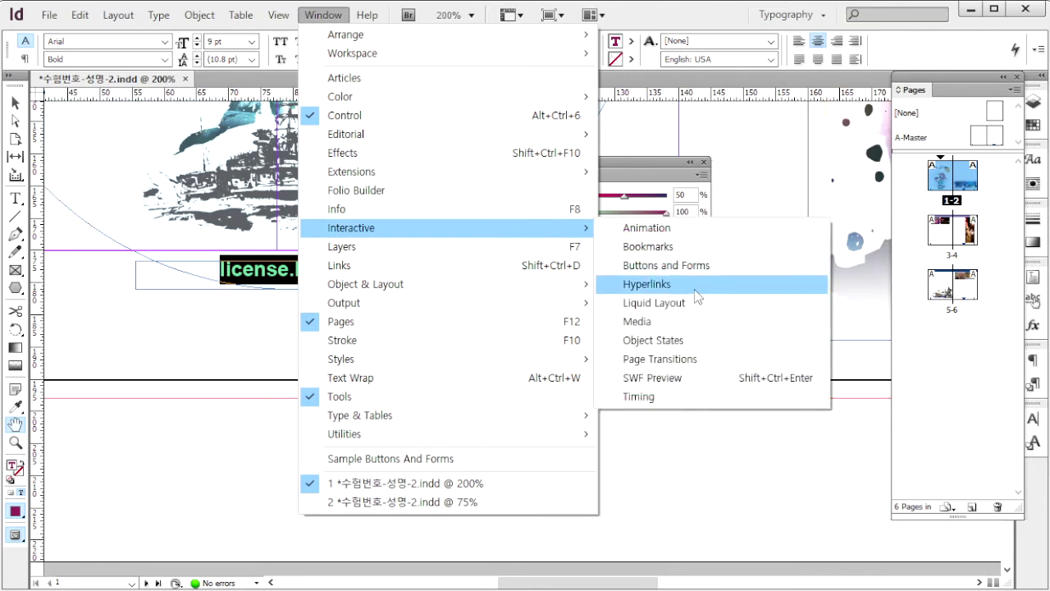
click(694, 291)
drag(899, 265, 501, 218)
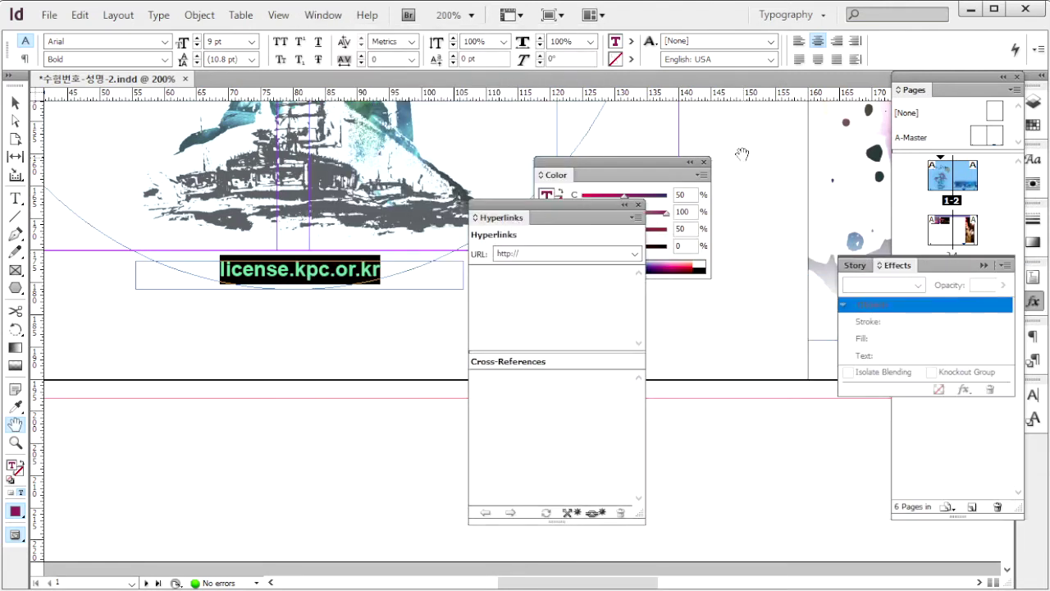
click(15, 103)
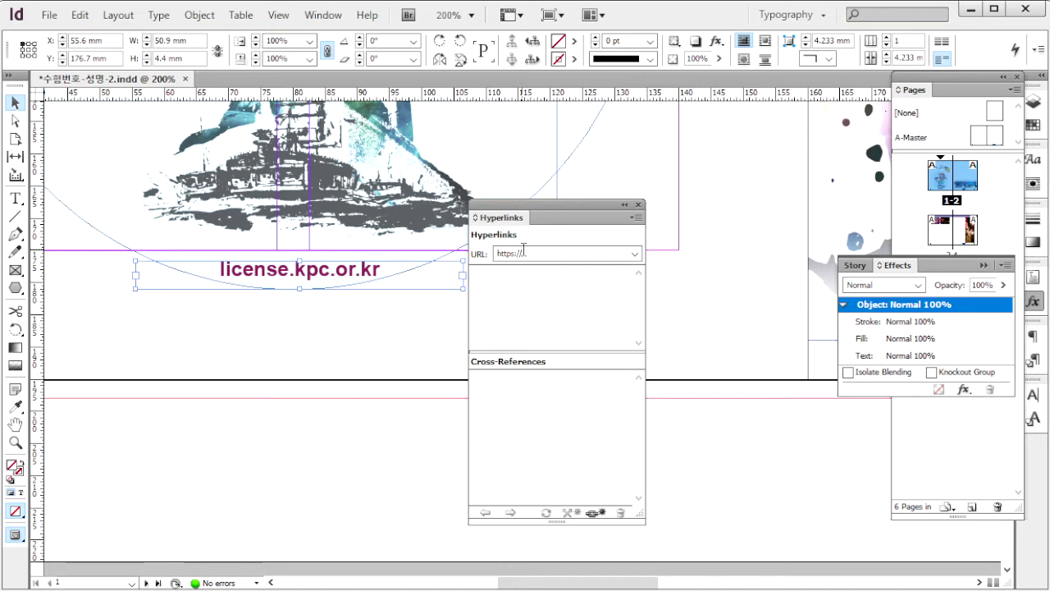
key(ctrl+v)
key(Return)
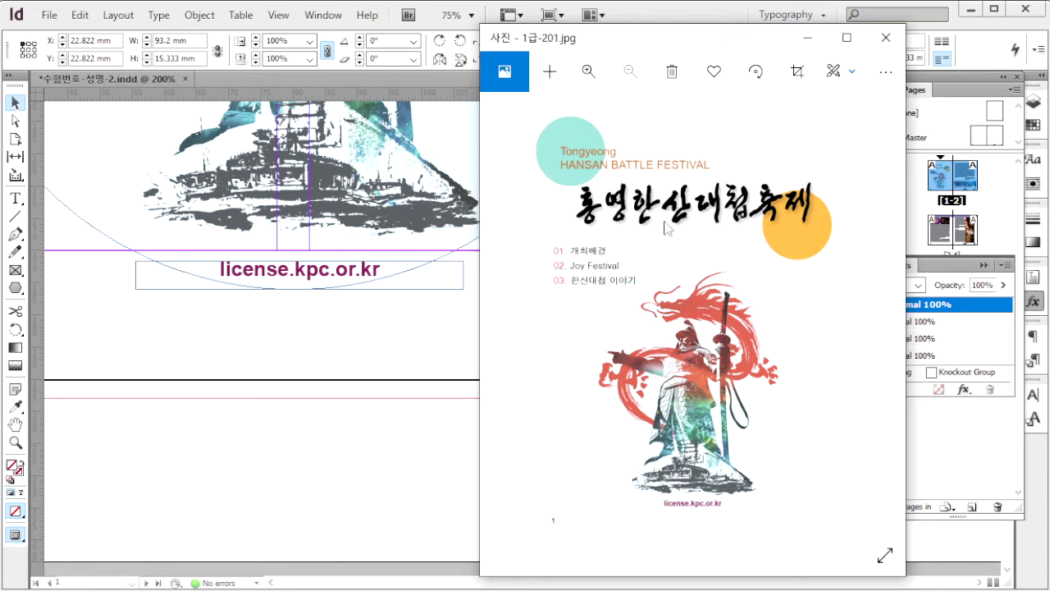
- At the top of page 1, format the heading "Tongyeong HANSAN BATTLE FESTIVAL" as Arial Regular 14 pt in C0 M50 Y80 K20
click(400, 330)
key(space)
drag(344, 263, 479, 495)
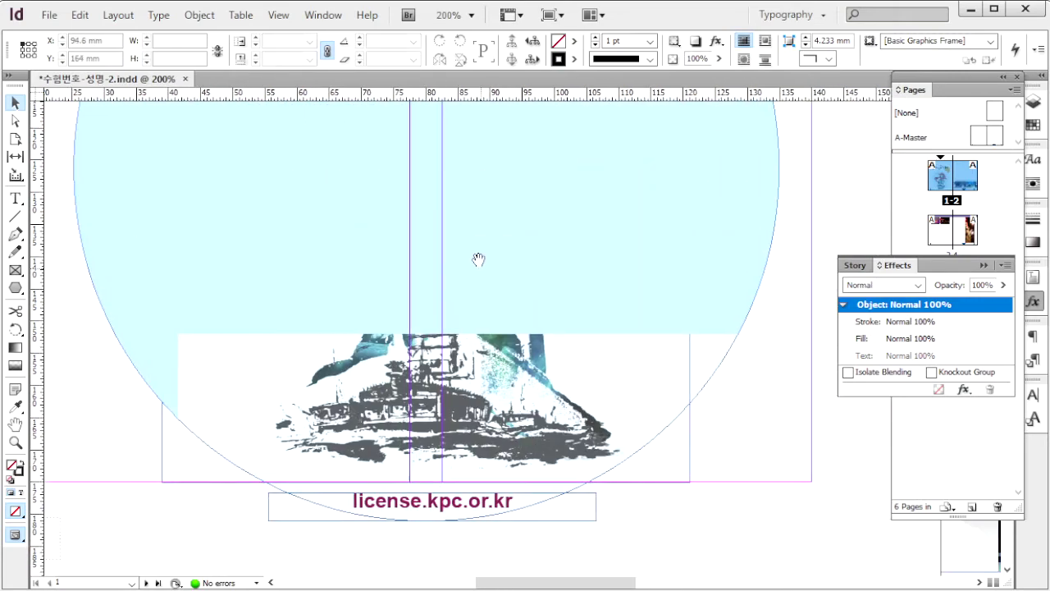
drag(436, 180, 487, 504)
scroll(482, 389, up, 8)
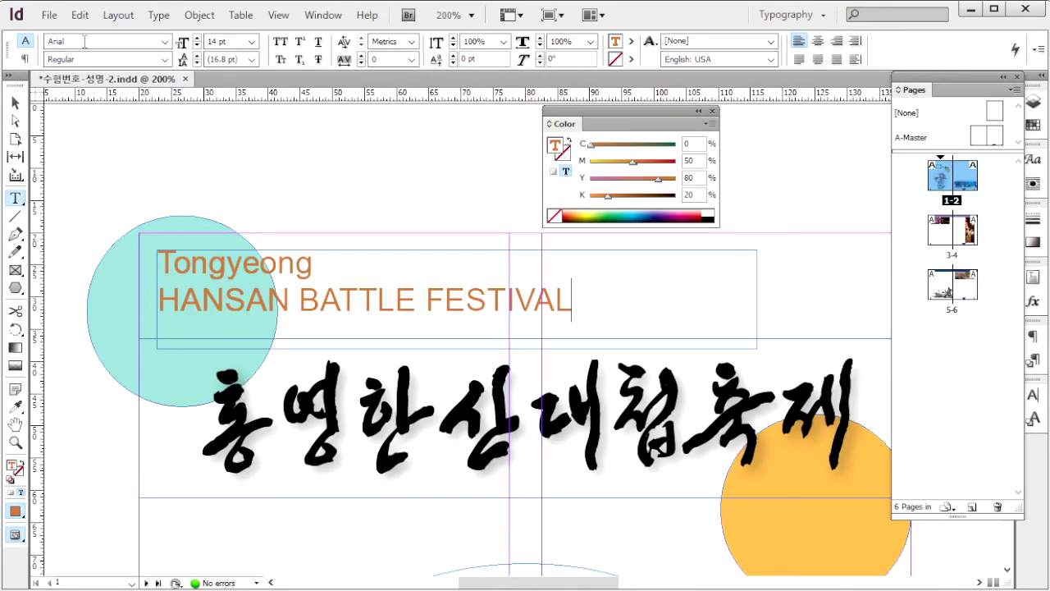
drag(84, 41, 22, 46)
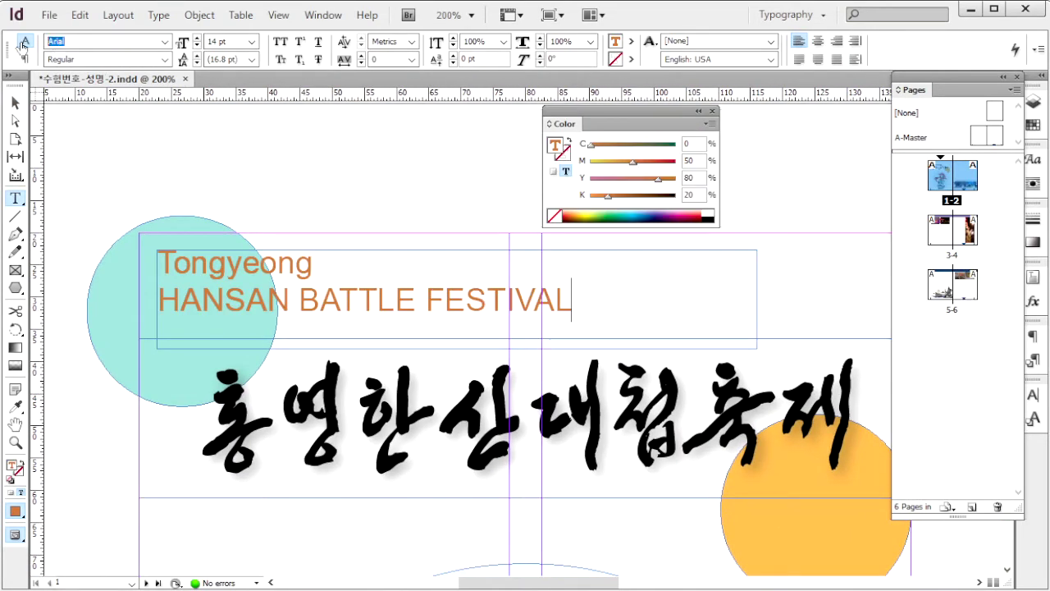
click(236, 41)
click(703, 196)
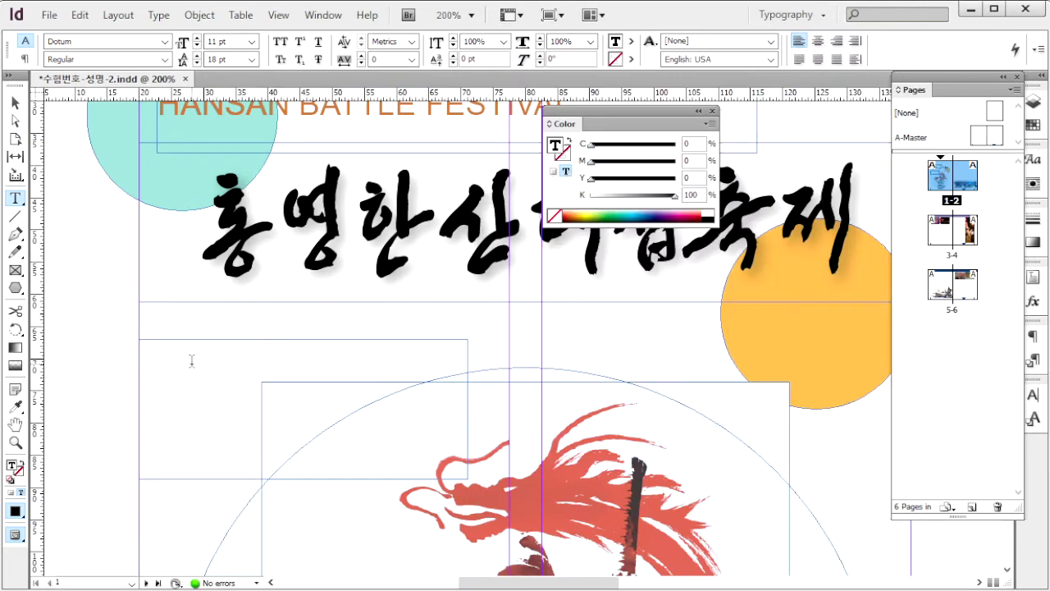
- Paste the list "01. 개최배경, 02. Joy Festival, 03. 한산대첩 이야기" in Dotum 11 pt with 18 pt leading below the title and select its first number
key(Escape)
key(ctrl+v)
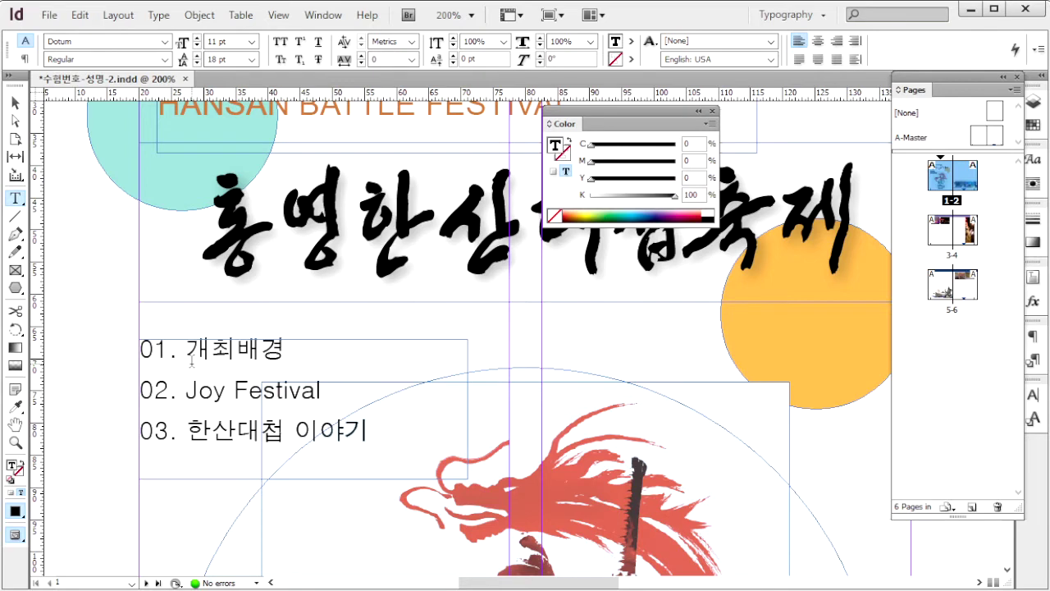
click(185, 349)
drag(185, 349, 101, 339)
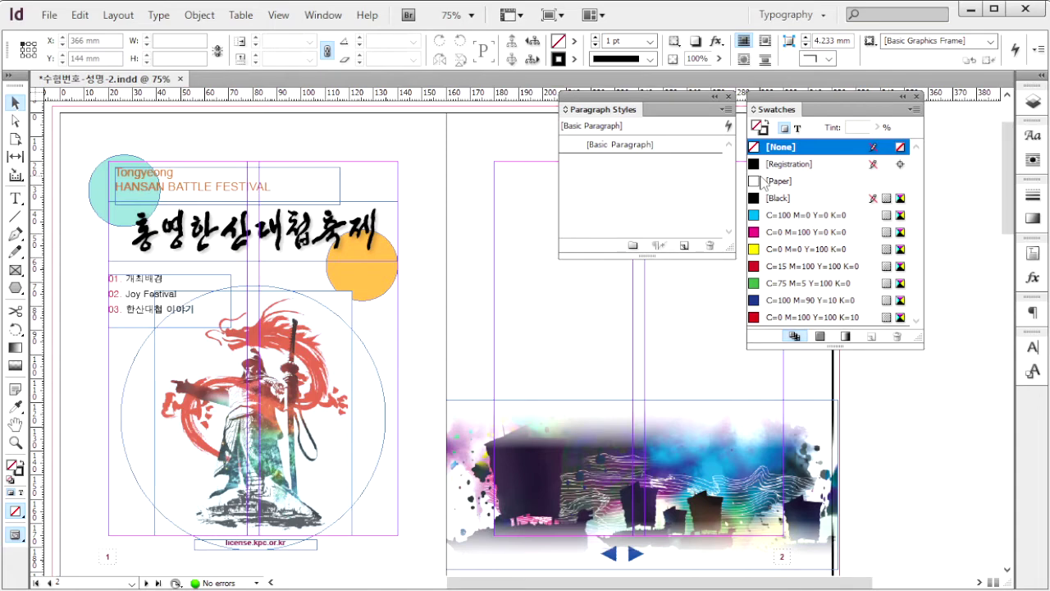
- Create a paragraph style 본문1 with Dotum Regular 10 pt, 16 pt leading and -30 tracking, and open its character colour settings
click(725, 109)
click(787, 113)
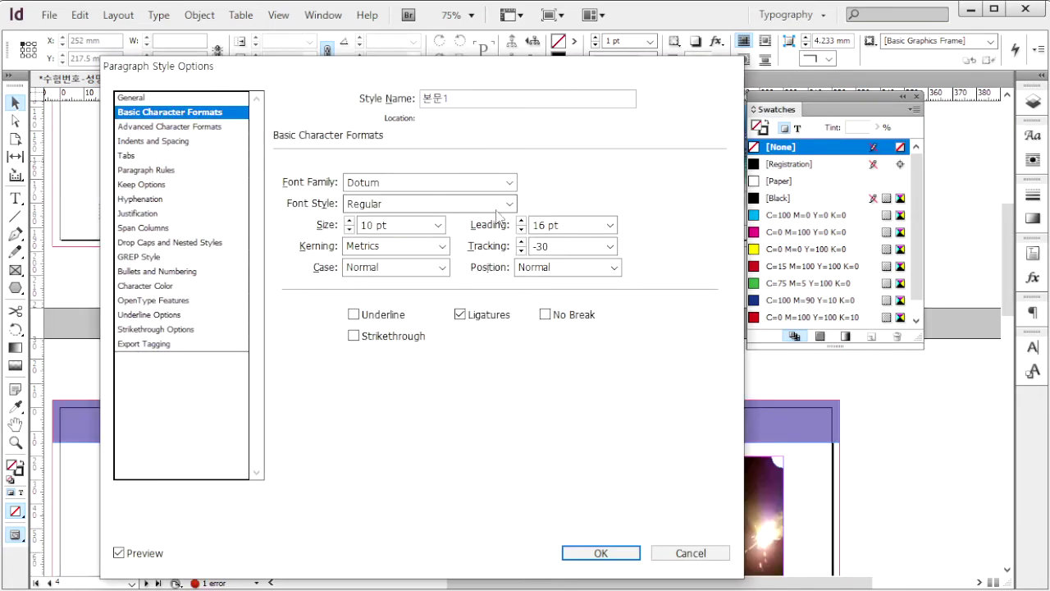
drag(461, 99, 405, 92)
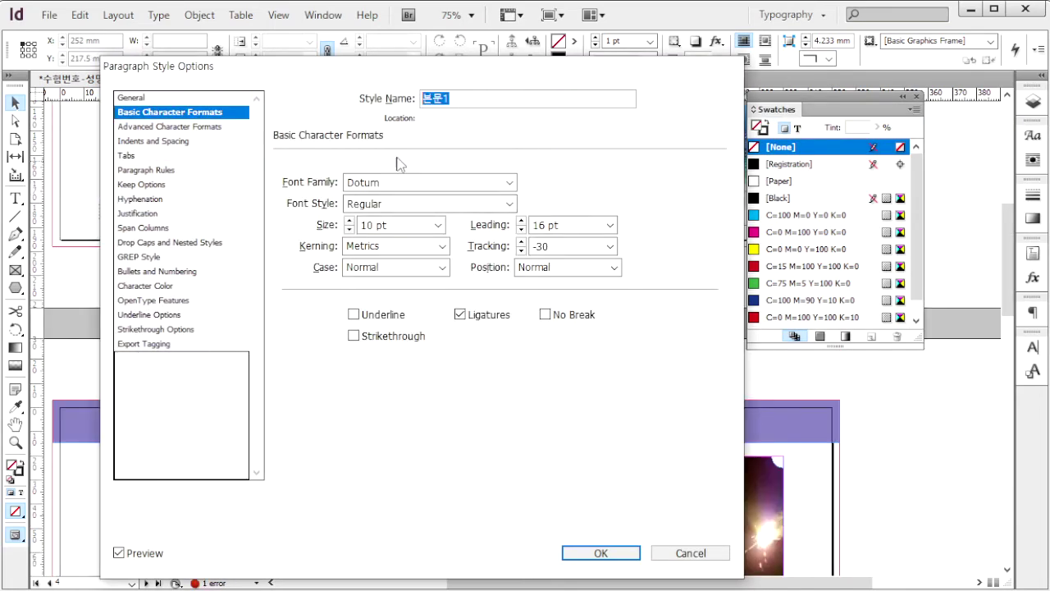
drag(389, 182, 344, 178)
click(340, 227)
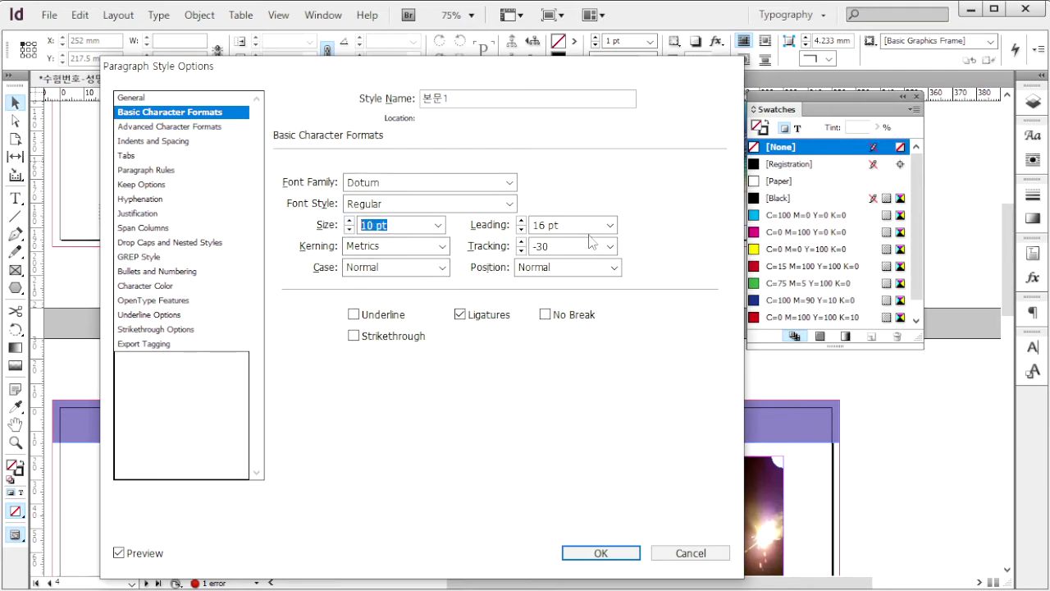
drag(561, 226, 530, 227)
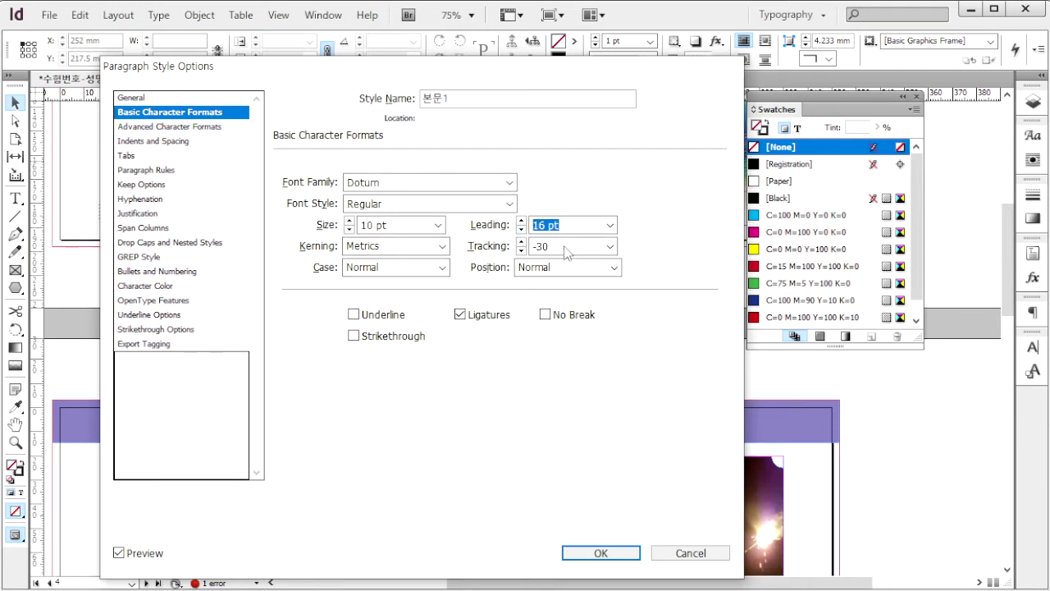
click(152, 286)
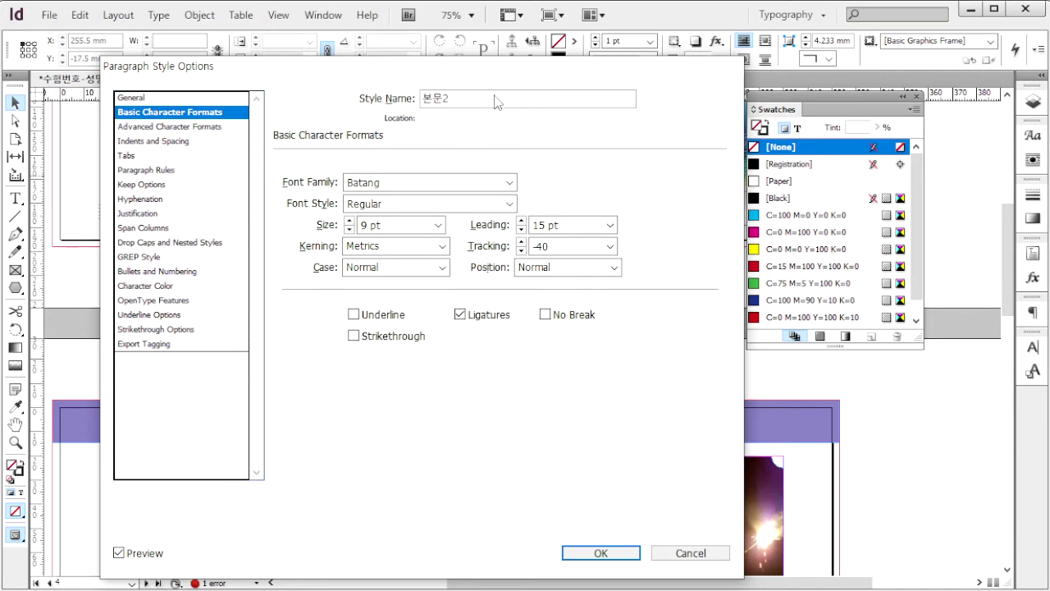
- Define the paragraph style 본문2 with Batang Regular, 9 pt size, 15 pt leading, -40 tracking and a character color
click(407, 100)
click(338, 184)
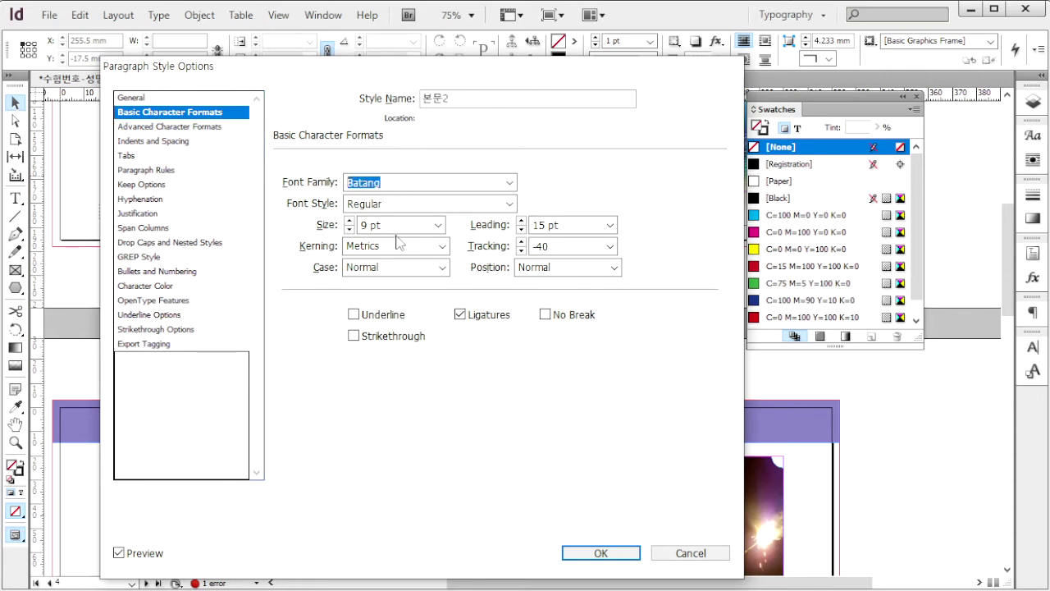
click(341, 224)
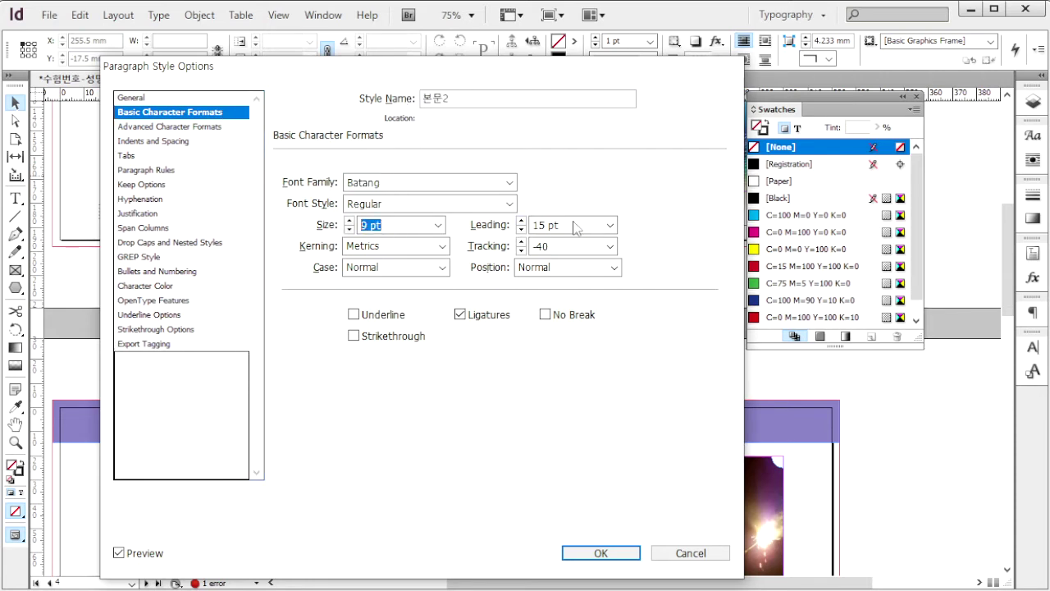
key(Tab)
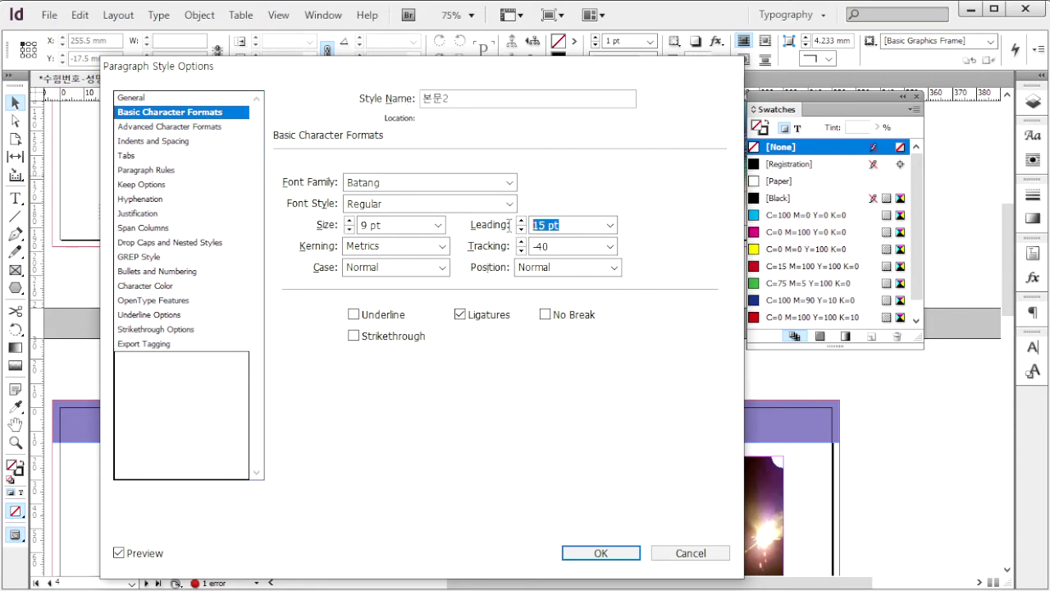
click(570, 246)
drag(552, 247, 516, 247)
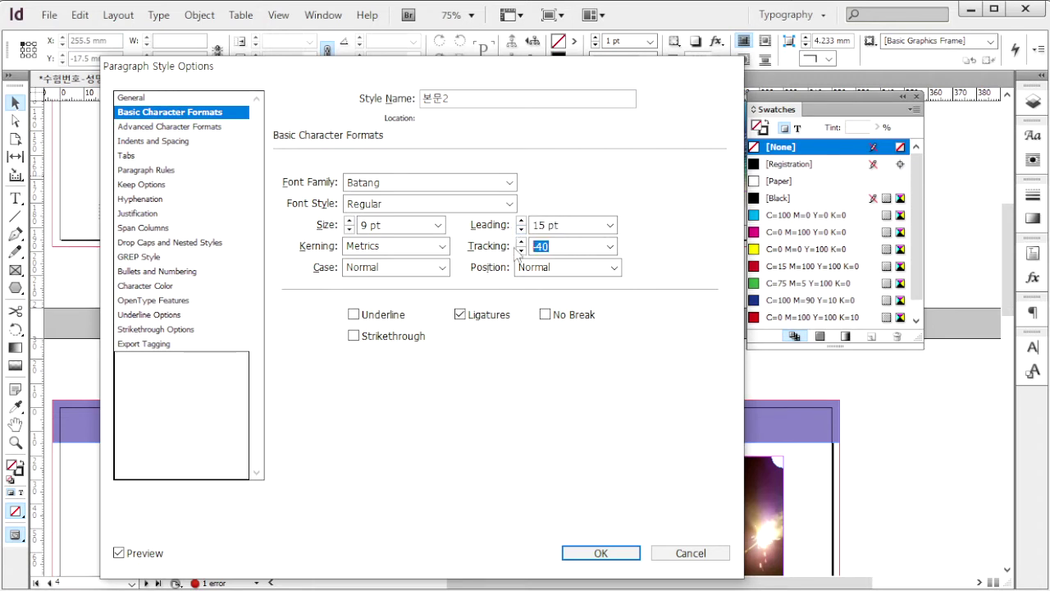
click(158, 286)
drag(544, 213, 543, 259)
click(486, 271)
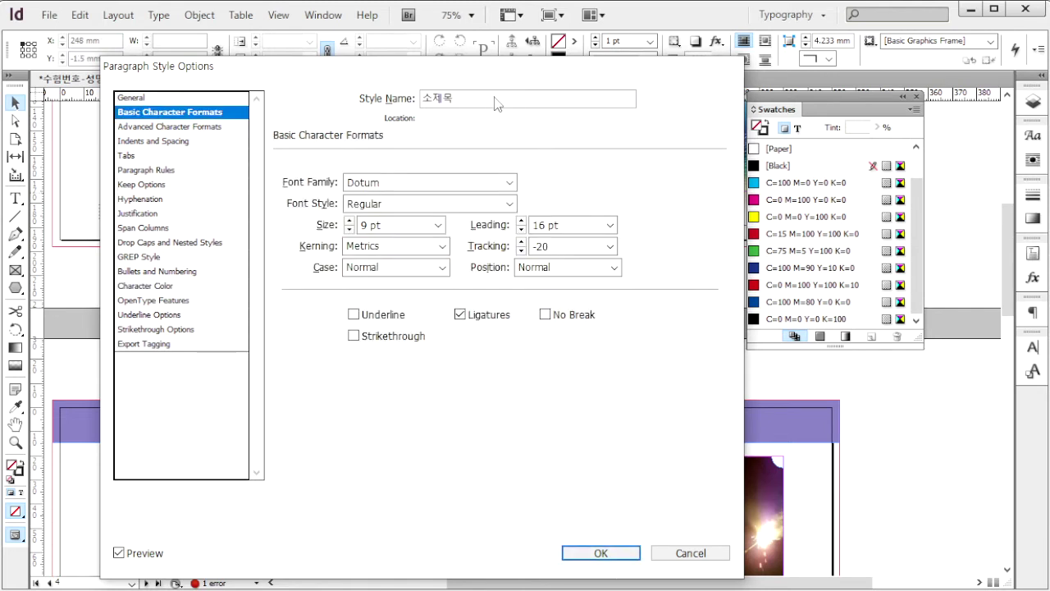
- Define the paragraph style 소제목 with Dotum Regular, 9 pt size, 16 pt leading, -20 tracking and a character color
click(383, 94)
click(386, 187)
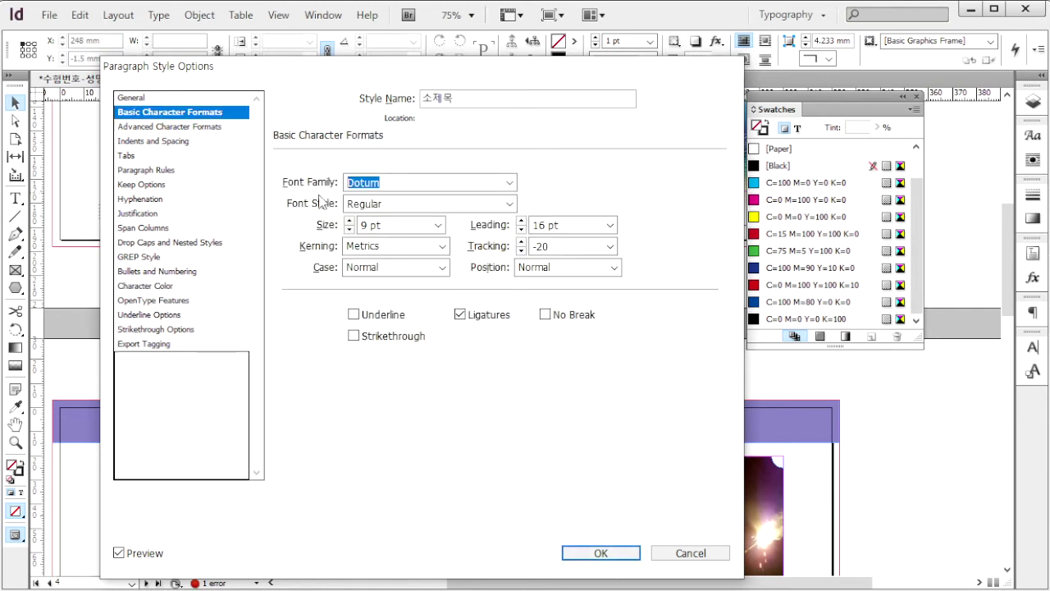
click(327, 223)
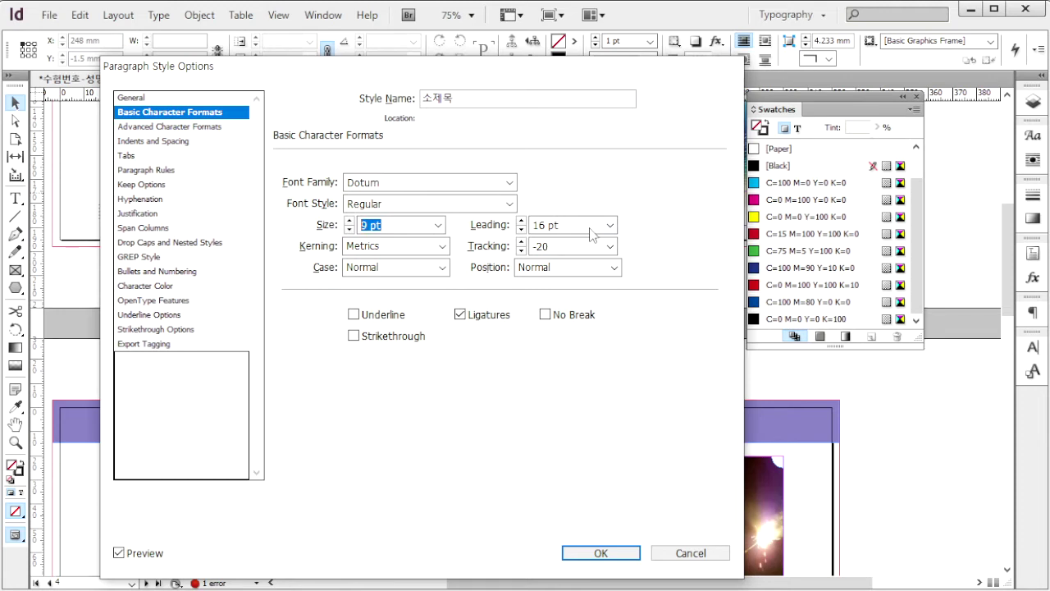
key(Tab)
click(152, 285)
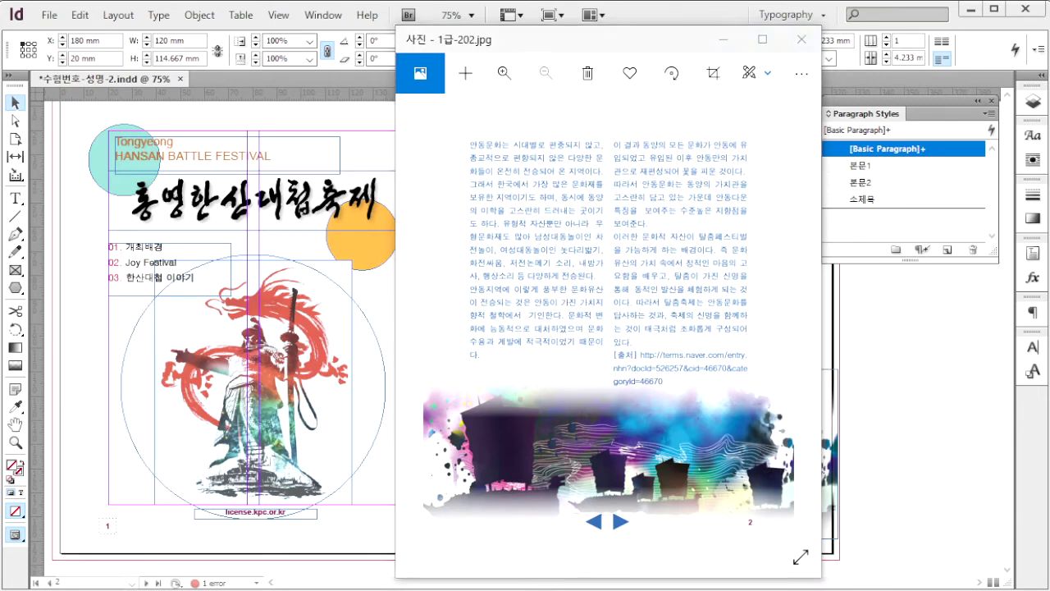
- Open 1급-13.txt and copy the first passage about Andong culture, including its source line
key(alt+Tab)
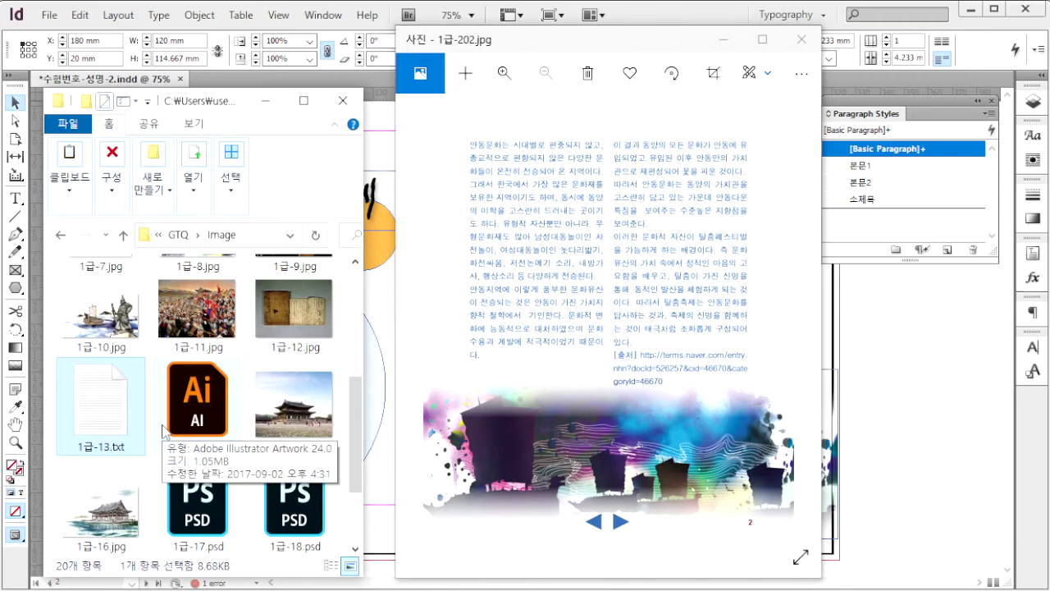
key(Return)
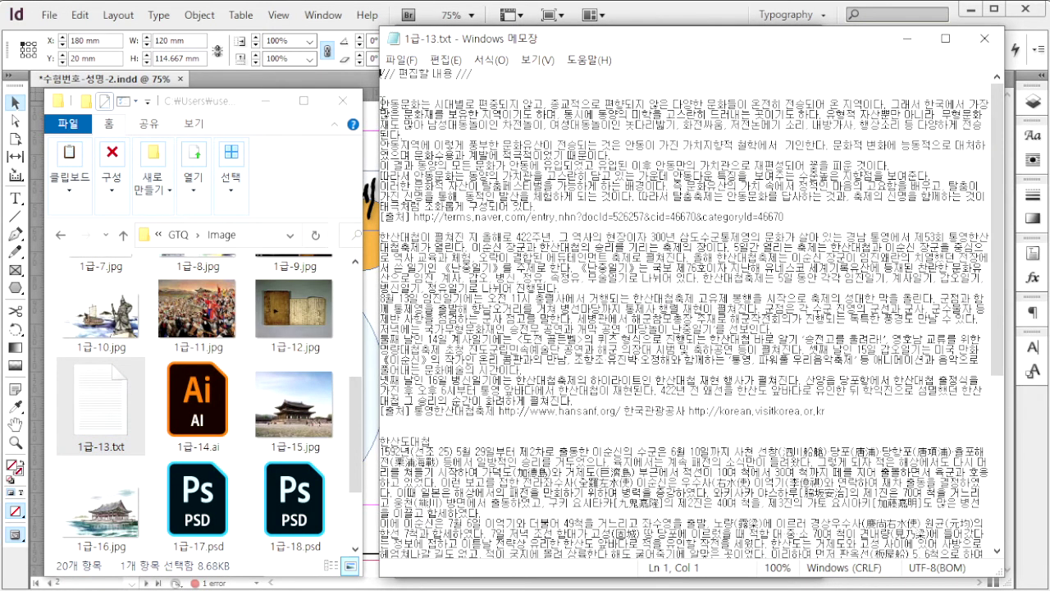
drag(382, 104, 648, 156)
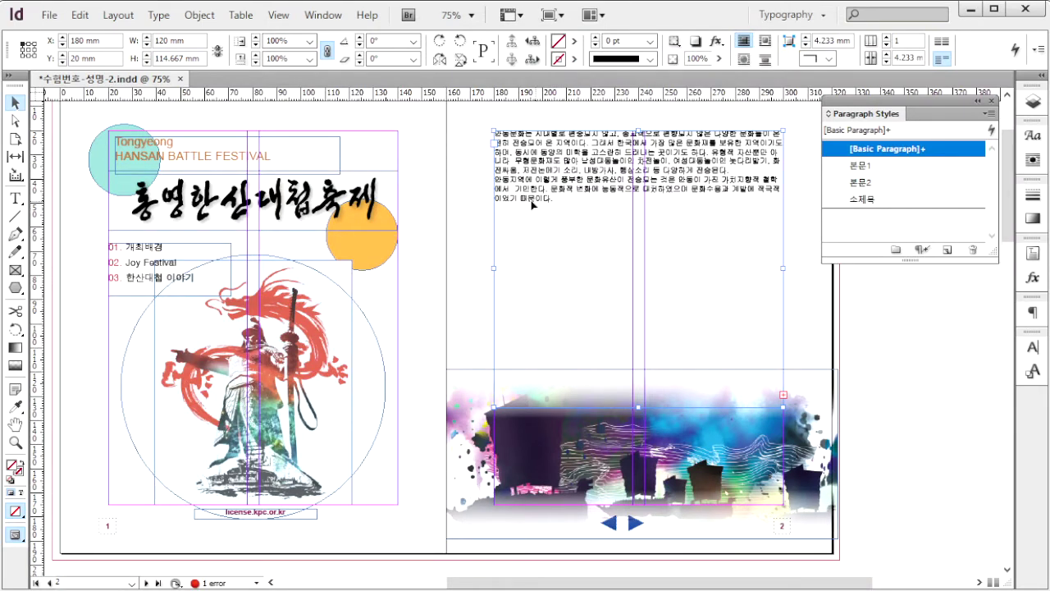
- Set the page 2 text frame to two columns with a 5 mm gutter and apply the 본문1 style to its text
click(14, 198)
drag(597, 202, 464, 129)
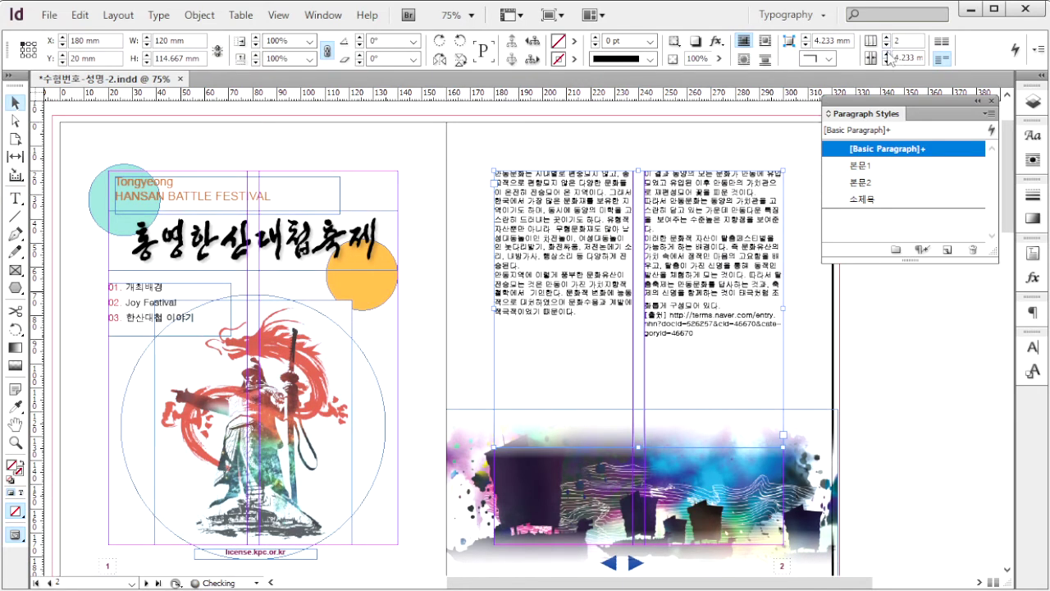
click(887, 62)
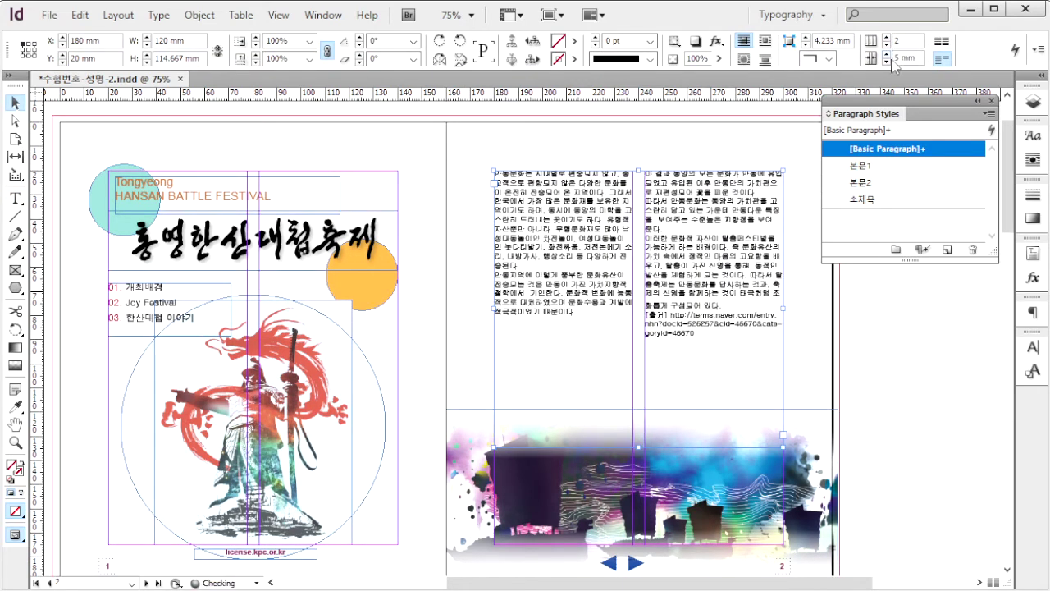
click(881, 171)
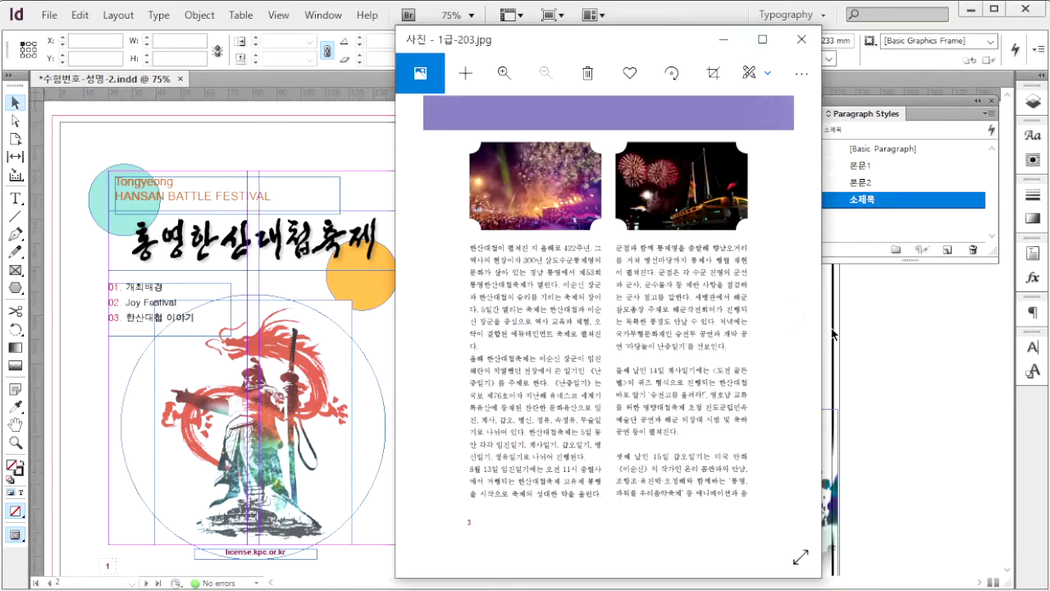
- Check the sample images of the following pages and select the second passage of 1급-13.txt, from 한산대첩이 펼쳐진 through its source line
click(798, 320)
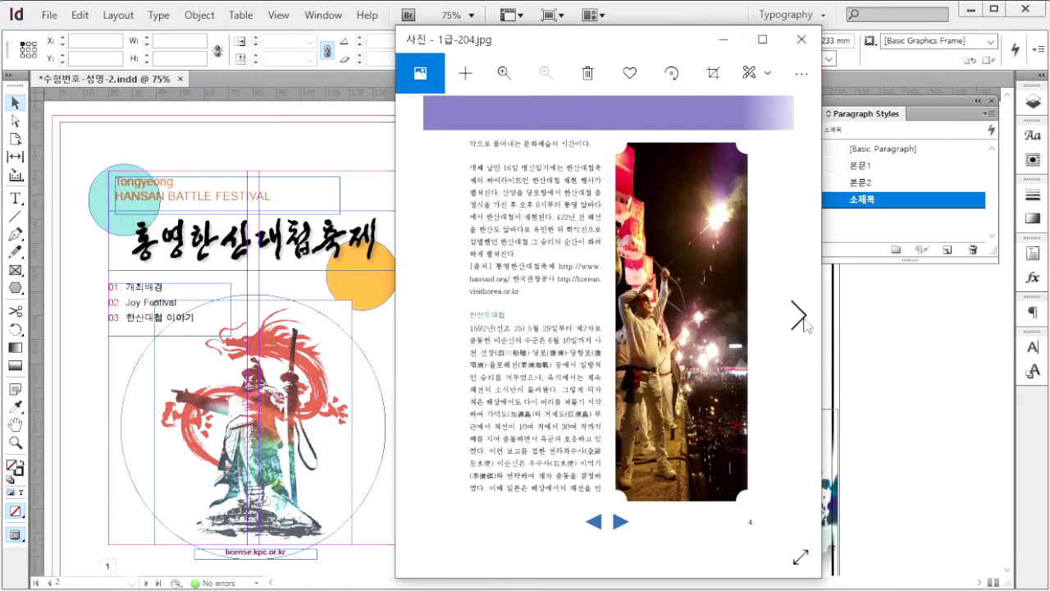
click(799, 322)
click(799, 322)
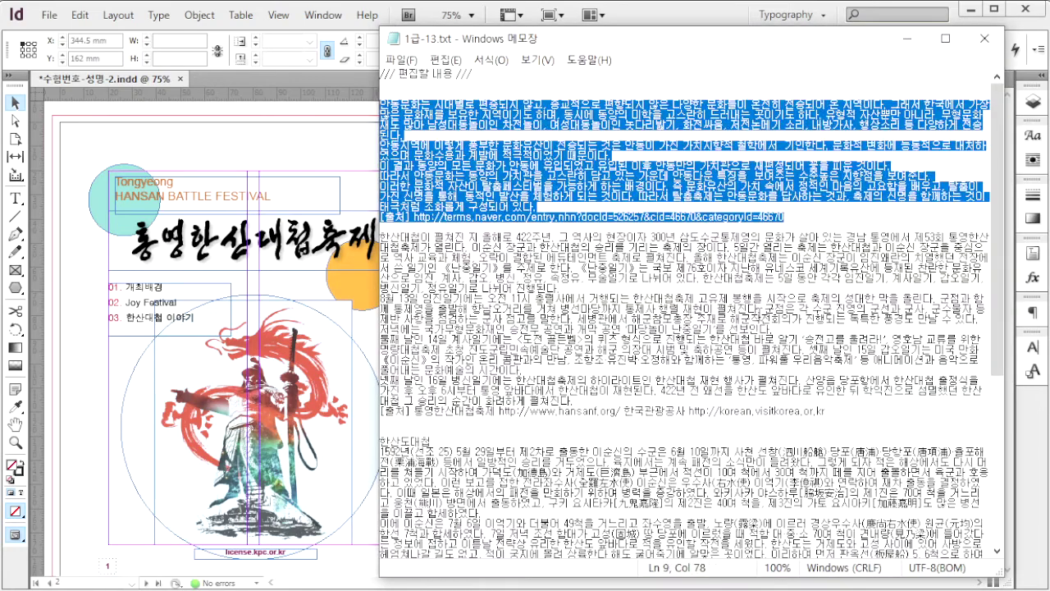
click(761, 317)
click(827, 412)
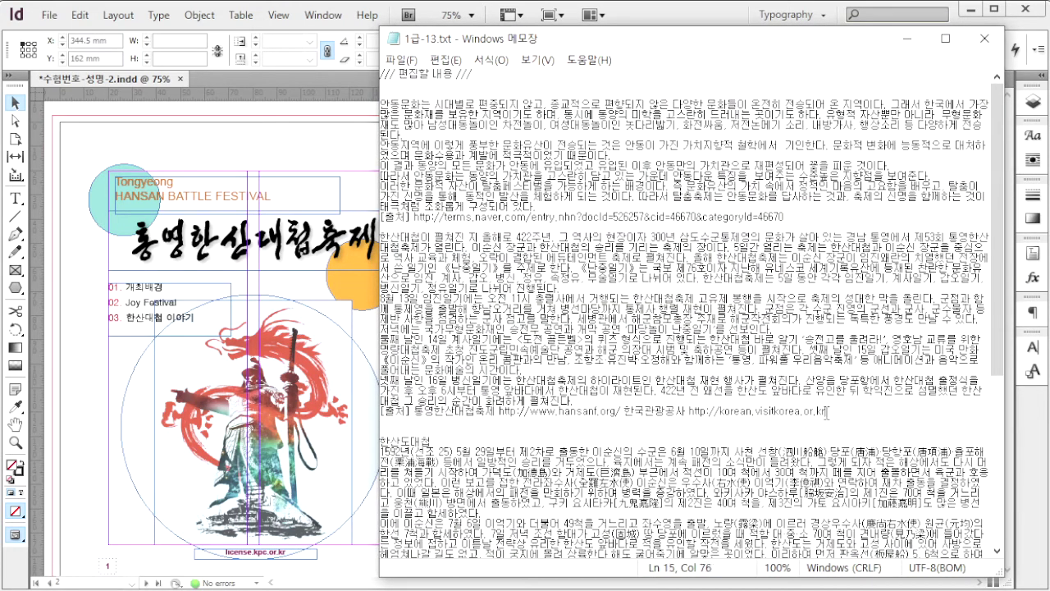
drag(827, 413, 376, 237)
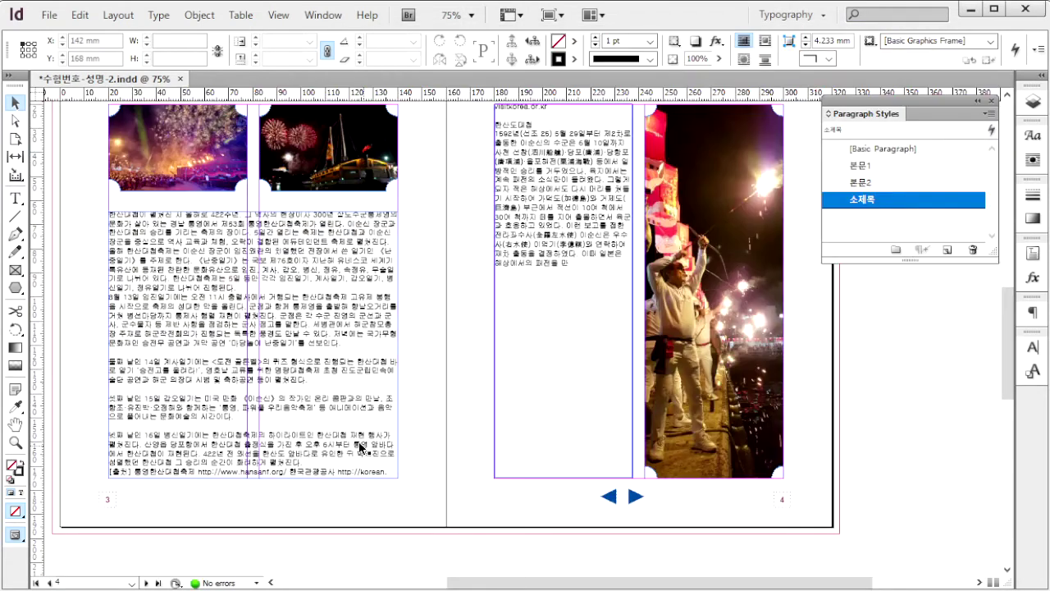
- Compare the spreads with the sample images and set the text frames on pages 3, 5 and 6 to two columns
scroll(343, 433, down, 15)
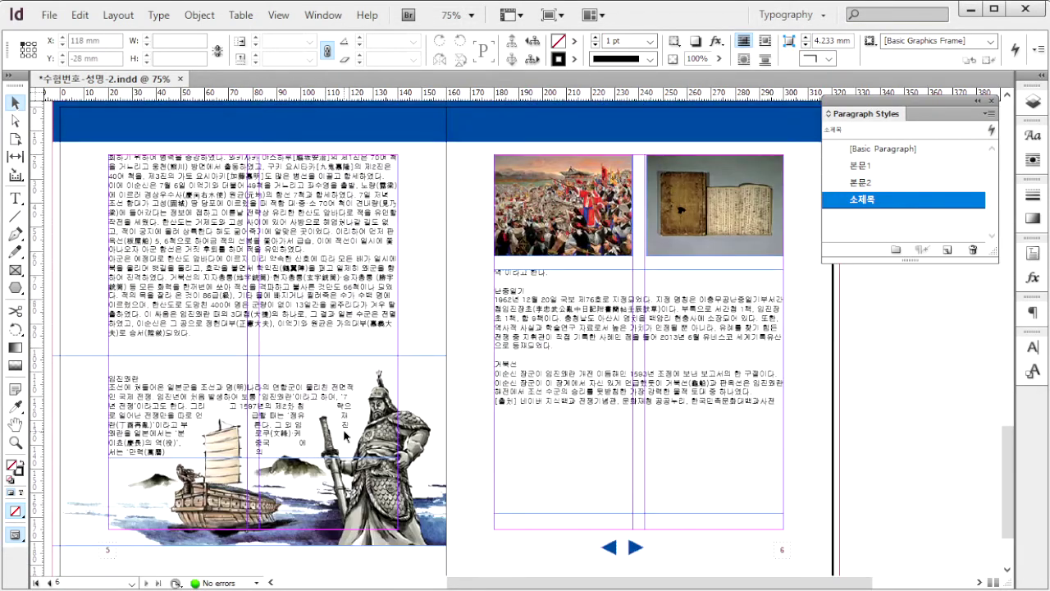
scroll(608, 357, up, 8)
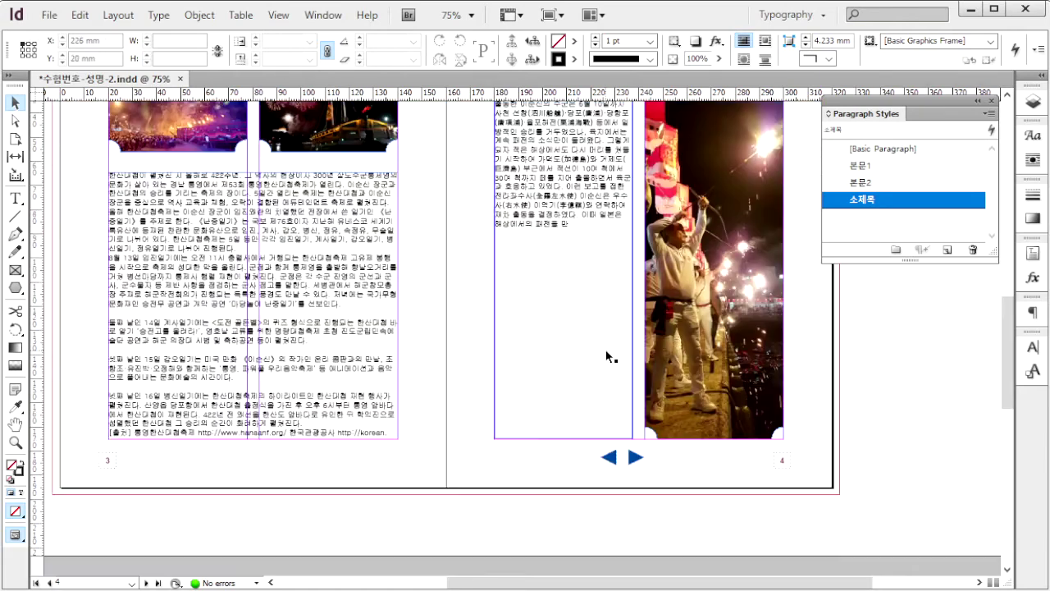
key(alt+Tab)
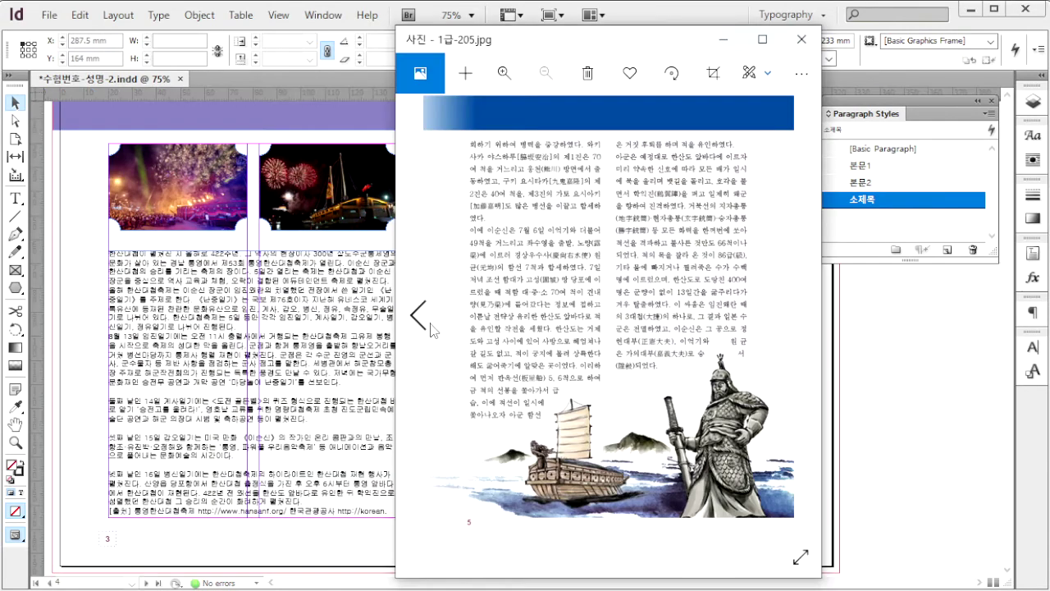
click(418, 318)
click(801, 40)
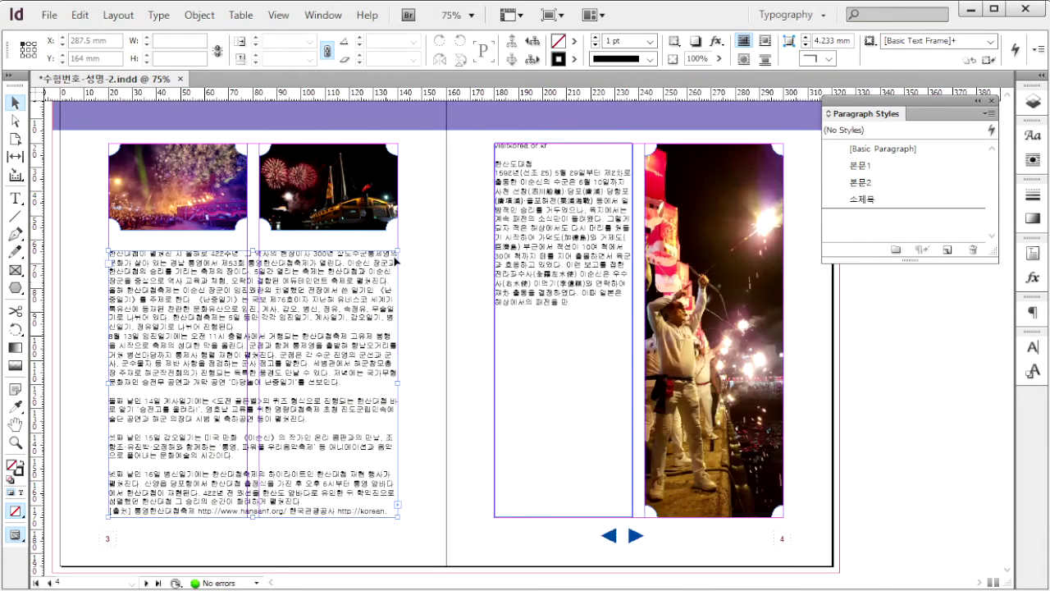
click(885, 36)
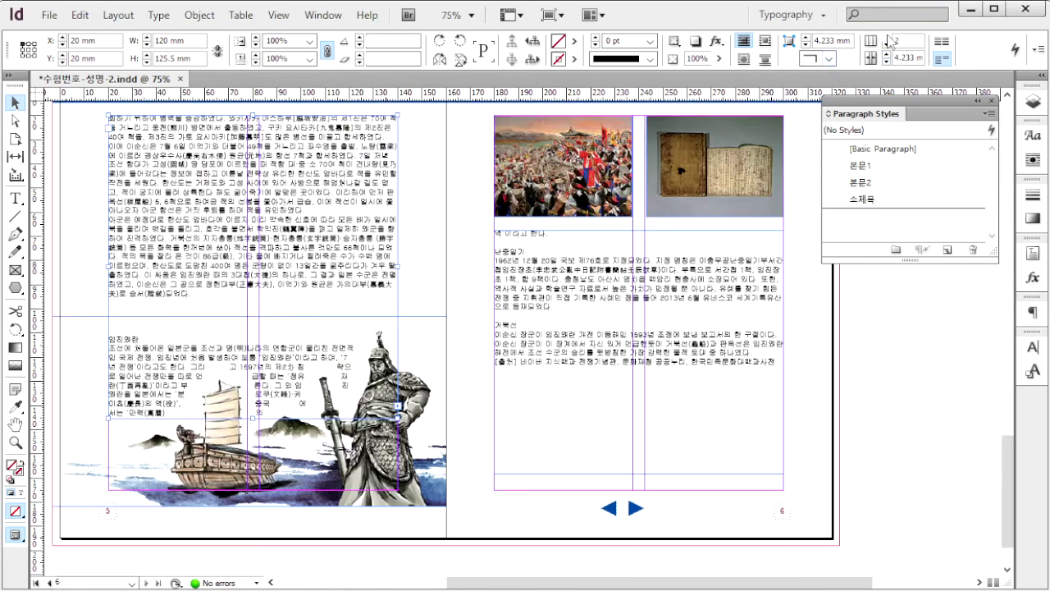
click(885, 36)
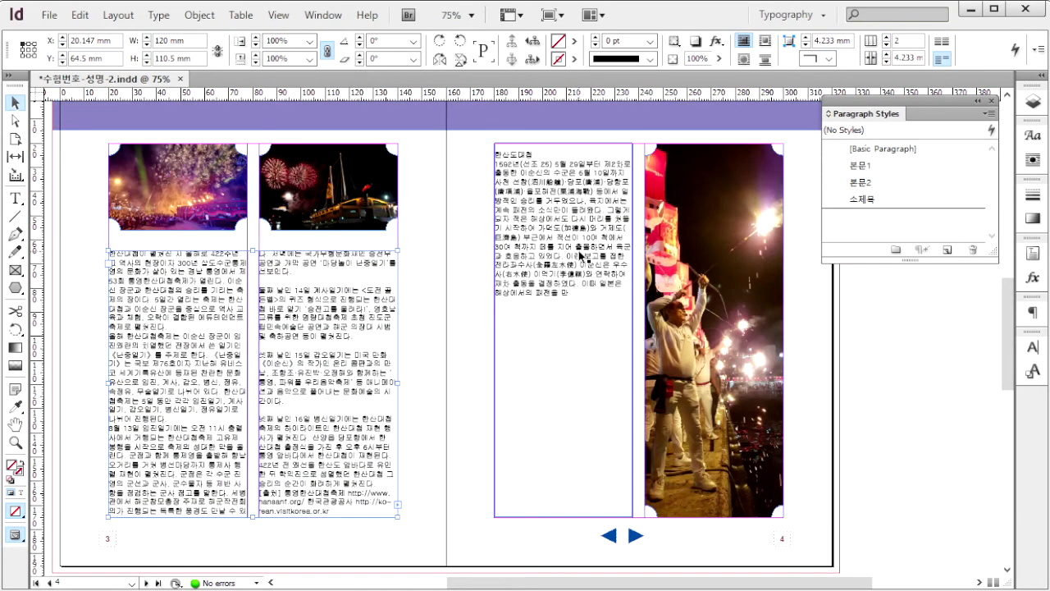
- Apply the 본문2 paragraph style to the entire linked story on pages 3 to 6
click(880, 189)
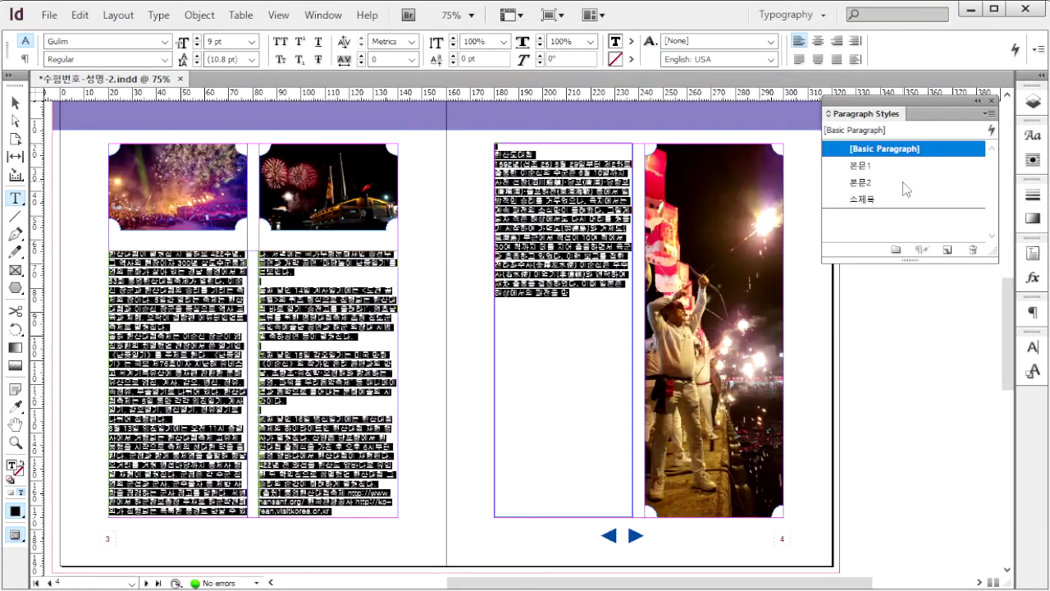
click(903, 182)
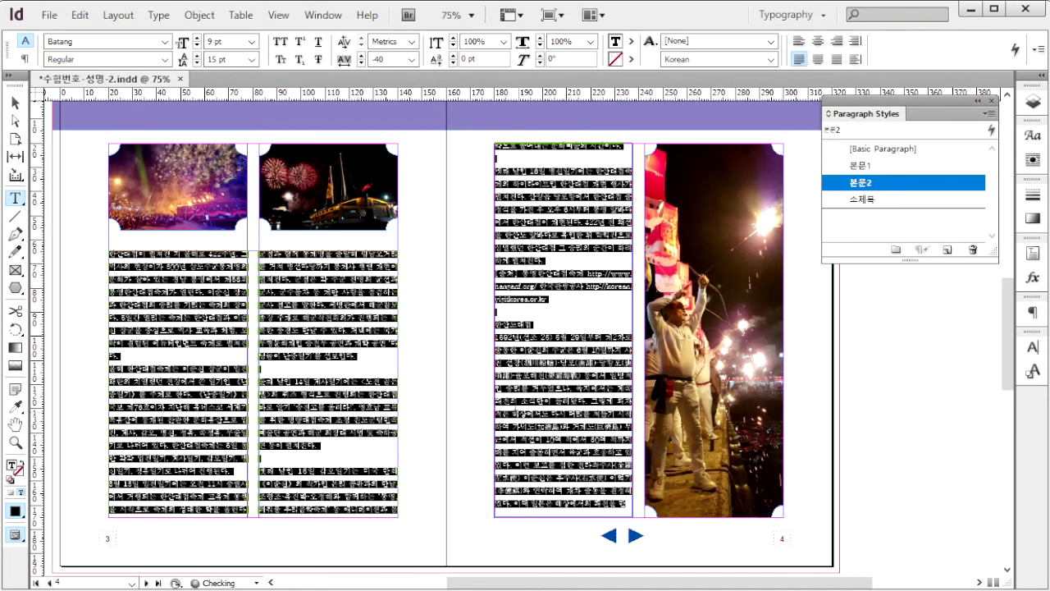
scroll(516, 397, down, 3)
scroll(515, 398, down, 4)
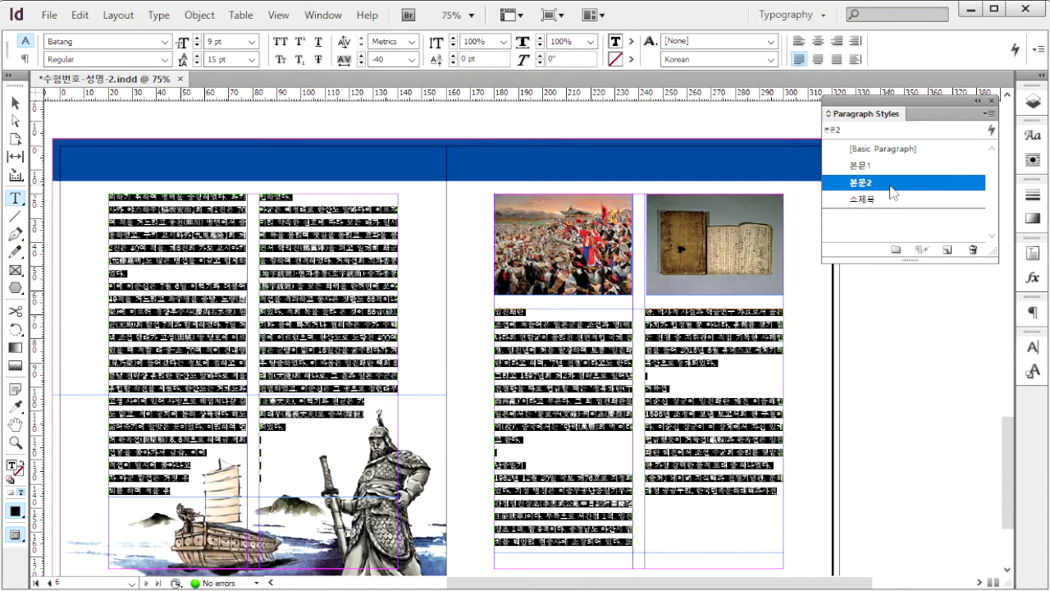
- Apply the 소제목 paragraph style to the story's subheadings, from 한산도대첩 on page 4 to 거북선 on page 6
scroll(598, 410, up, 12)
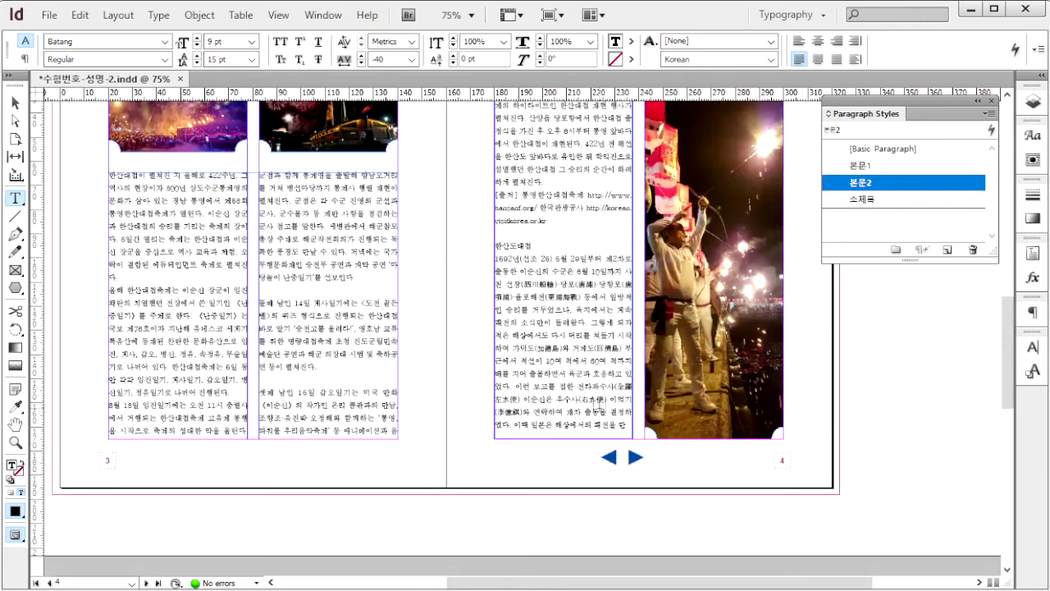
scroll(598, 402, up, 2)
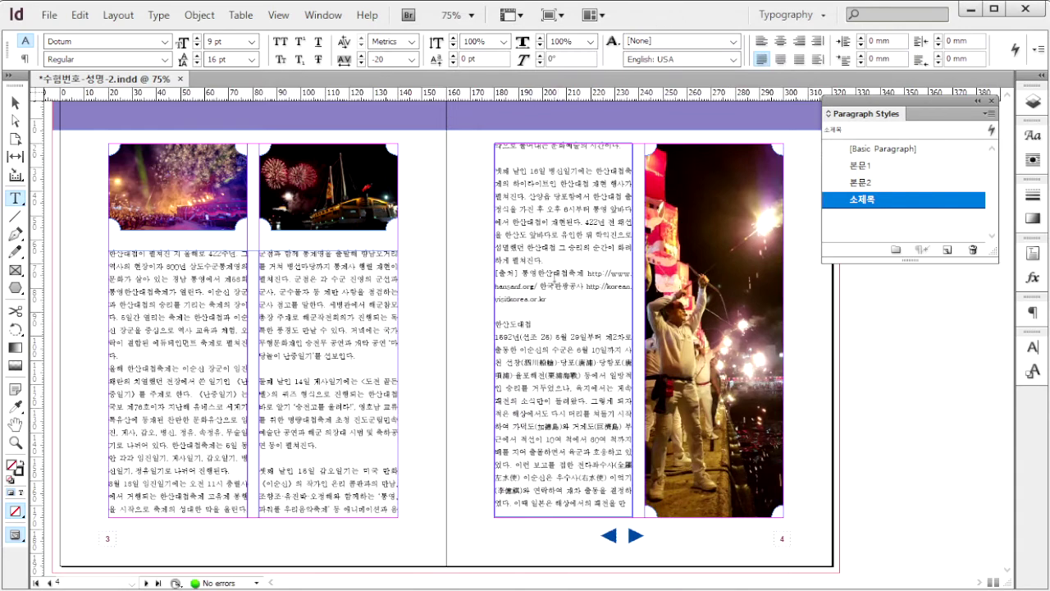
click(535, 320)
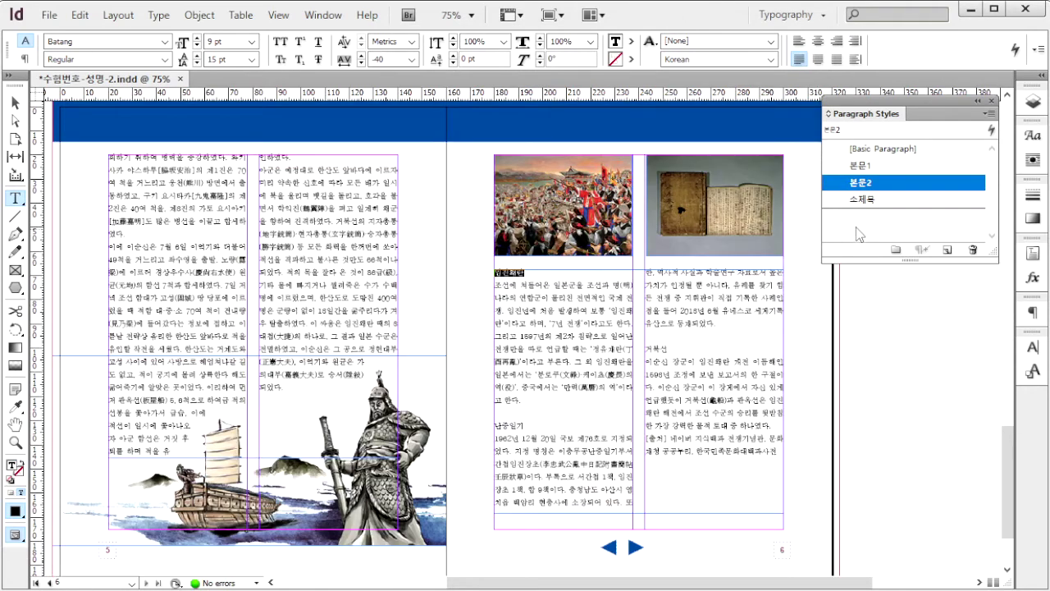
click(886, 199)
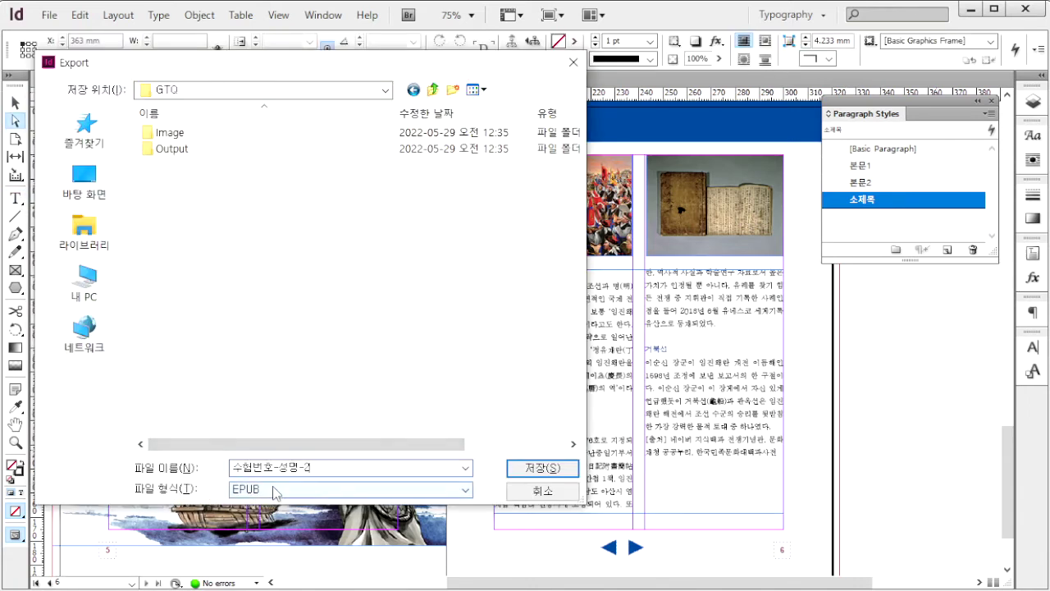
- Export the document as the EPUB file 수험번호-성명-2, using version EPUB 3.0 and a cover rasterized from the first page
click(538, 468)
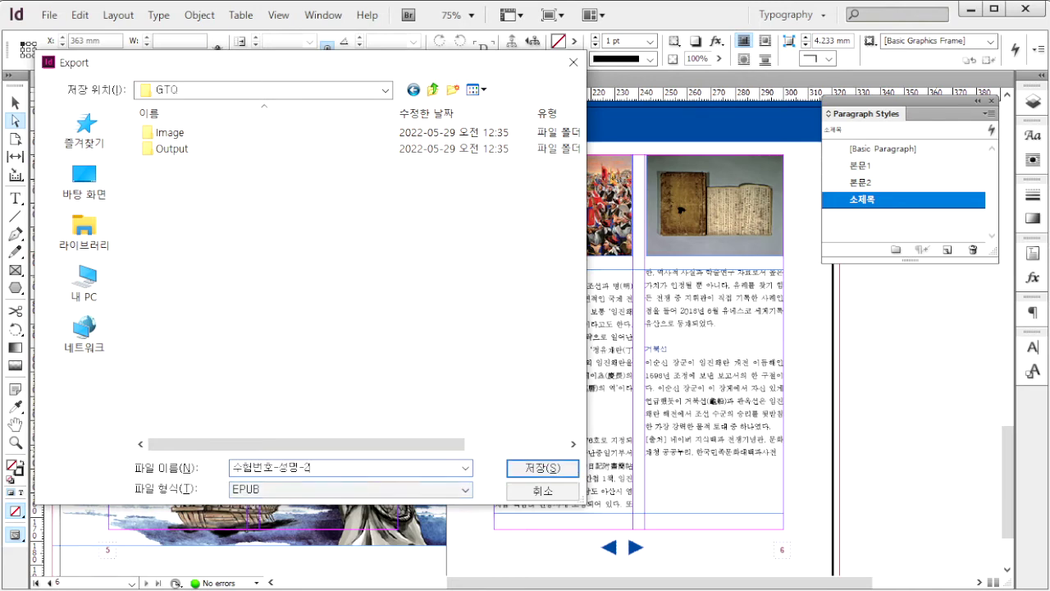
click(468, 109)
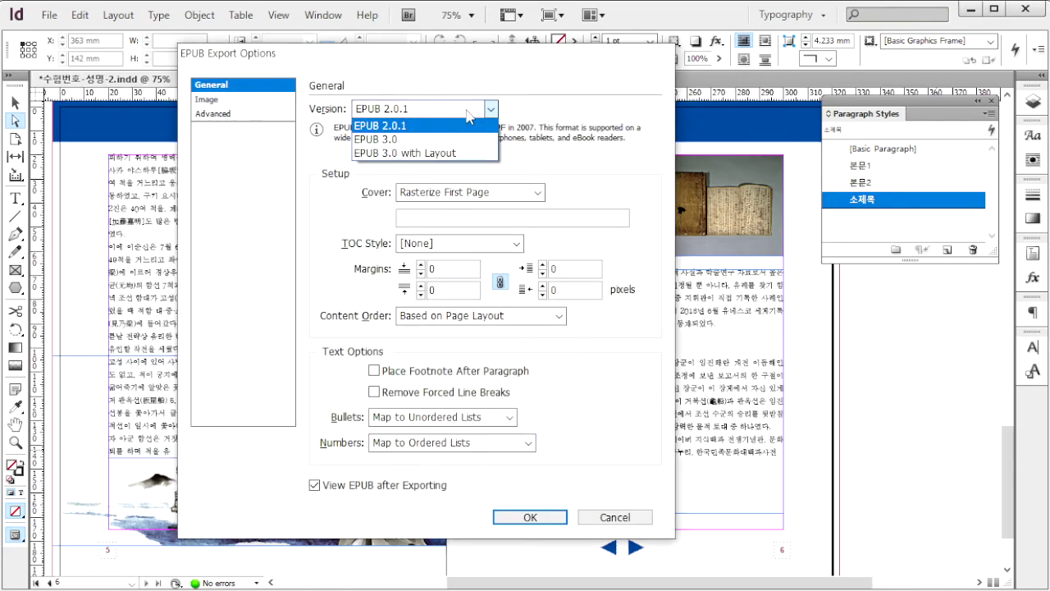
click(399, 143)
click(492, 200)
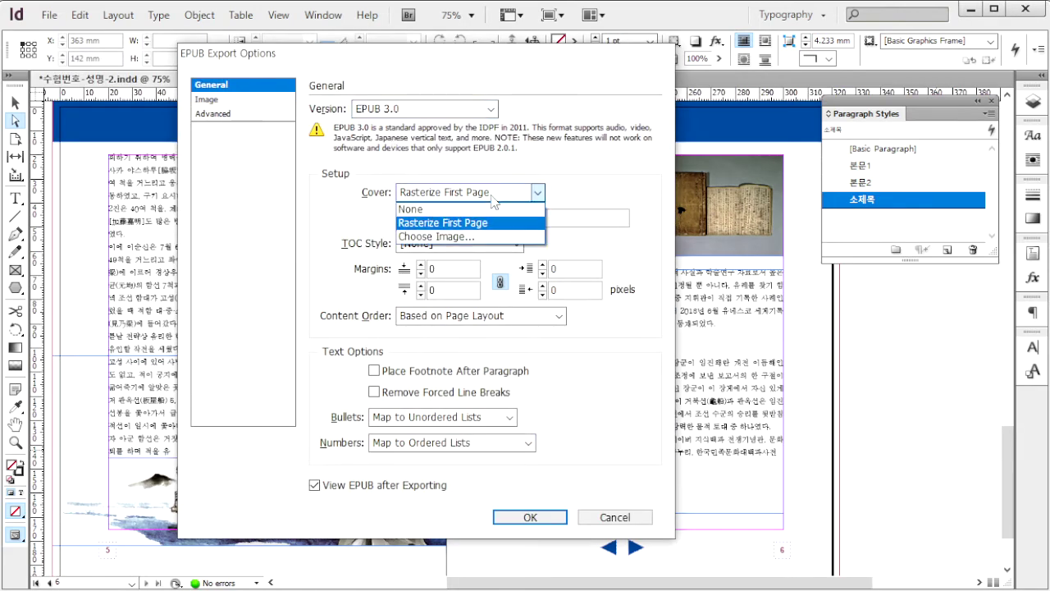
click(493, 199)
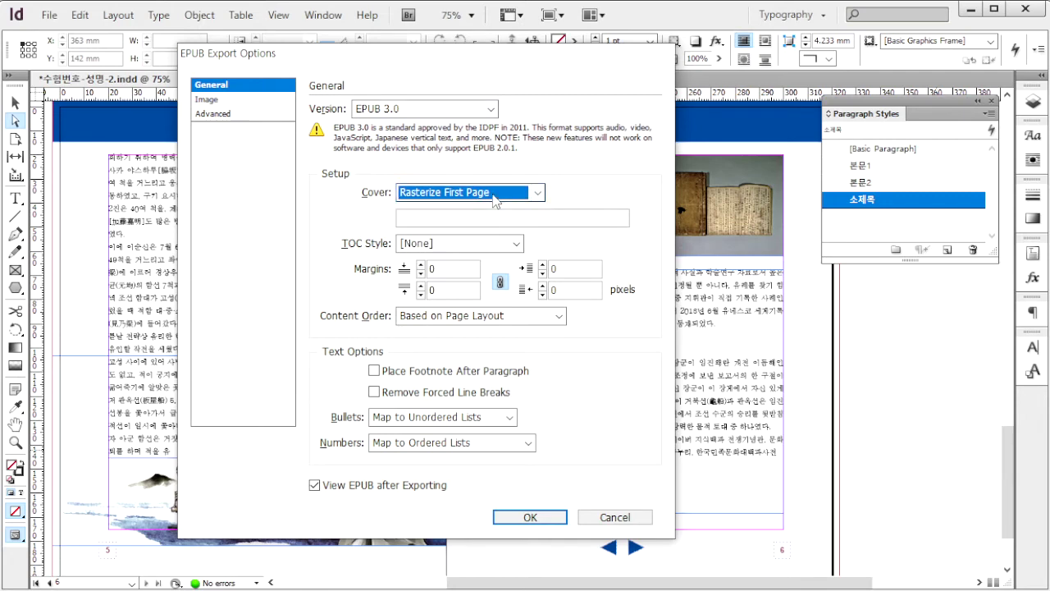
click(543, 518)
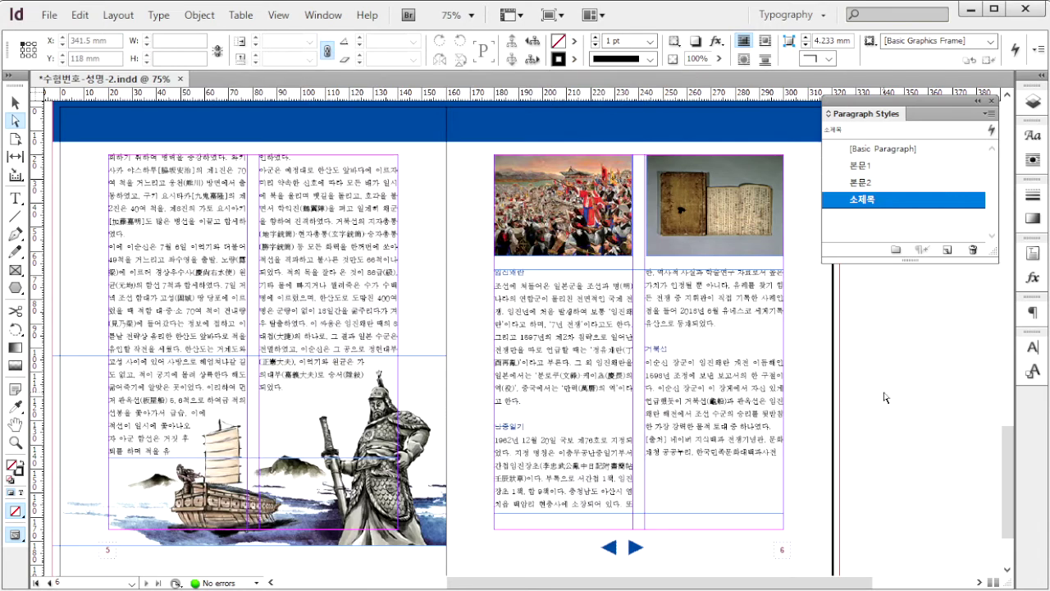
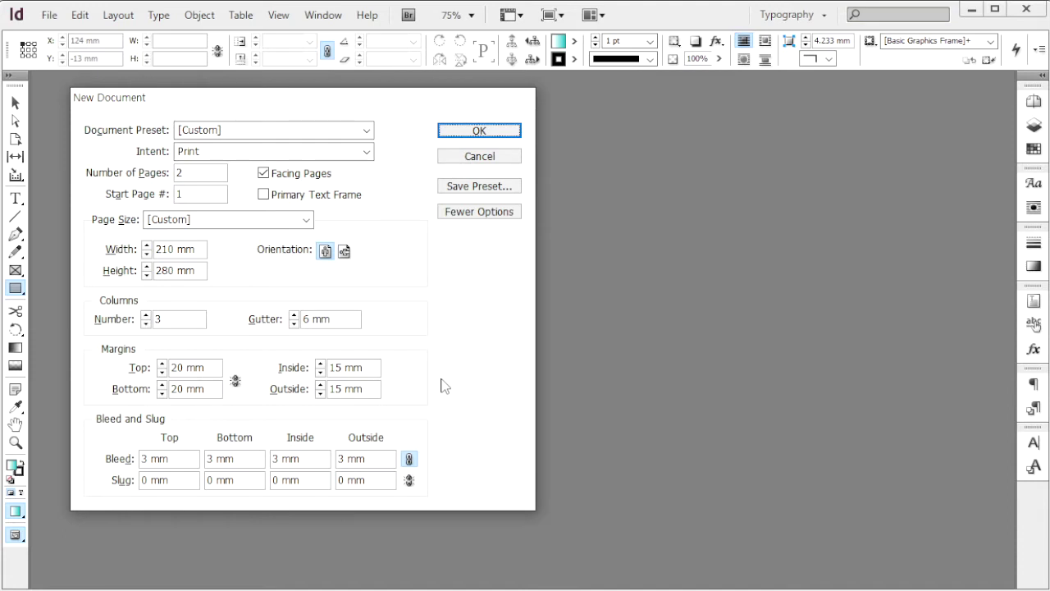
- Create a 2-page 210 × 280 mm document with three columns, 6 mm gutter, 20 mm top/bottom and 15 mm side margins, and 3 mm bleed
double_click(184, 173)
drag(199, 250, 149, 245)
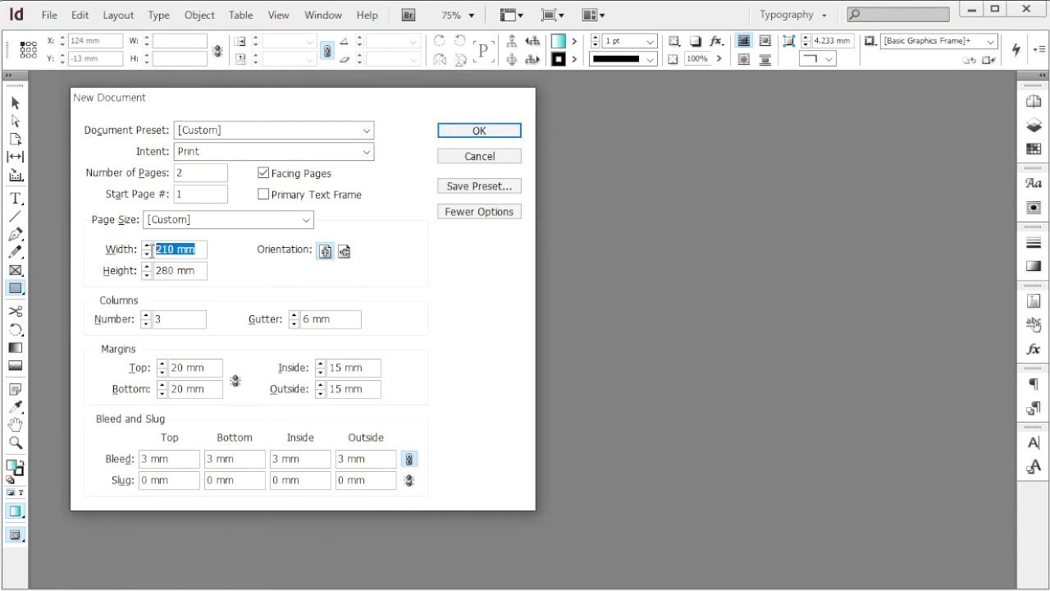
drag(200, 272, 149, 269)
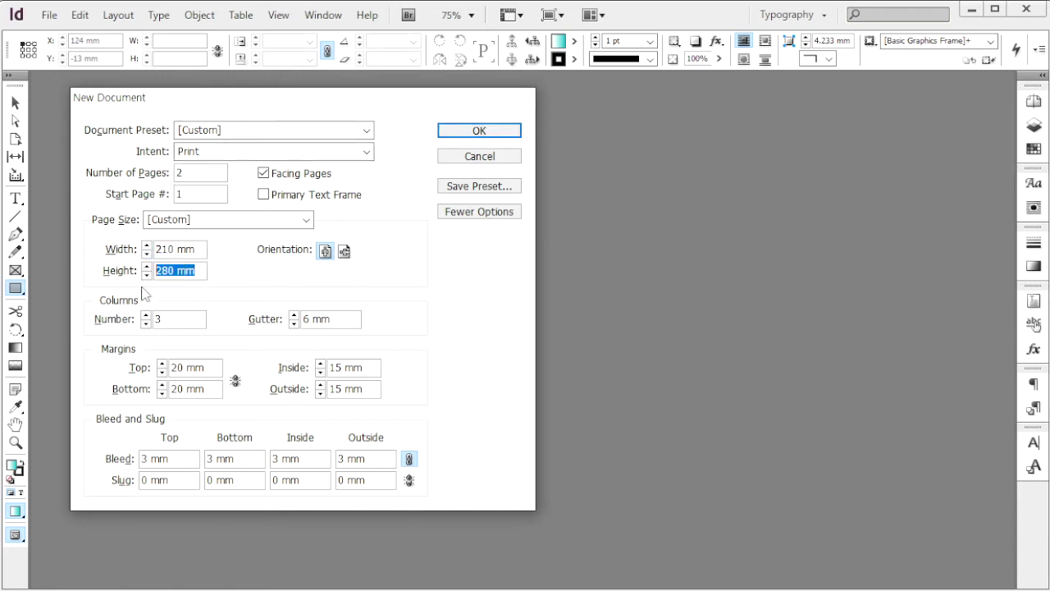
double_click(174, 323)
click(349, 319)
double_click(306, 320)
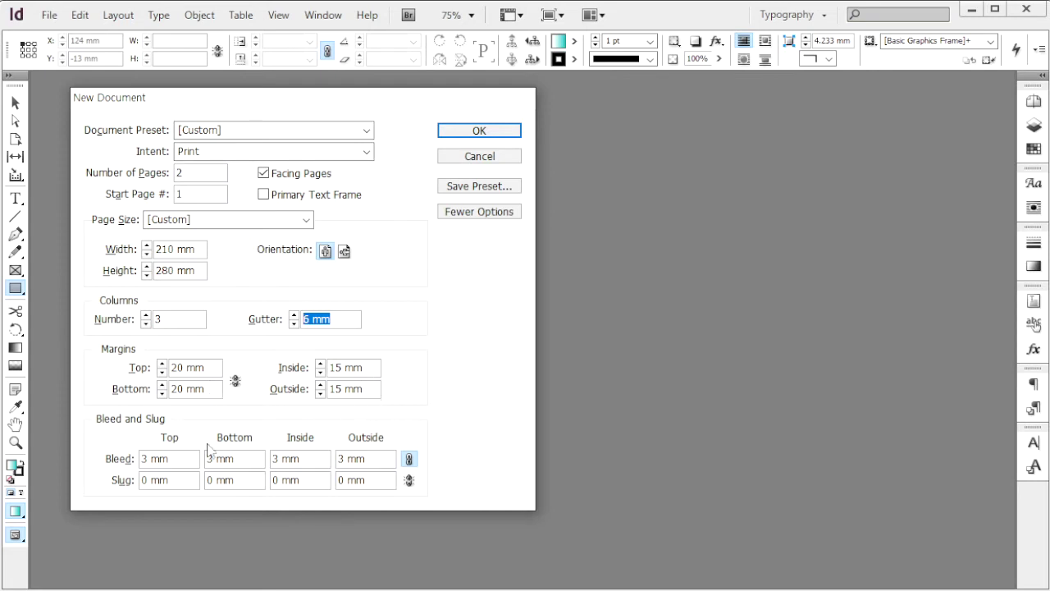
click(116, 461)
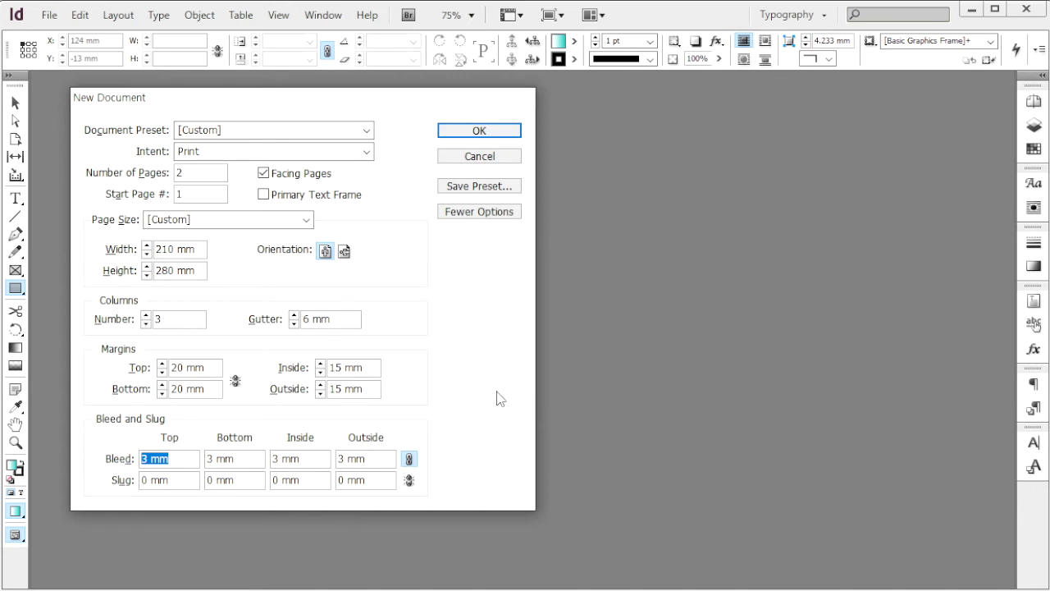
key(Return)
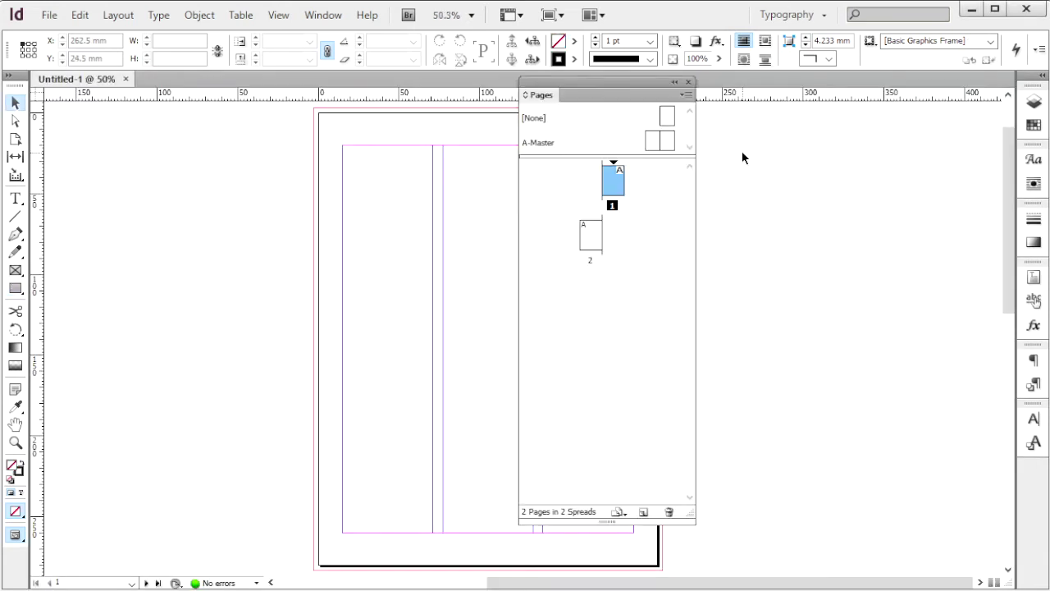
- Turn off document page shuffling to join pages 1 and 2 into one spread, and save the document as 수험번호-성명-1
click(590, 236)
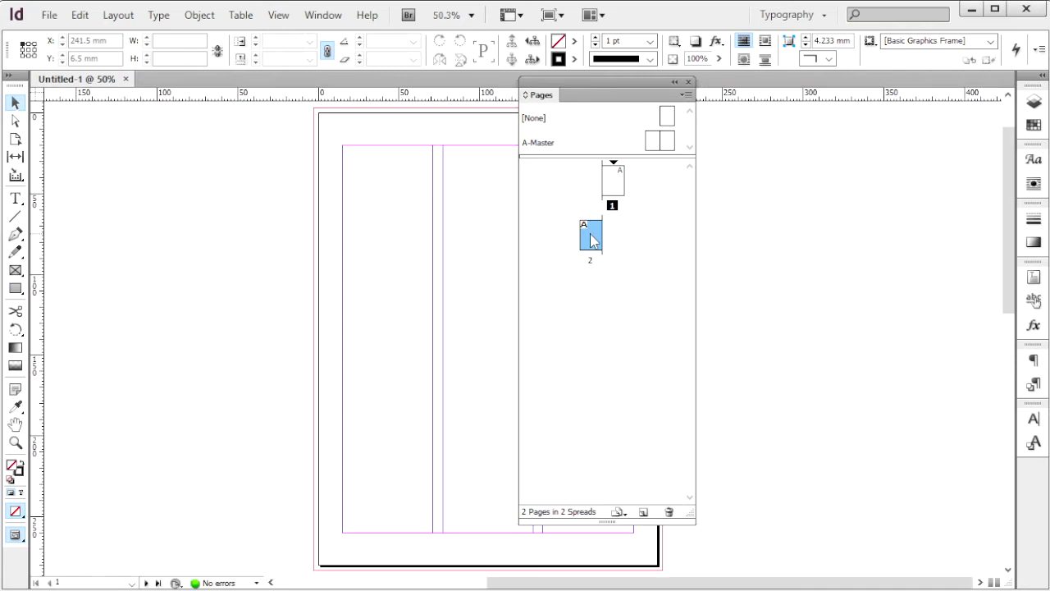
right_click(592, 237)
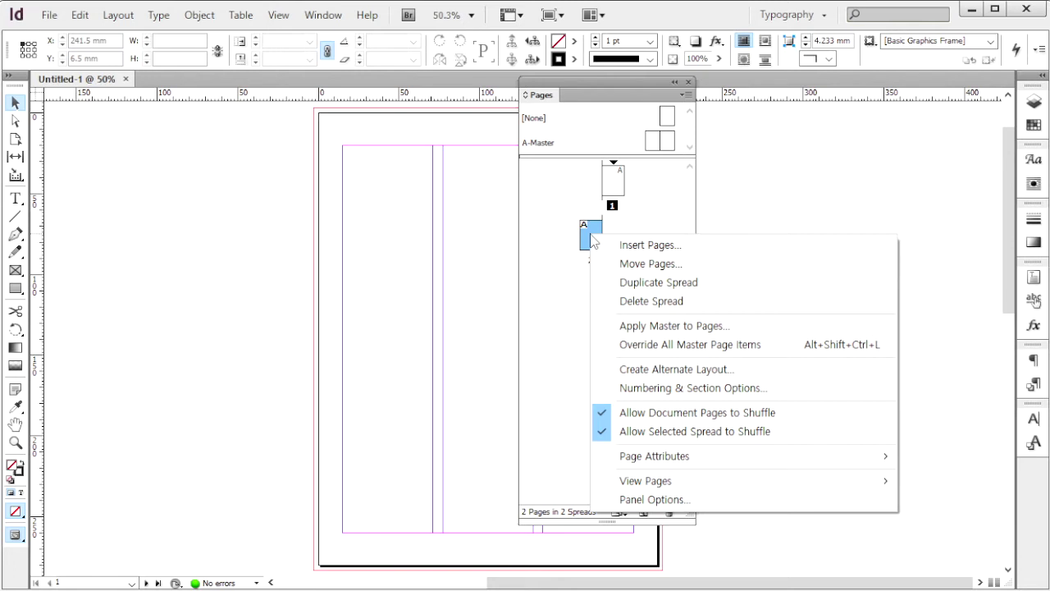
click(628, 415)
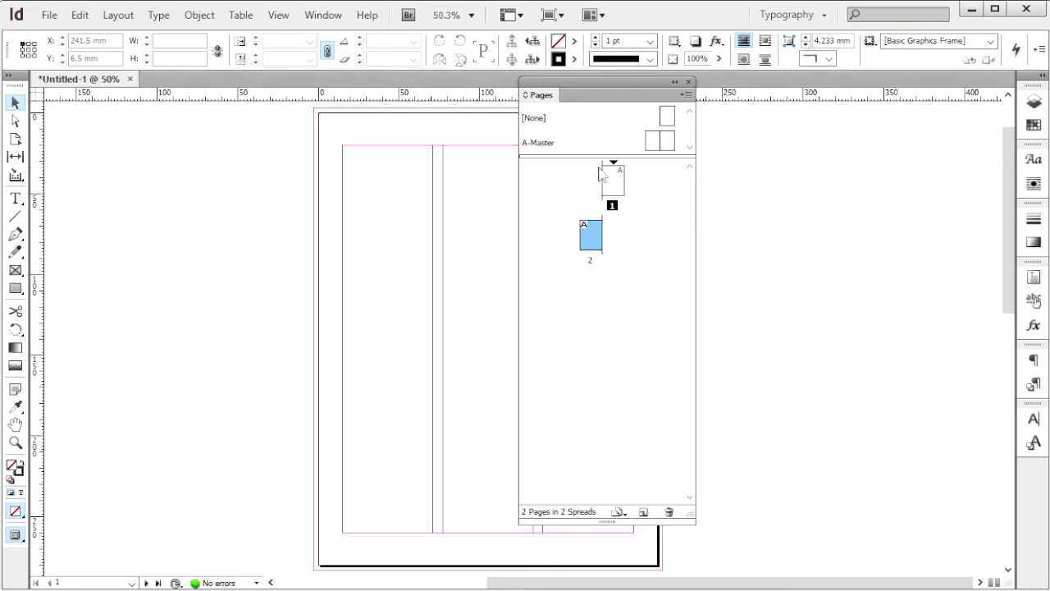
drag(594, 246, 600, 204)
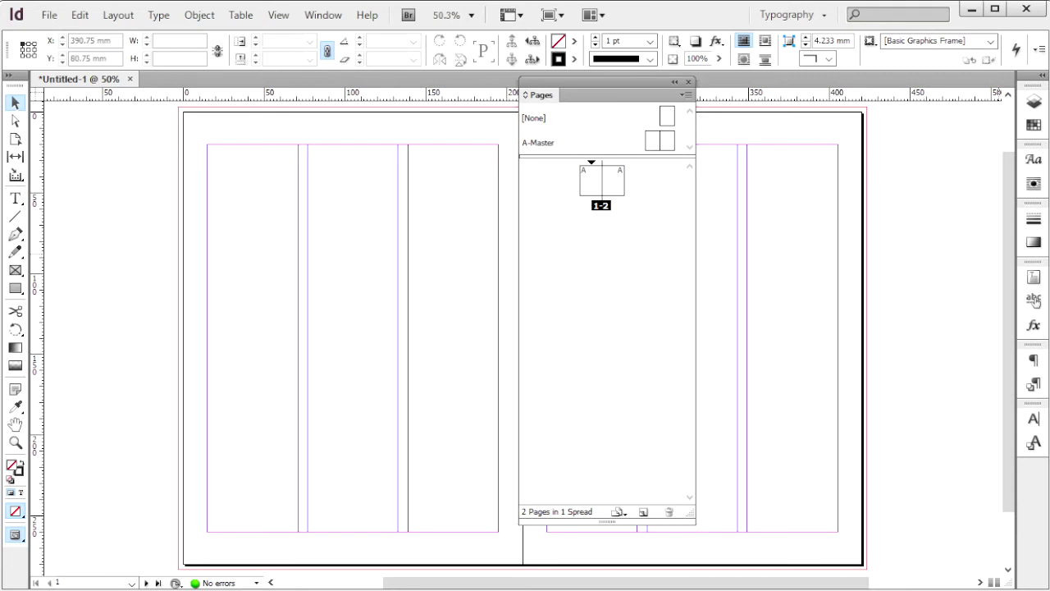
key(ctrl+s)
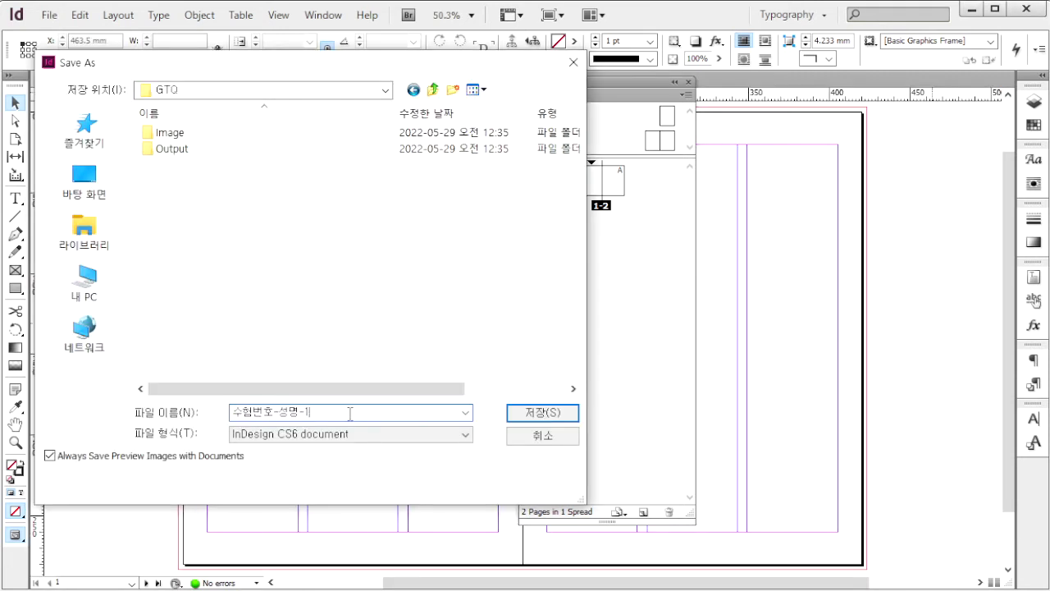
key(Return)
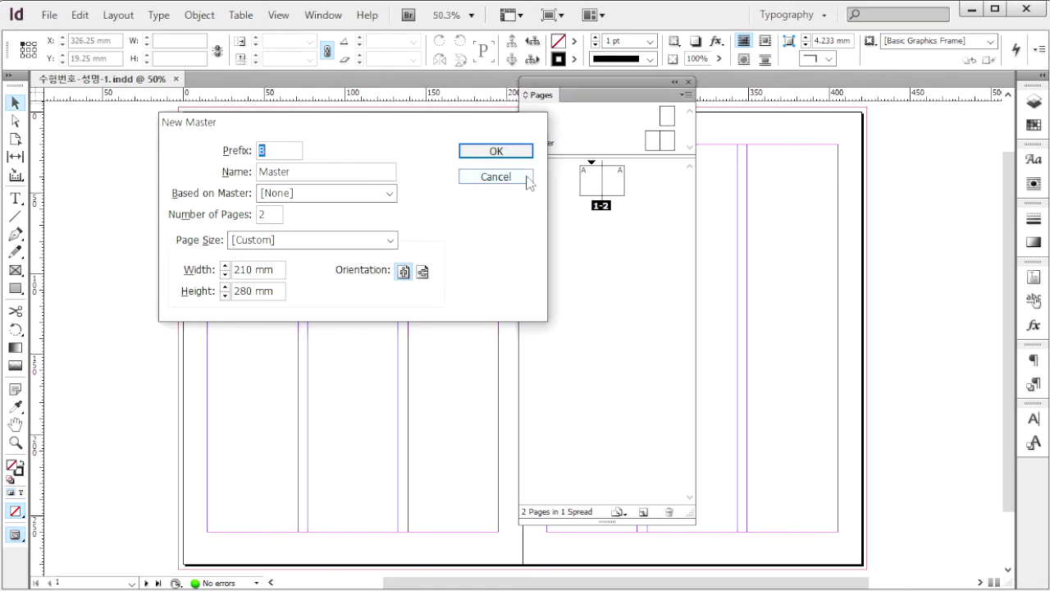
- Create a two-page B-Master at 210 × 280 mm and apply it to pages 1 and 2
click(496, 151)
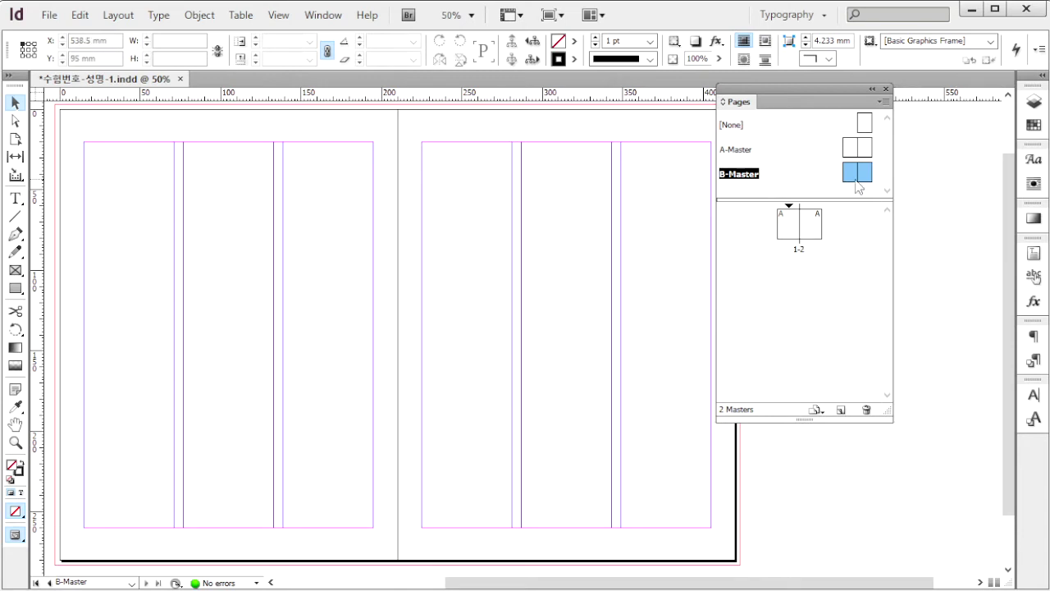
drag(852, 170, 789, 223)
drag(864, 170, 814, 222)
- Draw a text frame about 60 × 20 mm below the bottom margin at the outer edge of B-Master's left page
double_click(852, 175)
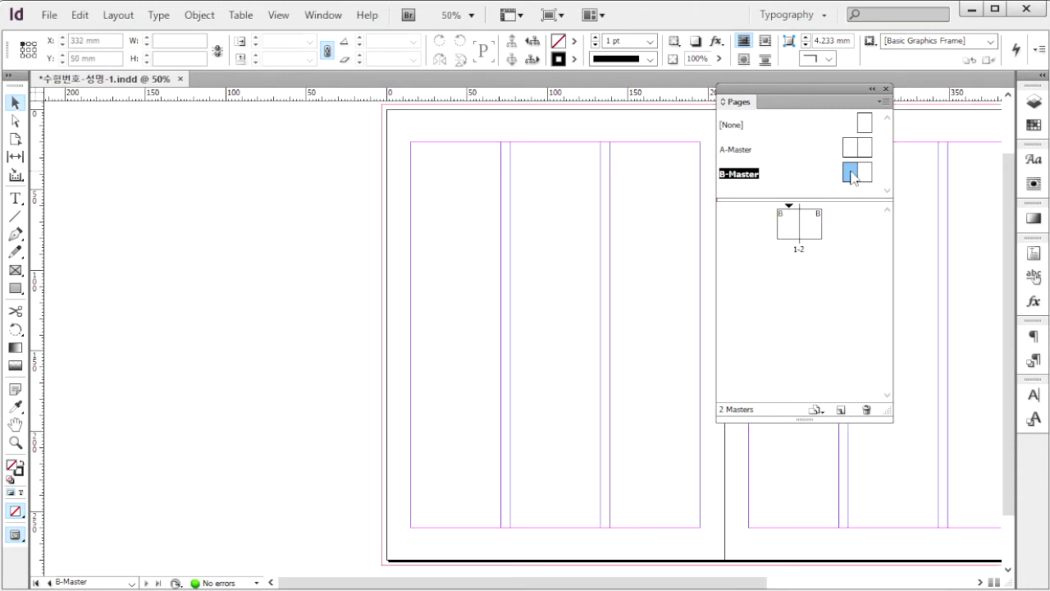
click(471, 15)
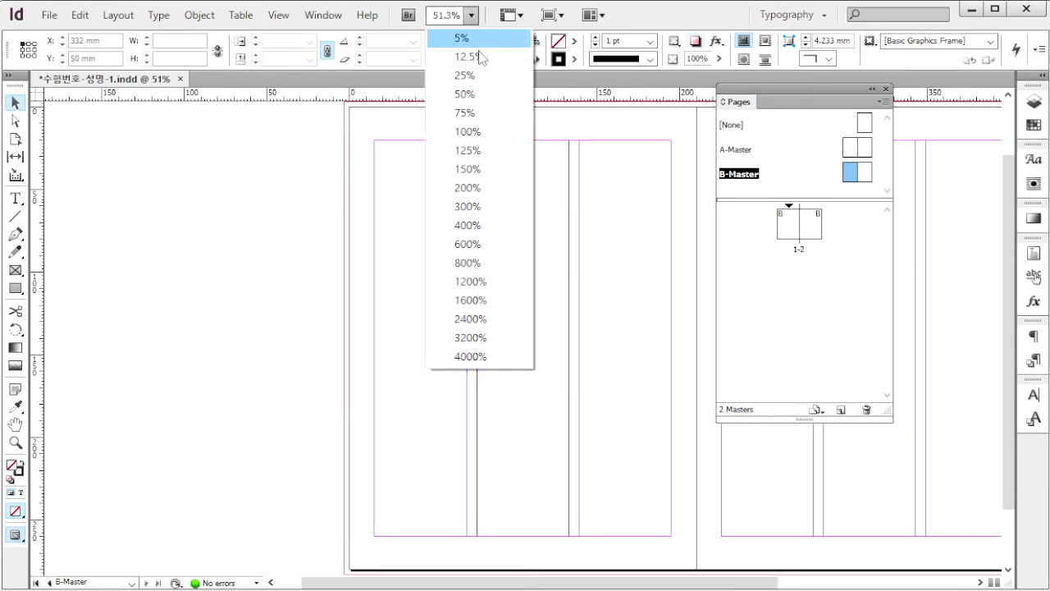
click(481, 188)
drag(262, 361, 499, 164)
scroll(499, 164, down, 6)
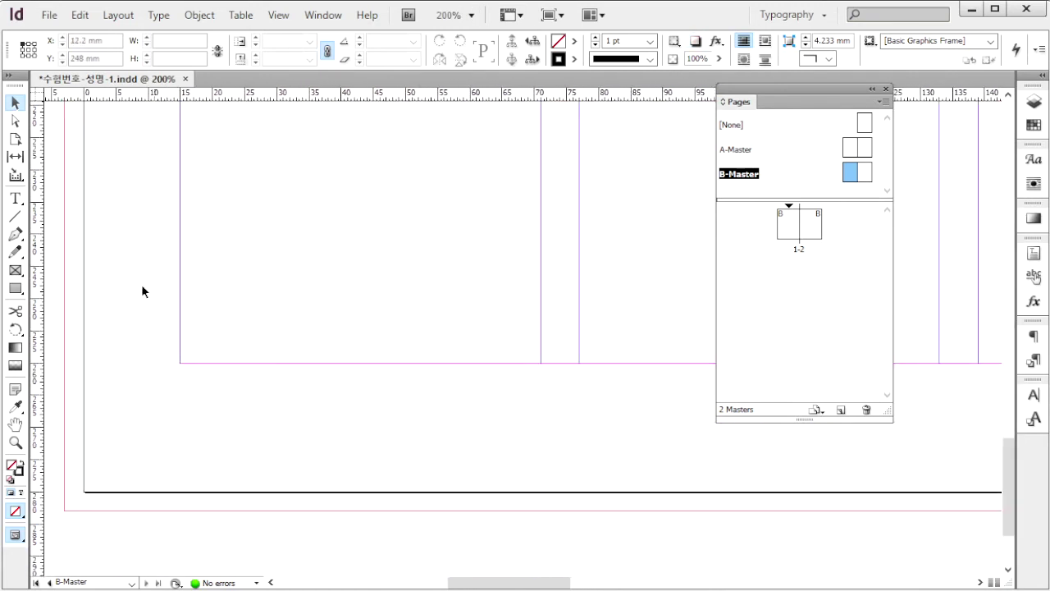
click(16, 201)
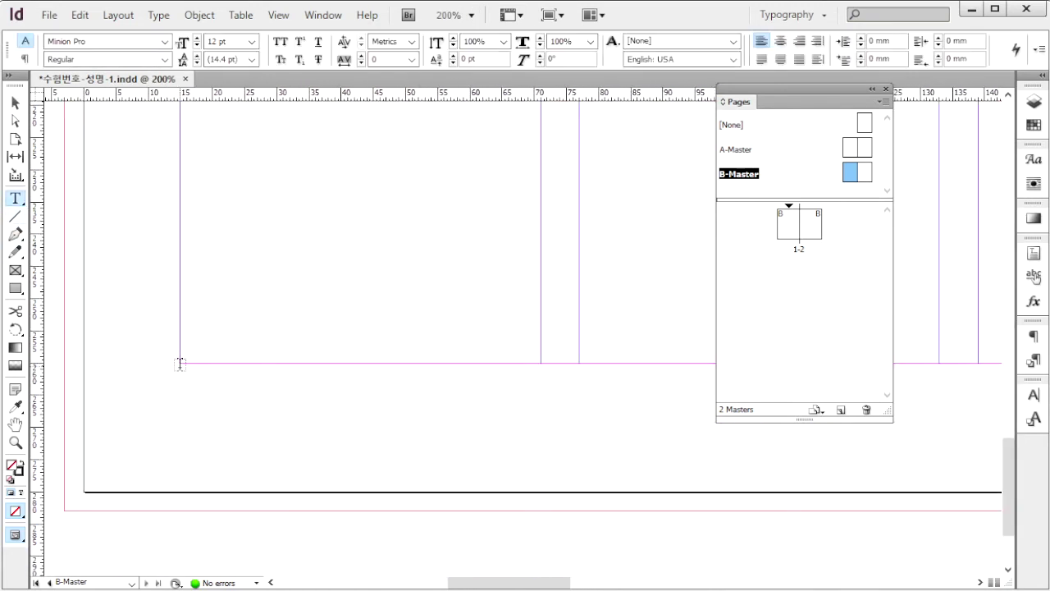
drag(180, 362, 565, 424)
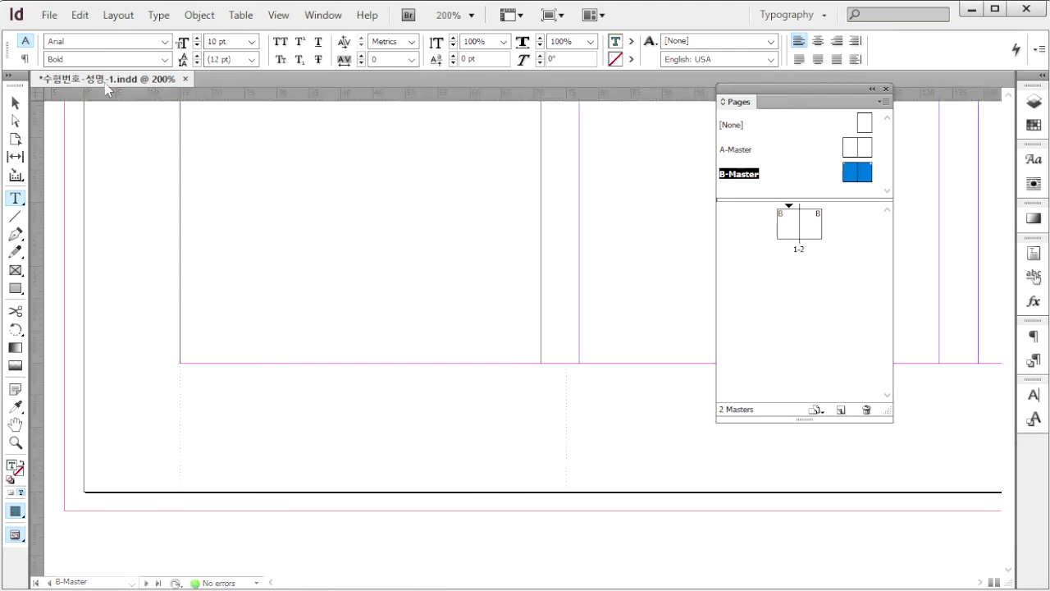
- Insert an automatic page number in the footer frame in Arial Bold, 12 pt, coloured C50 M0 Y0 K50
drag(91, 40, 5, 40)
drag(82, 58, 56, 67)
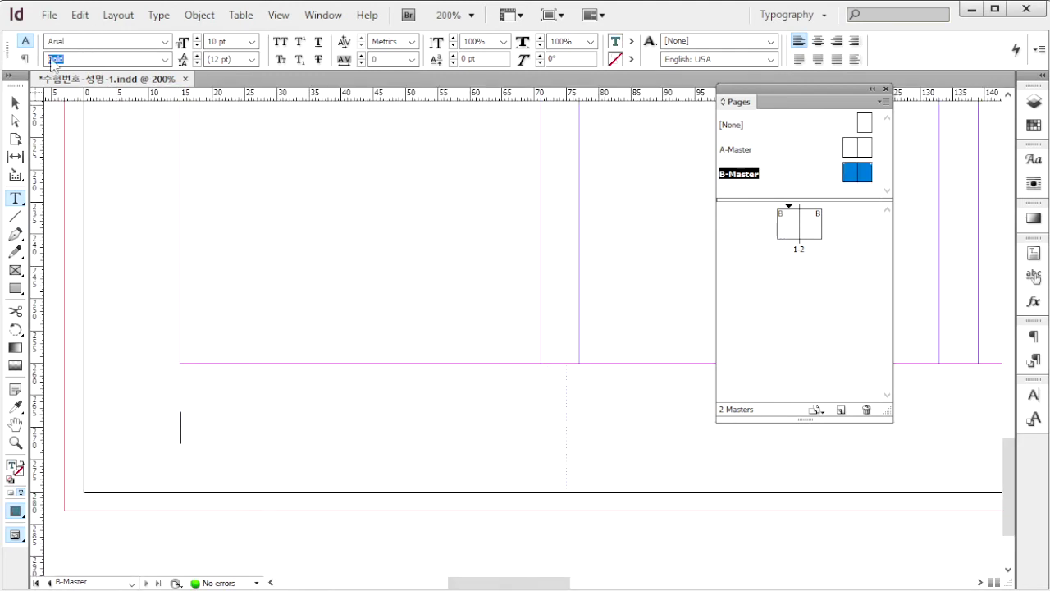
key(F6)
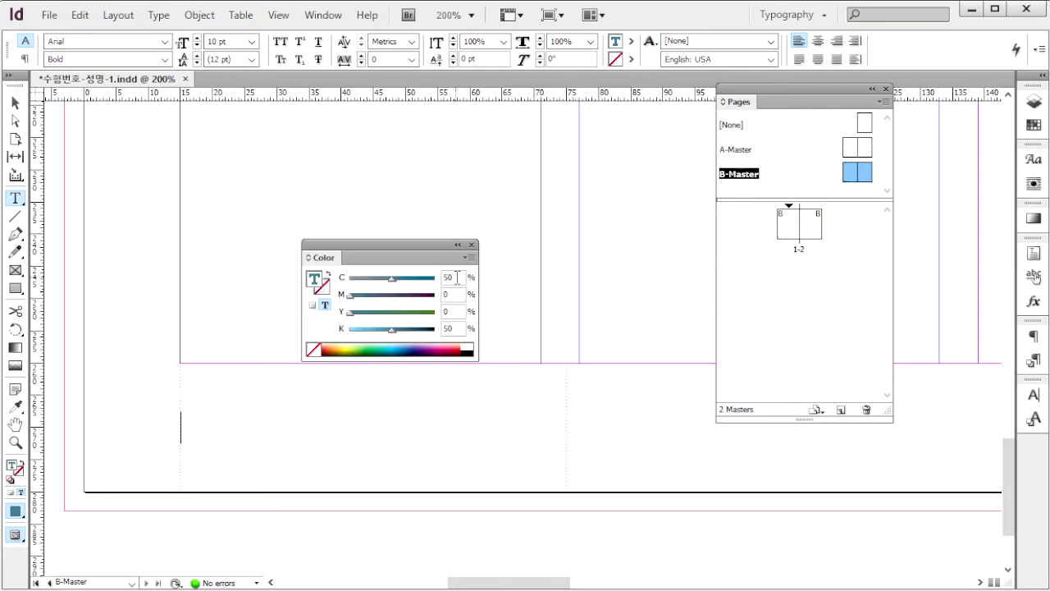
click(240, 442)
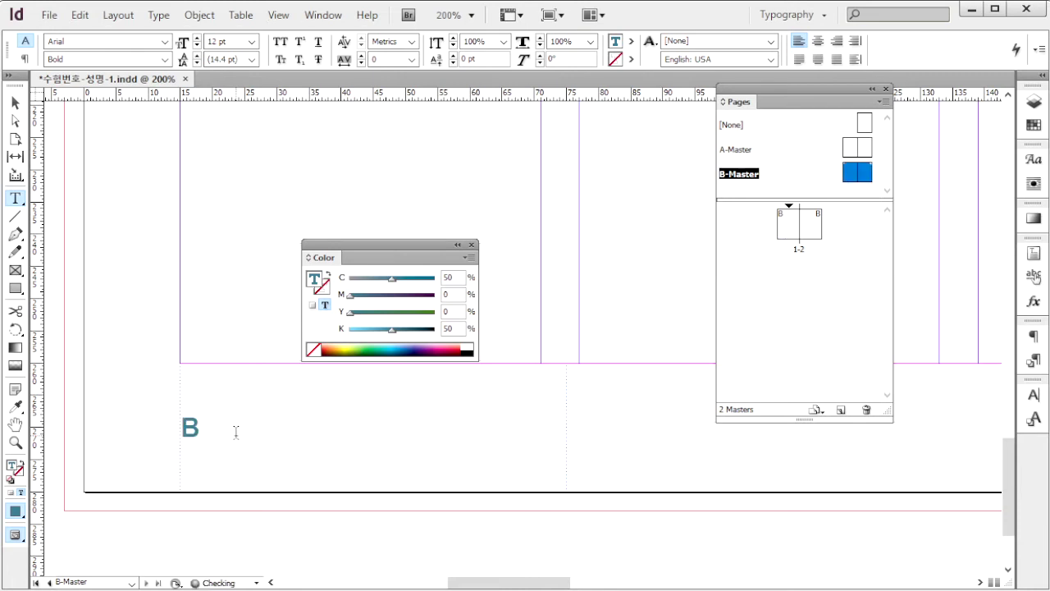
- Following sample image 1급-301.jpg, add Gyeongbokgung Palace after the page number in Arial Regular, 10 pt, coloured M100 Y100
key(alt+Tab)
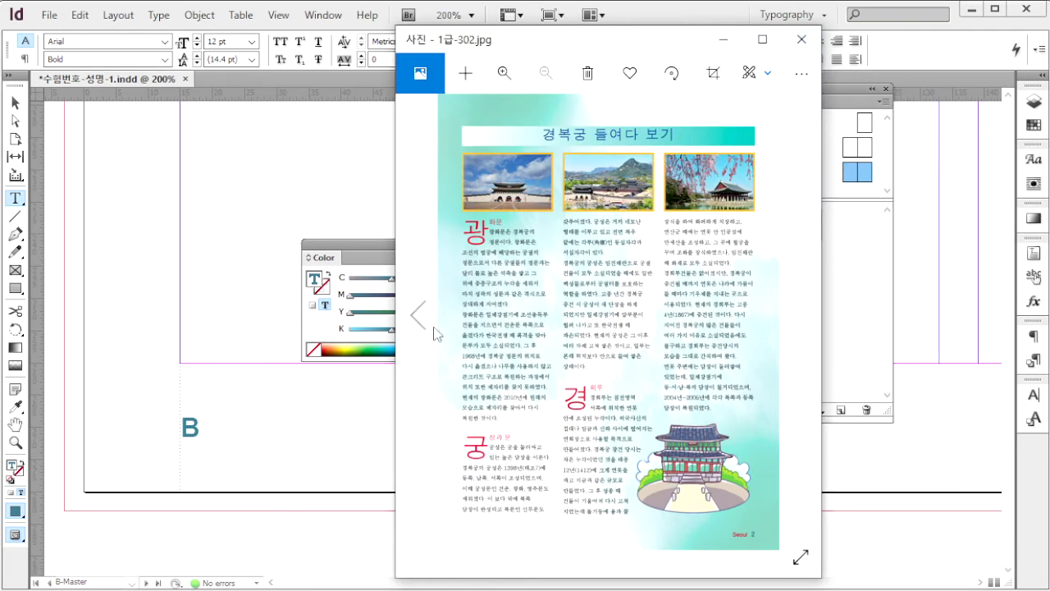
click(421, 329)
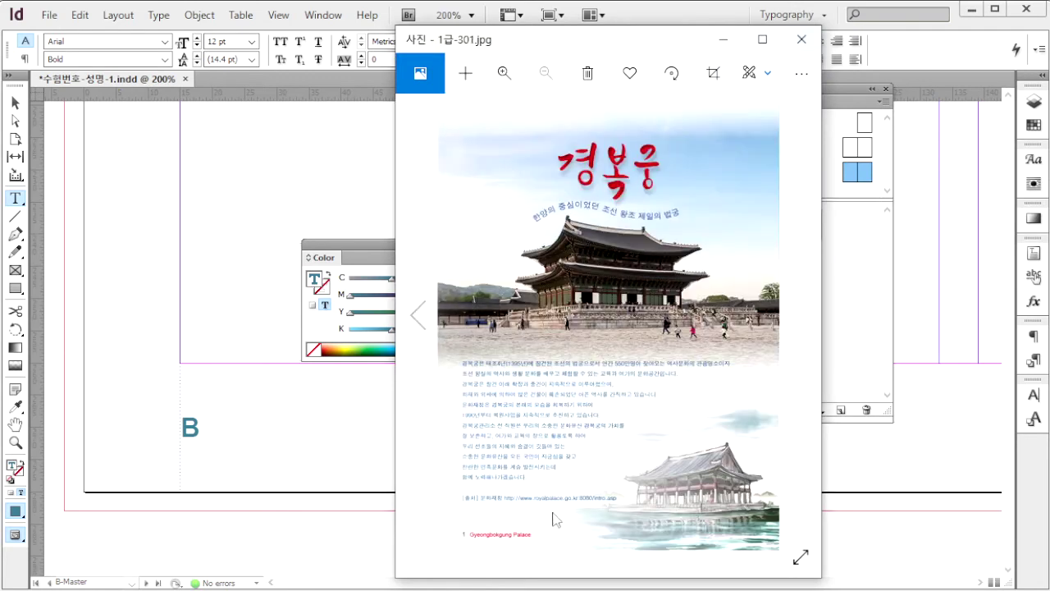
click(260, 434)
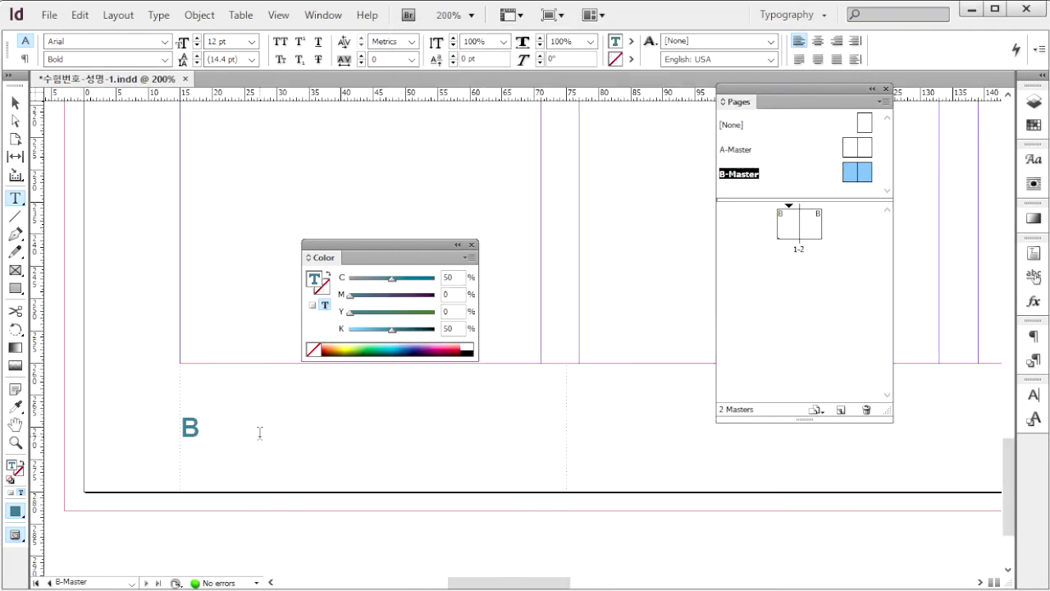
key(ctrl+v)
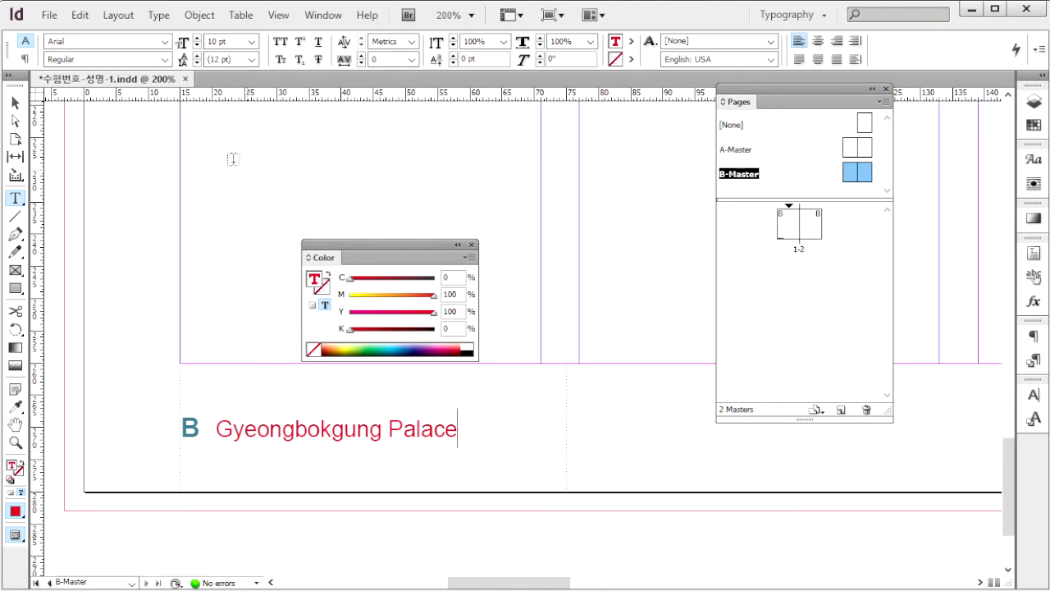
click(87, 45)
key(Tab)
key(Tab)
click(459, 294)
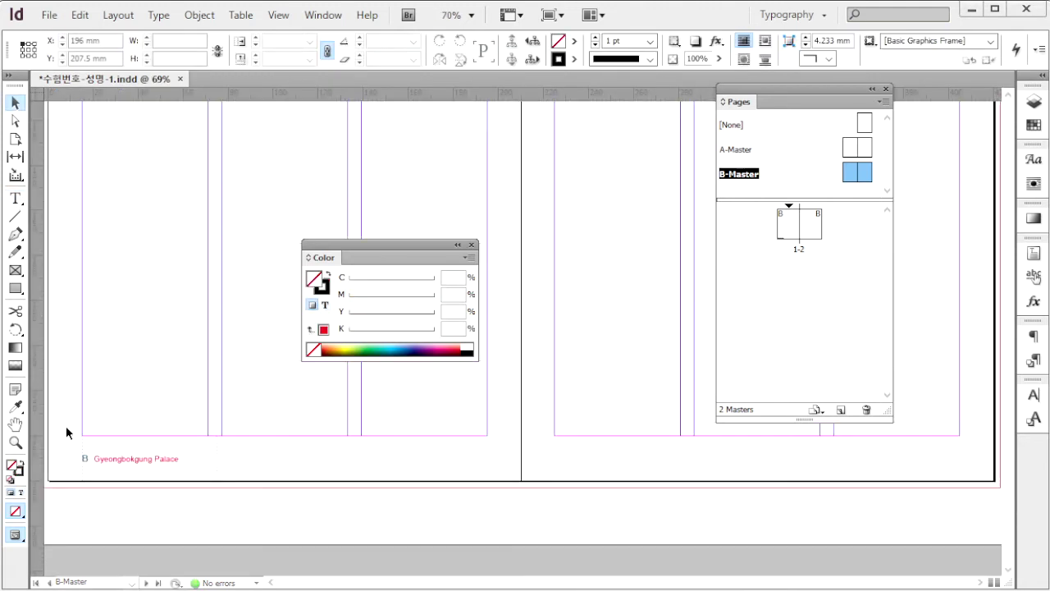
- Copy the footer frame to the outer edge below the bottom margin of B-Master's right page and right-align its text
drag(65, 428, 286, 519)
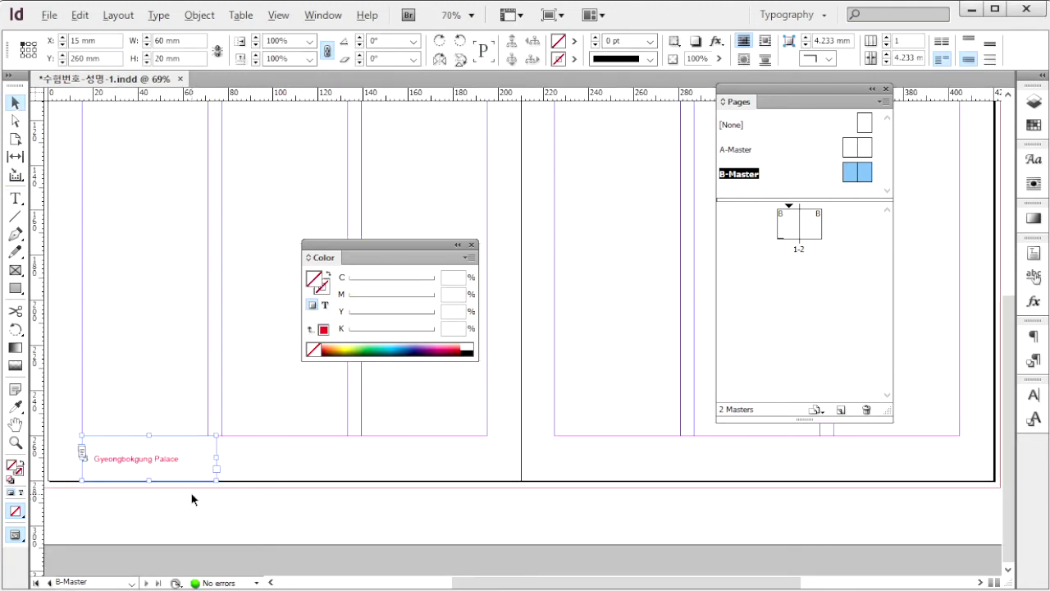
drag(119, 466, 860, 466)
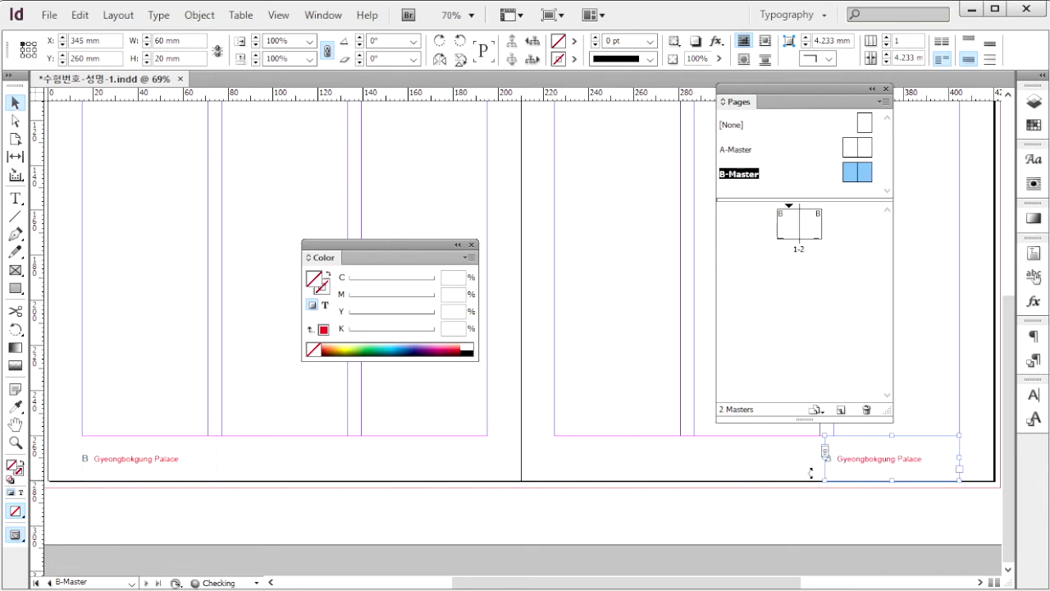
key(alt+Tab)
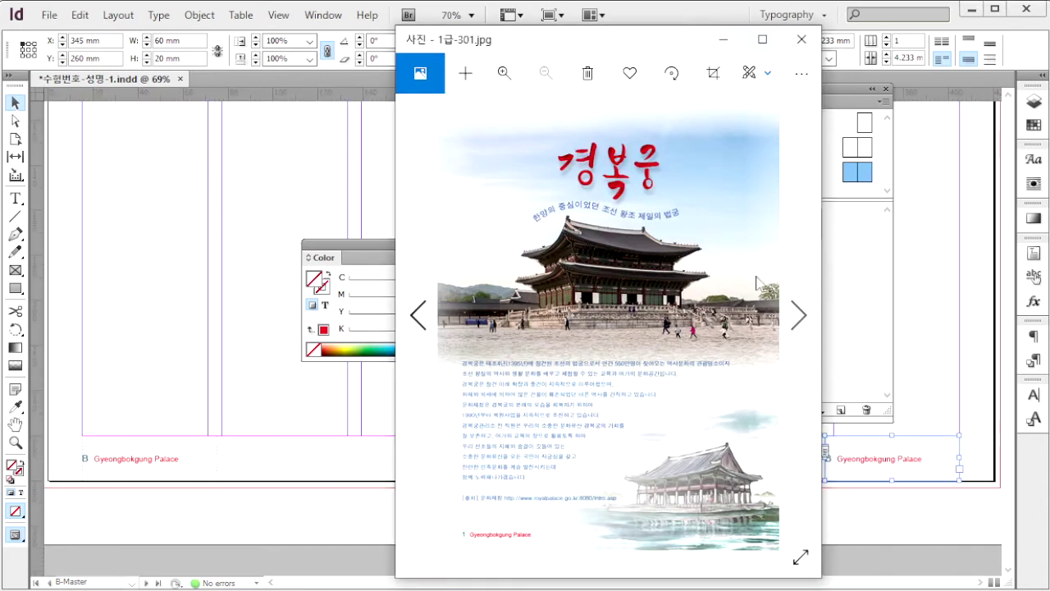
click(800, 316)
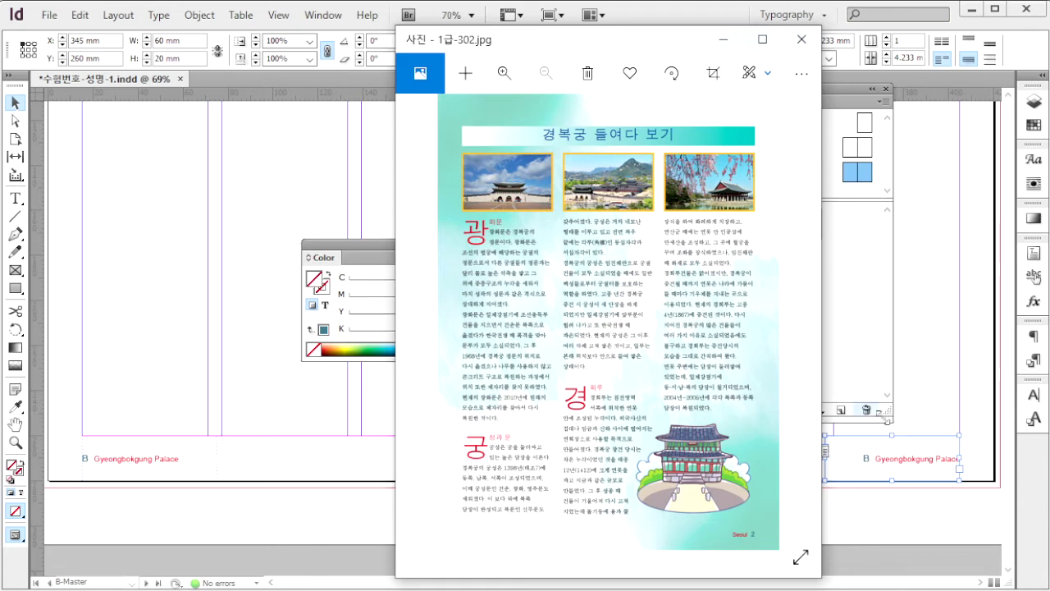
- Following sample image 1급-302.jpg, put the page number last in the copied footer and replace Gyeongbokgung Palace with Seoul
click(835, 518)
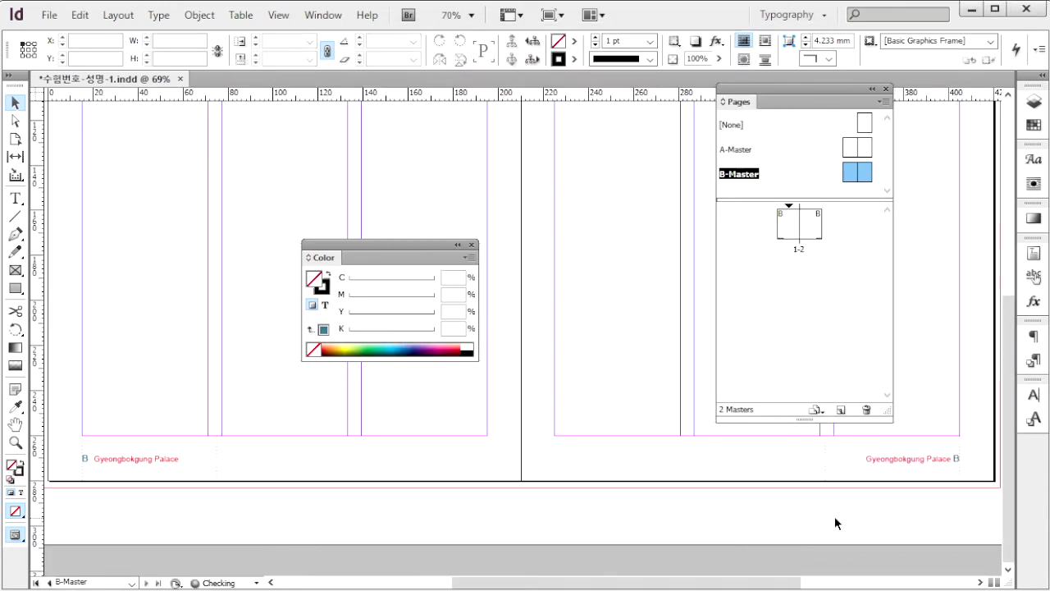
key(ctrl+z)
text(eoul)
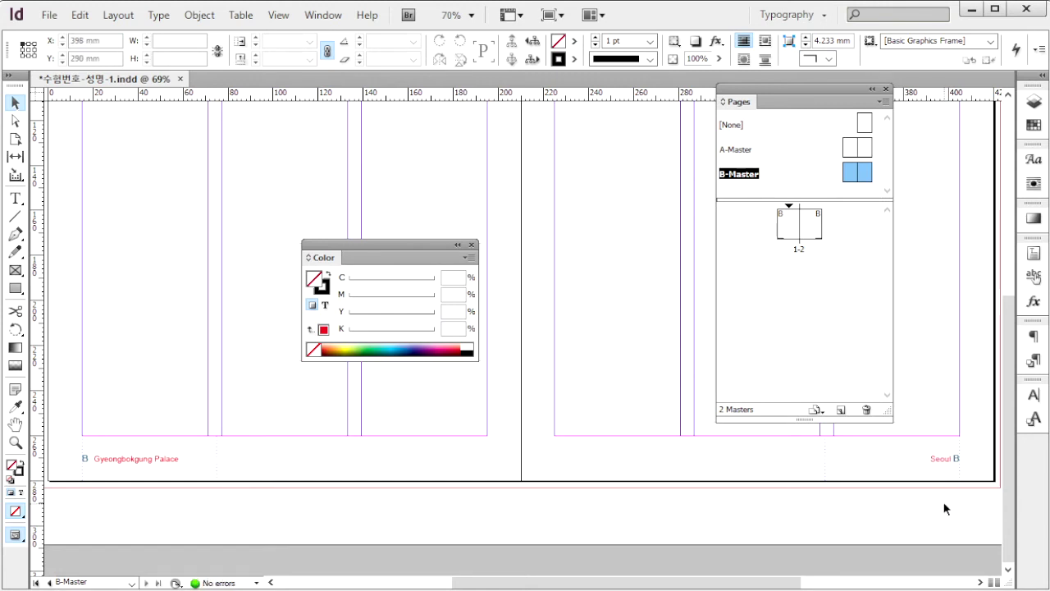
- Return to the page 1–2 spread and place 1급-14.ai as the title near page 1's top, about 71.5 × 40 mm, following 1급-301.jpg
double_click(794, 230)
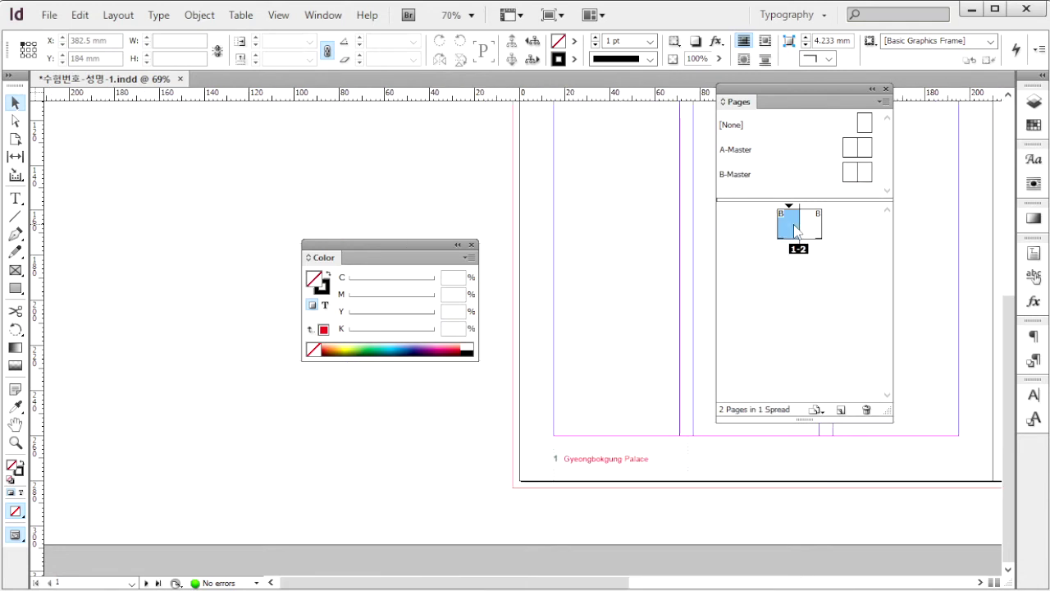
key(alt+Tab)
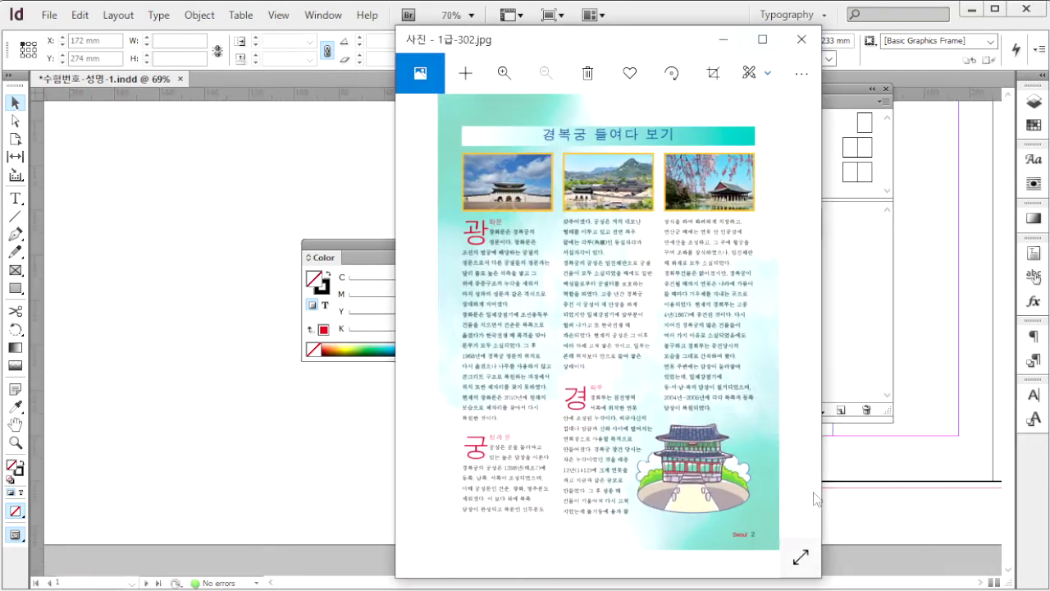
click(417, 322)
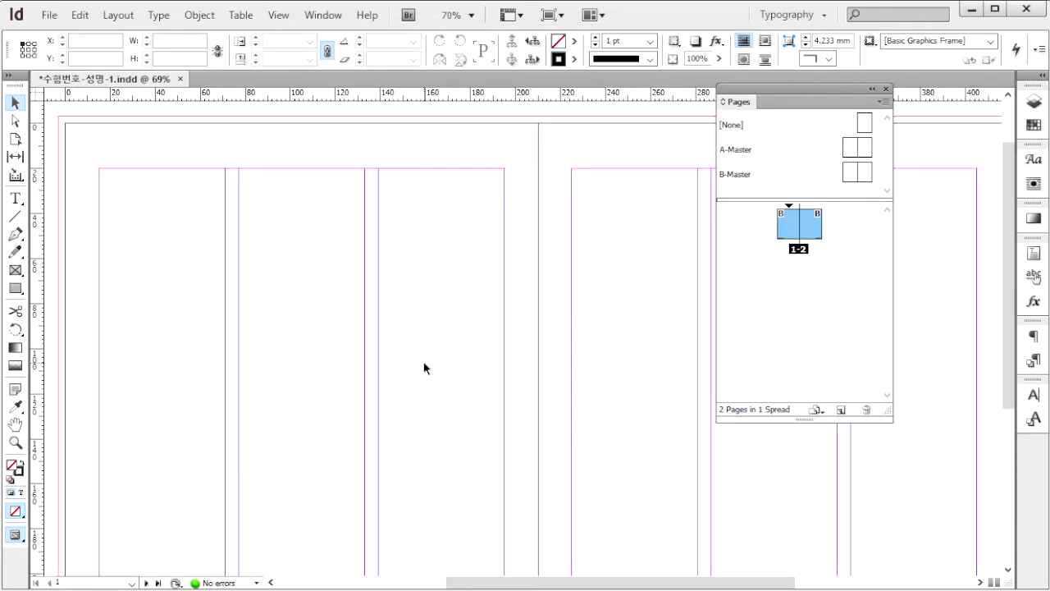
key(ctrl+d)
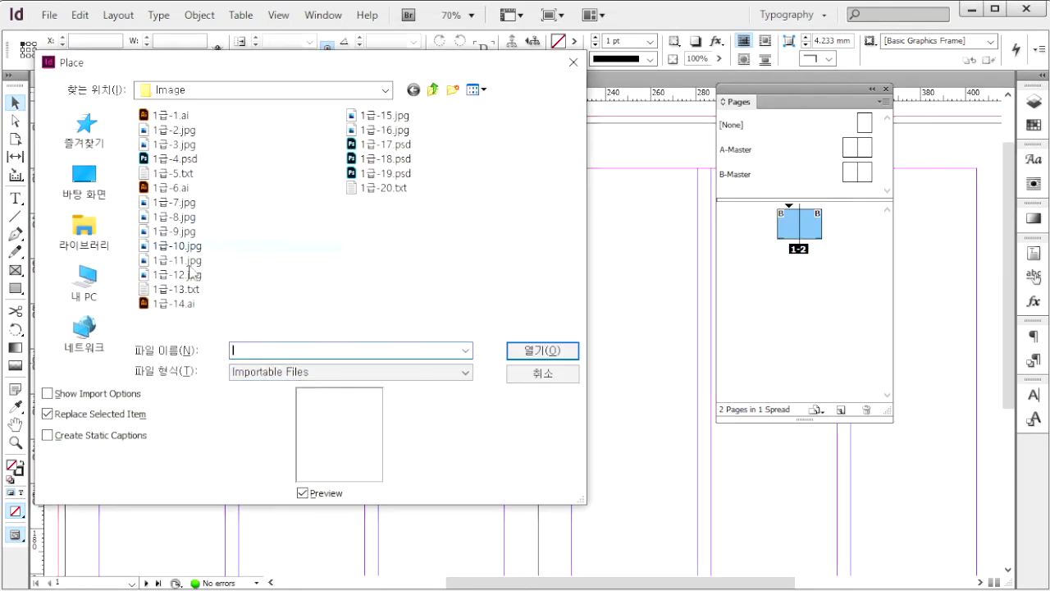
click(174, 303)
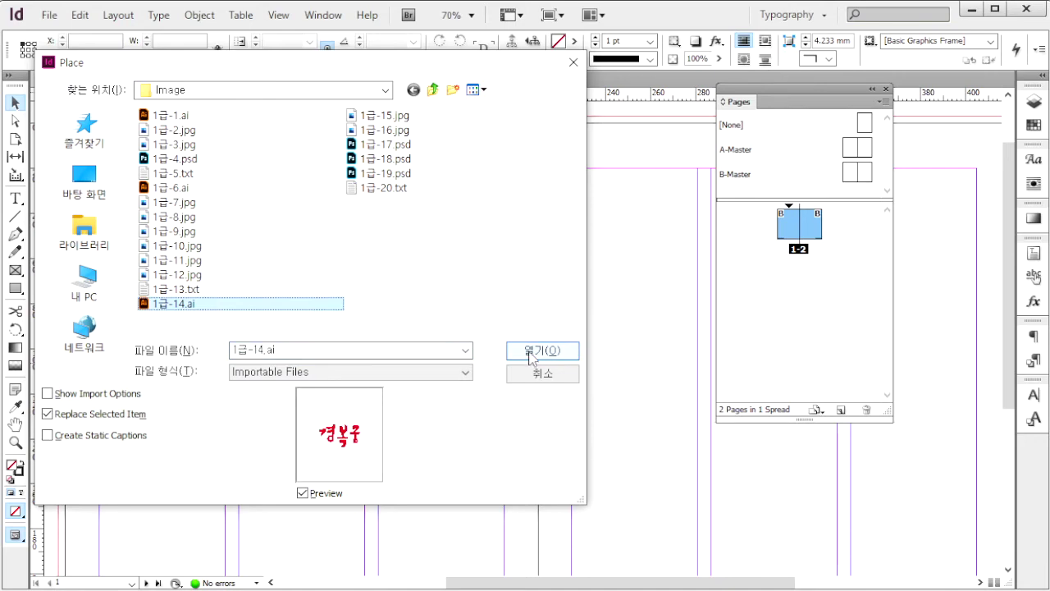
click(531, 354)
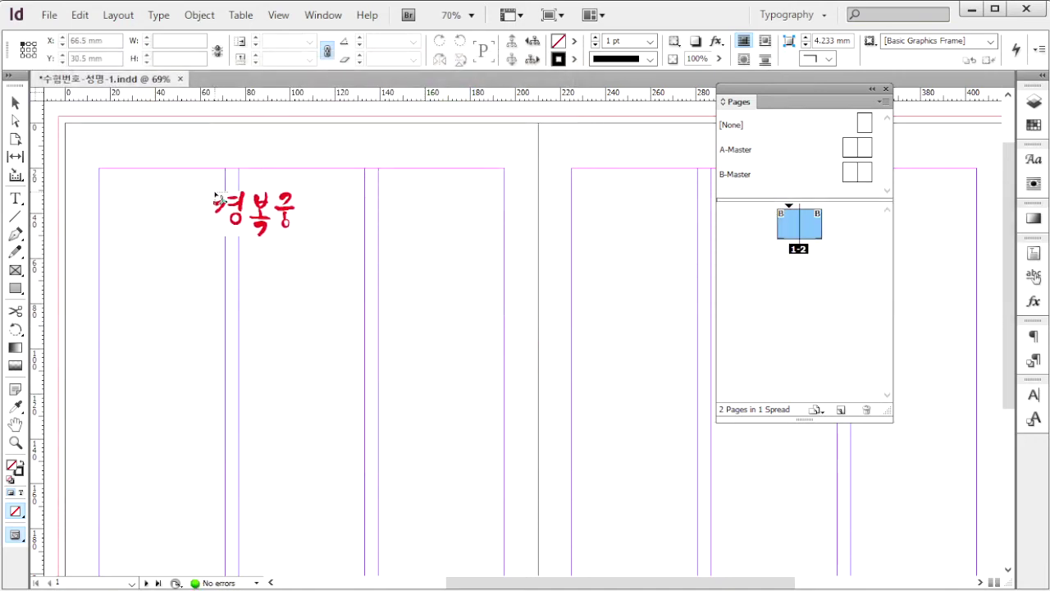
drag(215, 190, 401, 306)
scroll(255, 158, down, 2)
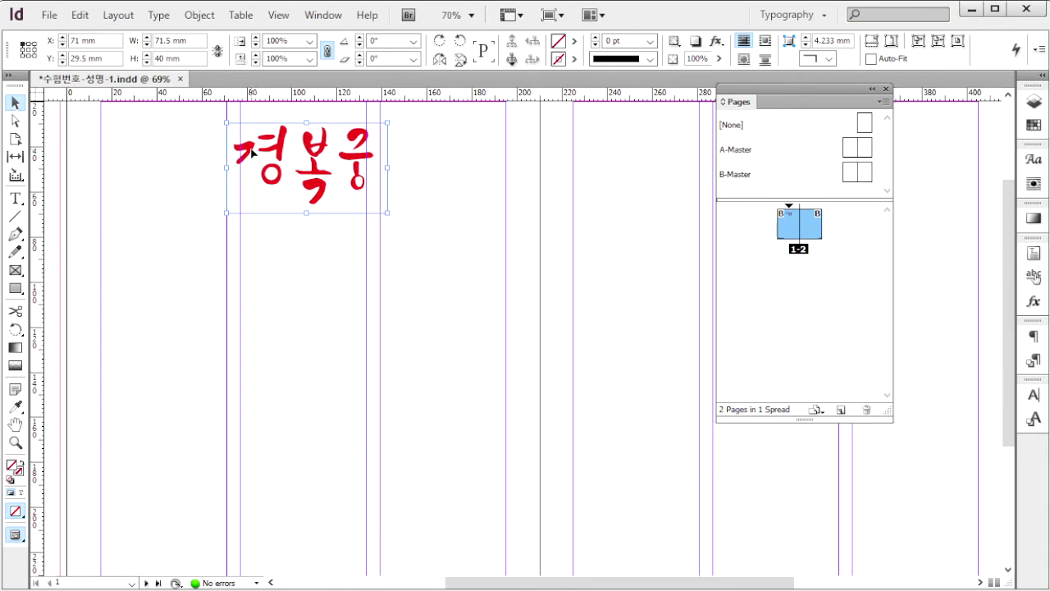
- Apply a Satin effect and a Drop Shadow to the title graphic, with 20% shadow opacity and offsets of 1 mm X and 3 mm Y
right_click(250, 153)
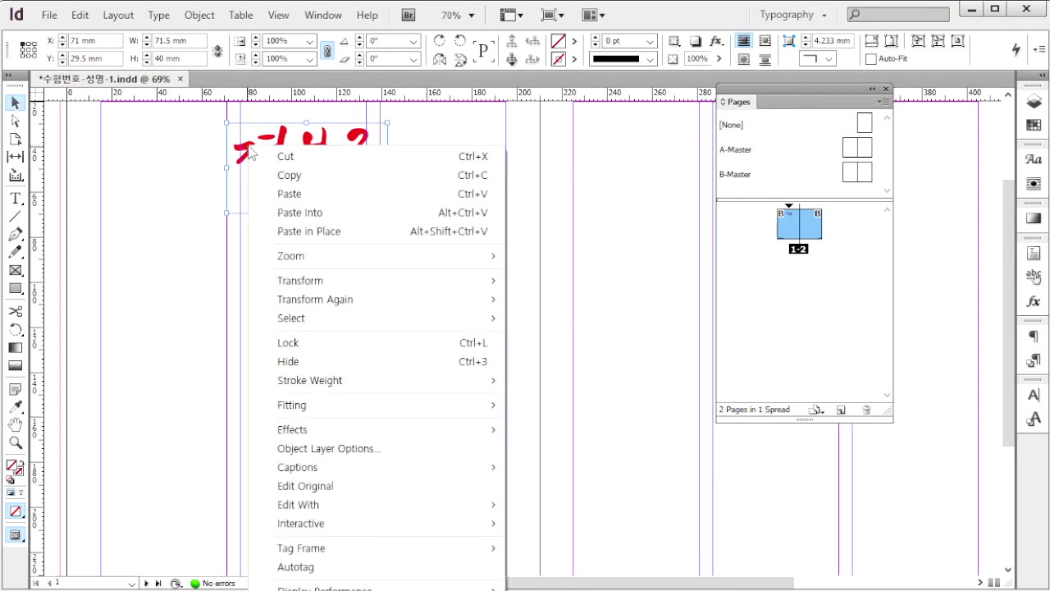
mouse_move(453, 430)
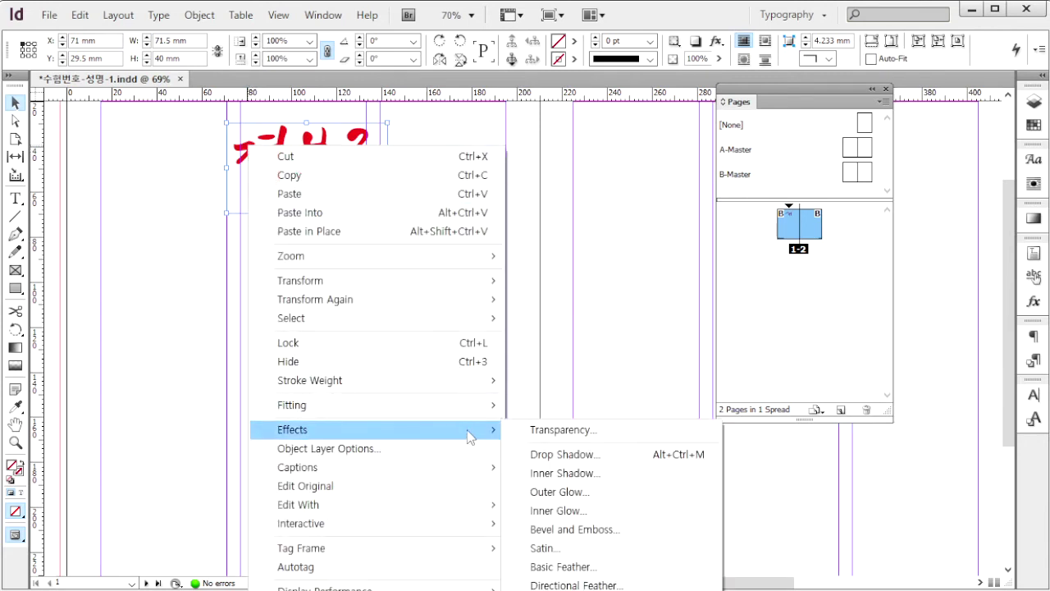
click(606, 454)
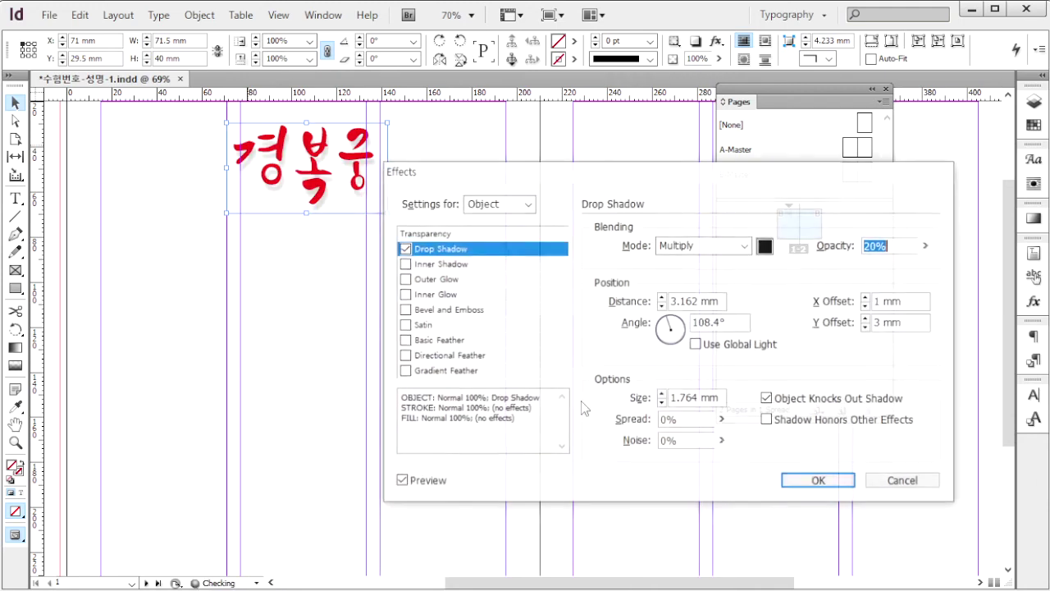
click(404, 326)
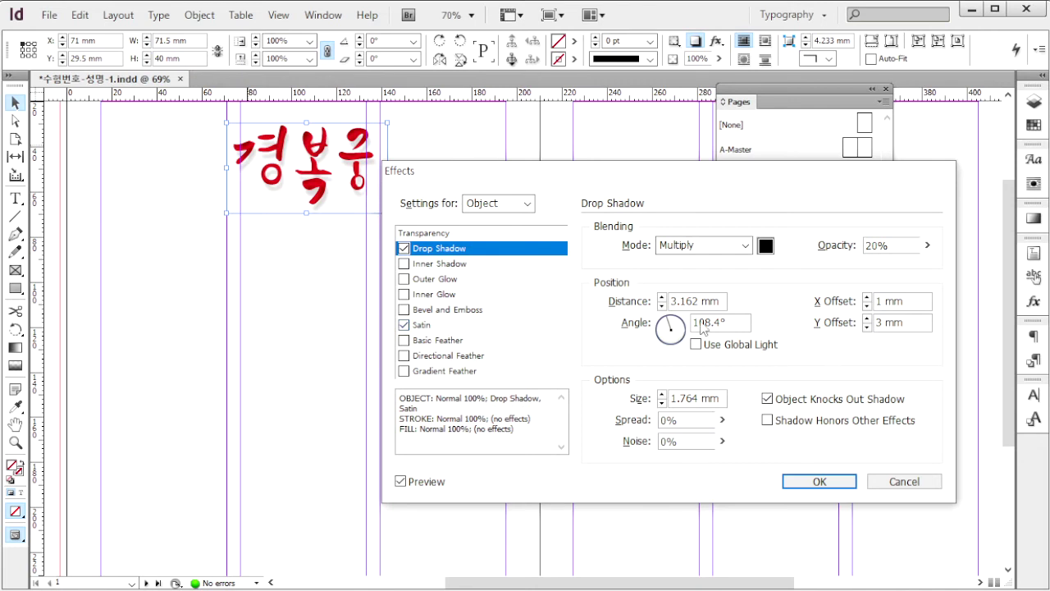
click(829, 245)
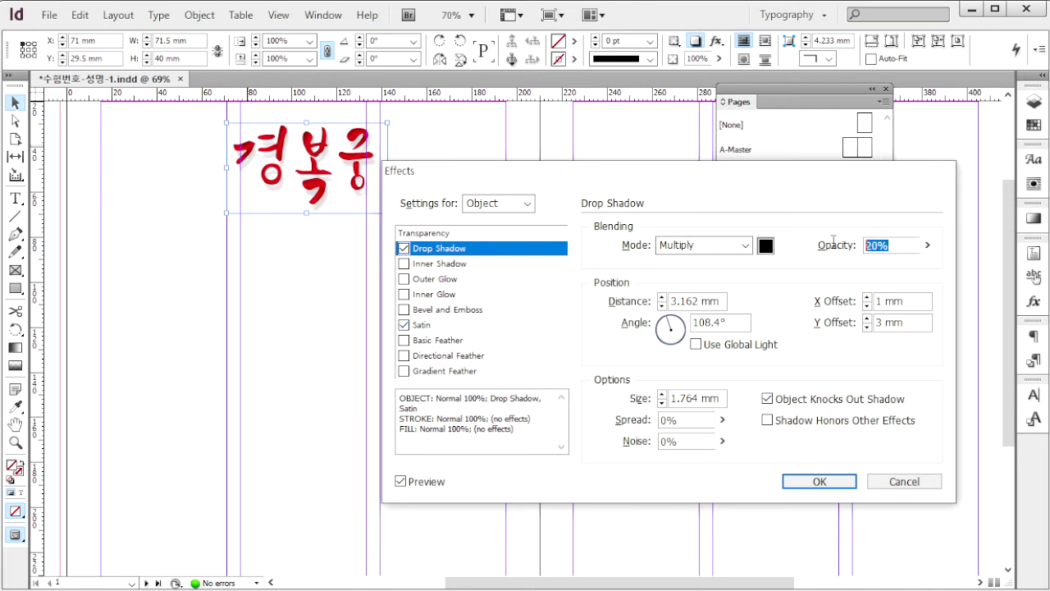
click(427, 326)
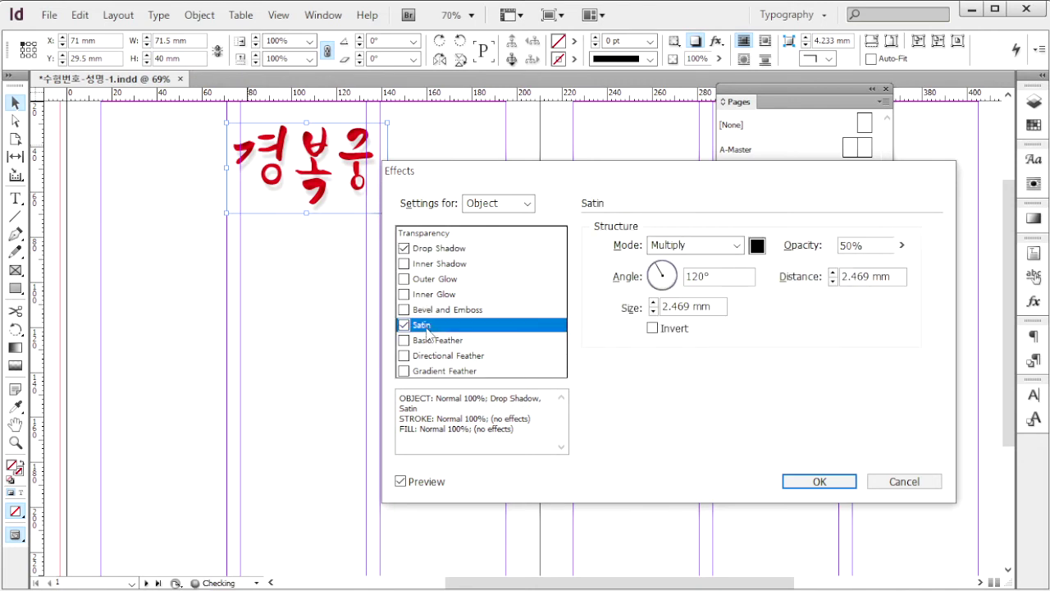
click(821, 483)
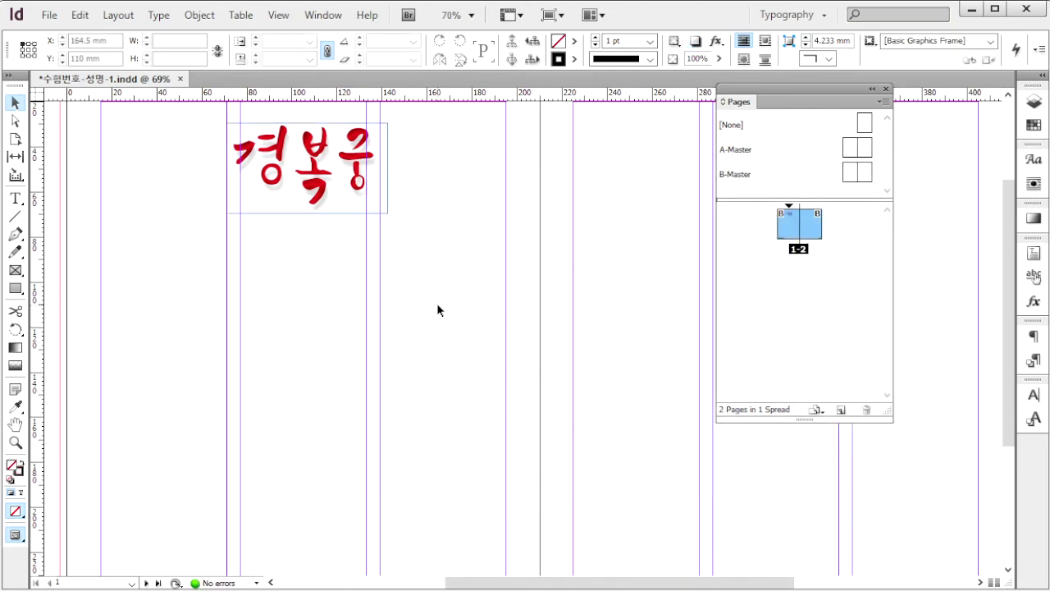
- Place the palace photo 1급-15.jpg from page 1's top margin corner across the full margin width, about 180 × 154 mm
key(ctrl+d)
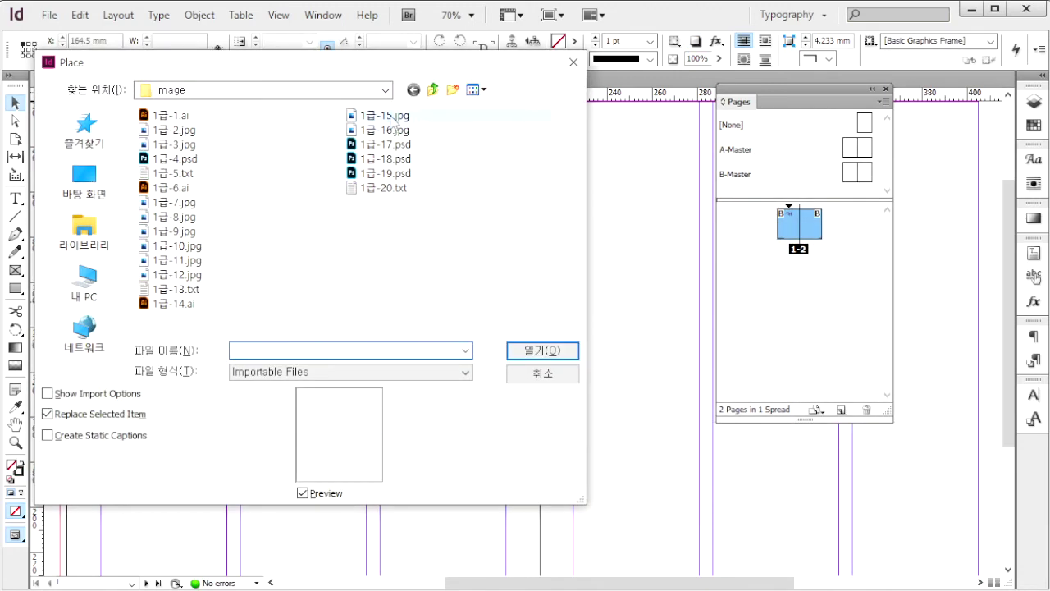
click(394, 121)
click(552, 353)
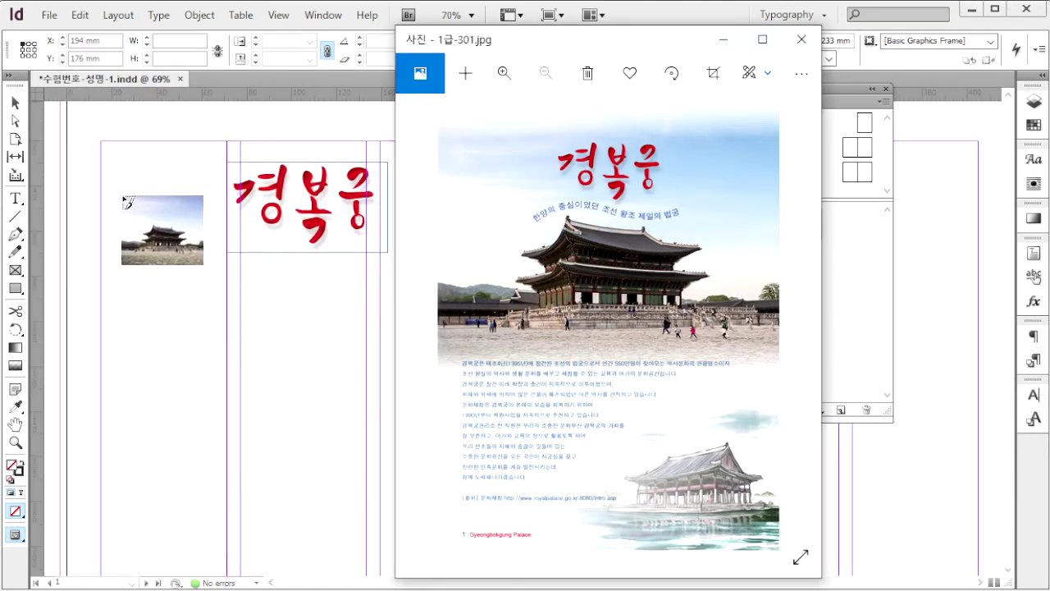
drag(101, 141, 512, 534)
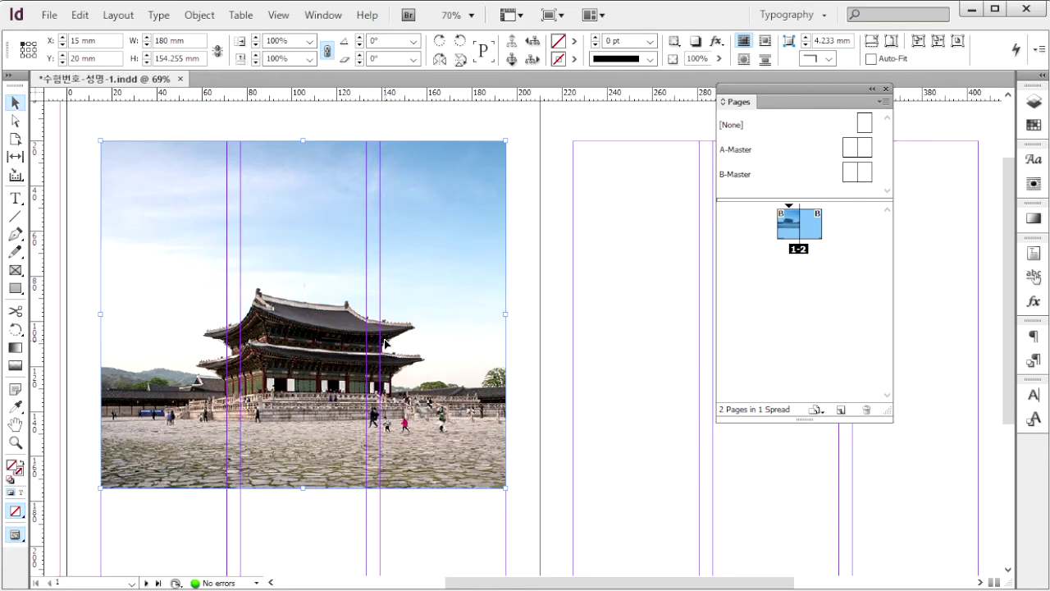
- Apply a Directional Feather to the palace photo with top and bottom feather widths of 30 mm, following sample image 1급-301.jpg
scroll(208, 228, down, 1)
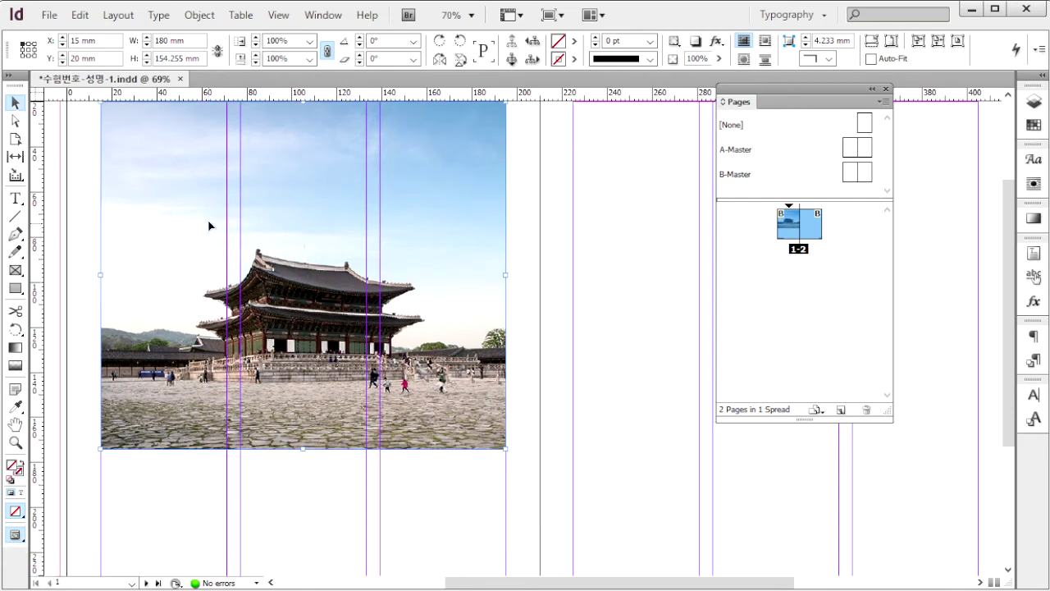
right_click(144, 121)
mouse_move(304, 432)
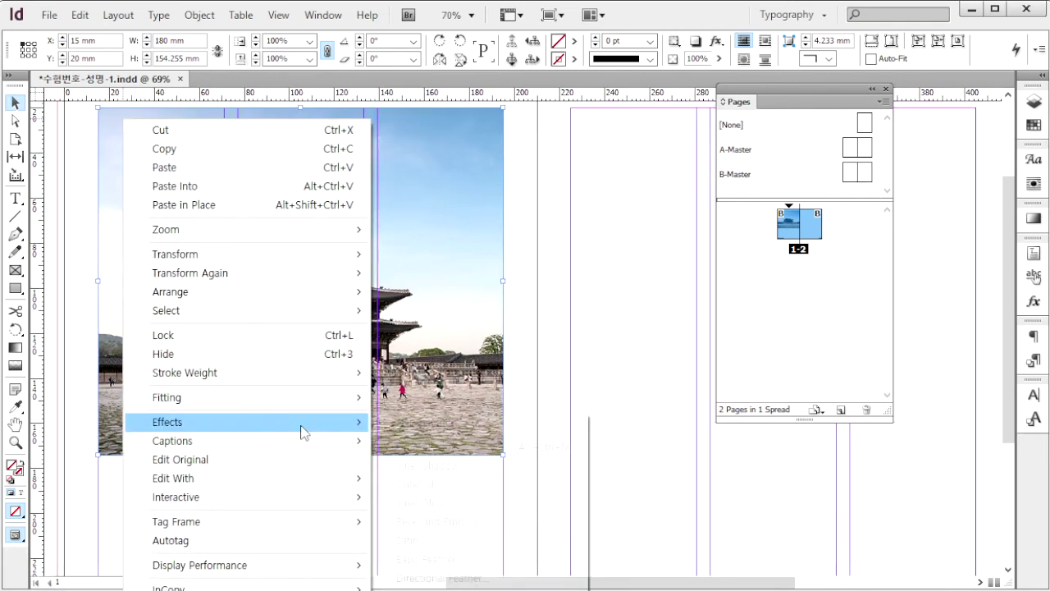
click(444, 577)
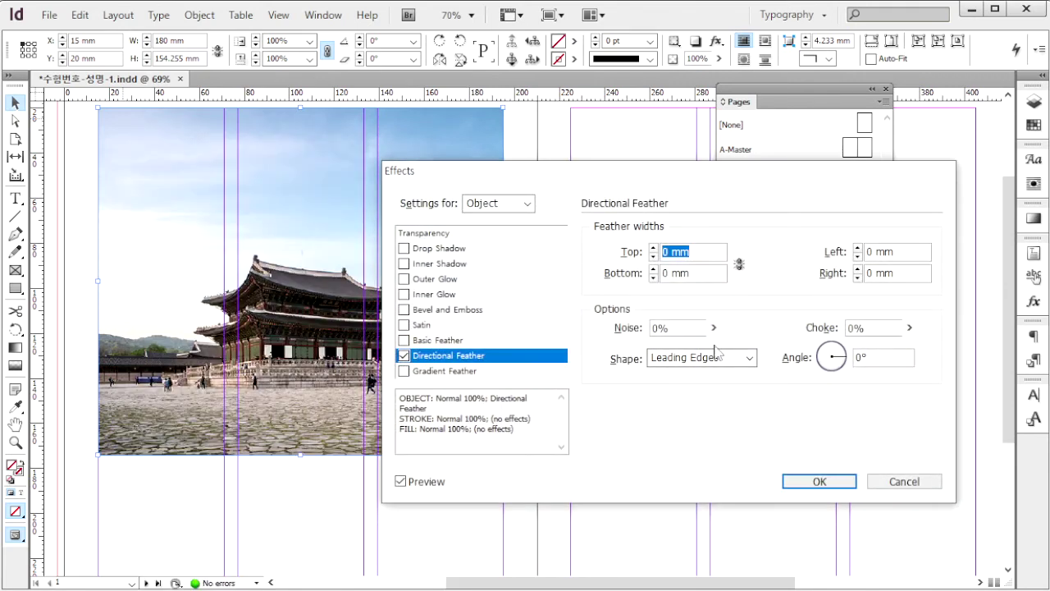
key(alt+Tab)
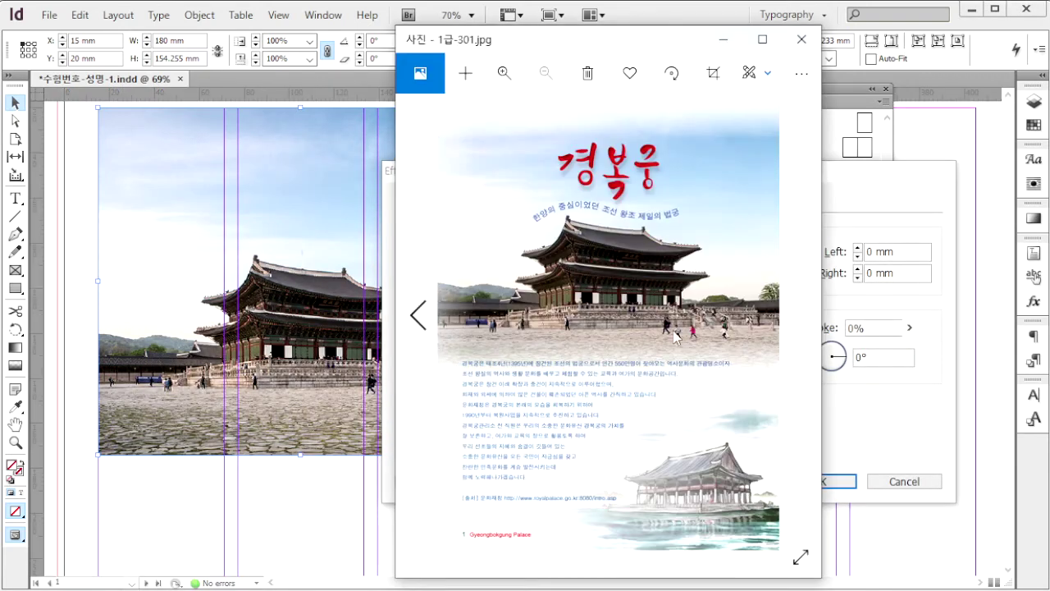
key(alt+Tab)
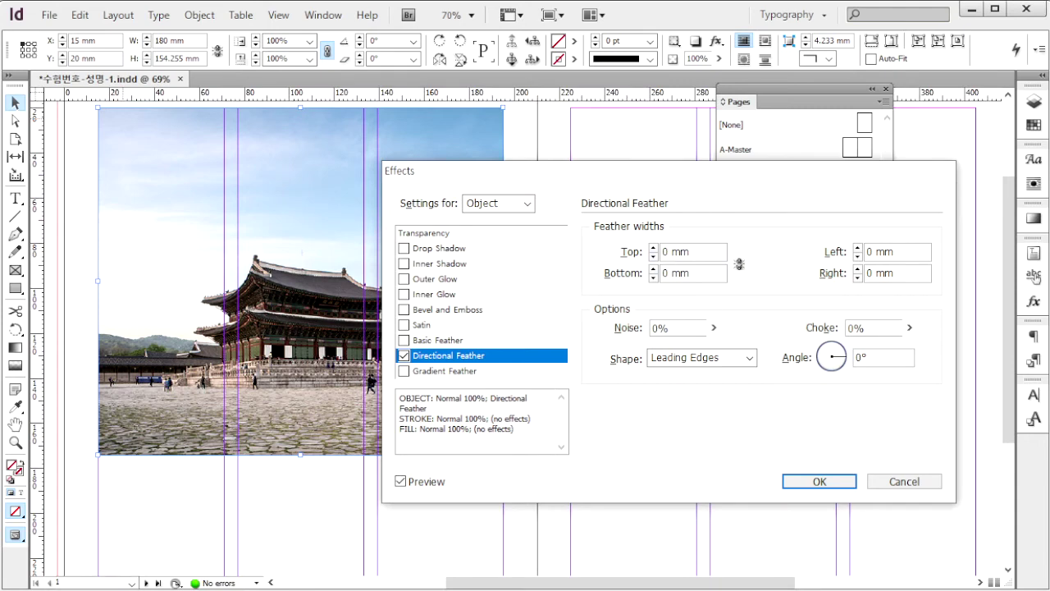
click(711, 254)
text(30)
key(Tab)
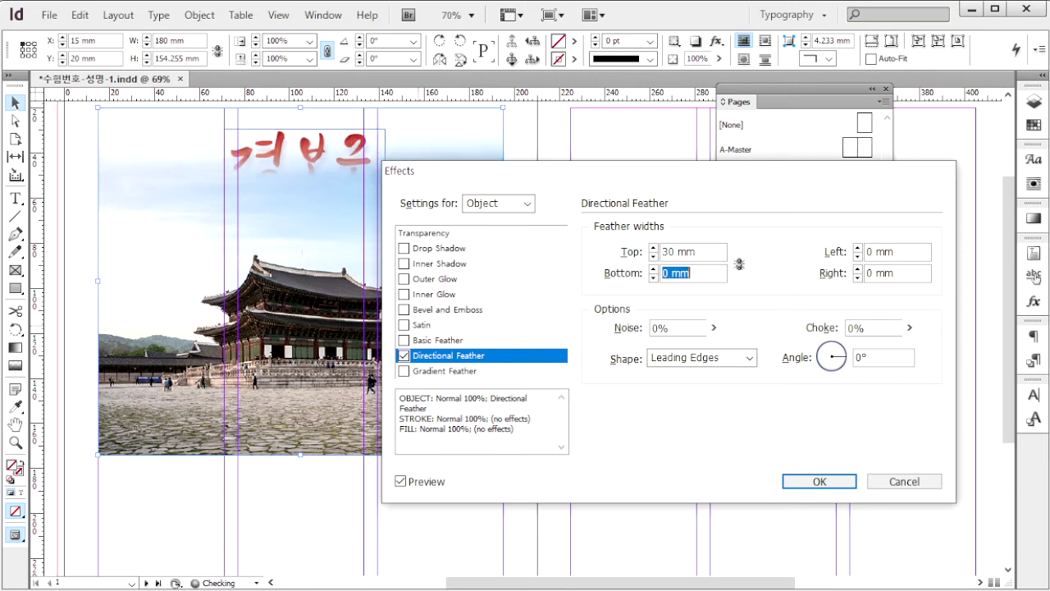
text(30)
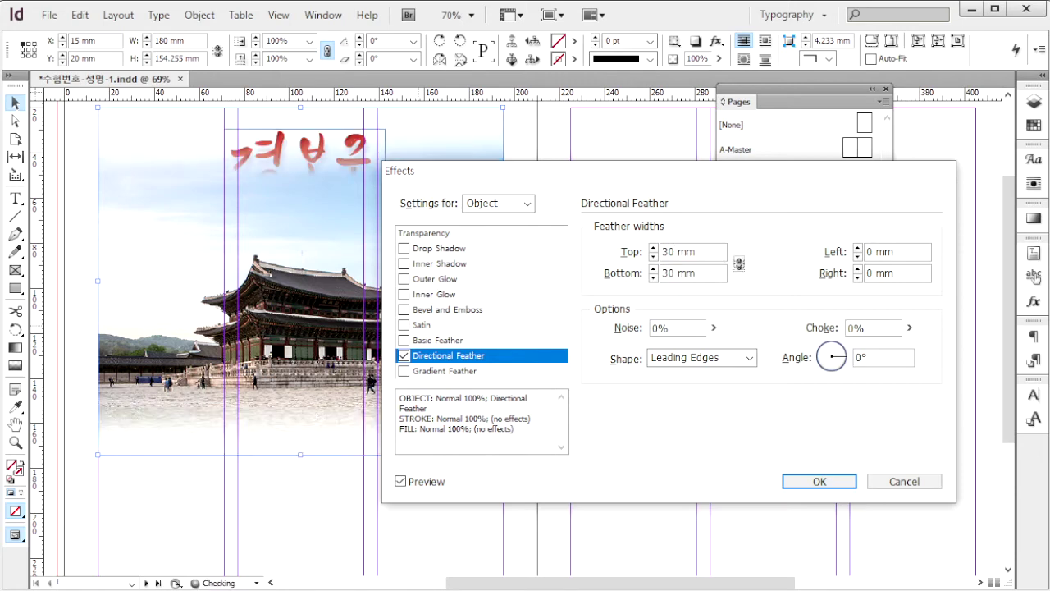
click(831, 483)
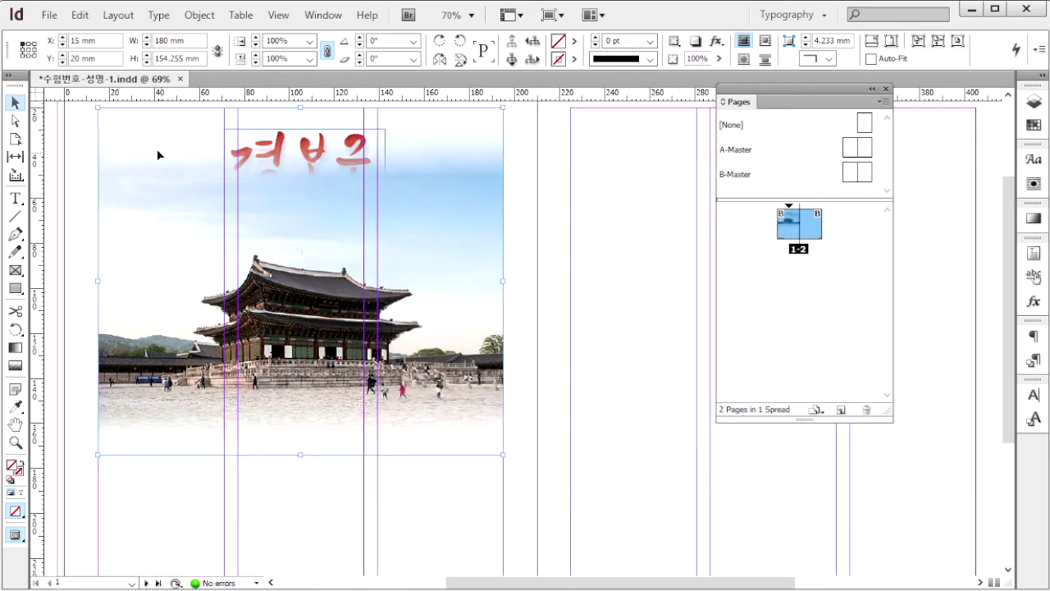
- Send the palace photo to the back, behind the title graphic
click(199, 15)
mouse_move(238, 72)
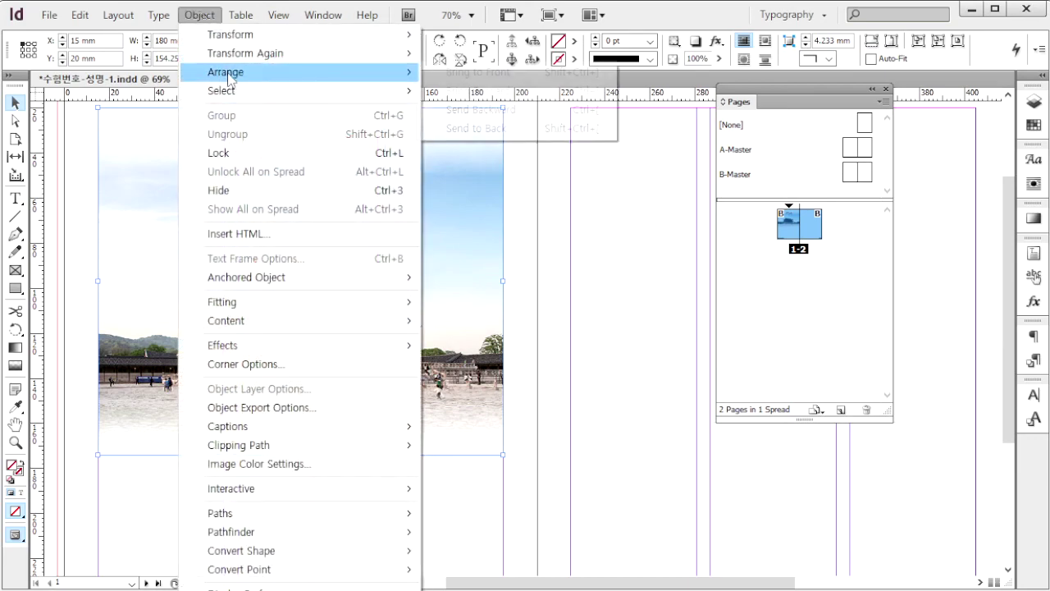
click(497, 128)
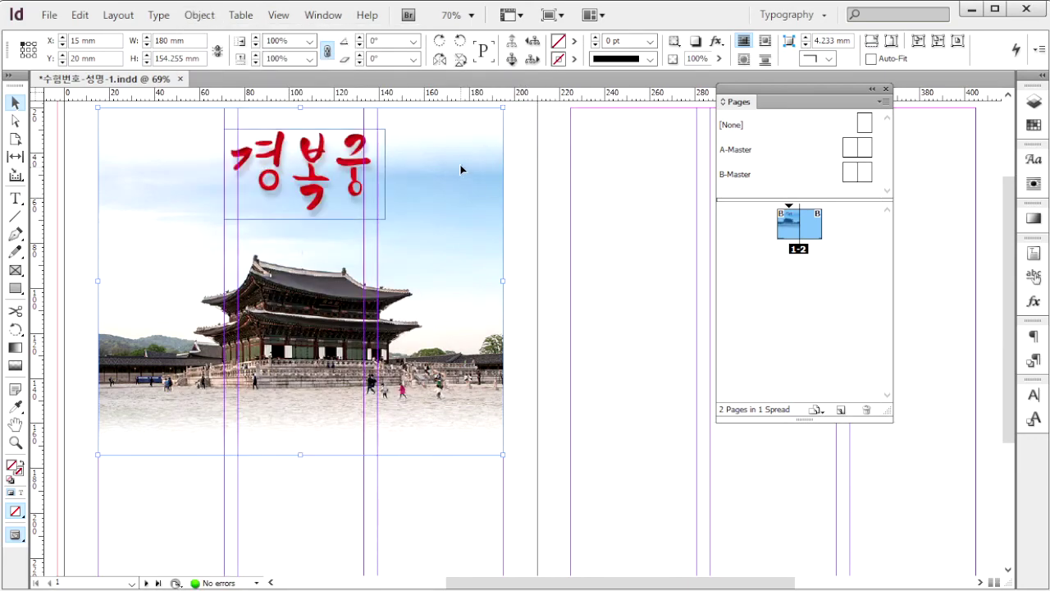
- Place the pavilion painting 1급-16.jpg in page 1's lower-right corner, following sample image 1급-301.jpg, at about 148 × 90 mm
scroll(461, 170, down, 3)
key(ctrl+d)
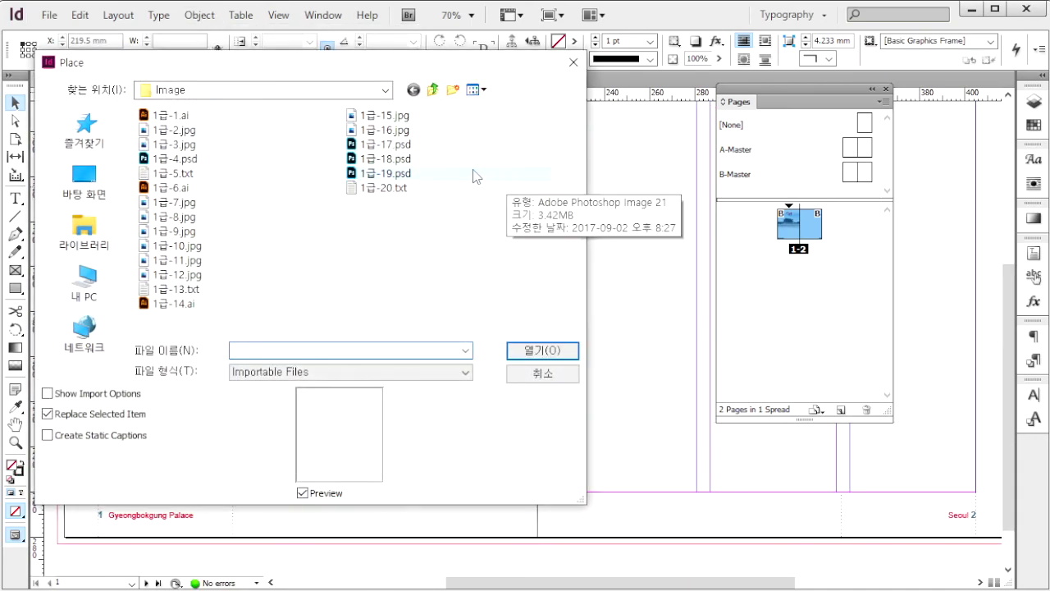
click(400, 129)
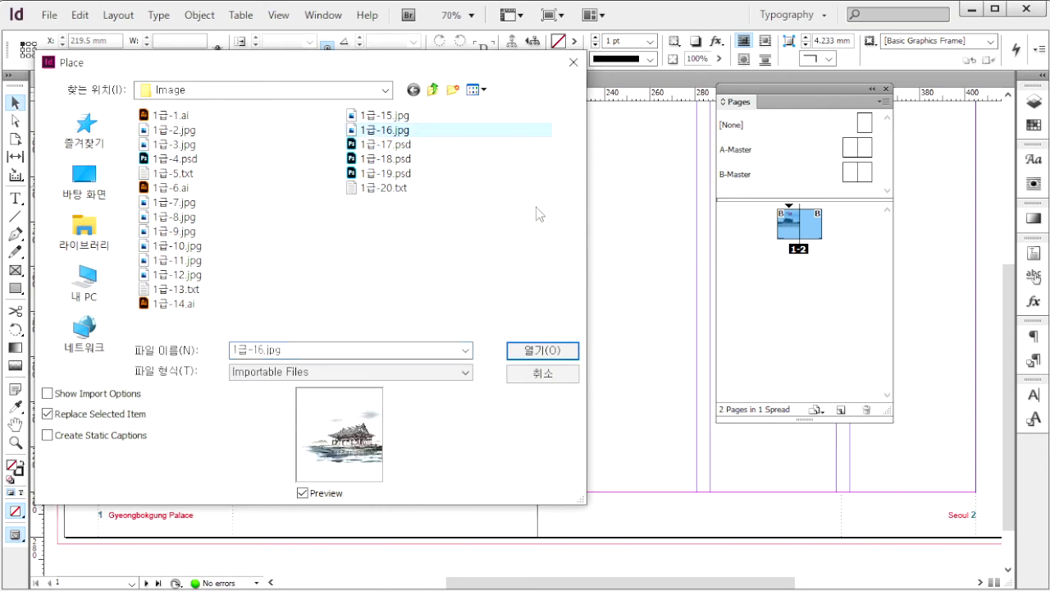
click(542, 351)
key(alt+Tab)
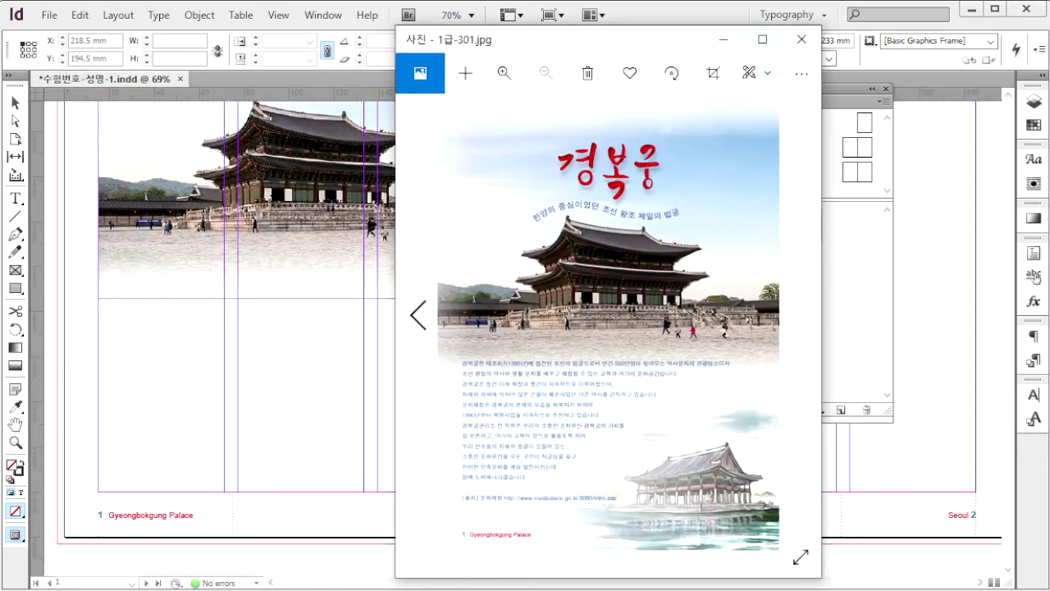
drag(243, 338, 528, 534)
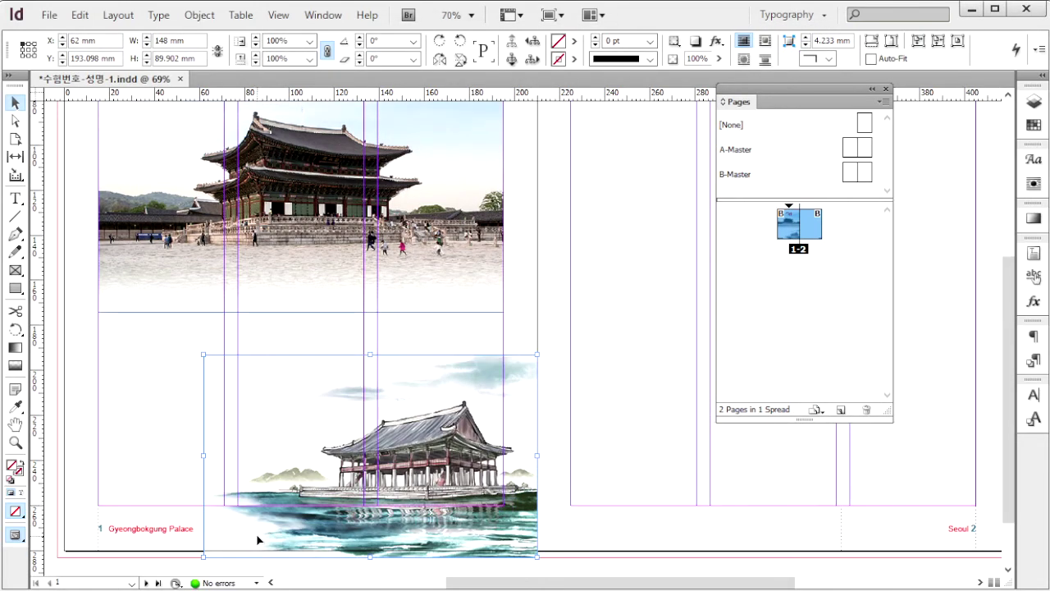
- Apply a linear Gradient Feather to the pavilion painting with an angle of 180°
right_click(257, 539)
mouse_move(382, 337)
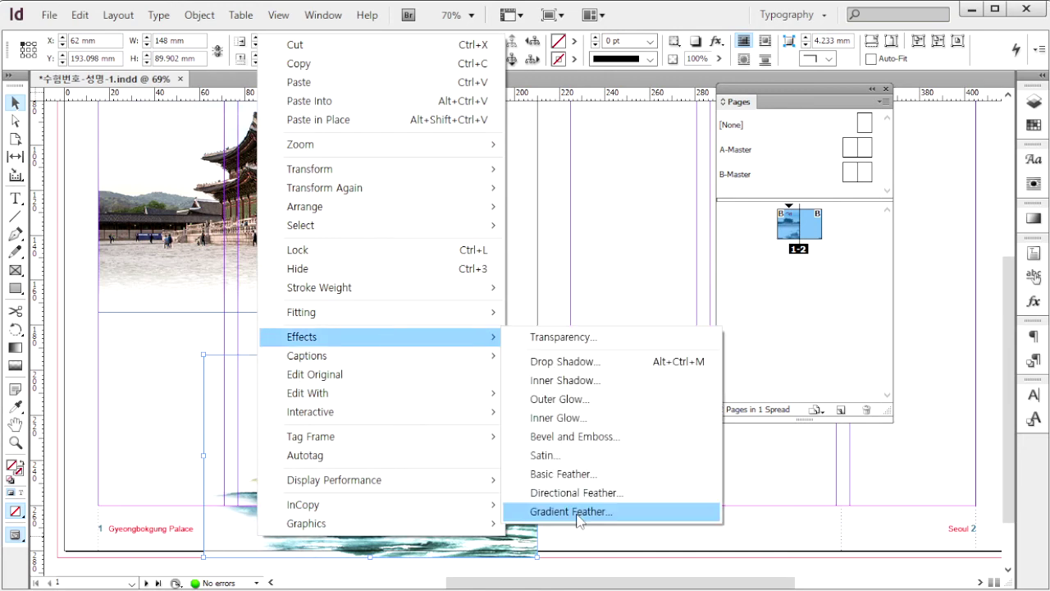
click(579, 512)
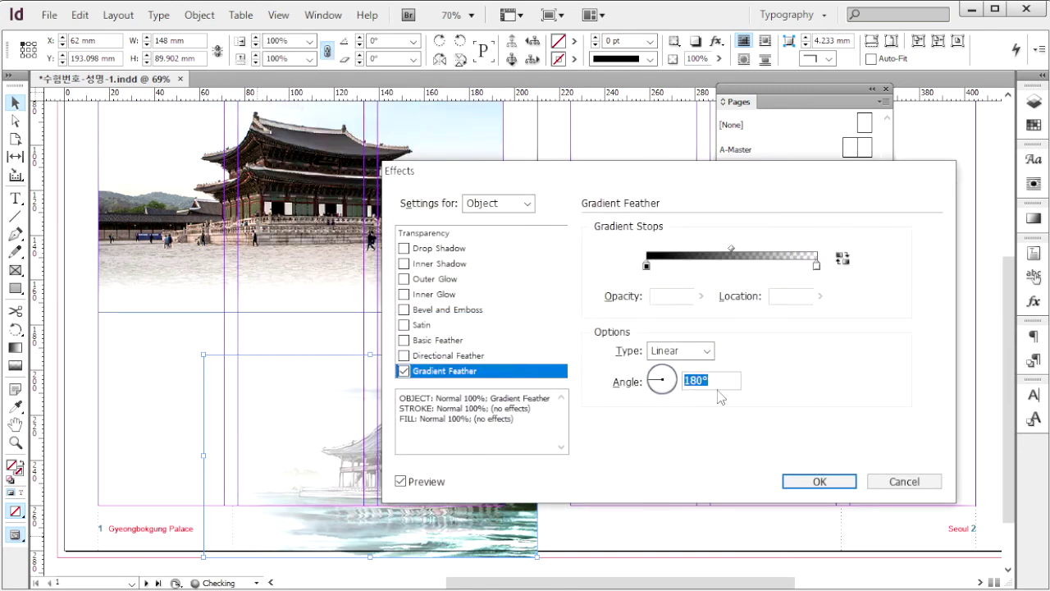
text(180)
key(Tab)
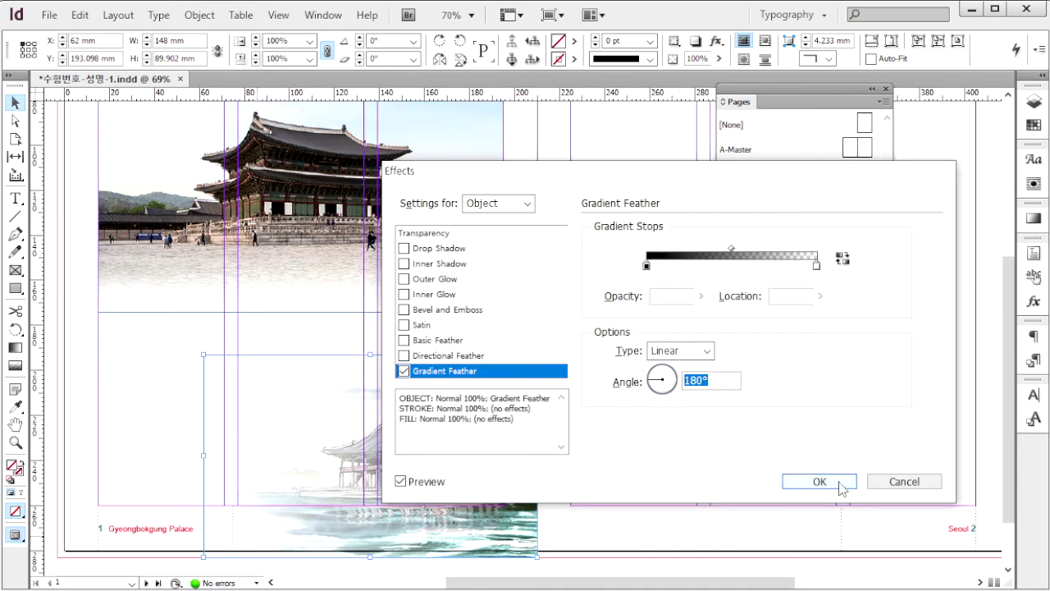
click(819, 482)
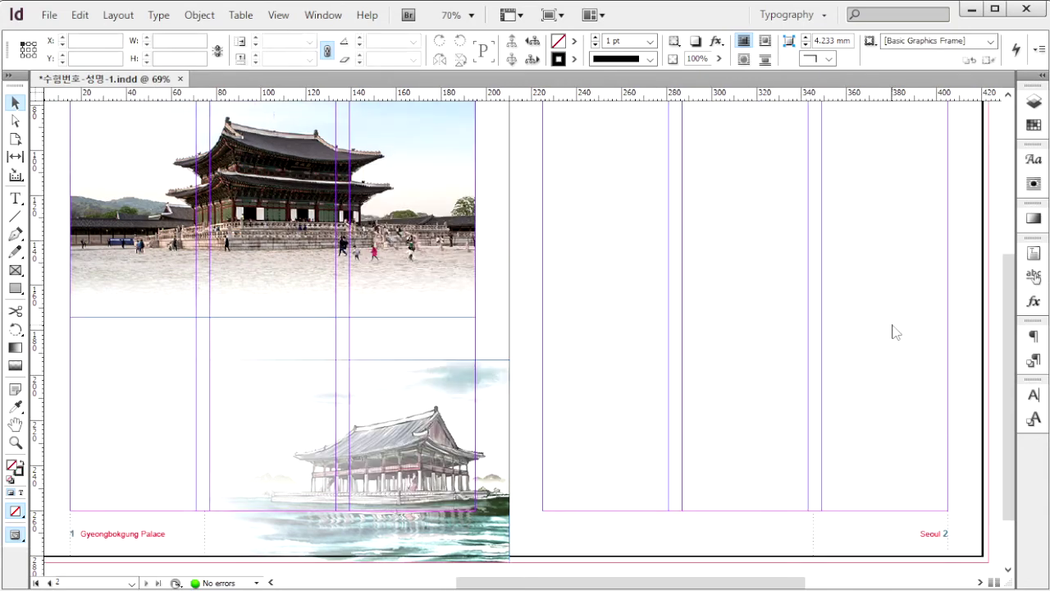
- Place the palace illustration 1급-18.psd in page 2's lower-right corner, about 88 × 71 mm, following sample image 1급-302.jpg
key(ctrl+d)
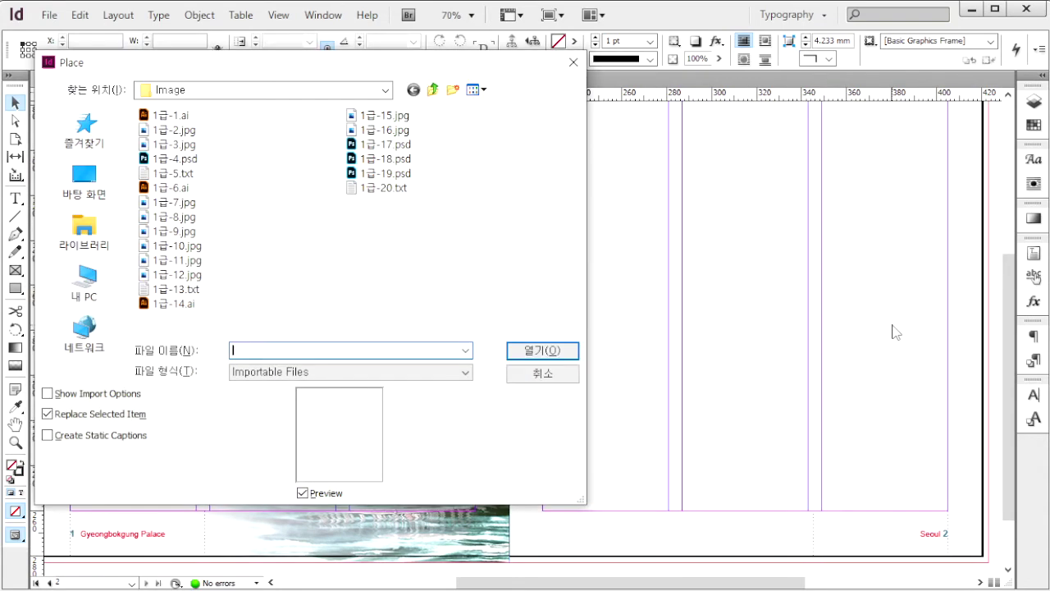
click(403, 165)
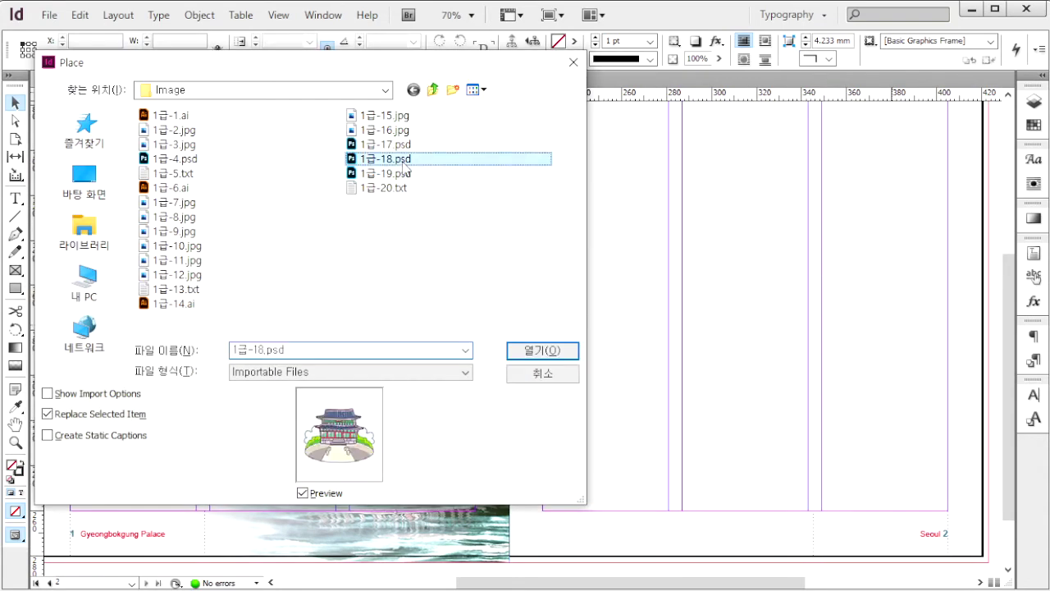
click(542, 350)
key(alt+Tab)
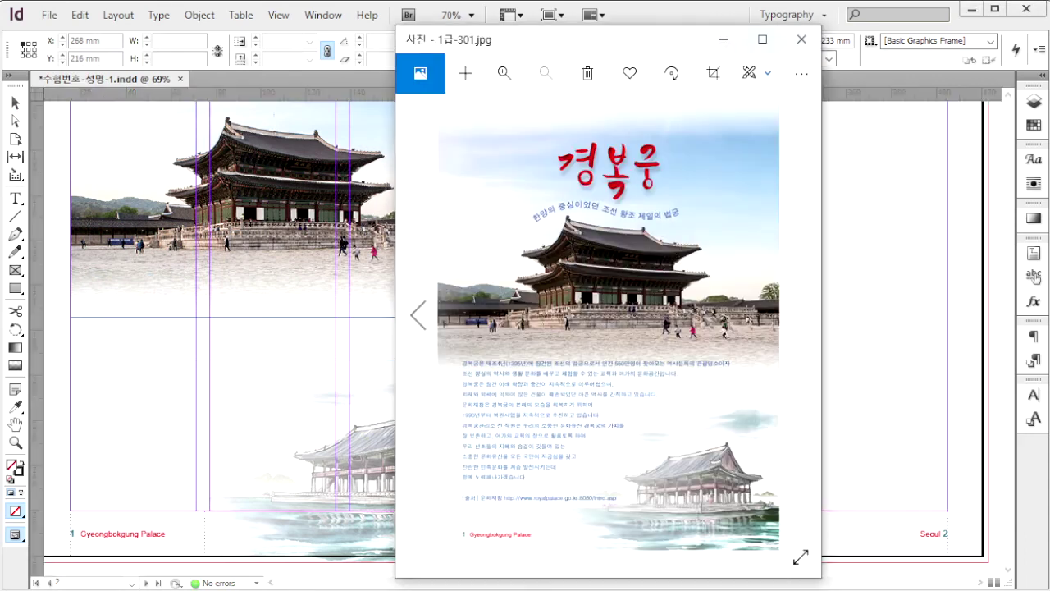
click(794, 325)
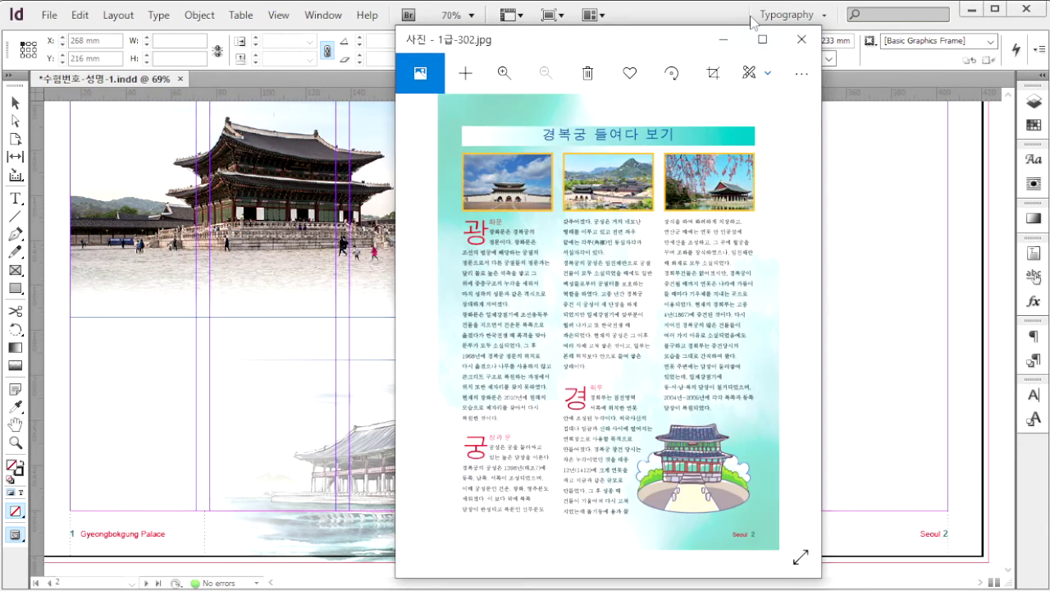
click(695, 17)
drag(746, 336, 917, 508)
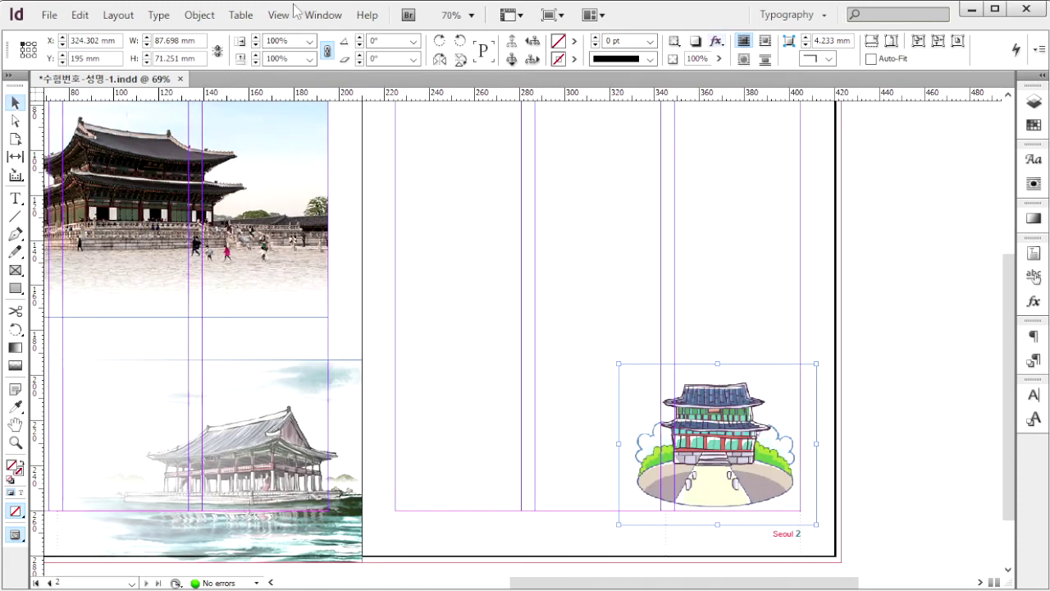
- Give the palace illustration a clipping path of type Photoshop Path
click(199, 15)
mouse_move(378, 459)
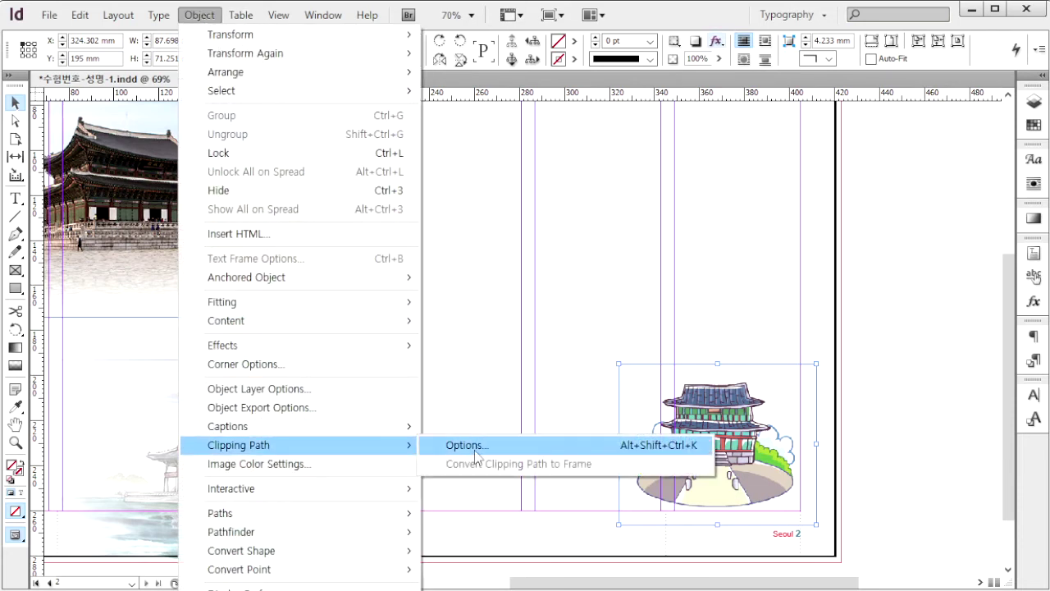
click(468, 444)
click(460, 167)
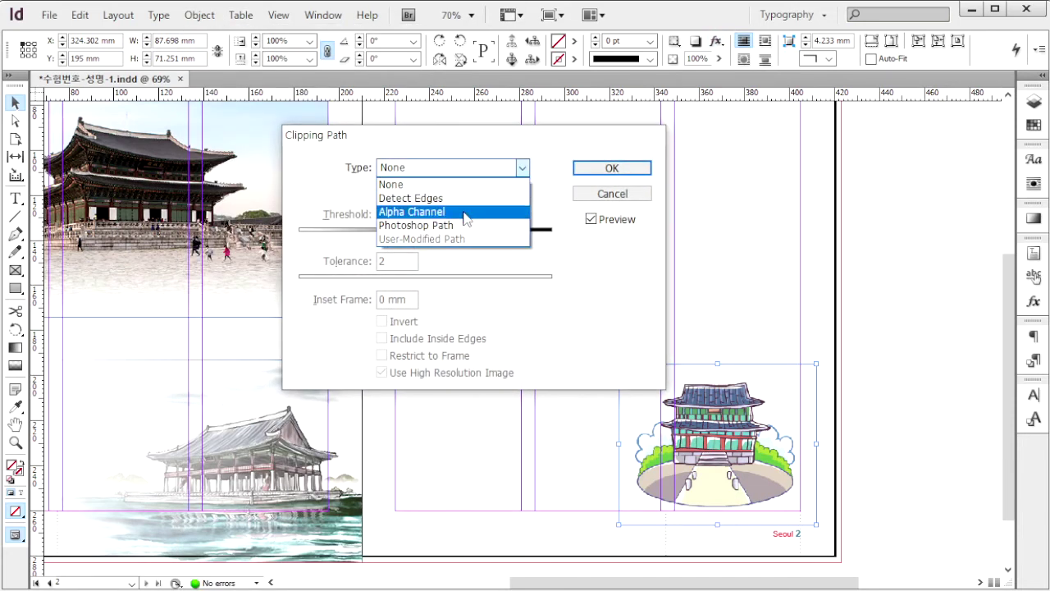
click(443, 225)
click(625, 170)
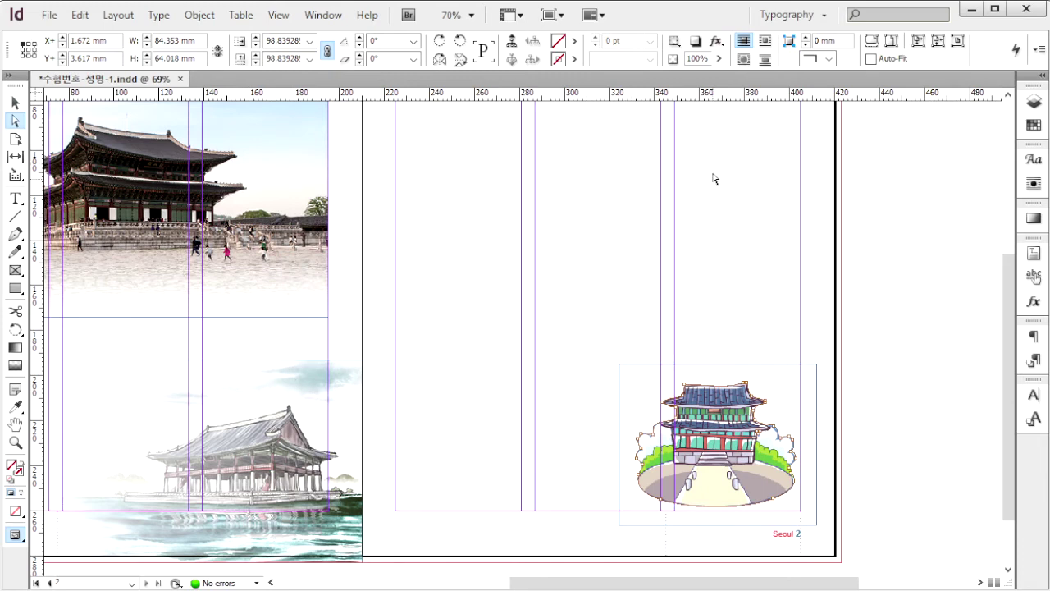
- Set the palace illustration's text wrap to follow the object shape, using the Same as Clipping contour
click(1034, 184)
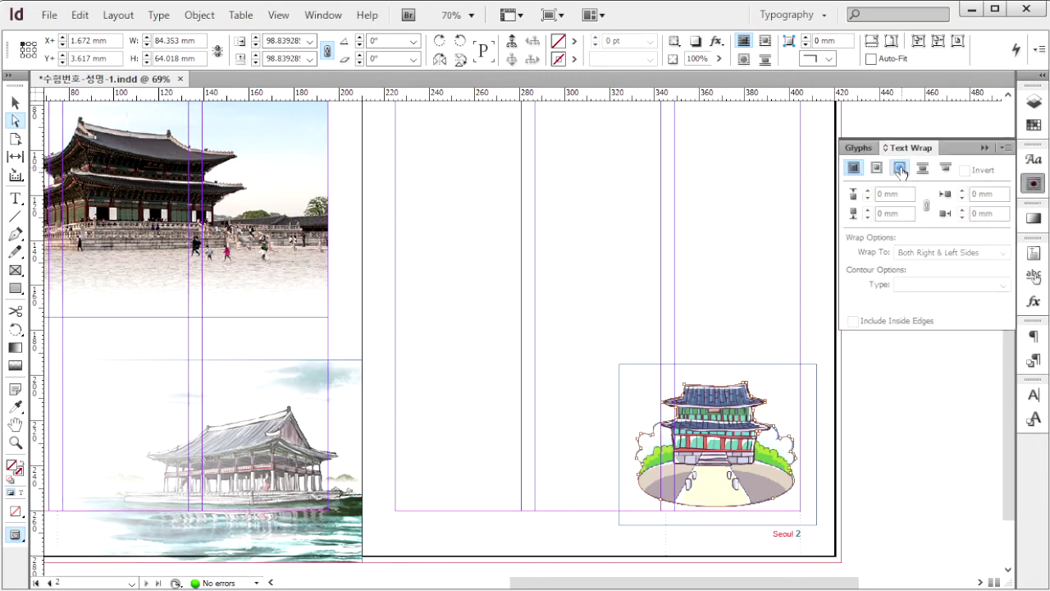
click(900, 168)
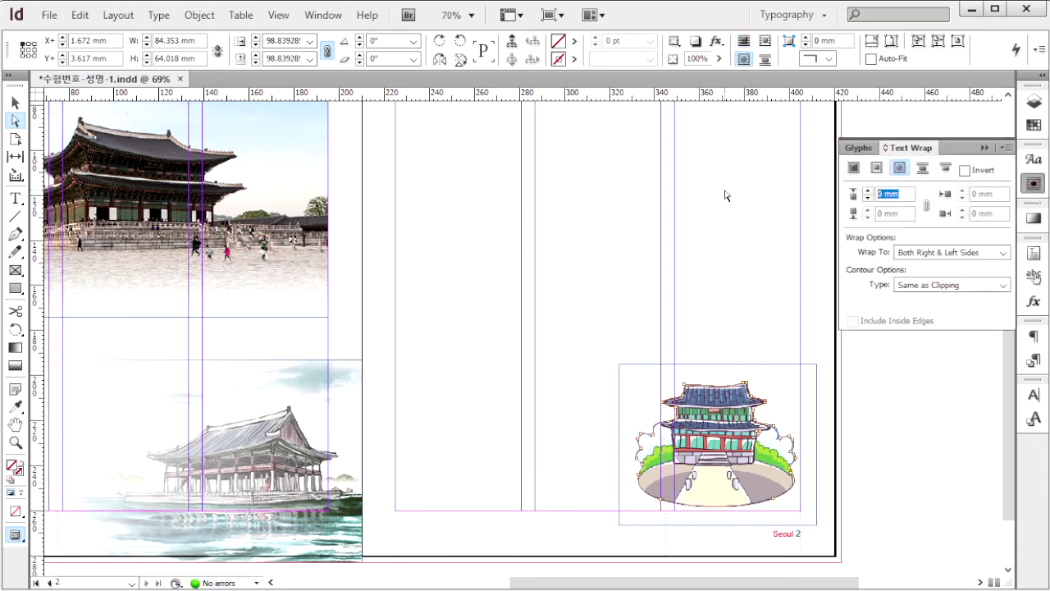
text(4.233)
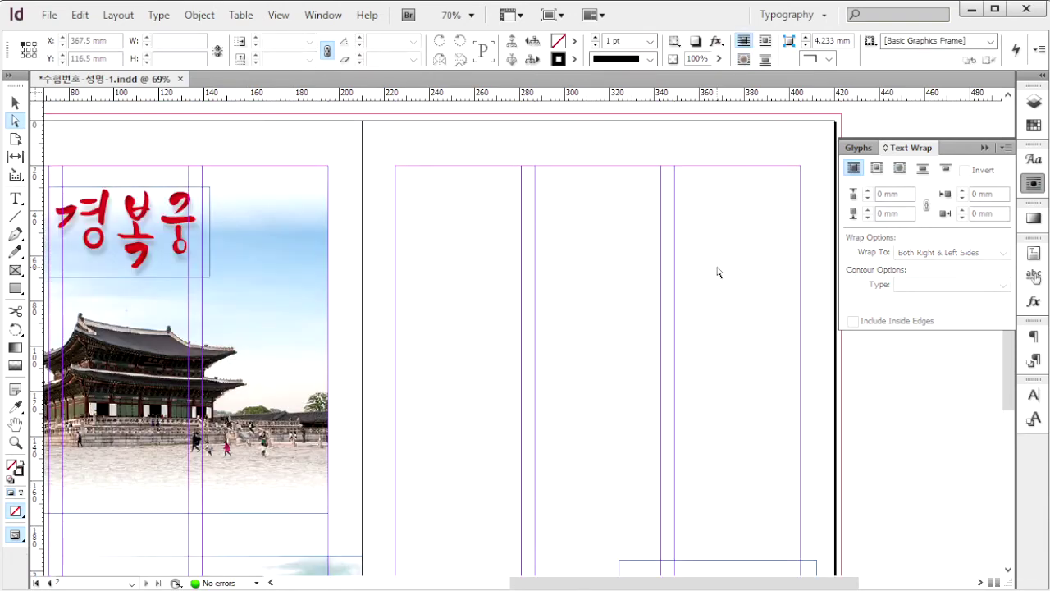
- Place 1급-17.psd in page 2's first column and crop it to the gate photo, sized 56 × 36 mm at X 225, Y 38 mm
key(ctrl+d)
click(388, 145)
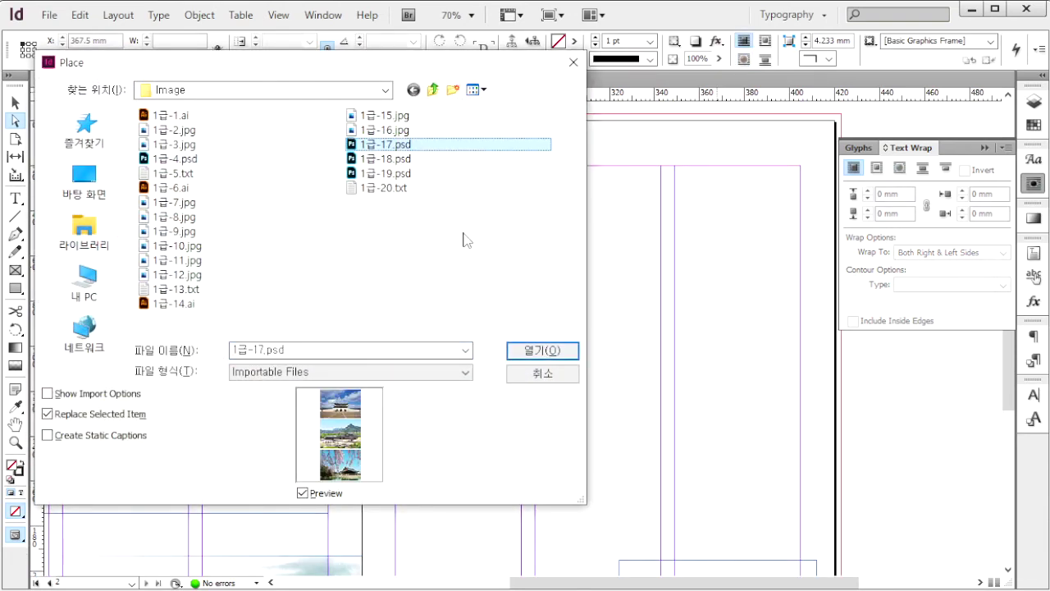
click(543, 350)
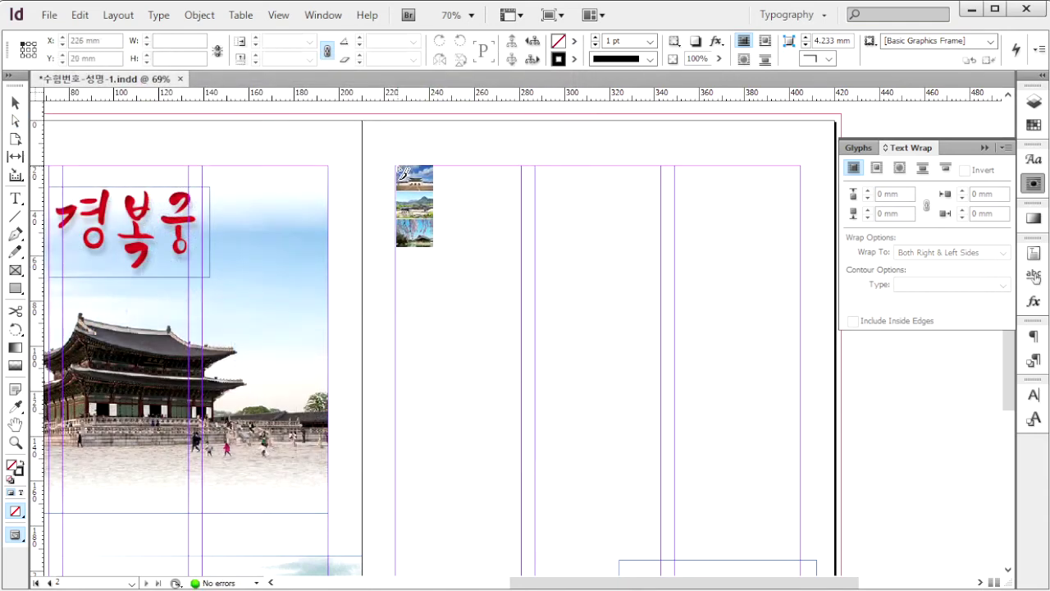
drag(396, 167, 526, 292)
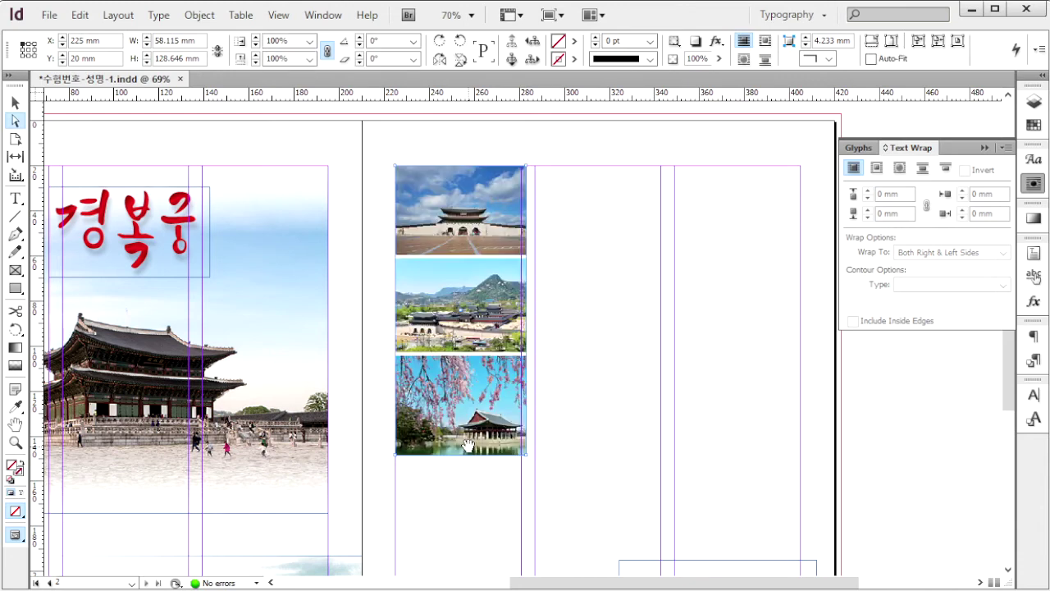
click(15, 103)
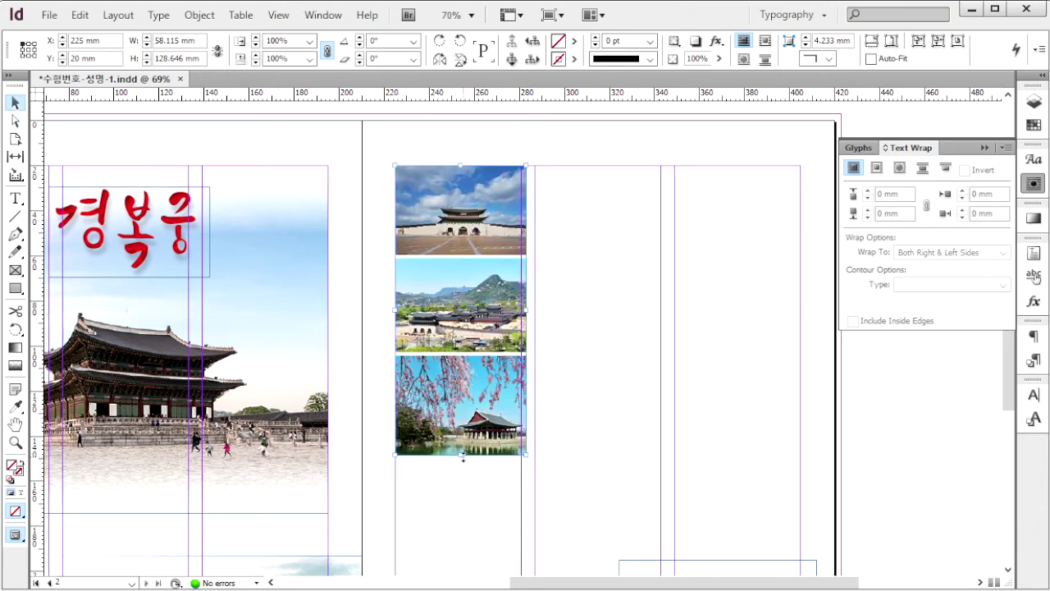
drag(462, 455, 467, 255)
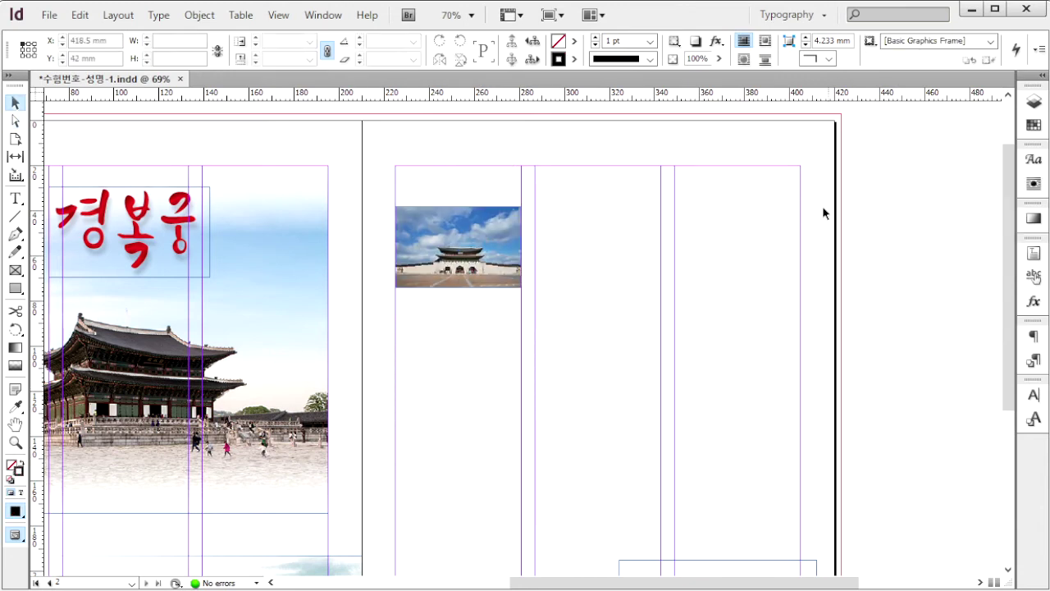
- Give the gate photo on page 2 a solid stroke with a weight of 3 pt
click(514, 247)
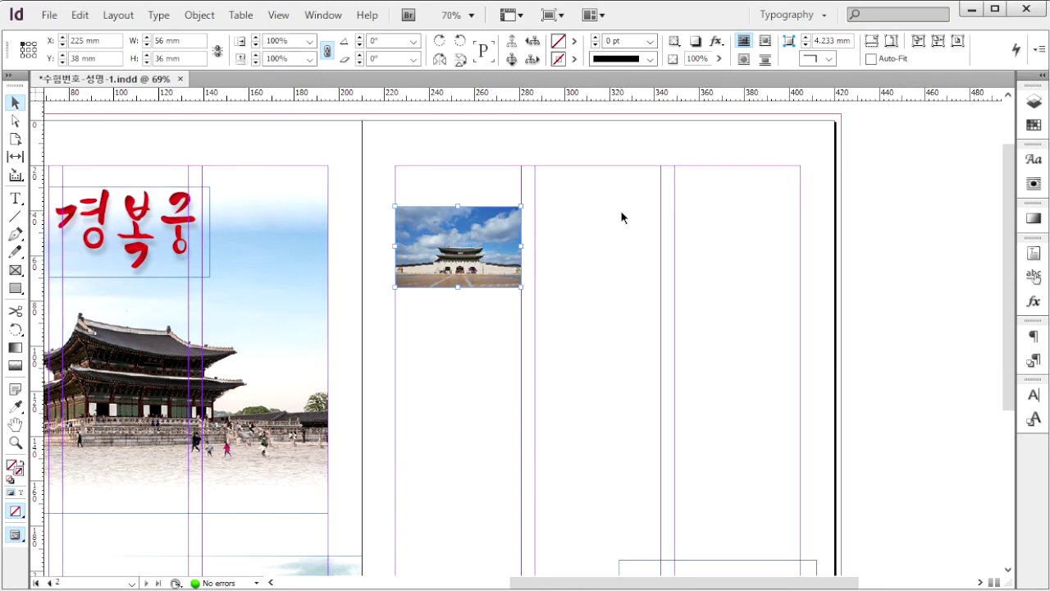
key(F10)
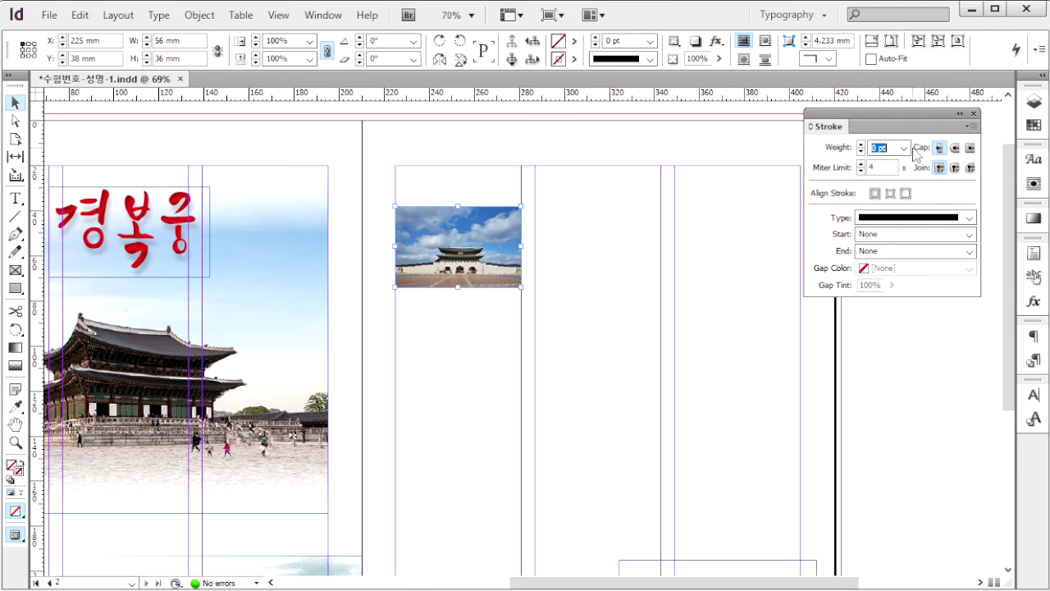
text(3)
key(Return)
click(966, 219)
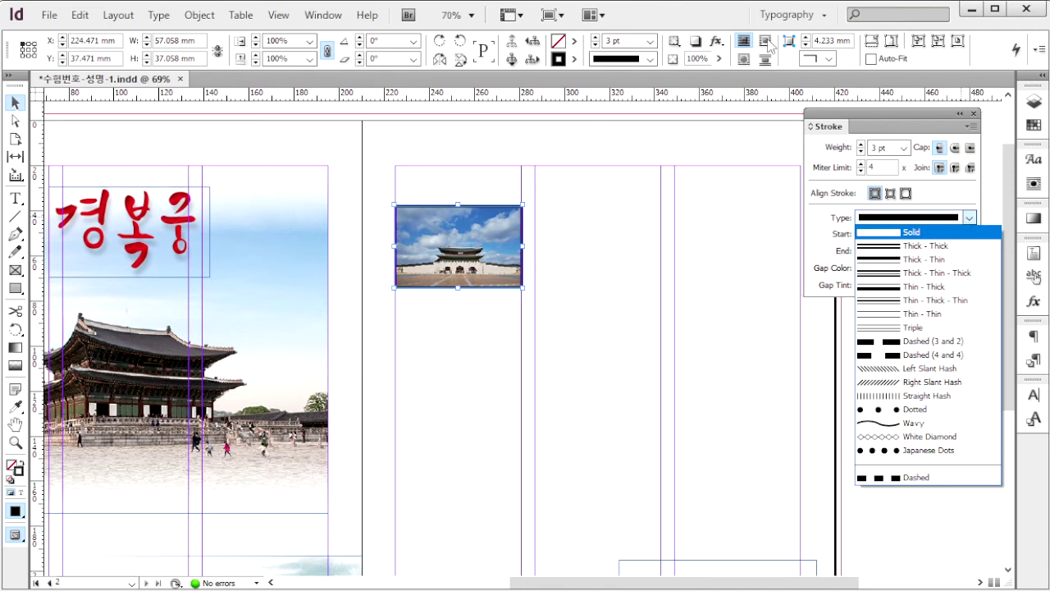
click(679, 19)
- Set the gate photo's stroke color to CMYK values C=0, M=30, Y=100, K=0
key(F6)
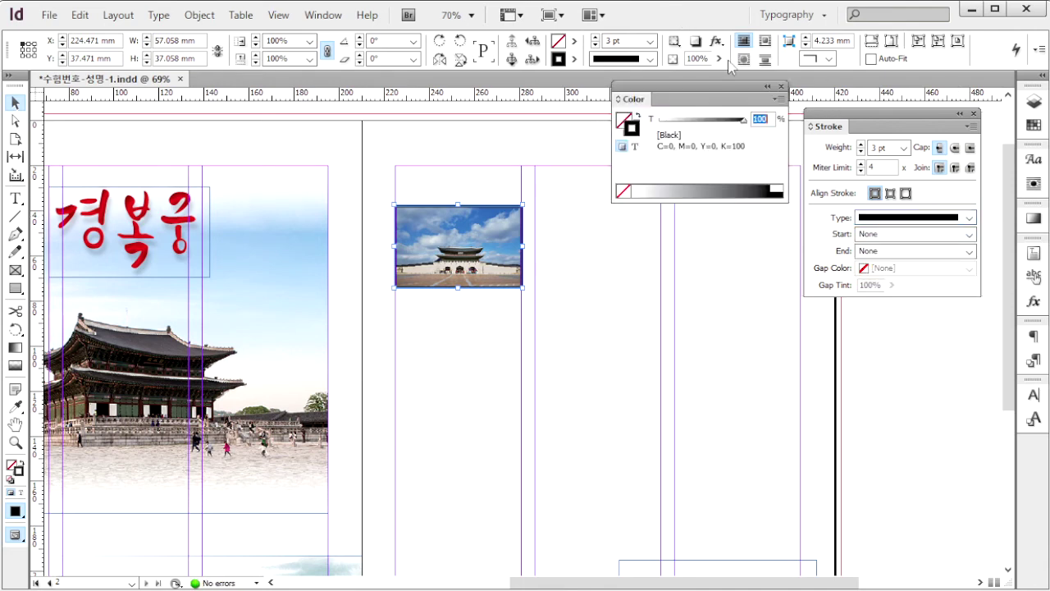
click(776, 99)
click(835, 148)
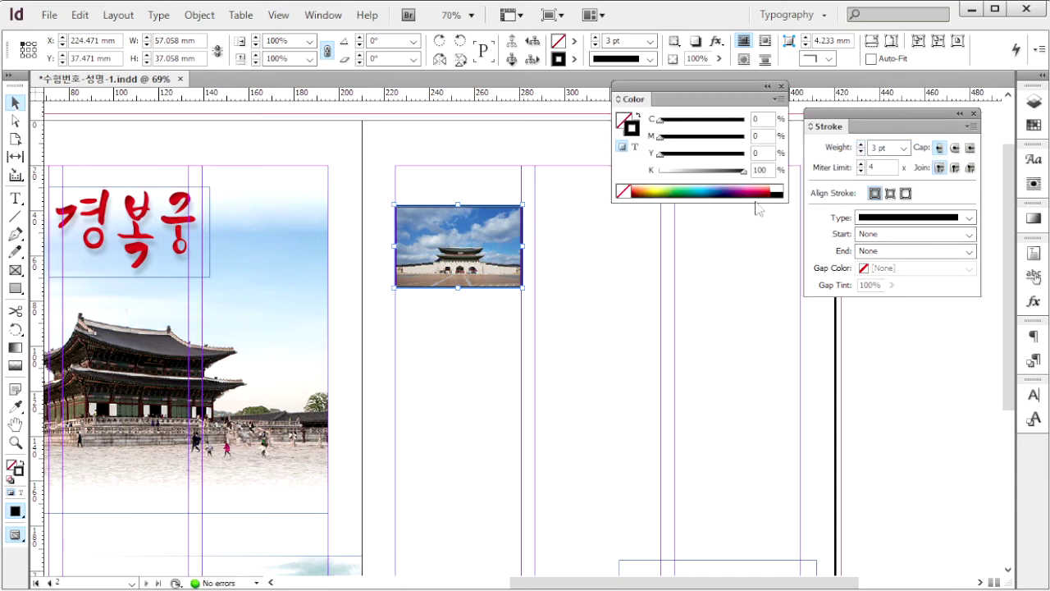
click(763, 119)
key(Tab)
key(Tab)
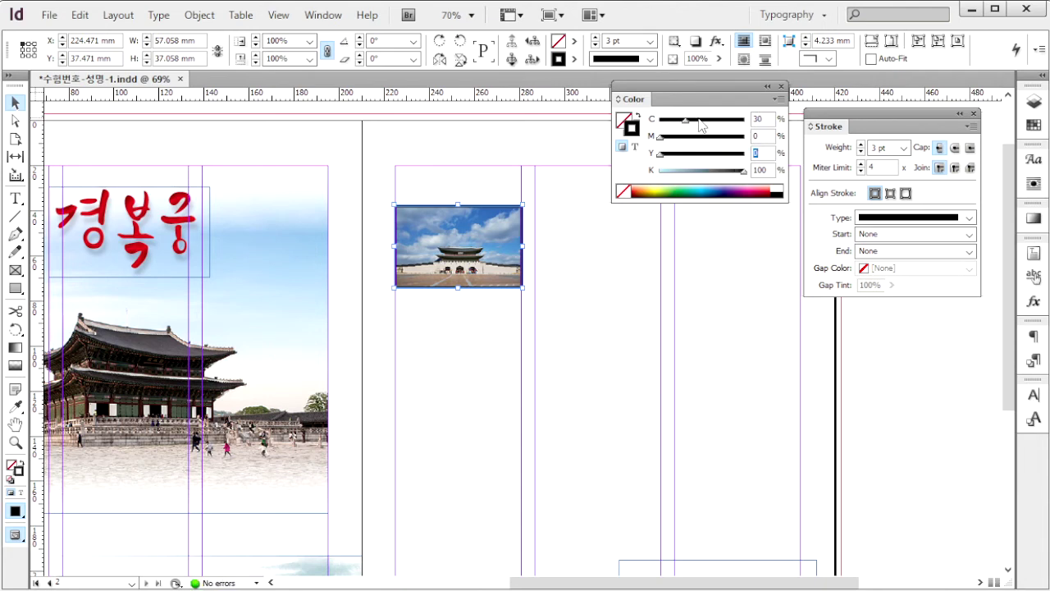
text(100)
key(Return)
text(0)
key(Return)
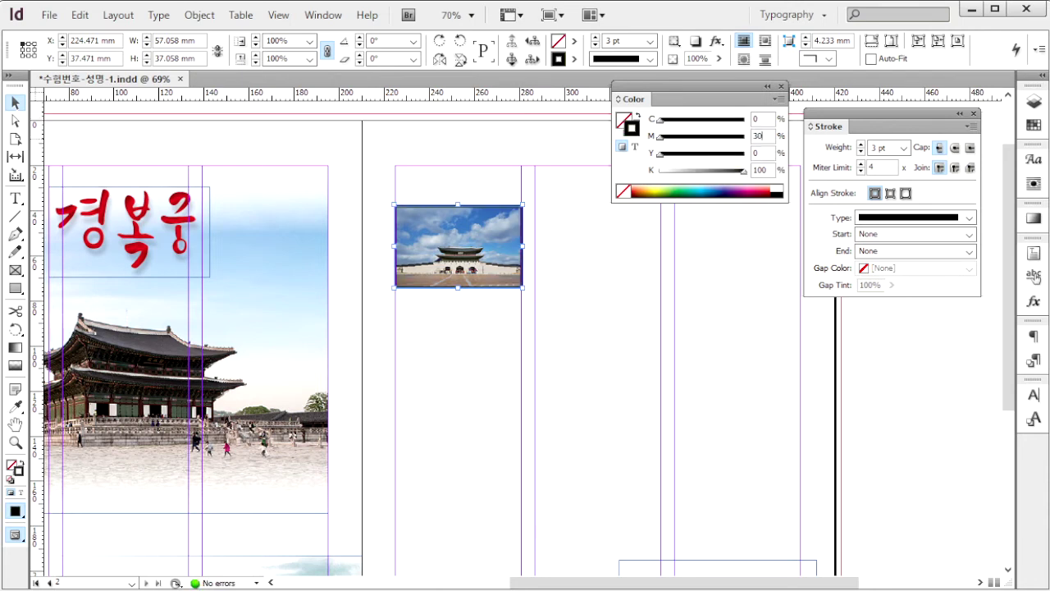
key(Tab)
text(100)
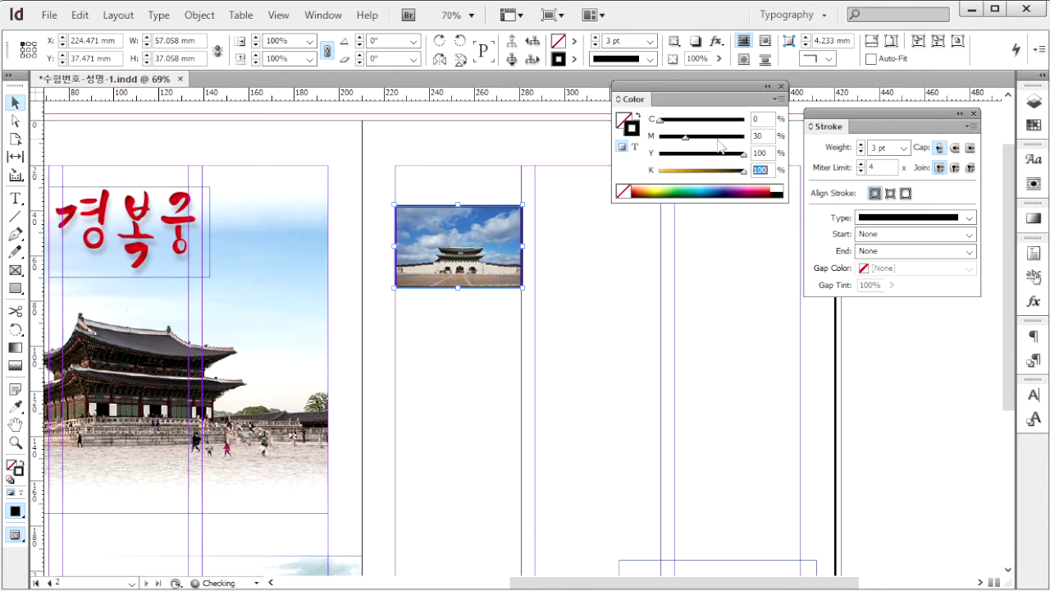
key(Tab)
text(0)
key(Return)
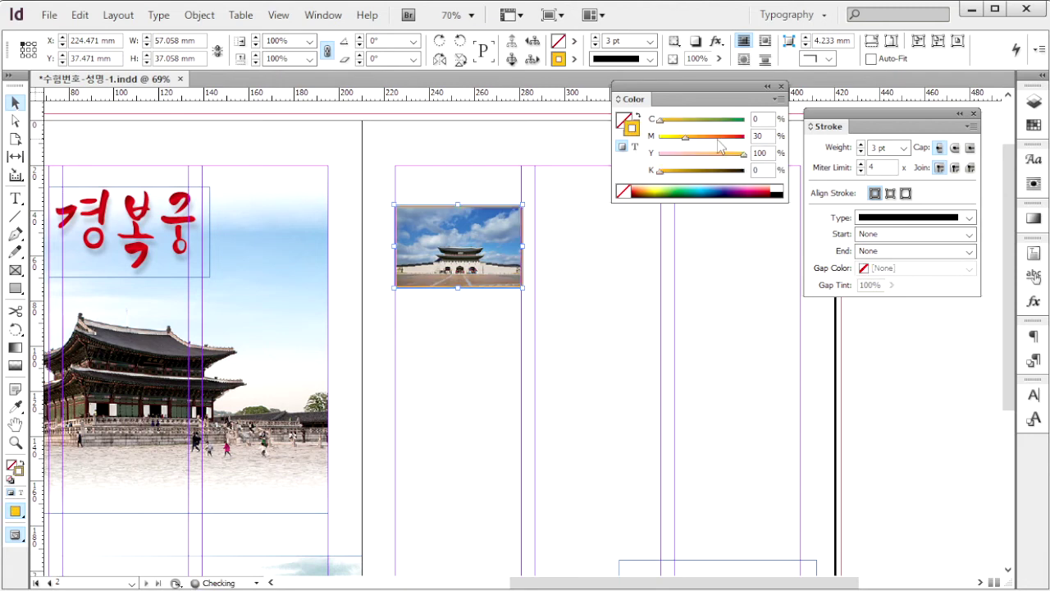
- Duplicate the gold-framed gate photo into the second and third columns of page 2, keeping the copies level with the original
key(ctrl+shift+a)
key(alt+Tab)
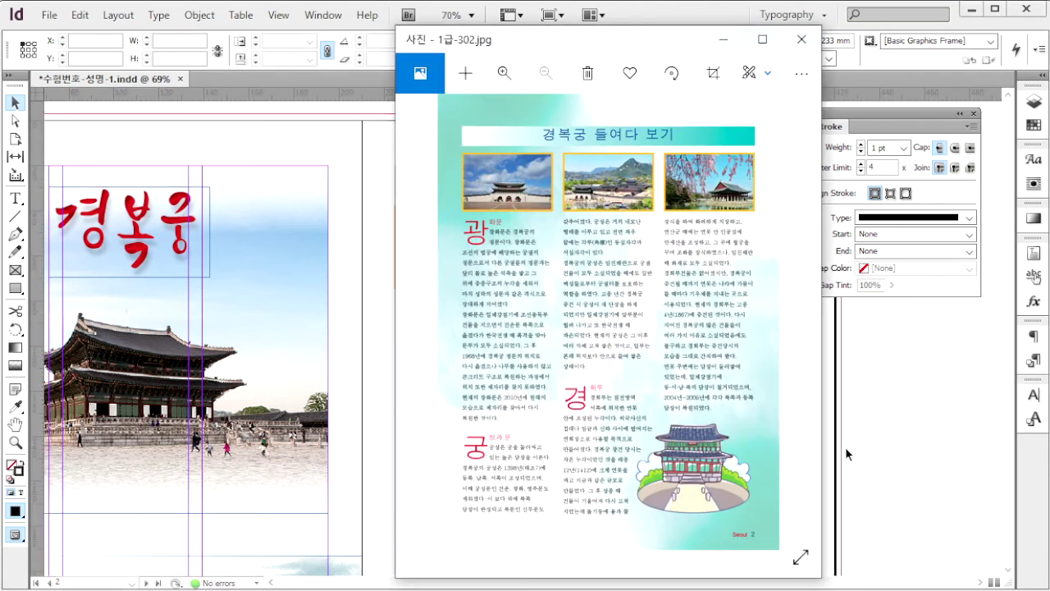
key(alt+Tab)
scroll(507, 302, up, 1)
click(507, 302)
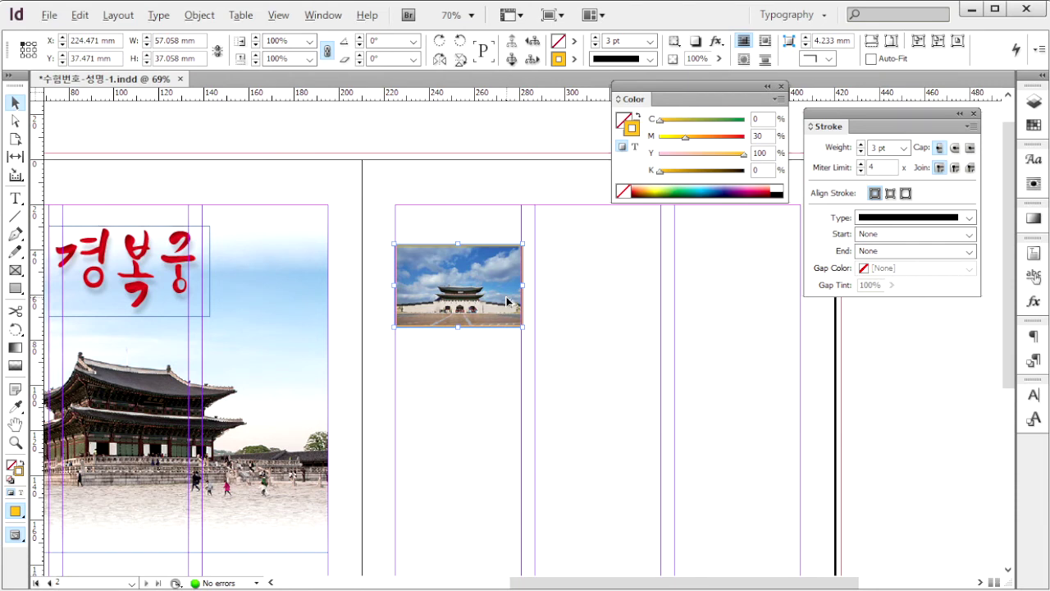
drag(464, 290, 738, 297)
click(622, 306)
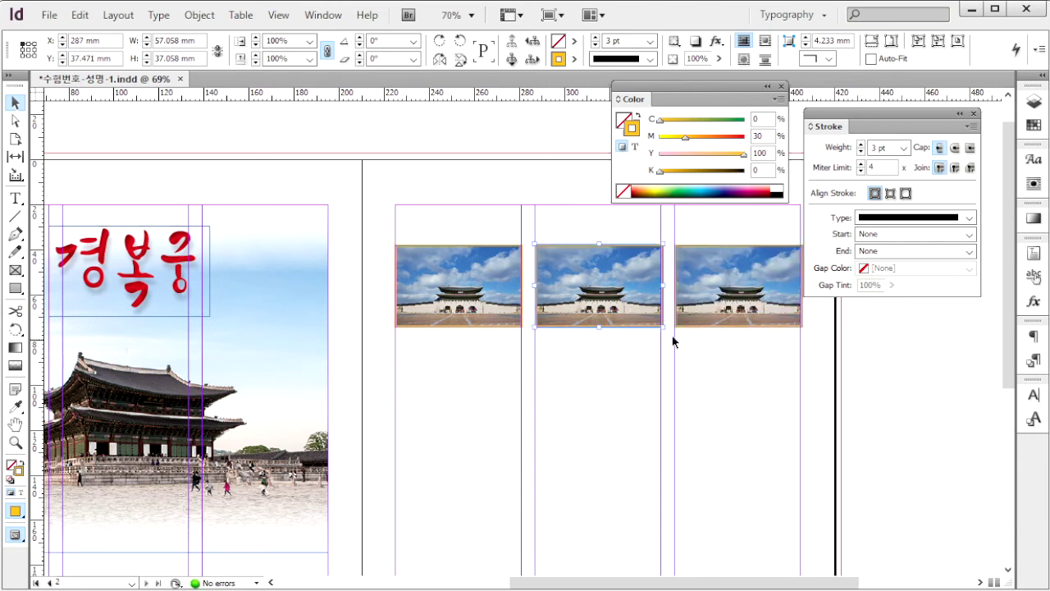
- Shift the image inside the second column's frame up to about Y -40.5 mm, so it shows the mountain and palace view
double_click(600, 306)
drag(621, 310, 624, 216)
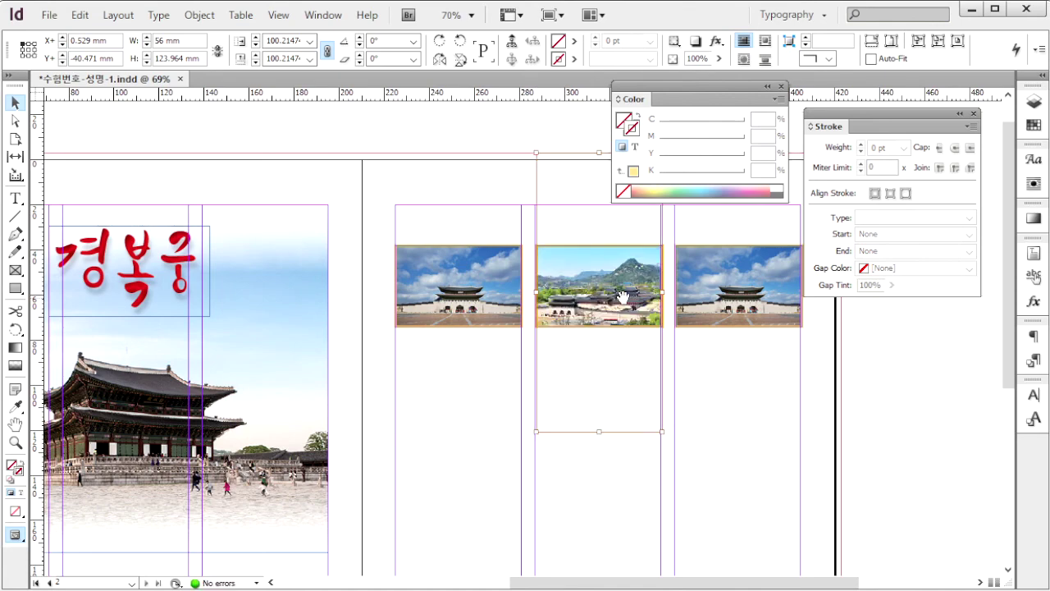
key(alt+Tab)
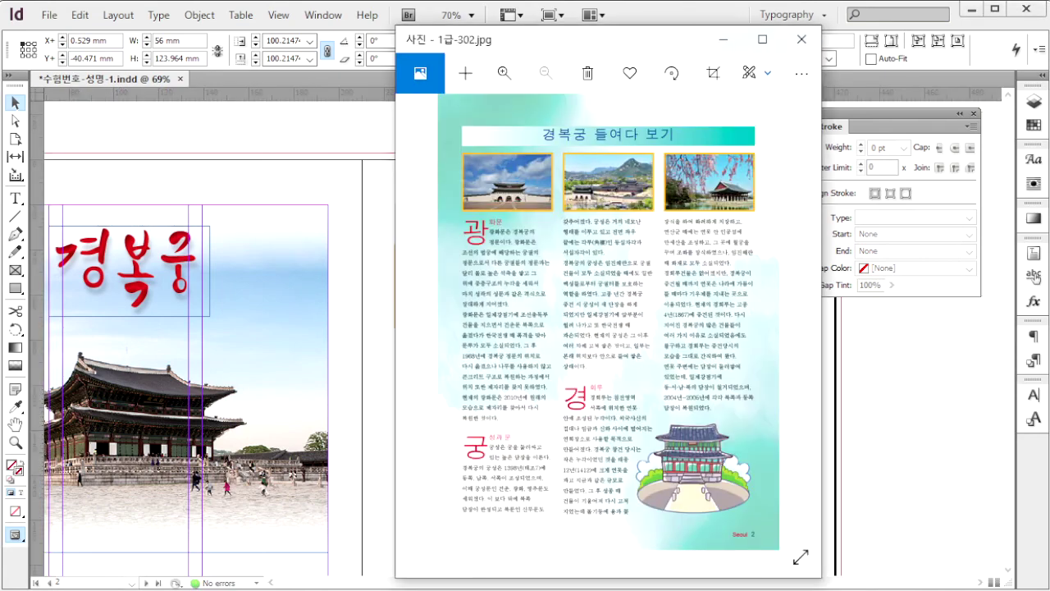
click(907, 447)
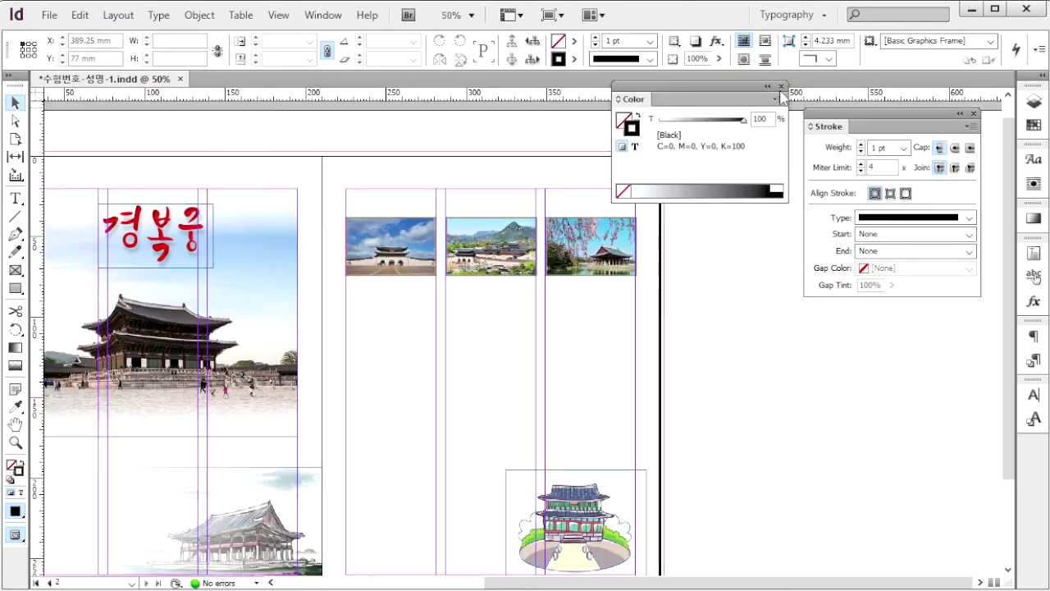
- Place 1급-19.psd over page 2 from the upper-left bleed corner, about 230 × 286 mm in size
click(782, 87)
key(ctrl+d)
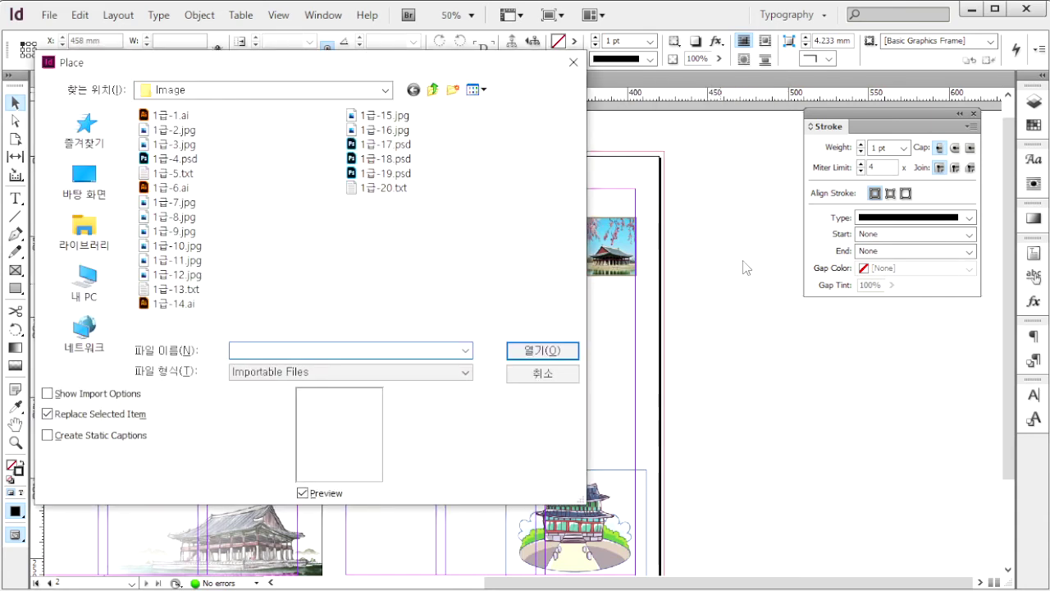
click(402, 173)
click(532, 348)
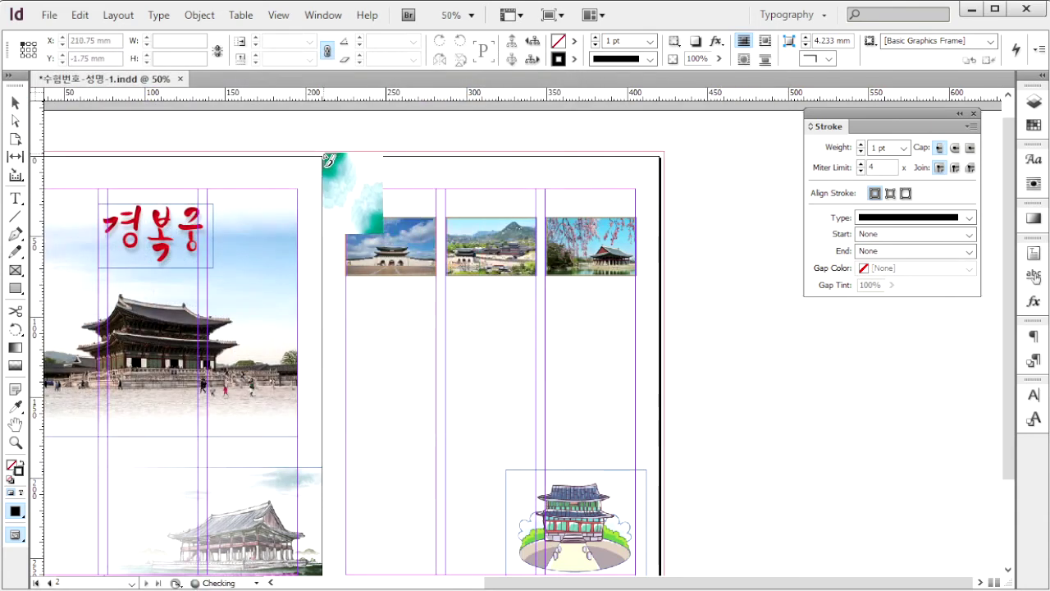
drag(321, 156, 707, 501)
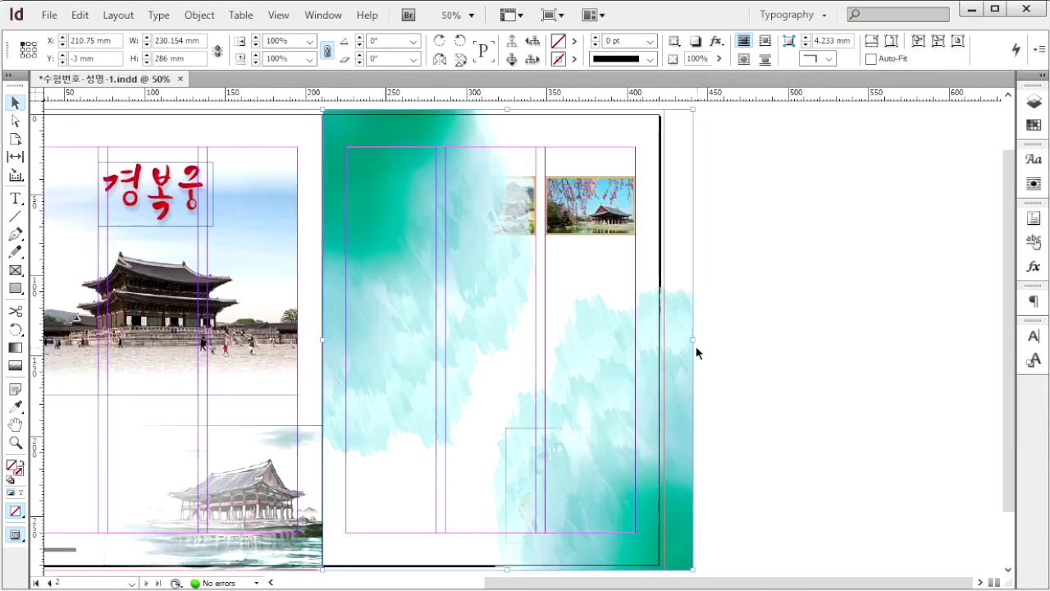
- Narrow the background image's frame to 212.25 mm wide at the bleed edge and fill the frame proportionally
drag(695, 340, 663, 341)
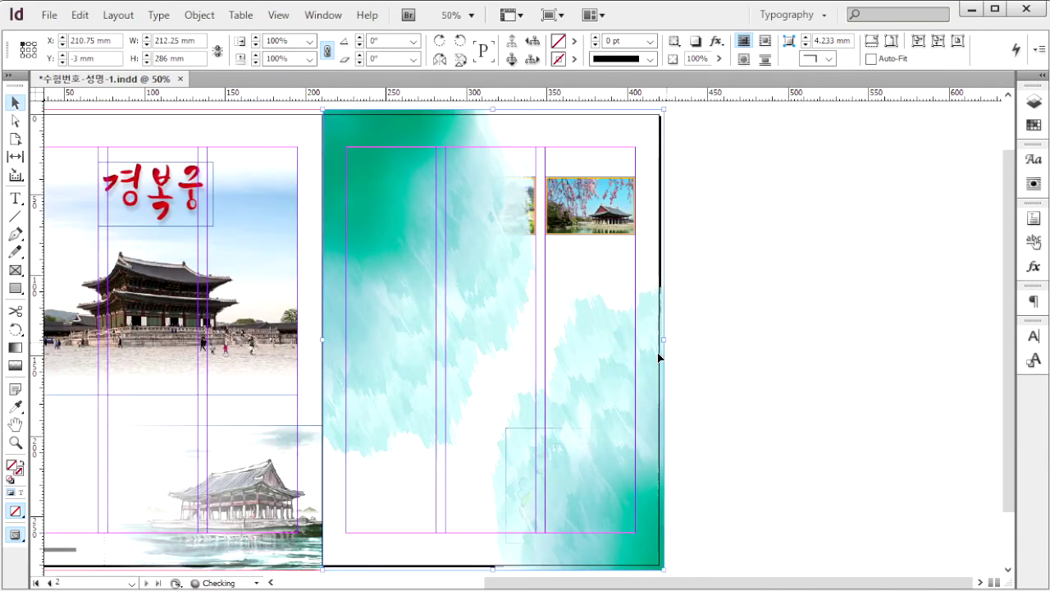
right_click(349, 534)
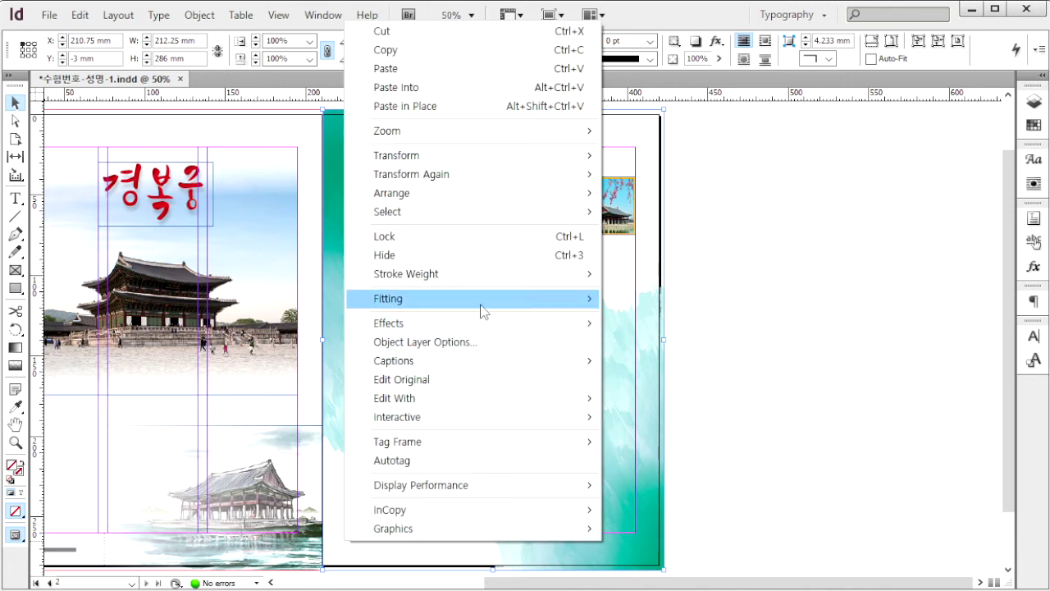
mouse_move(505, 305)
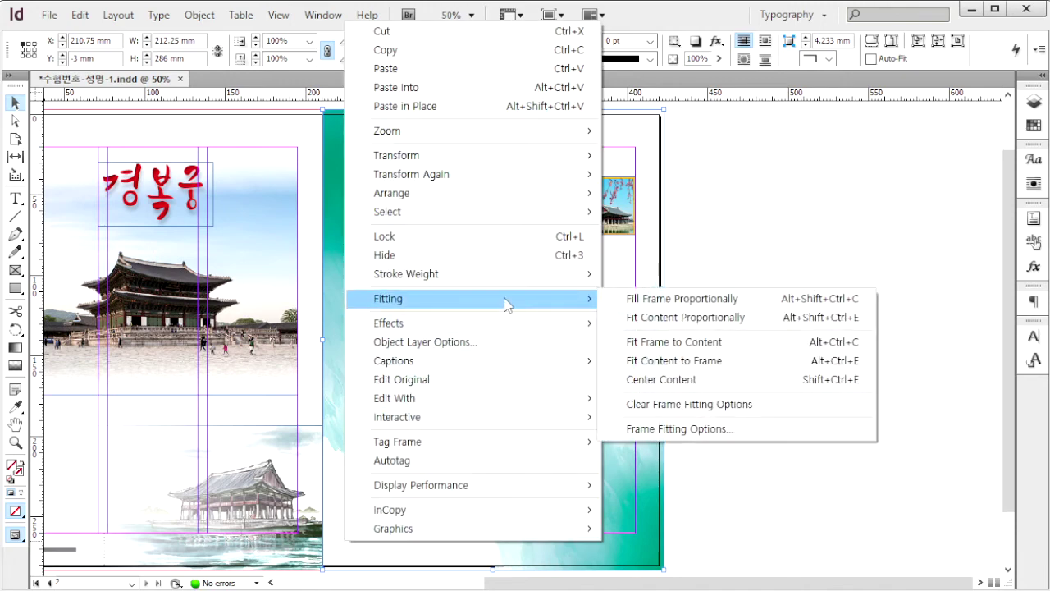
click(686, 300)
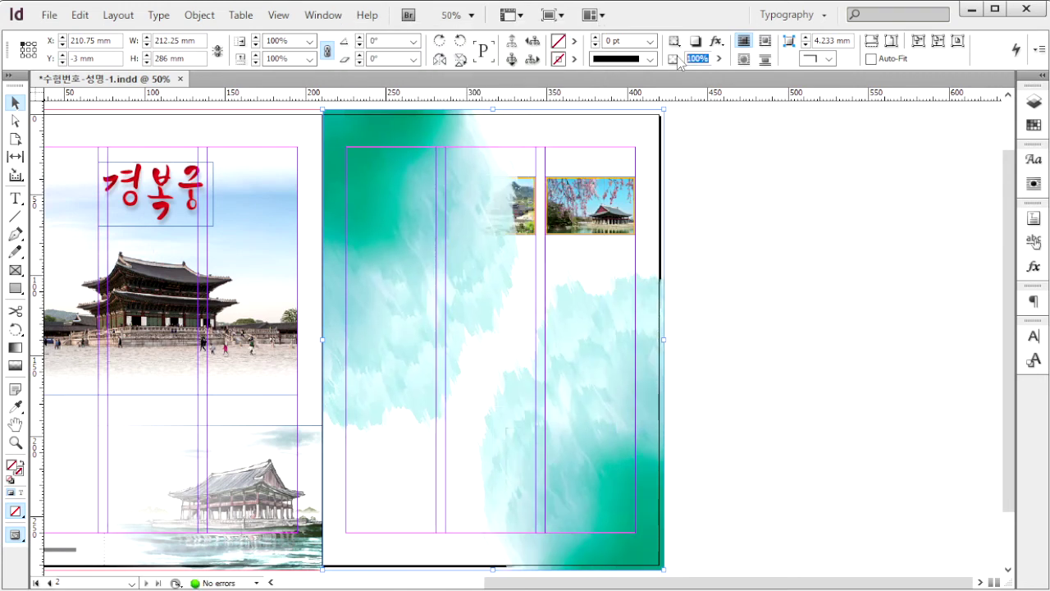
- Set the page 2 background image's opacity to 50%, compare it with 1급-302.jpg and close the sample
text(50)
key(Return)
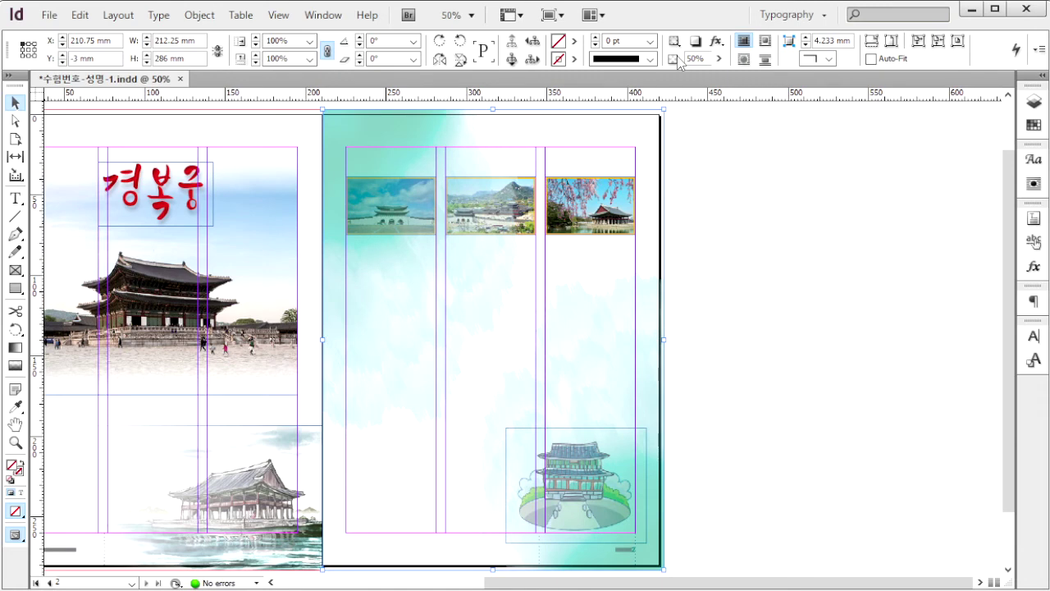
key(alt+Tab)
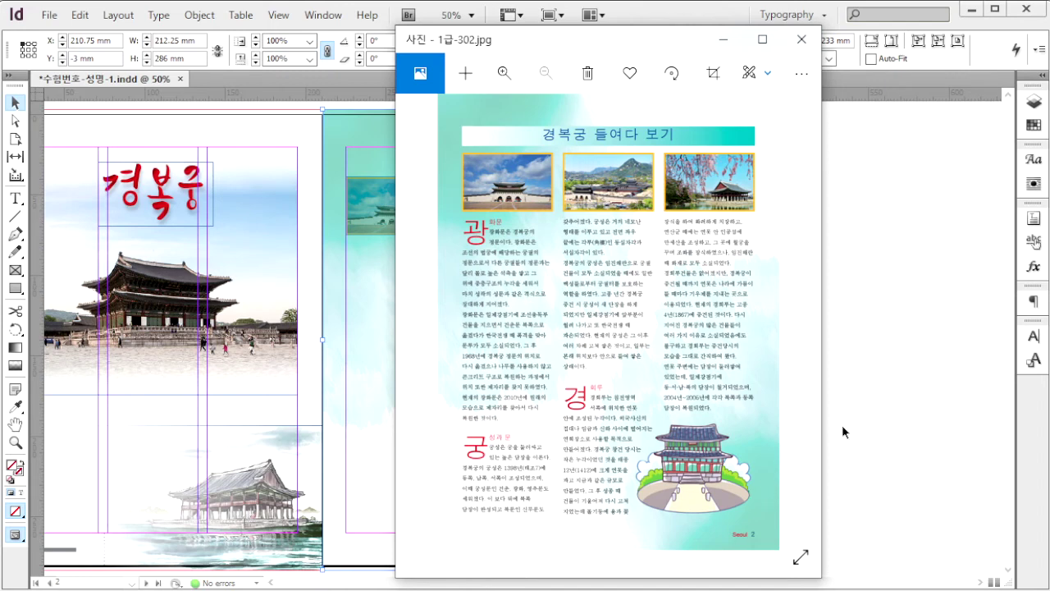
click(802, 39)
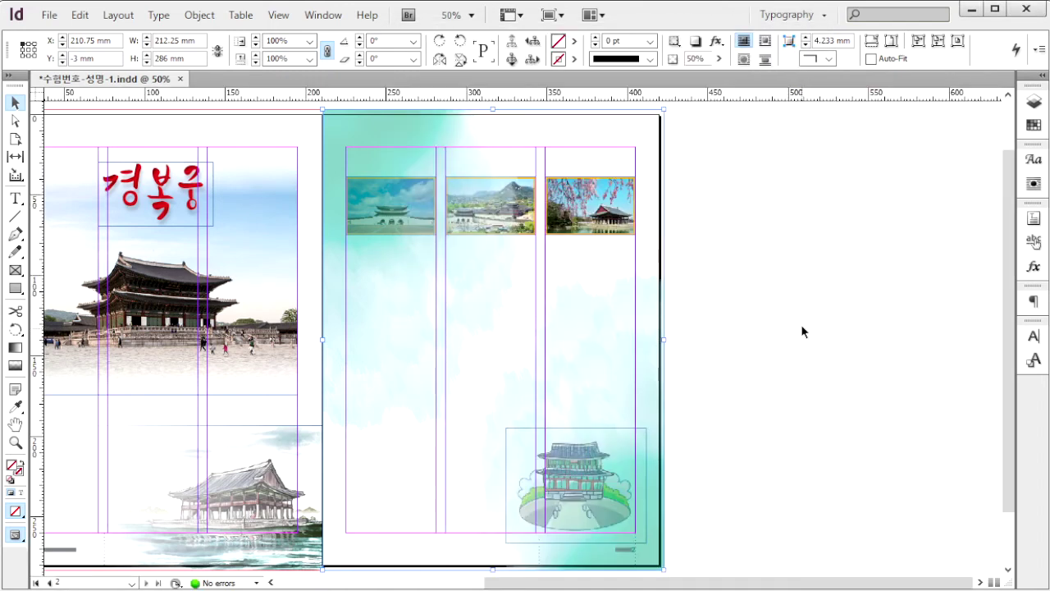
- Override all master page items on the page 1-2 spread
key(F12)
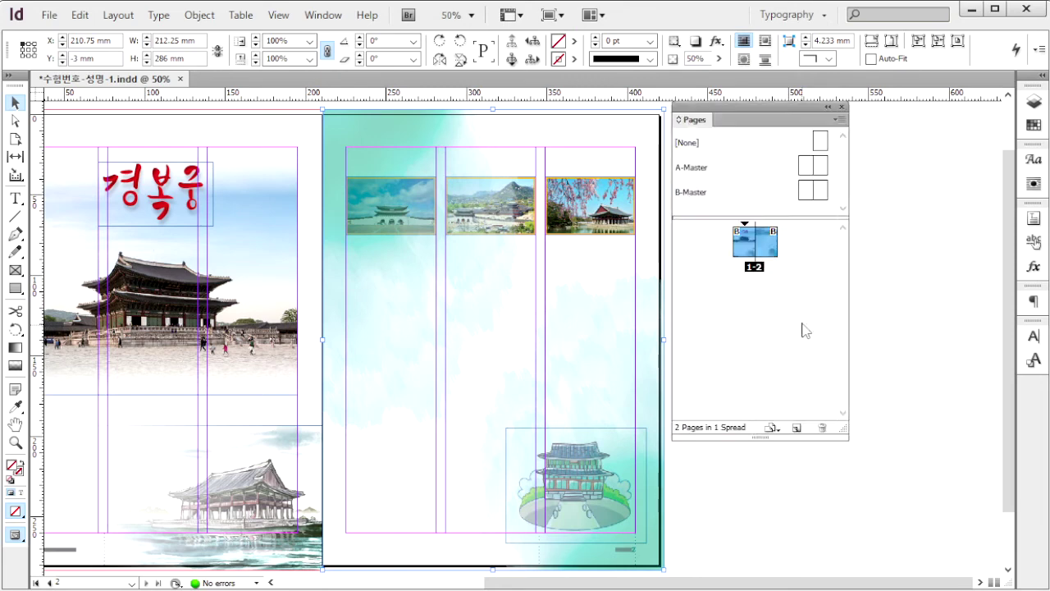
right_click(744, 255)
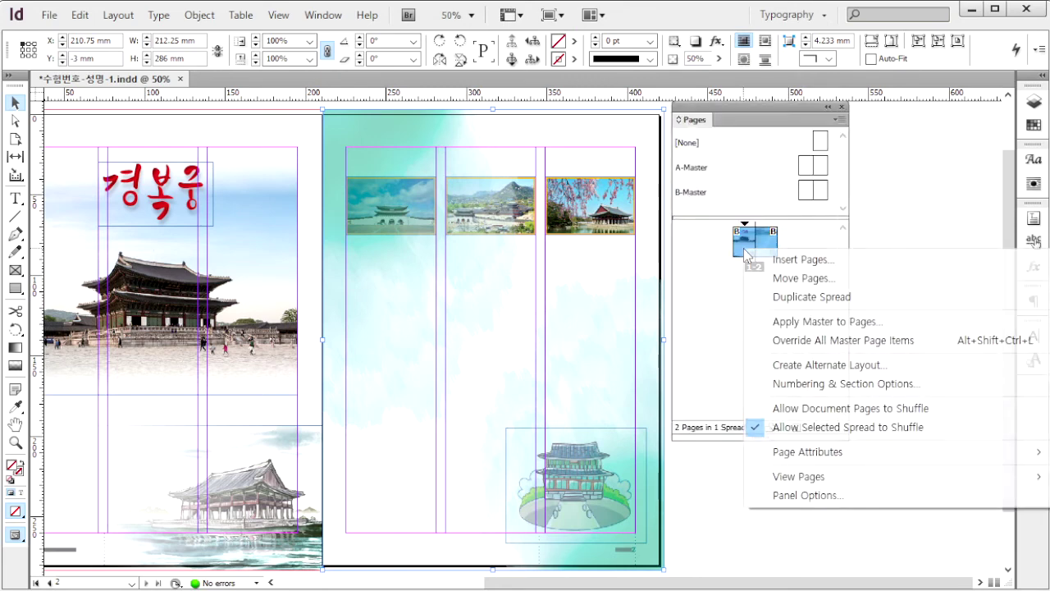
click(817, 343)
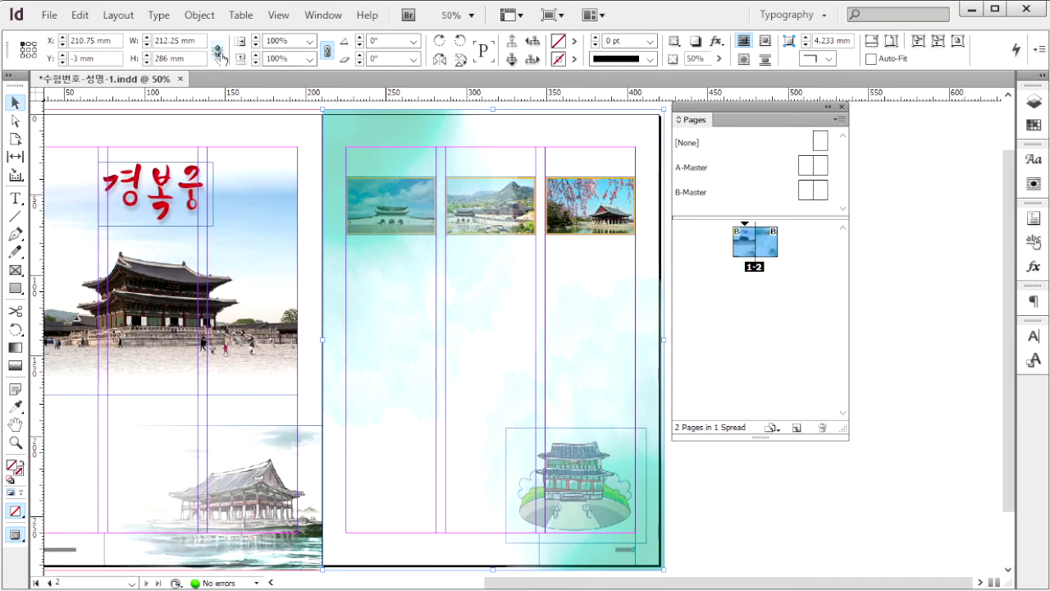
- Send the page 2 background image to the back, behind the photos and the palace illustration
click(199, 14)
mouse_move(226, 76)
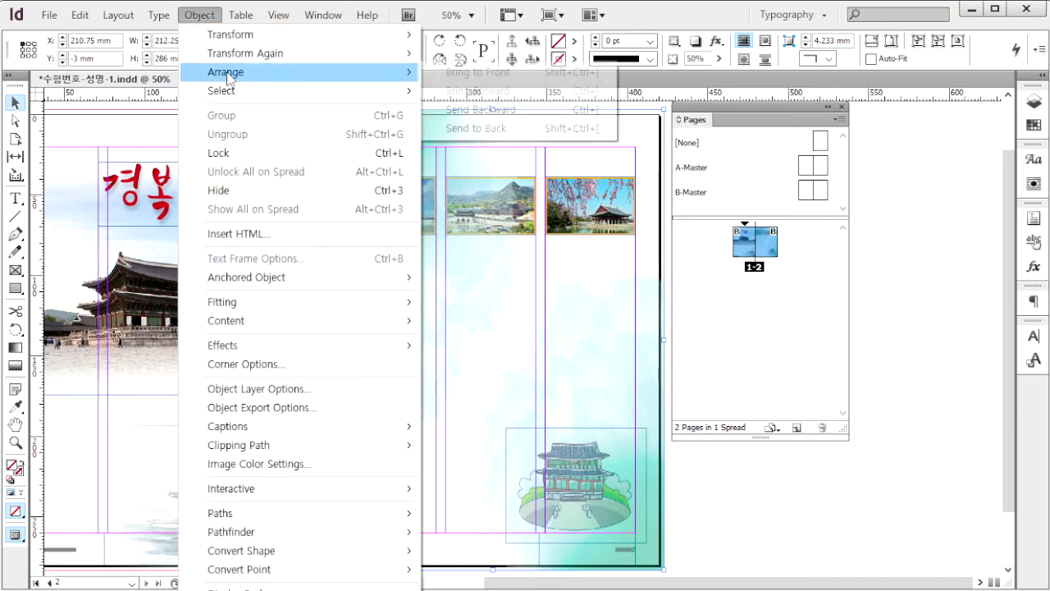
click(476, 128)
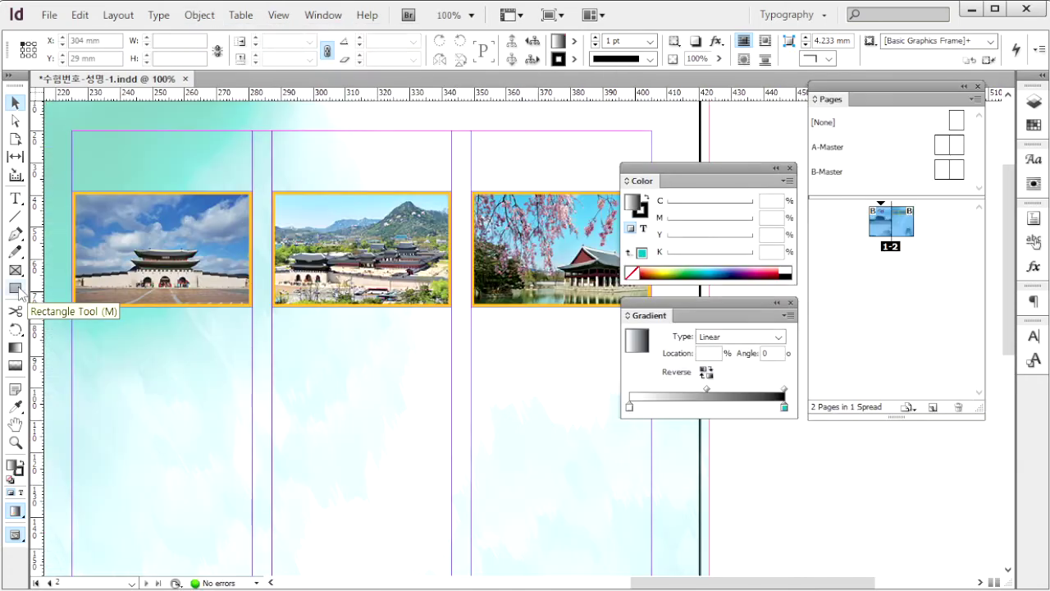
- Create a 180 × 12 mm rectangle above the three photos on page 2 as the title banner
click(16, 288)
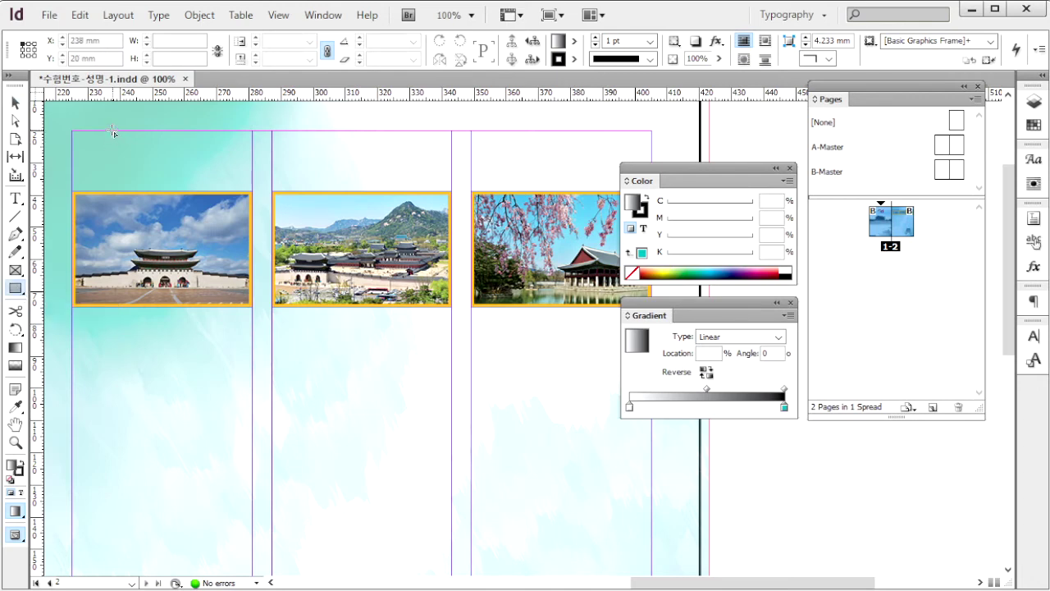
click(107, 124)
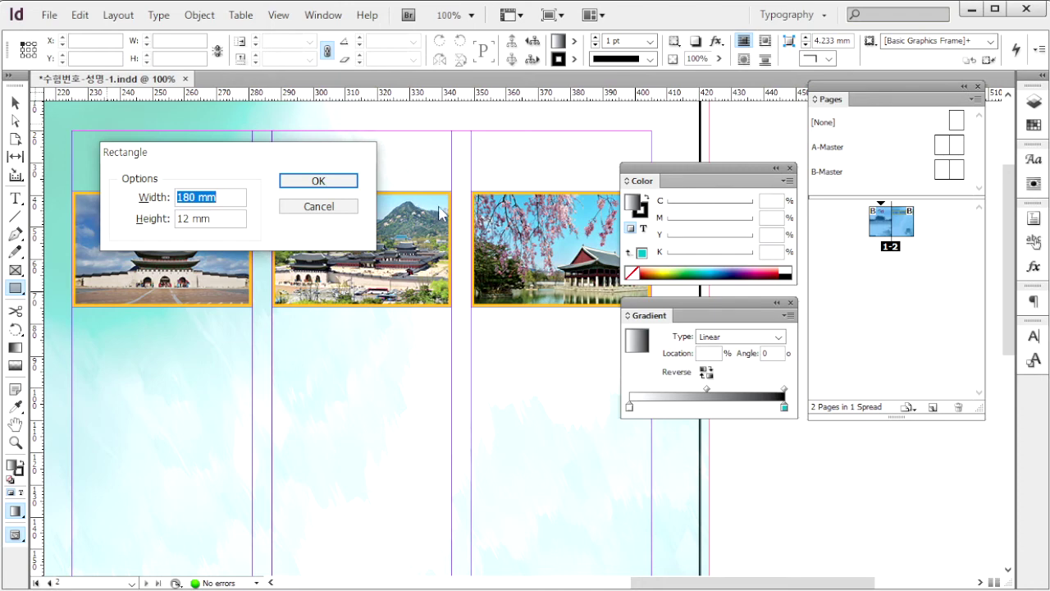
click(346, 178)
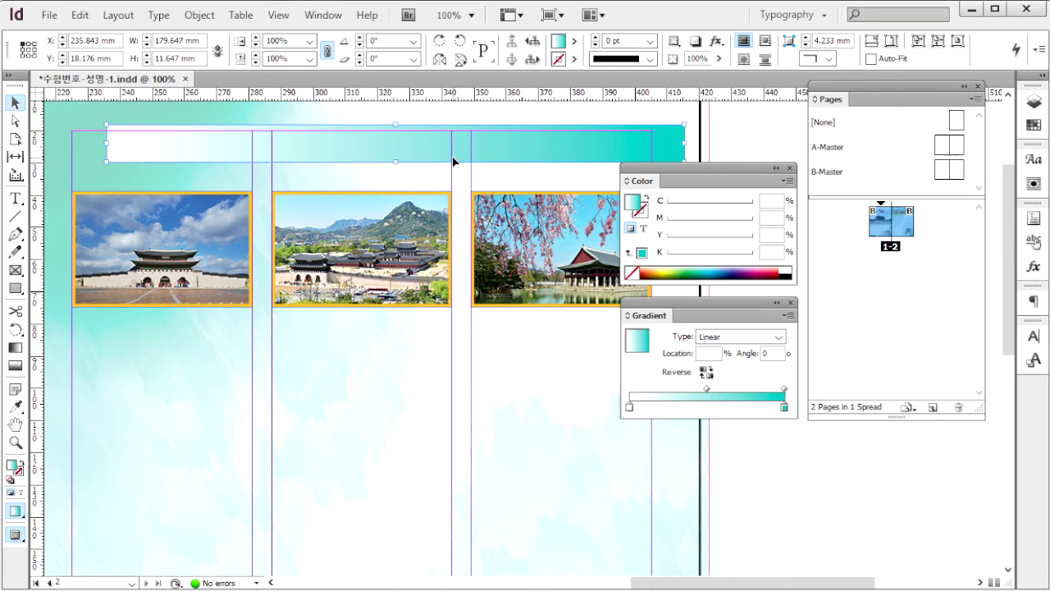
- Review both color stops of the banner's linear gradient and move the banner to page 2's left and top margins
click(629, 406)
click(785, 407)
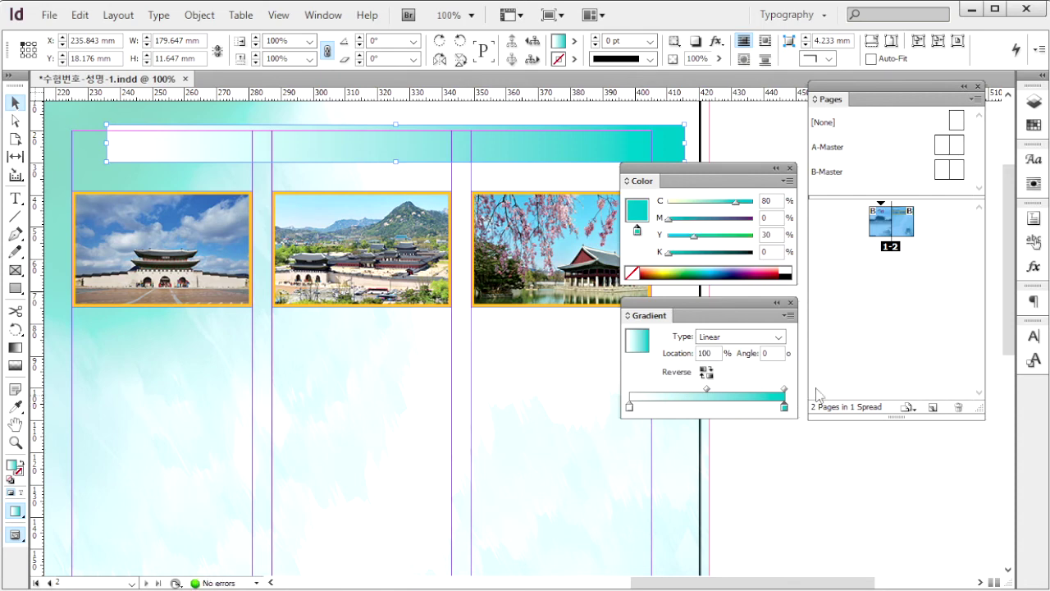
drag(550, 147, 516, 151)
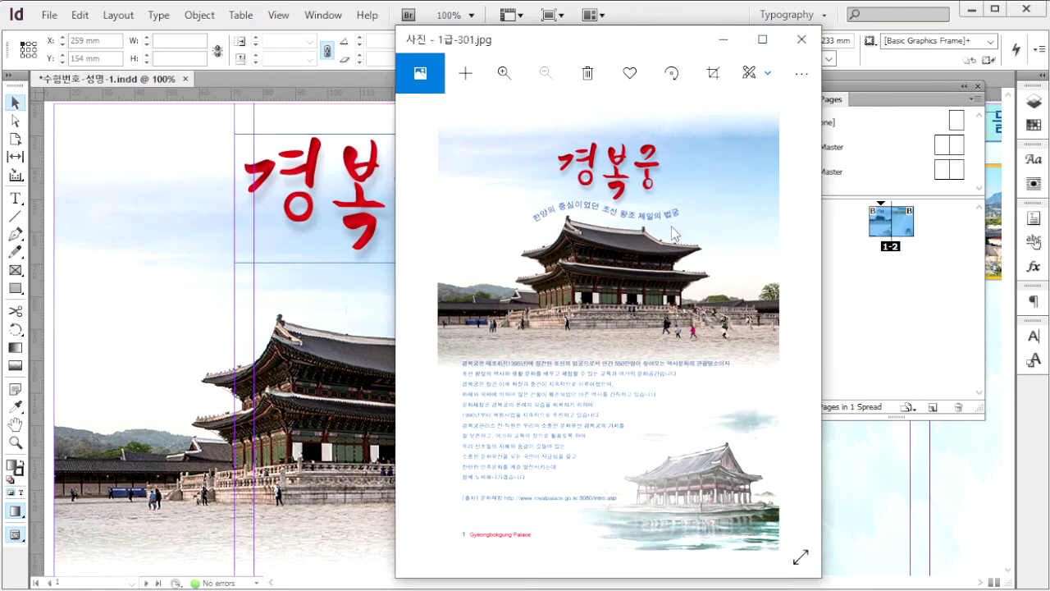
- Draw a curved path about 90 mm wide with the Pen tool between the 경복궁 title and the palace roof on page 1
key(alt+Tab)
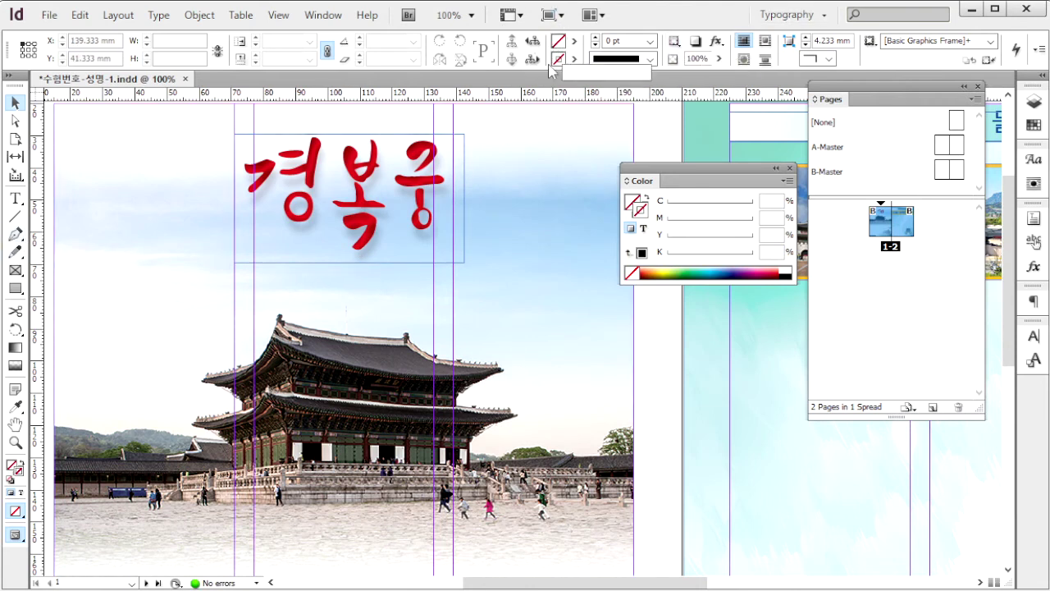
click(15, 234)
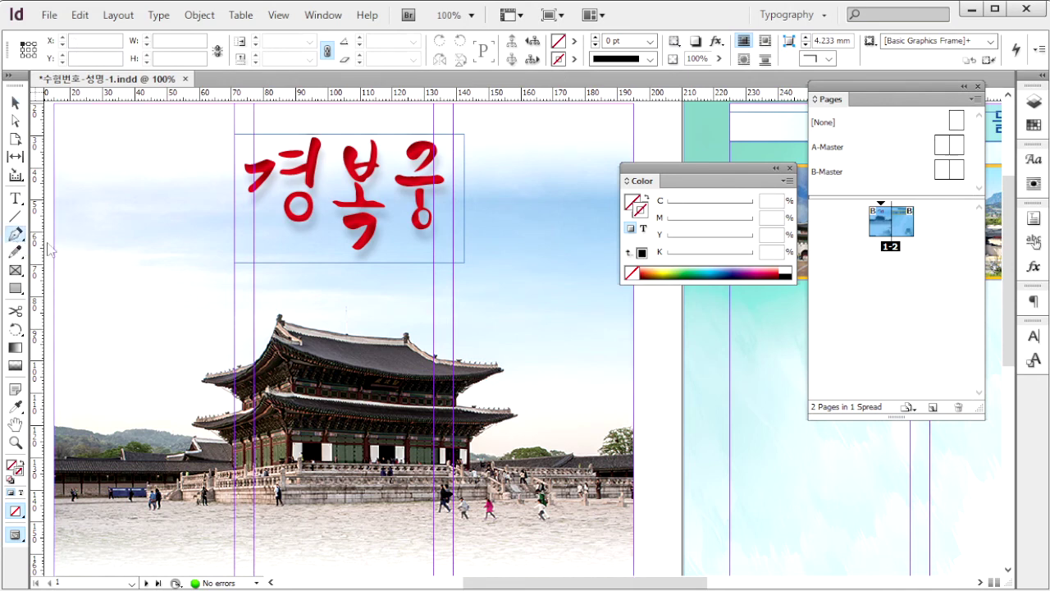
click(204, 316)
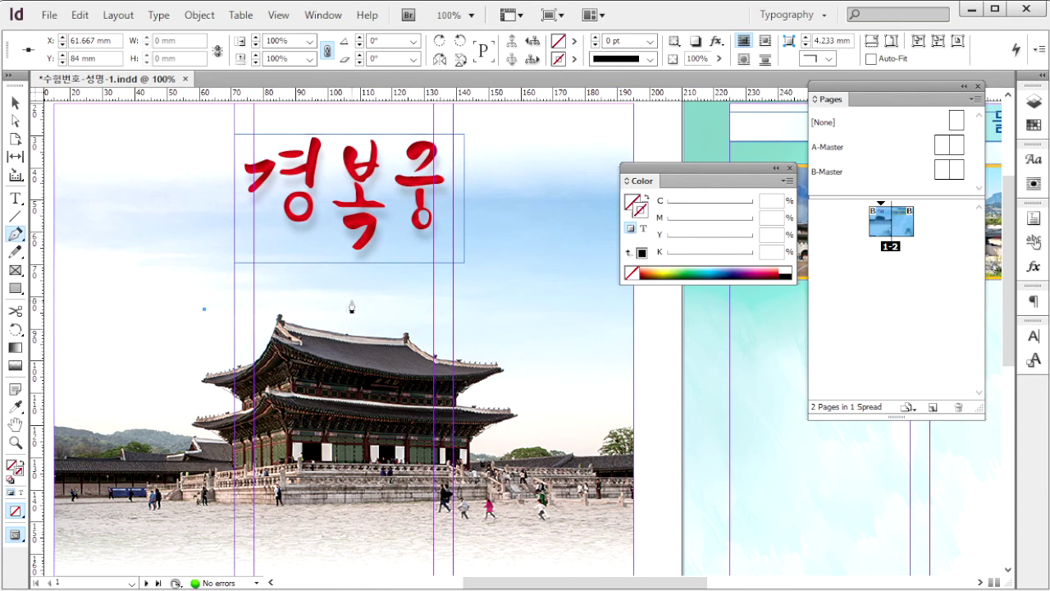
drag(351, 301, 448, 342)
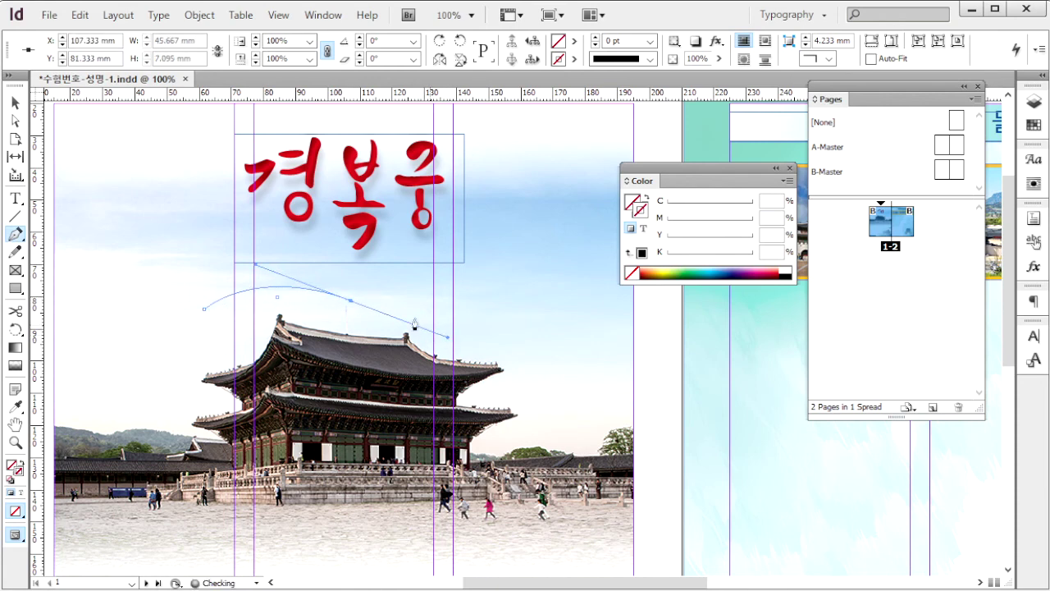
click(350, 302)
click(494, 308)
drag(523, 292, 570, 275)
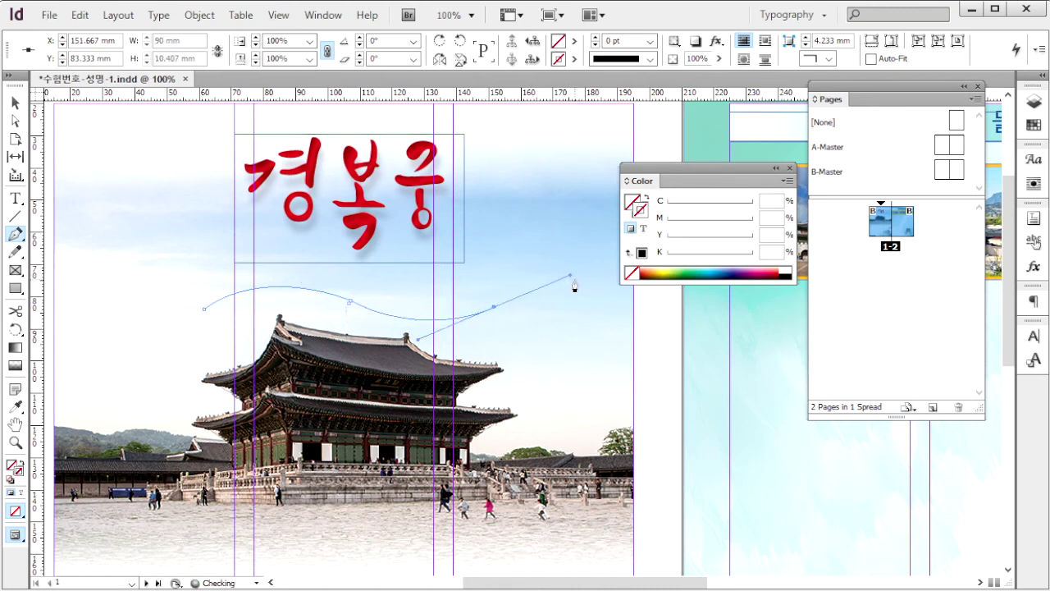
click(494, 308)
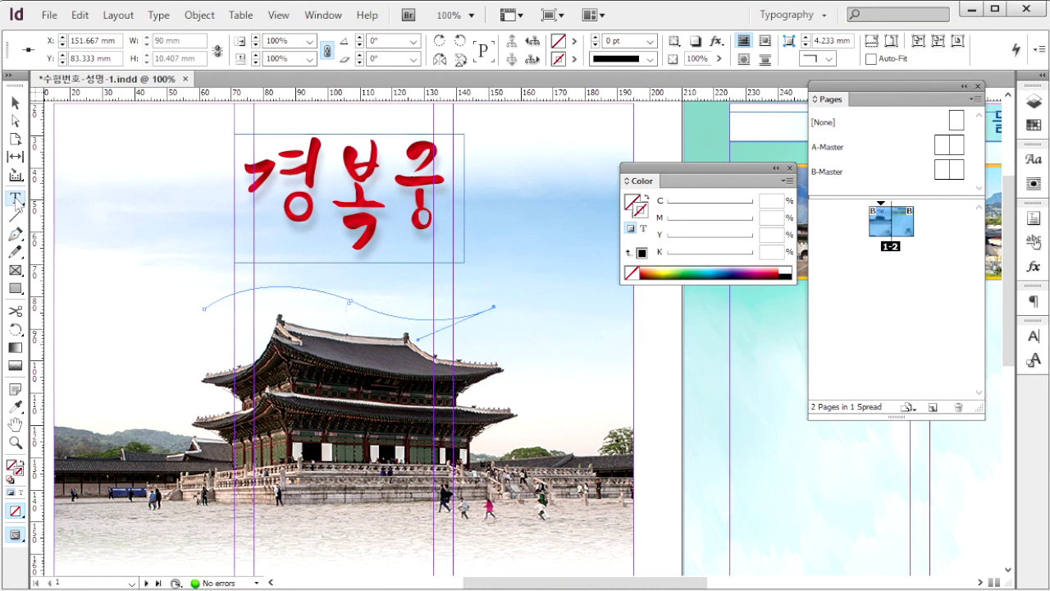
- Start type on the curved path on page 1 with the Dotum font, 14 pt, and the text color C100 M80 Y0 K0
click(15, 199)
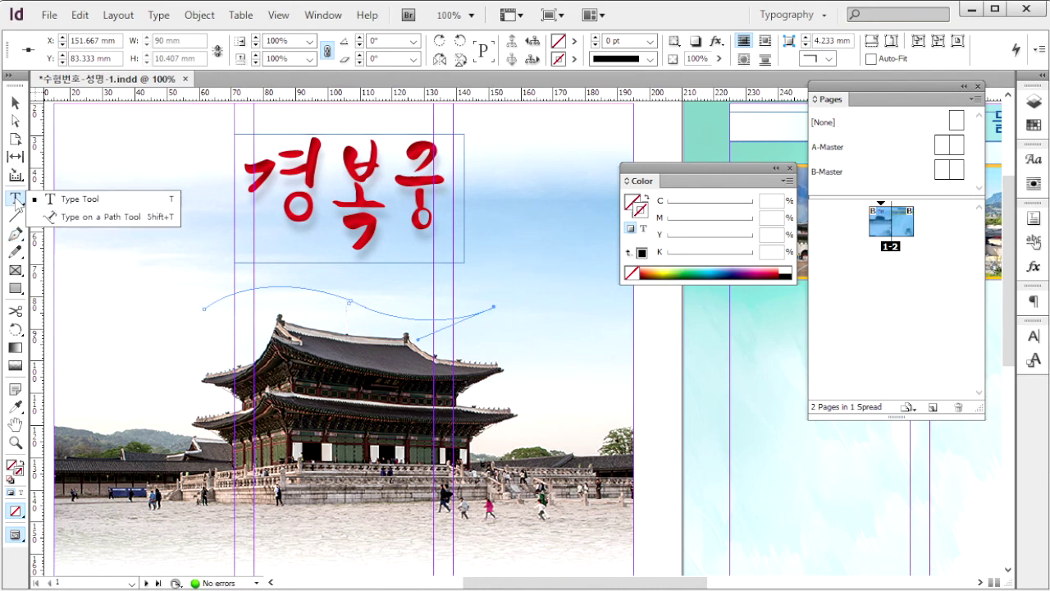
click(113, 218)
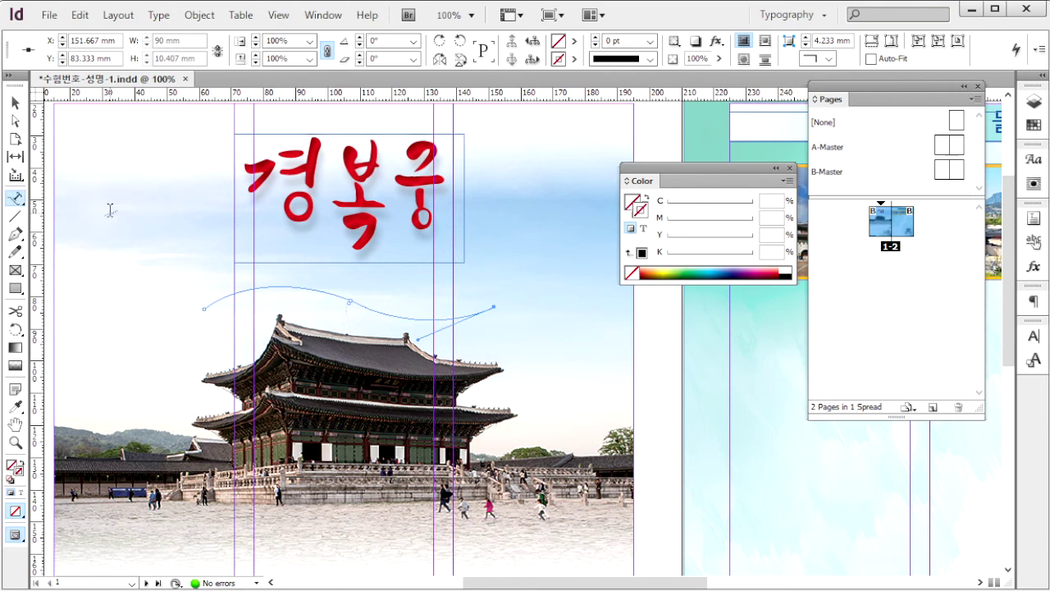
click(351, 297)
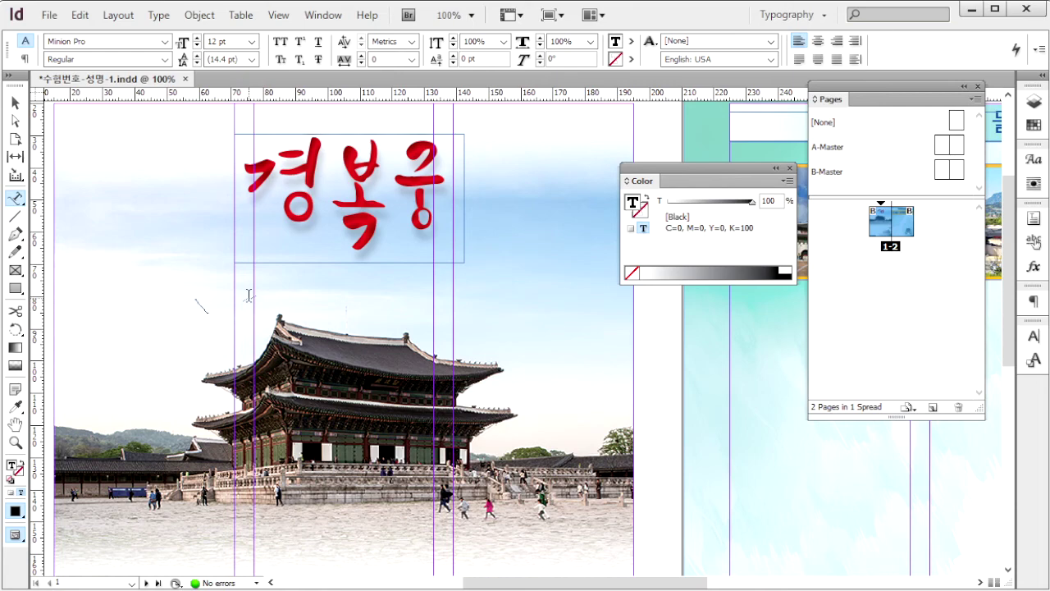
click(165, 42)
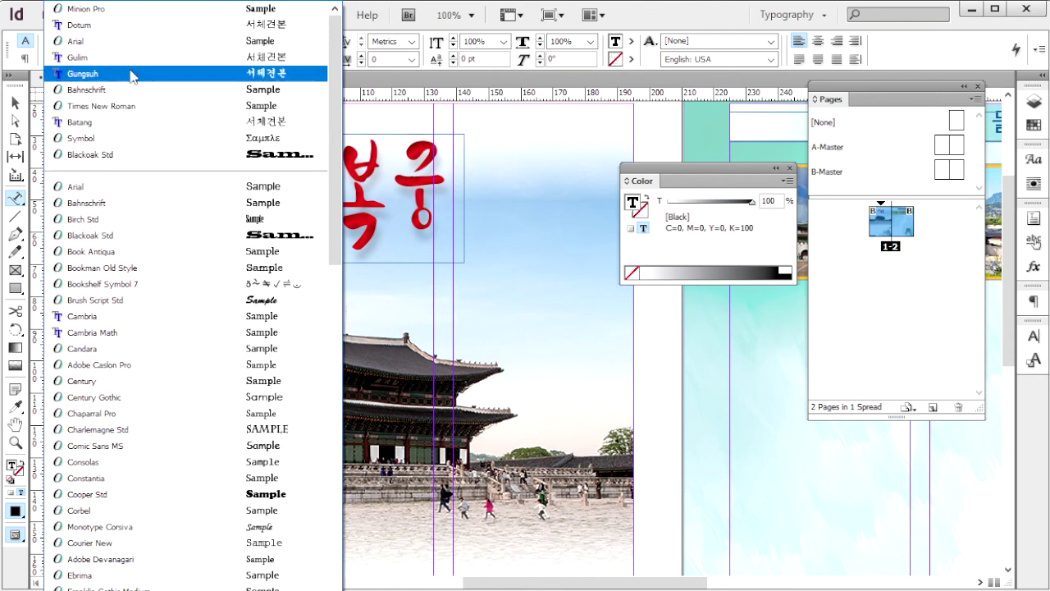
click(687, 16)
key(ctrl+d)
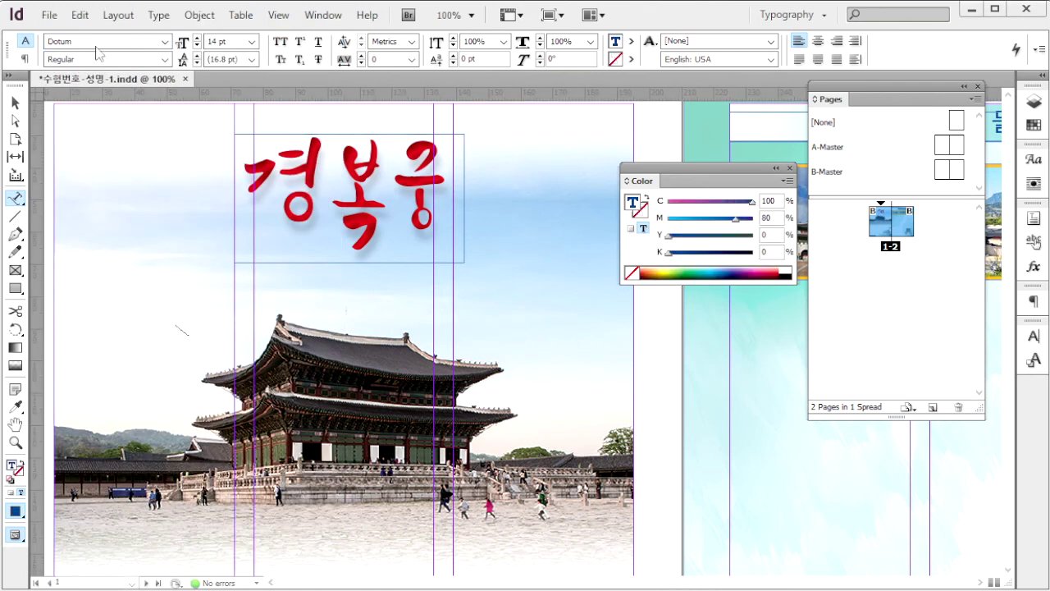
drag(89, 43, 42, 46)
key(Tab)
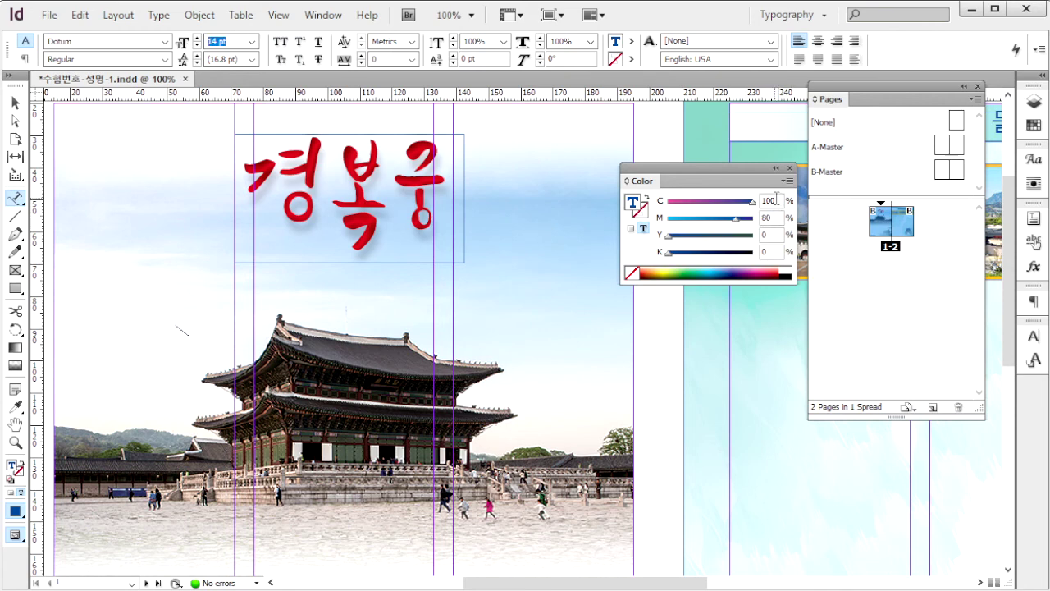
click(771, 219)
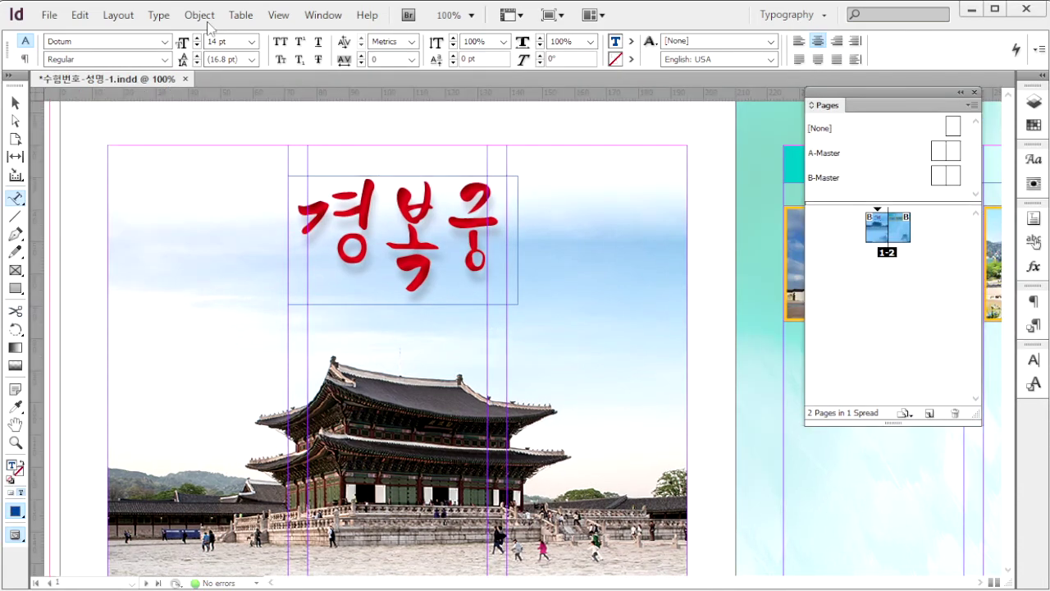
- Enter the center-aligned text 한양의 중심이었던 조선 왕조 제일의 법궁 along the curved path above the palace roof
click(127, 41)
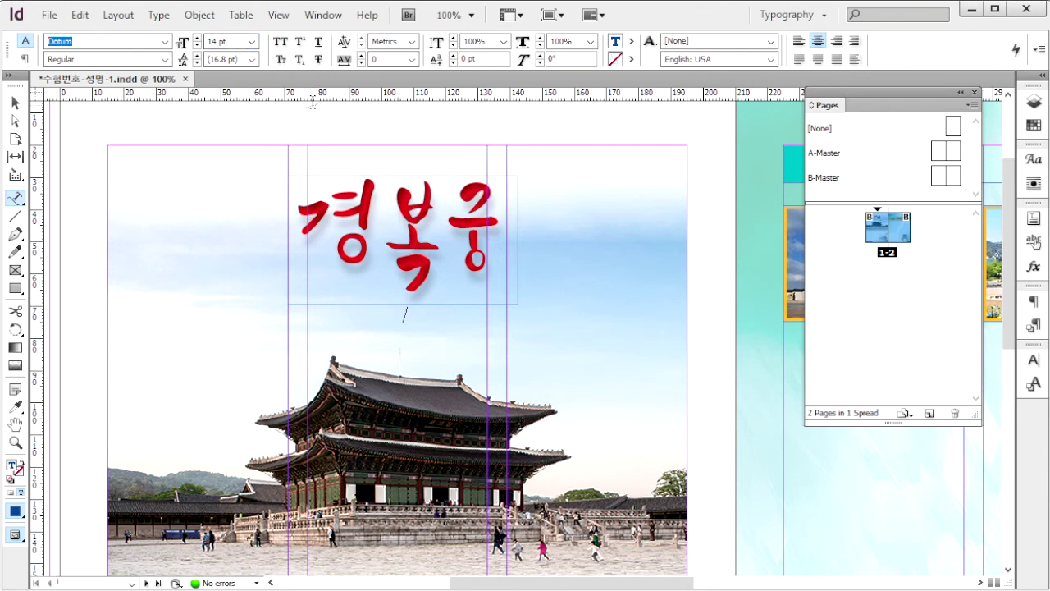
key(F6)
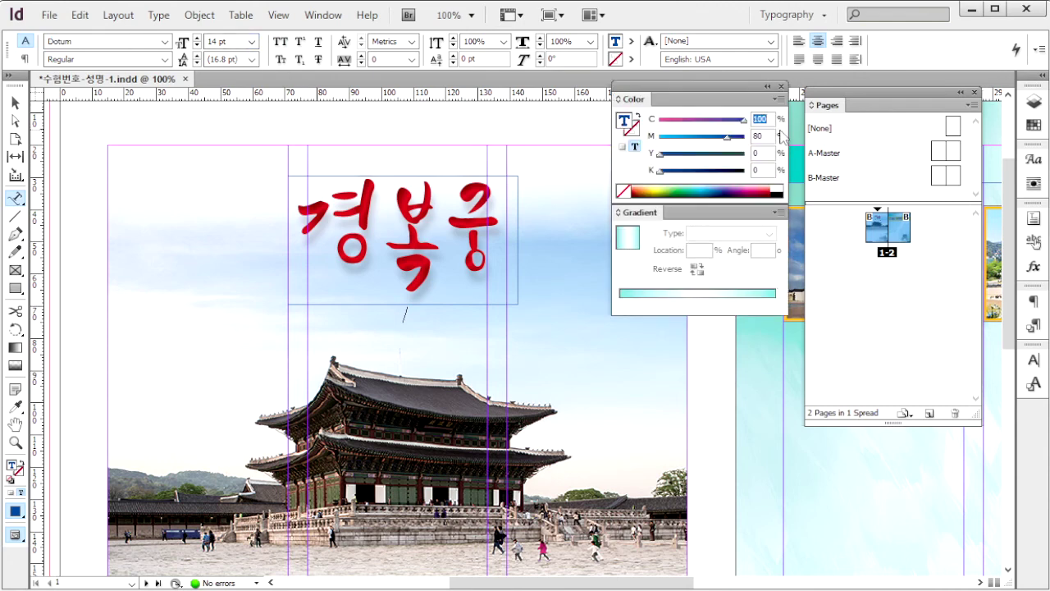
click(411, 315)
key(ctrl)
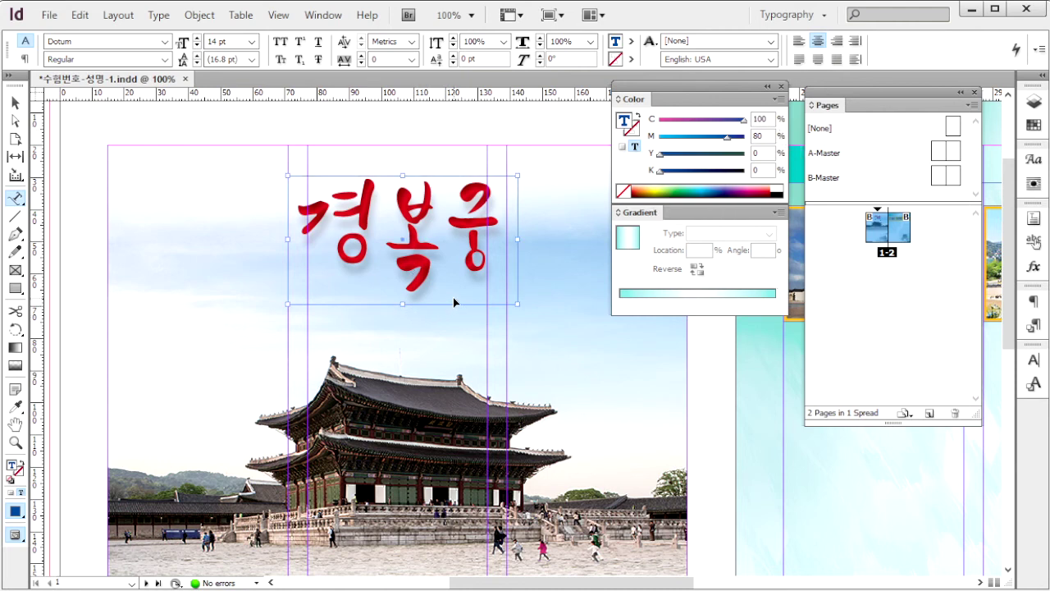
text(한양의 중심이었던 조선 왕조 제일의 법궁)
click(558, 329)
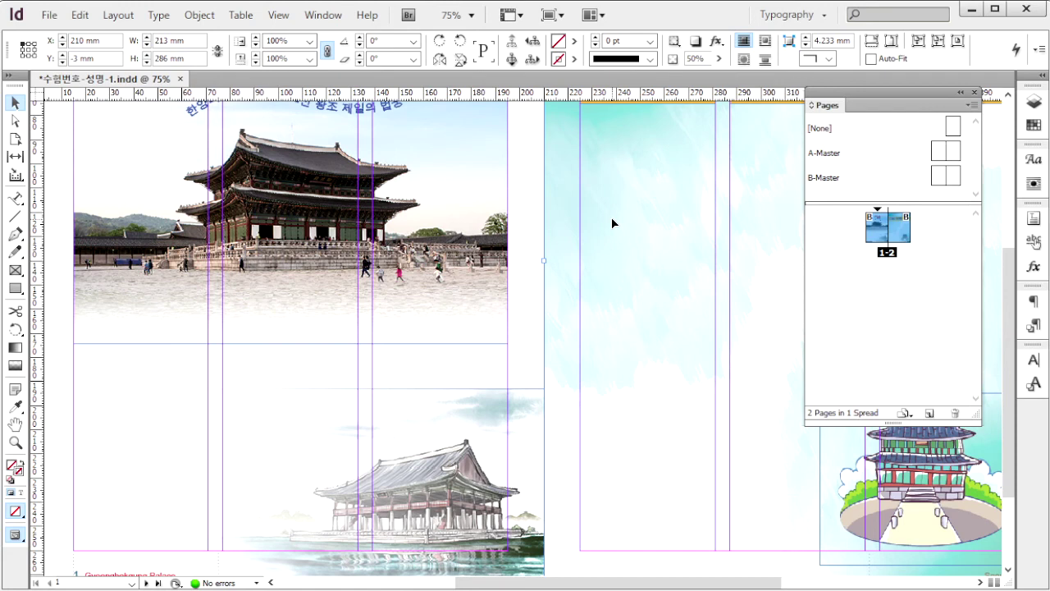
- Create the paragraph style 본문1 with Dotum 10 pt, 18 pt leading, -30 tracking and a blue character color
key(F11)
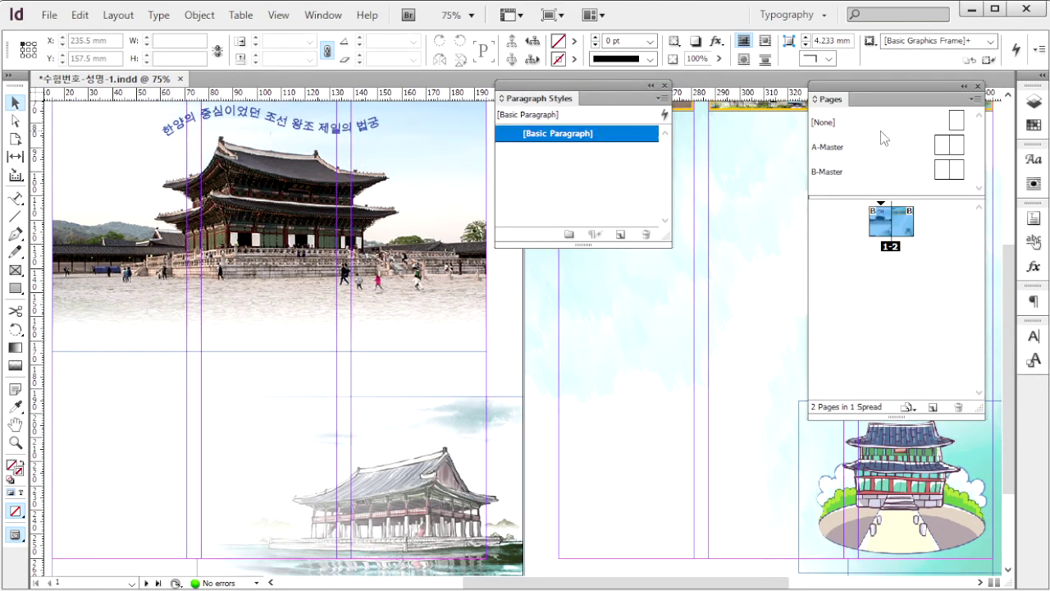
click(663, 99)
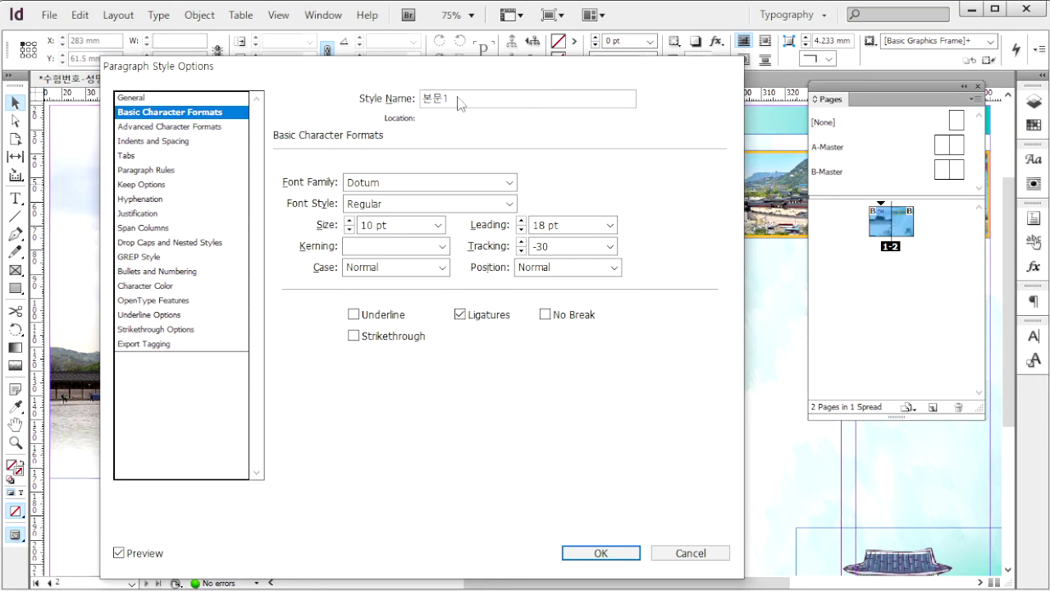
click(375, 182)
drag(375, 182, 322, 180)
drag(394, 226, 353, 225)
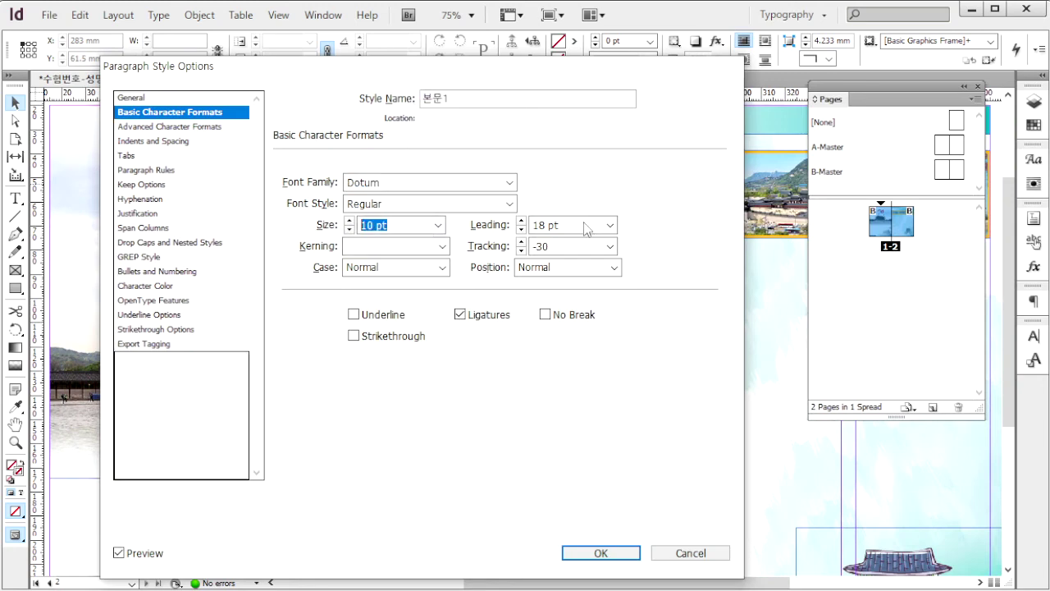
key(Tab)
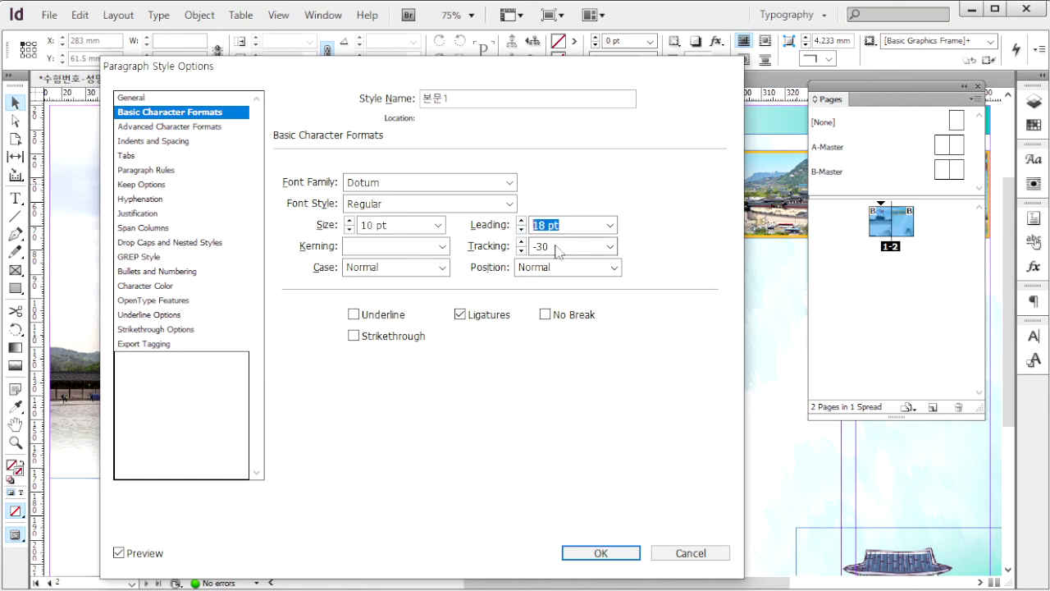
key(Tab)
key(Tab)
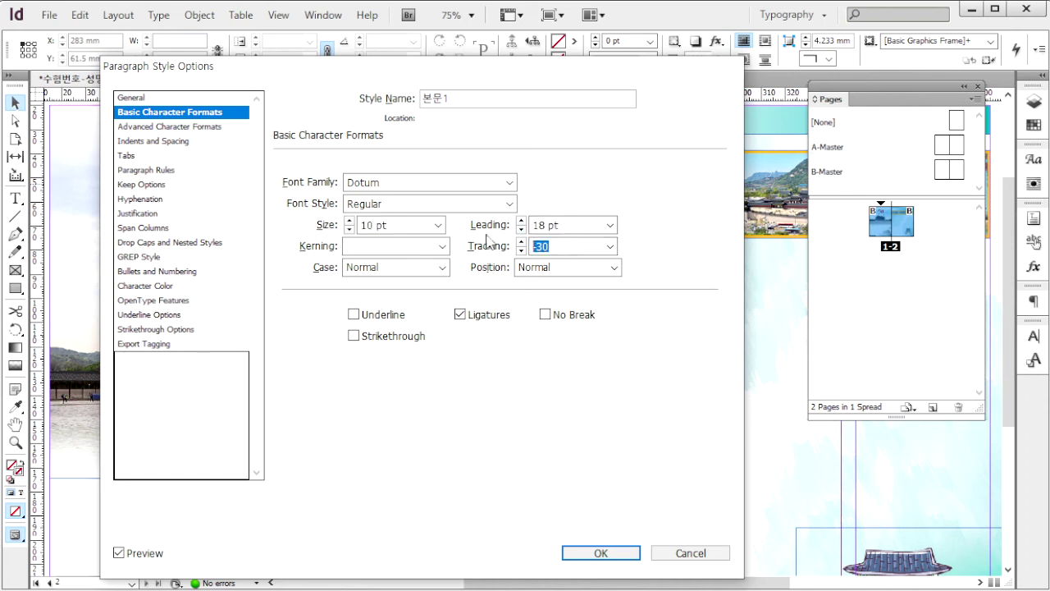
click(152, 286)
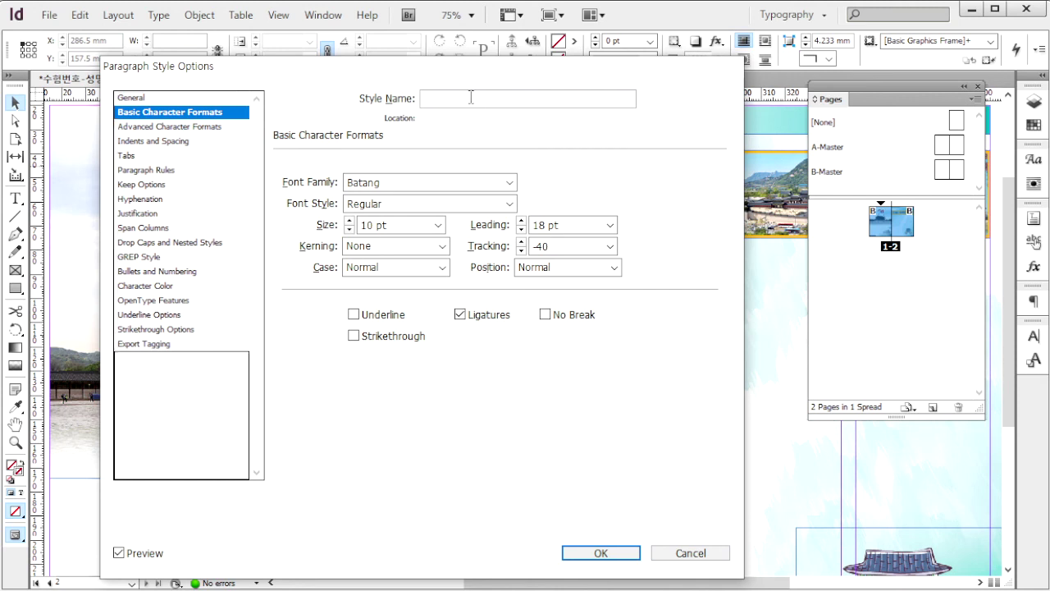
- Create the paragraph style 본문2 with Batang 10 pt, 18 pt leading, -40 tracking and the character color C=0 M=0 Y=0 K=100
key(Tab)
key(Tab)
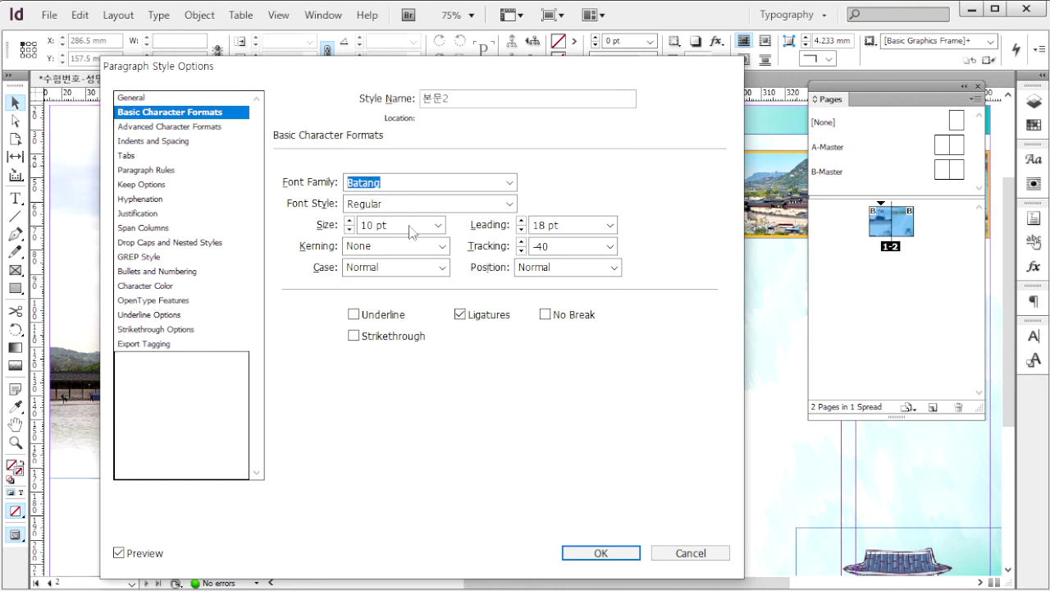
key(Tab)
key(Tab)
key(Tab)
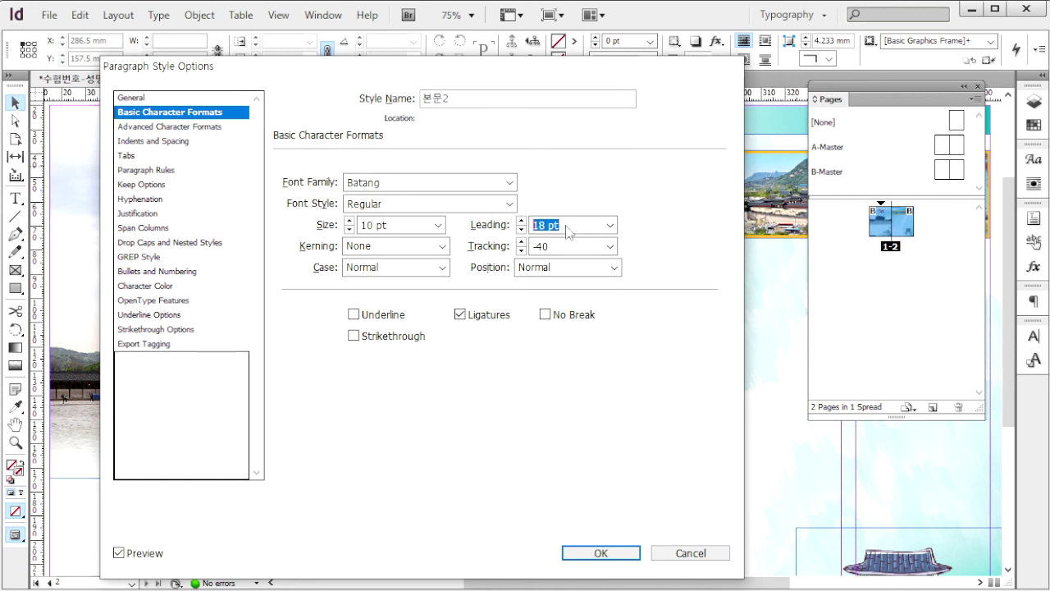
key(Tab)
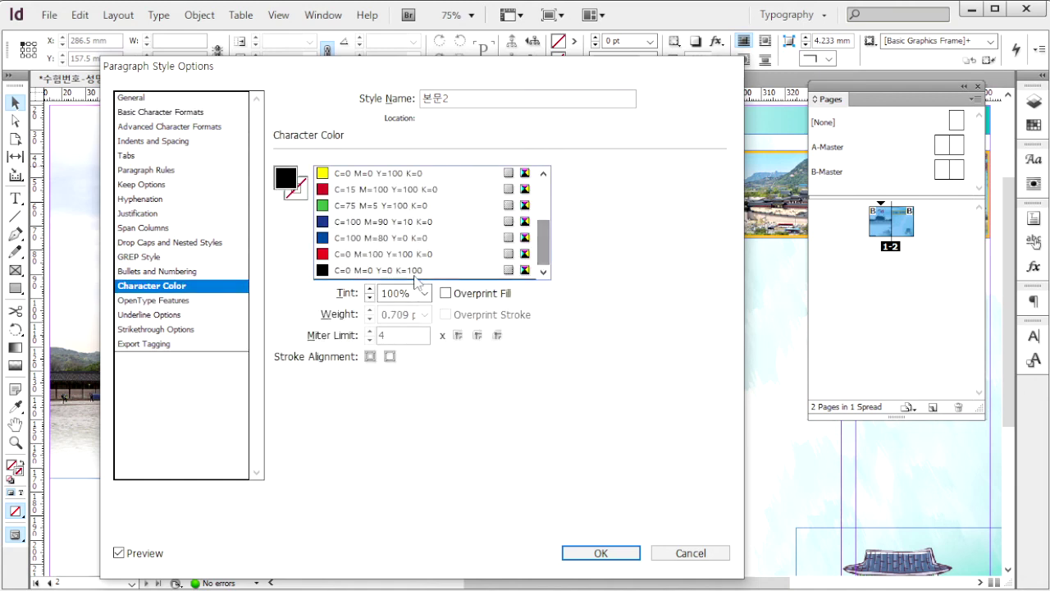
click(414, 273)
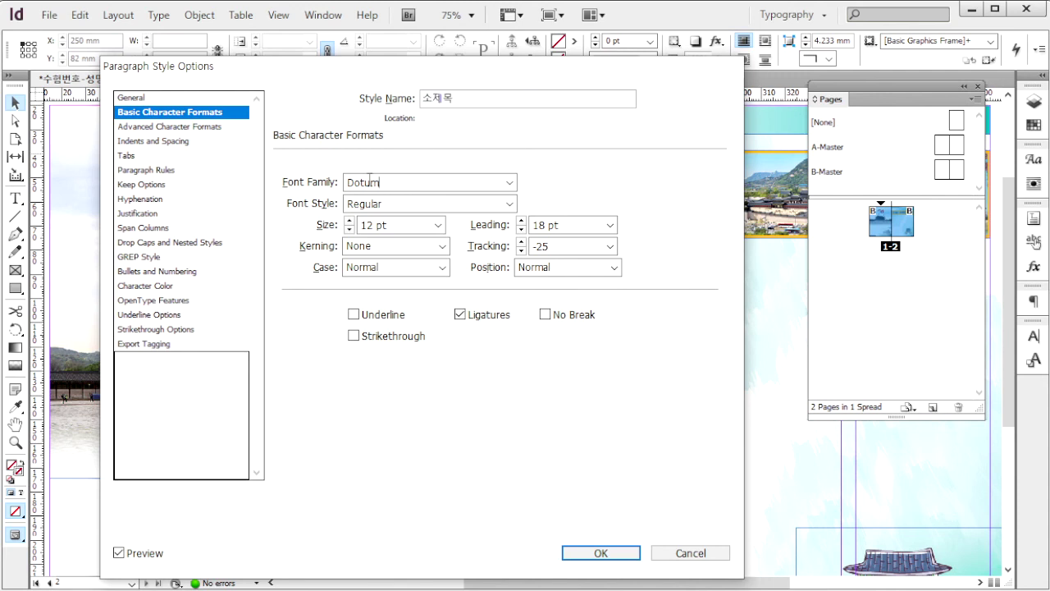
- Define the paragraph style 소제목 with Dotum 12 pt, 18 pt leading and -25 tracking, and open its character color settings
click(322, 182)
click(331, 224)
key(Tab)
click(509, 246)
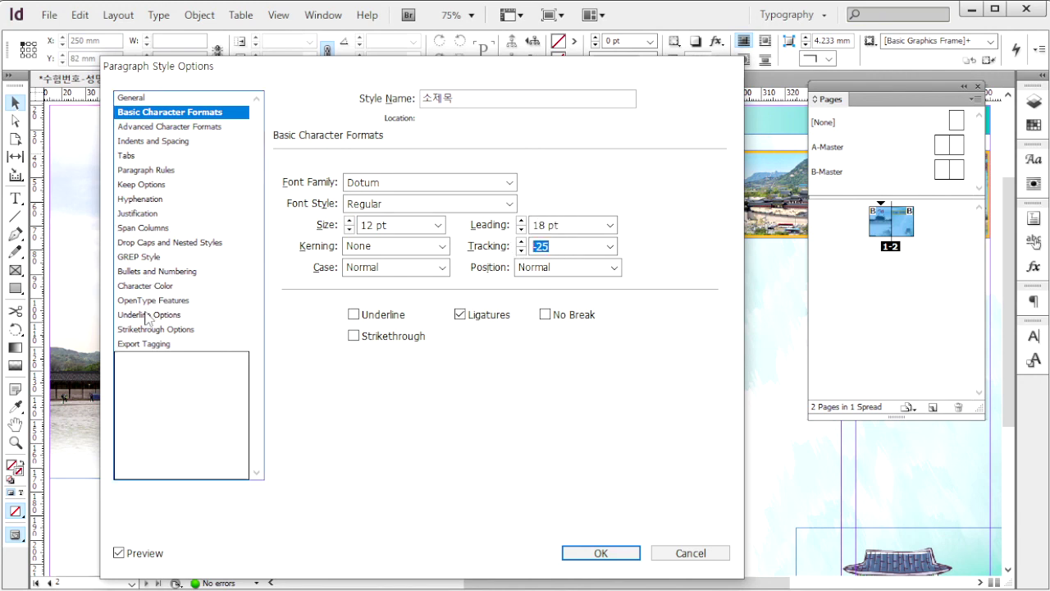
click(174, 285)
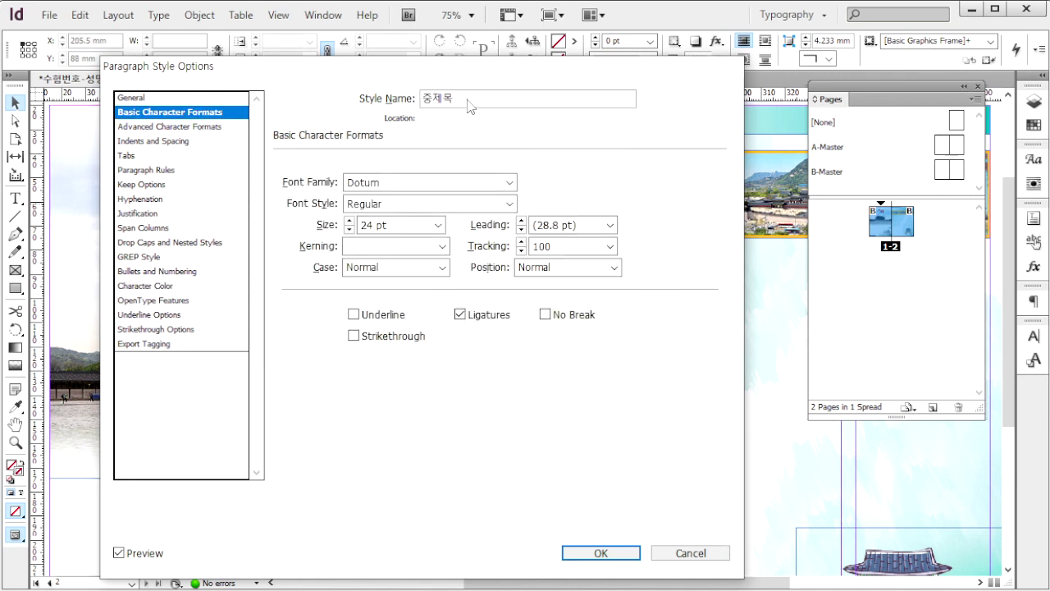
- Define the paragraph style 중제목 with Dotum 24 pt and tracking 100, and open its character color settings
key(Tab)
key(Tab)
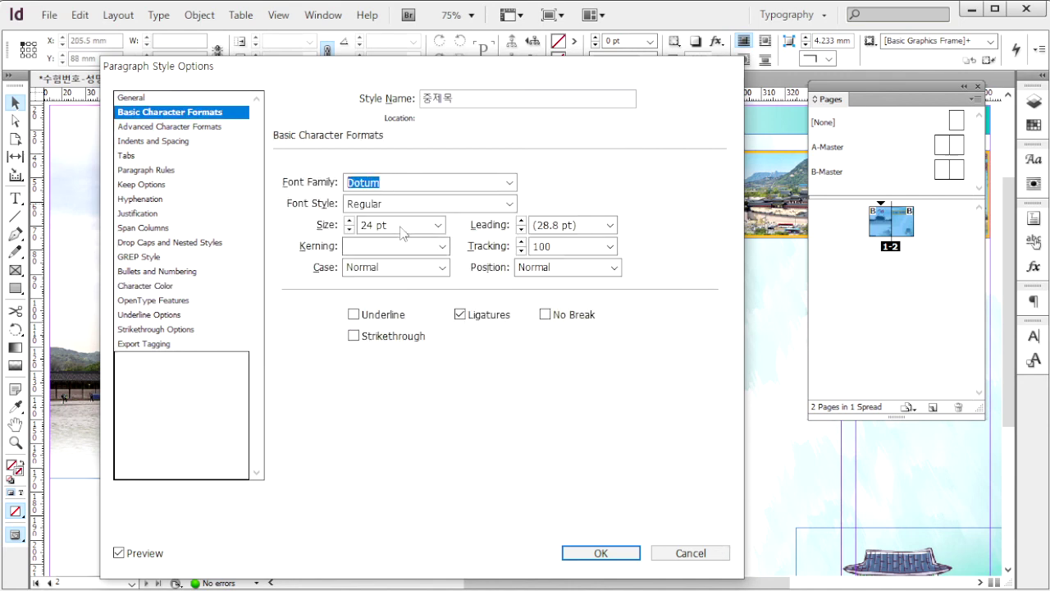
key(Tab)
key(Tab)
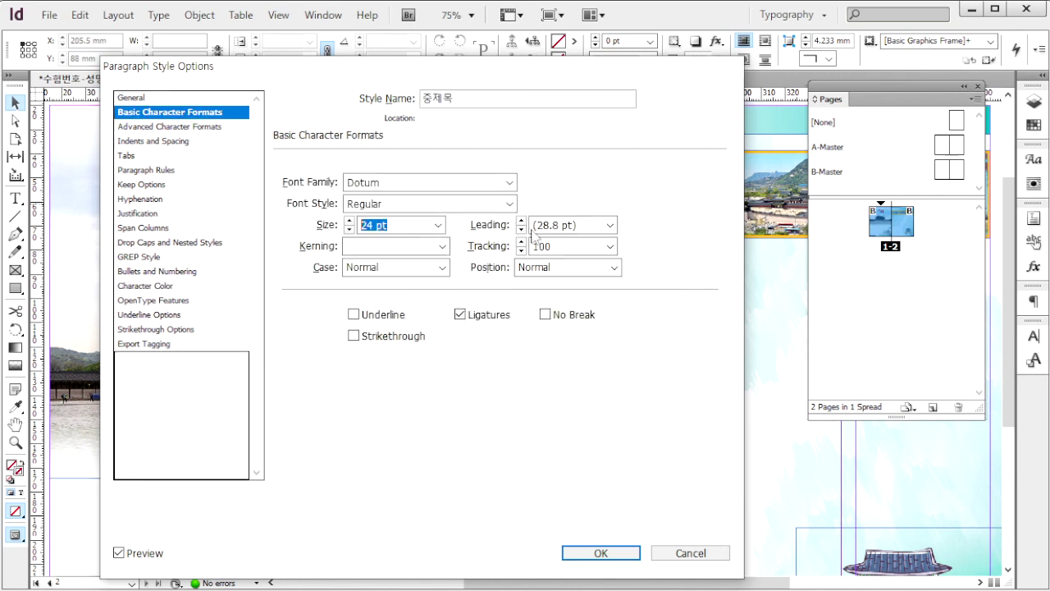
click(575, 246)
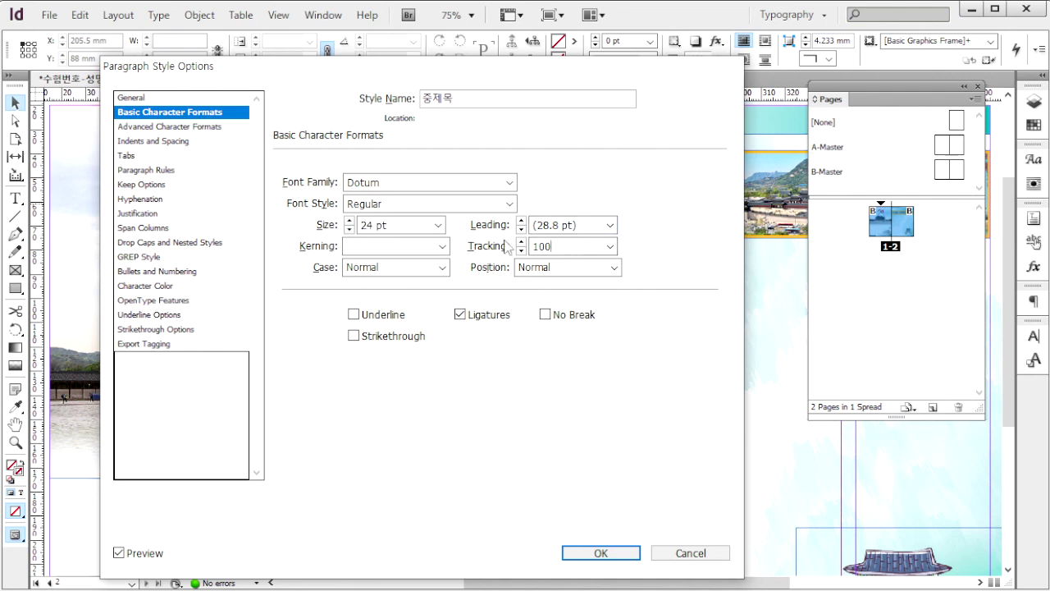
click(212, 286)
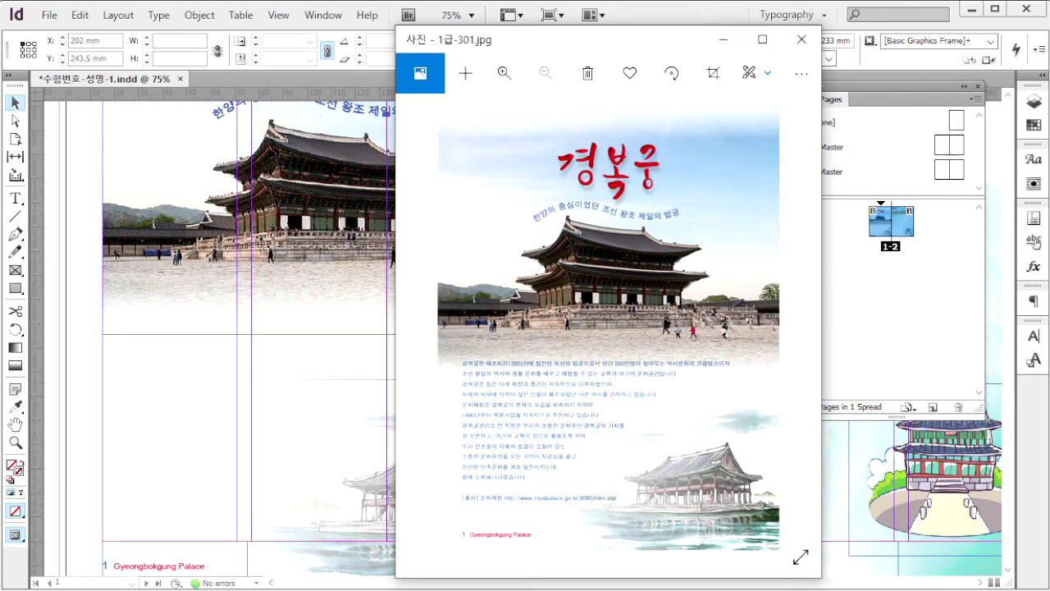
- Open 1급-20.txt from the Image folder and copy its introduction to 경복궁 through the [출처] line, and return to InDesign
key(alt+Tab)
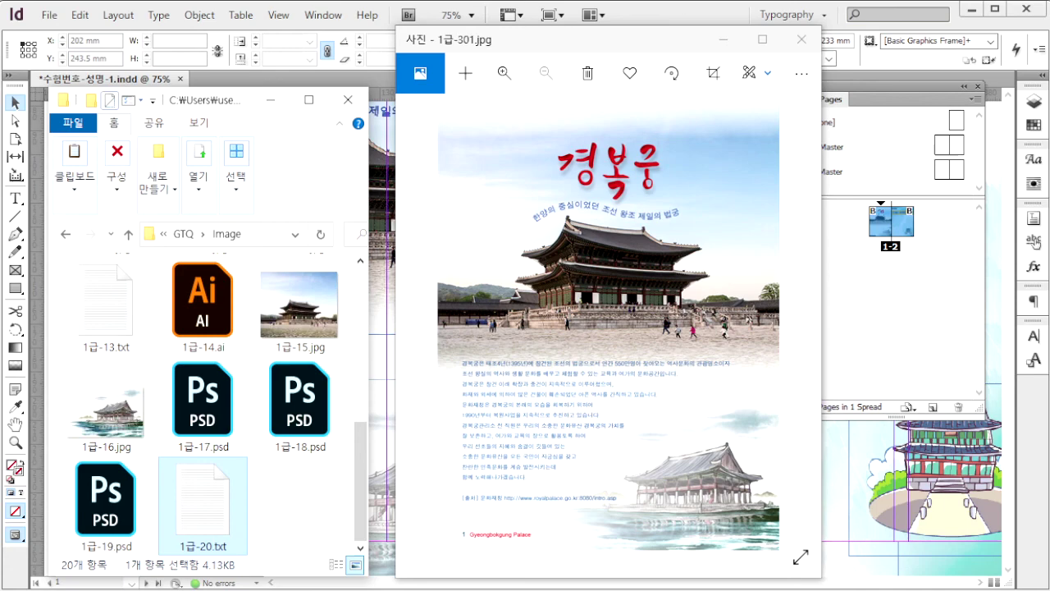
key(Return)
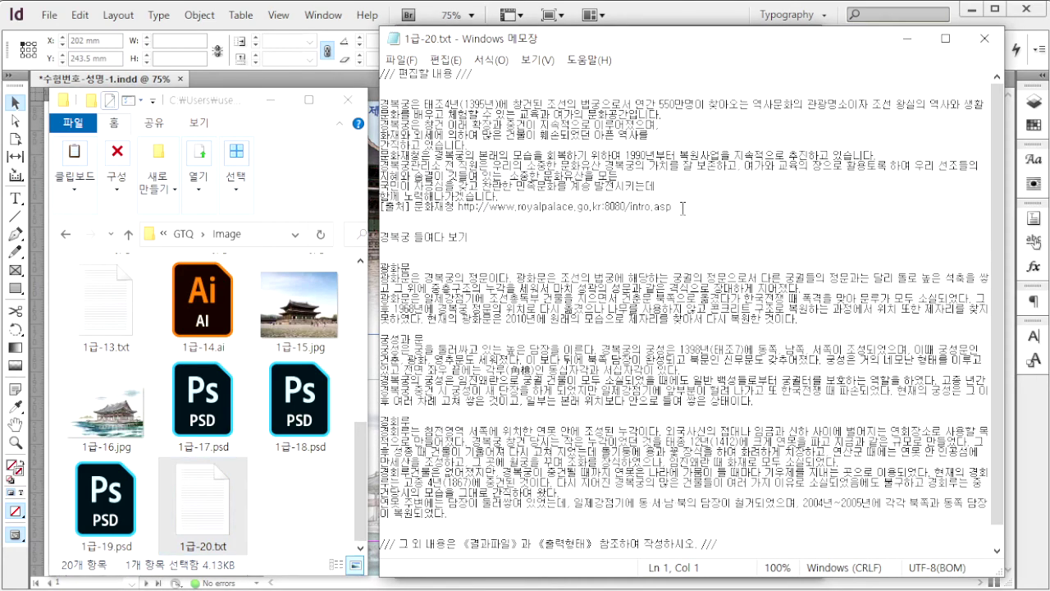
drag(682, 208, 380, 104)
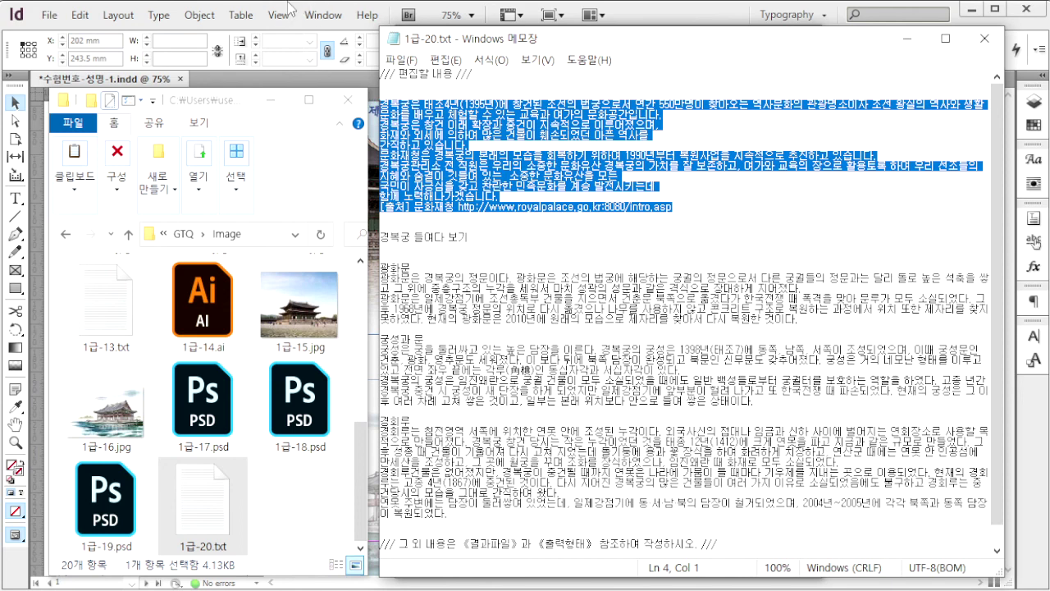
key(alt+Tab)
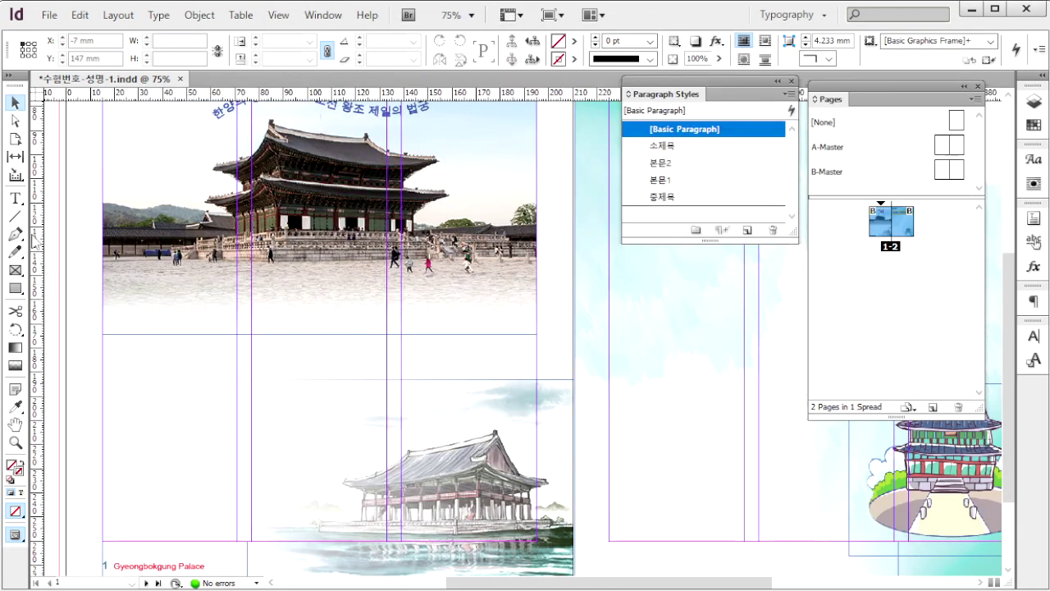
- Paste the copied introduction into a text frame below the palace photo on page 1 and apply the paragraph style 본문1
click(15, 197)
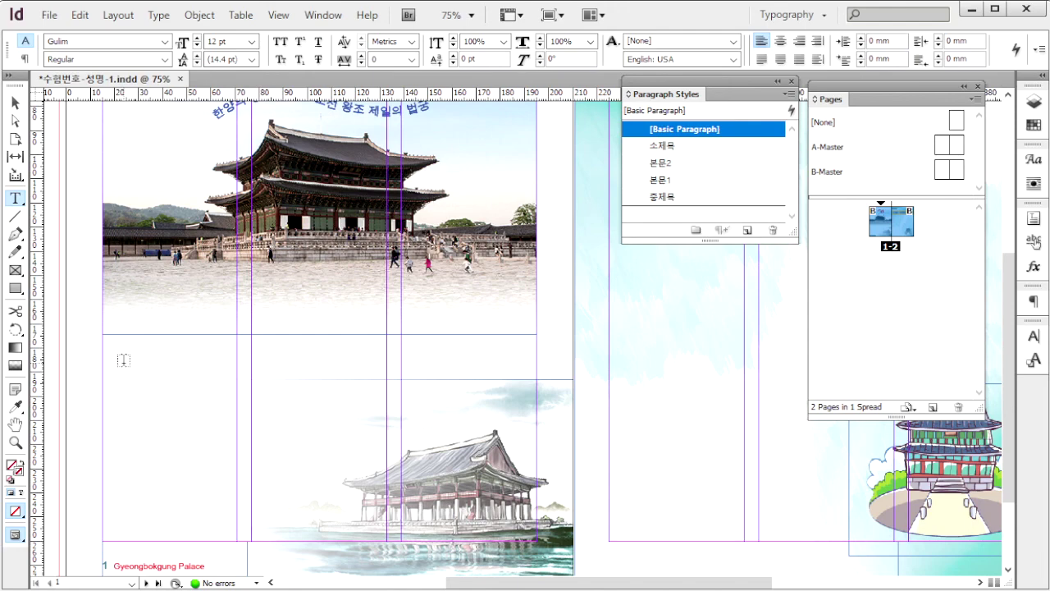
click(123, 359)
key(ctrl+v)
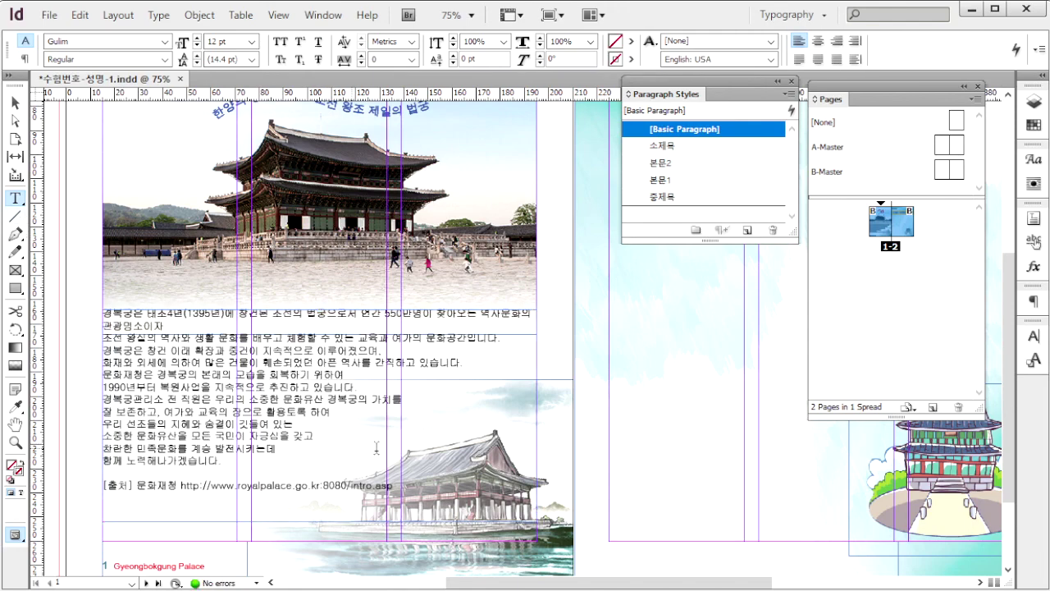
key(ctrl+a)
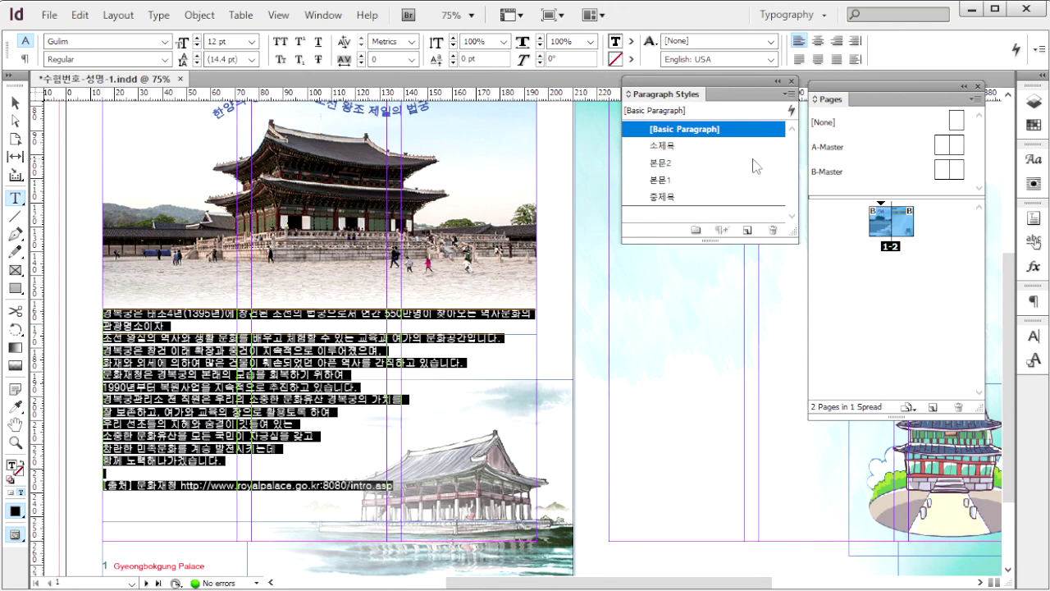
click(698, 179)
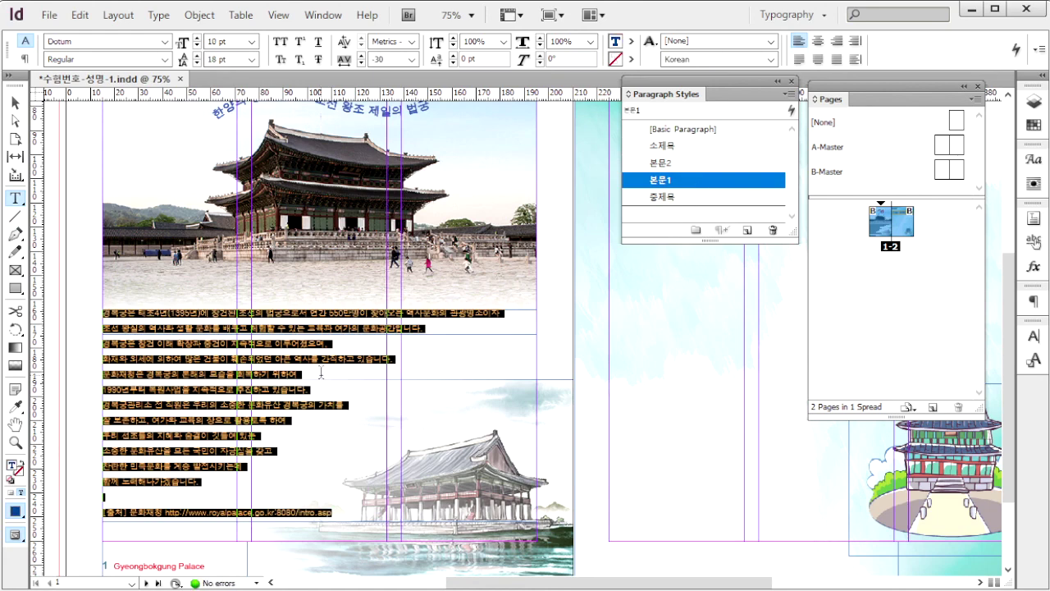
- Copy the title 경복궁 들여다 보기 and the 광화문, 궁성과 문 and 경회루 sections from 1급-20.txt into separate page 2 text frames in InDesign
click(15, 103)
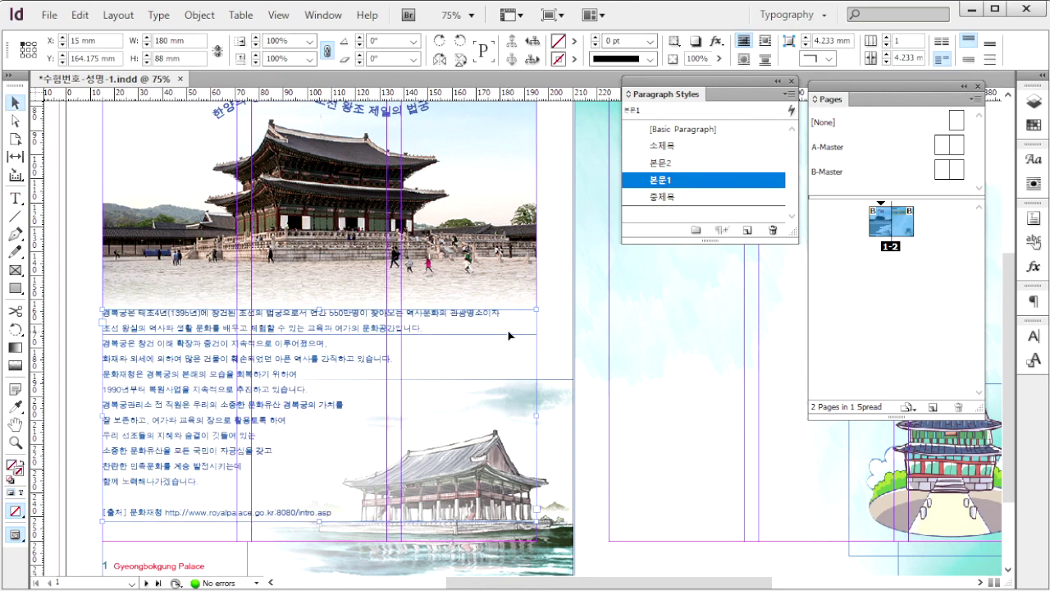
key(alt+Tab)
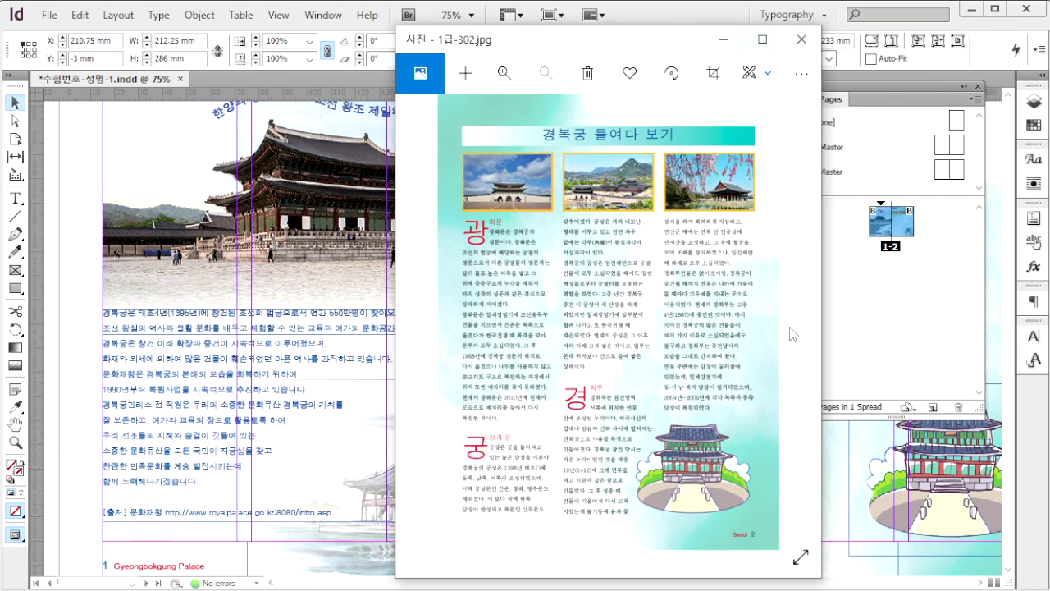
key(alt+Tab)
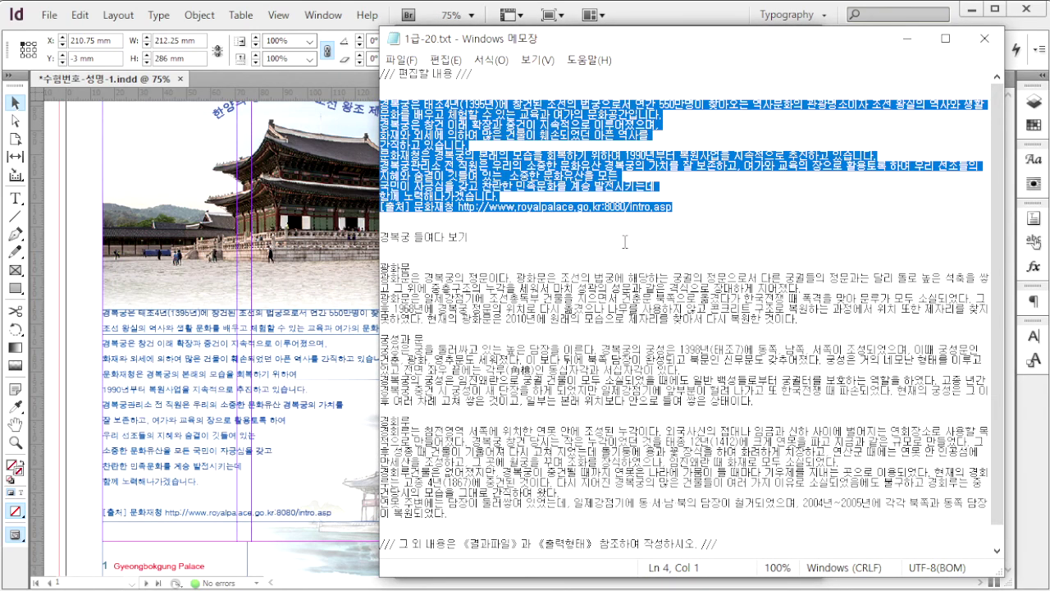
click(624, 242)
drag(382, 237, 471, 238)
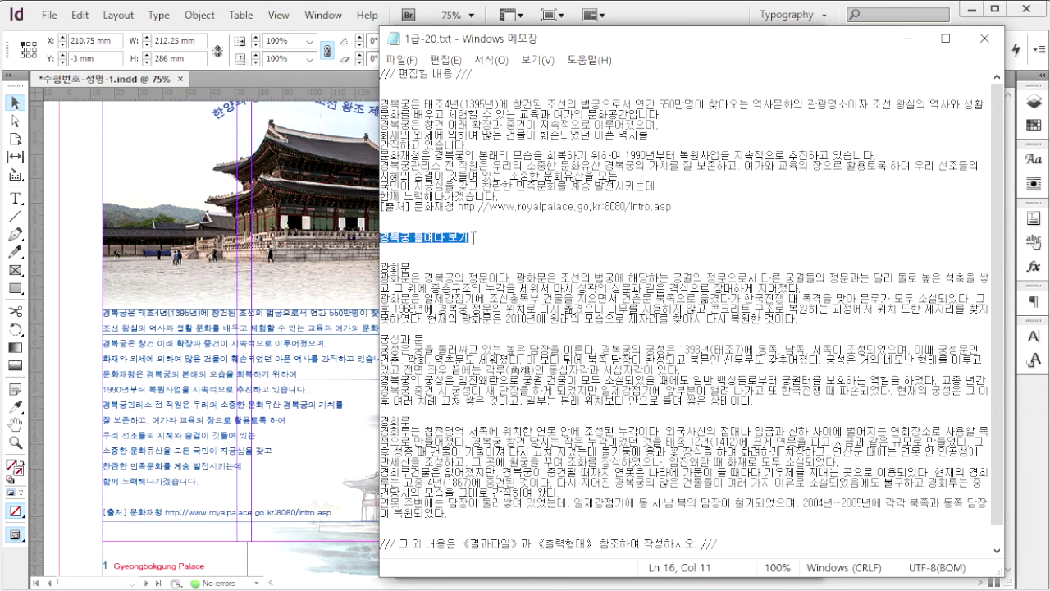
drag(386, 264, 753, 528)
key(alt+Tab)
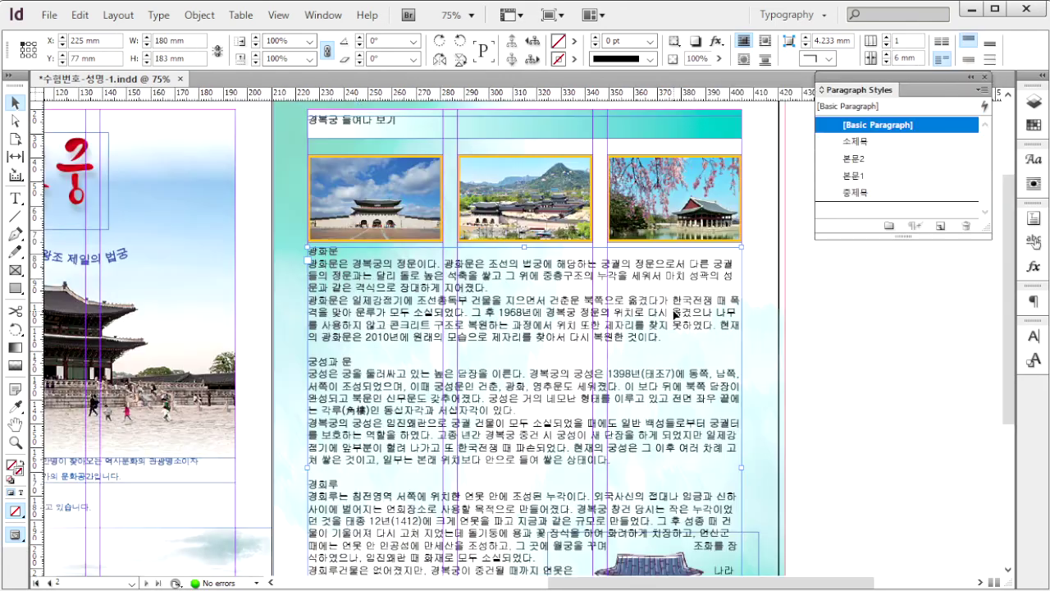
- Apply the paragraph style 본문2 to the page 2 body frame and 소제목 to the headings 광화문, 궁성과 문 and 경회루
click(882, 157)
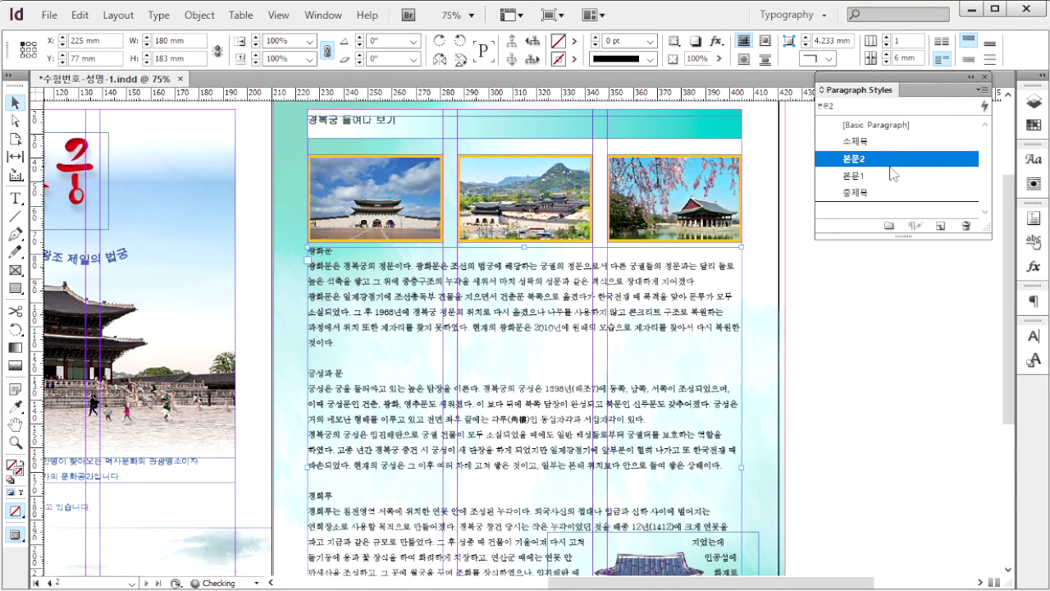
key(t)
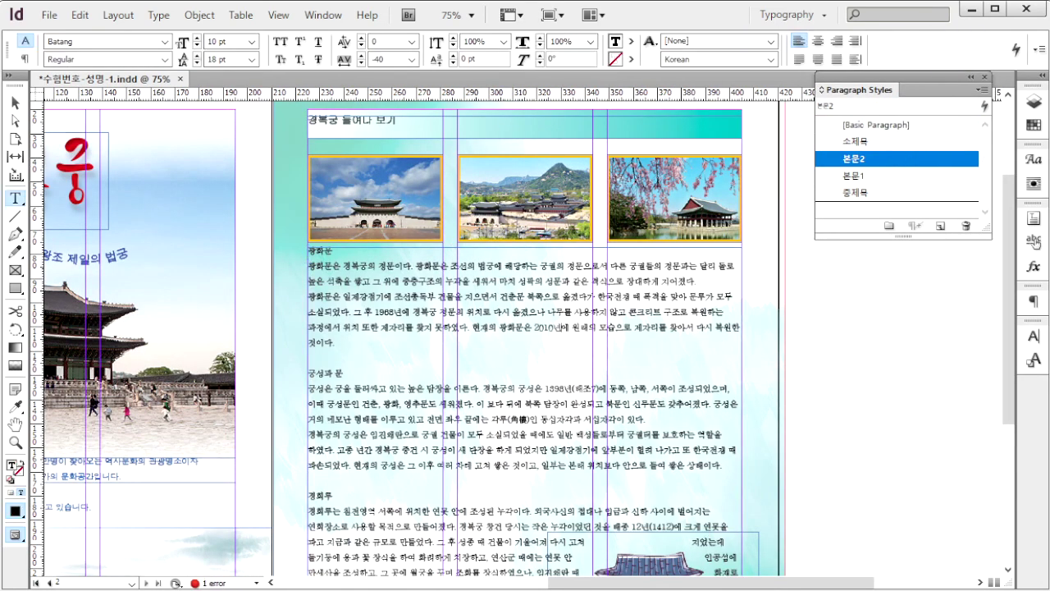
key(alt+Tab)
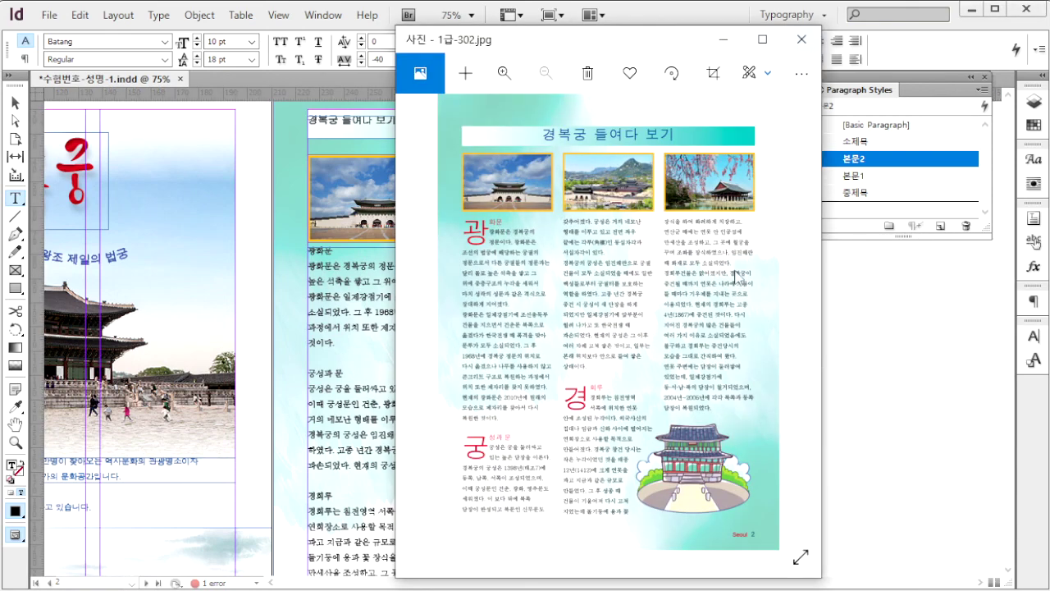
drag(338, 251, 308, 250)
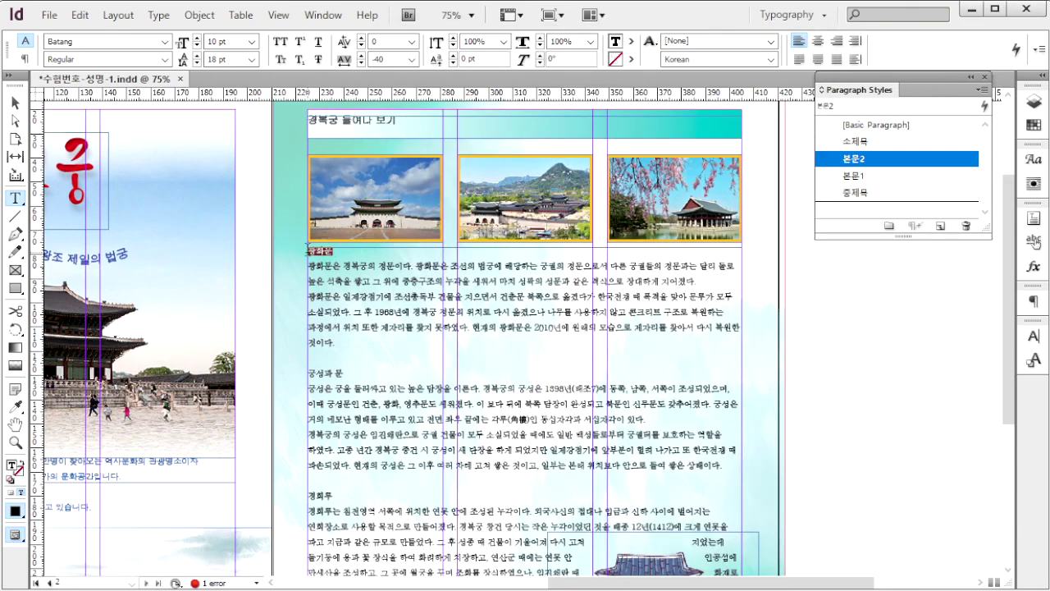
click(877, 143)
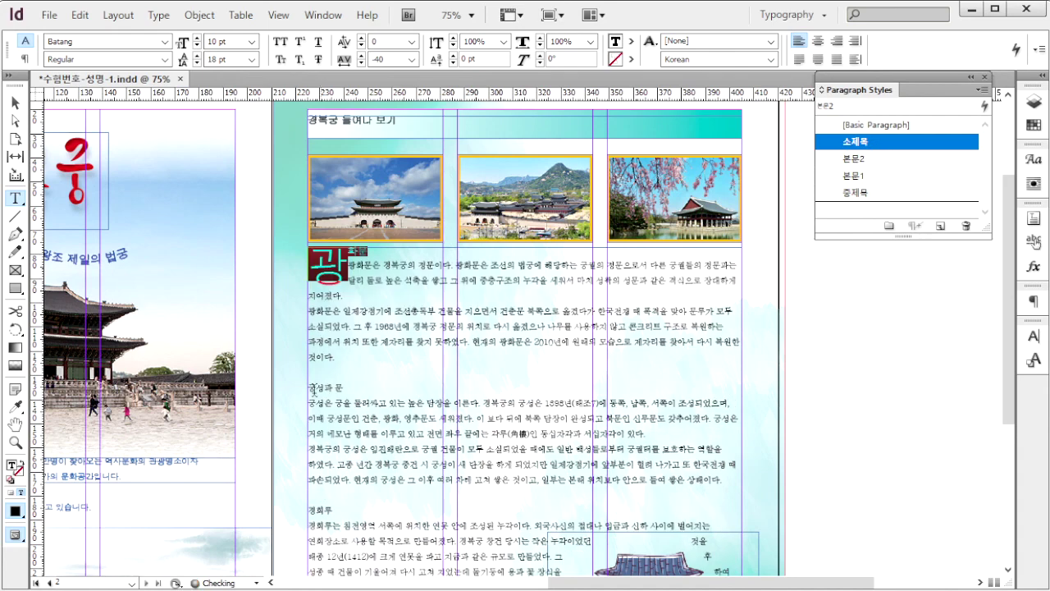
drag(353, 388, 309, 388)
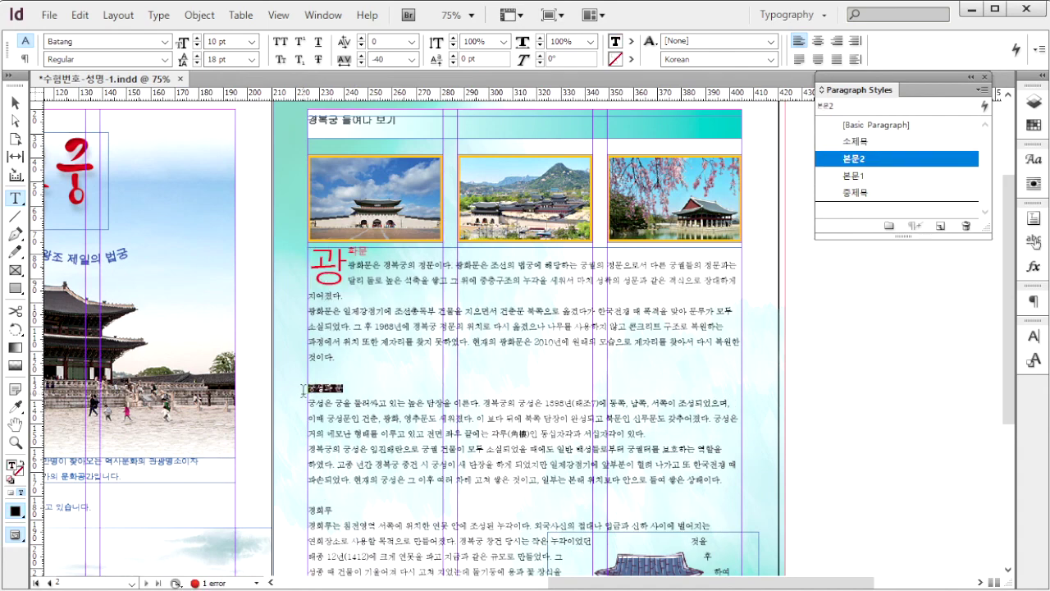
click(896, 144)
drag(332, 526, 309, 526)
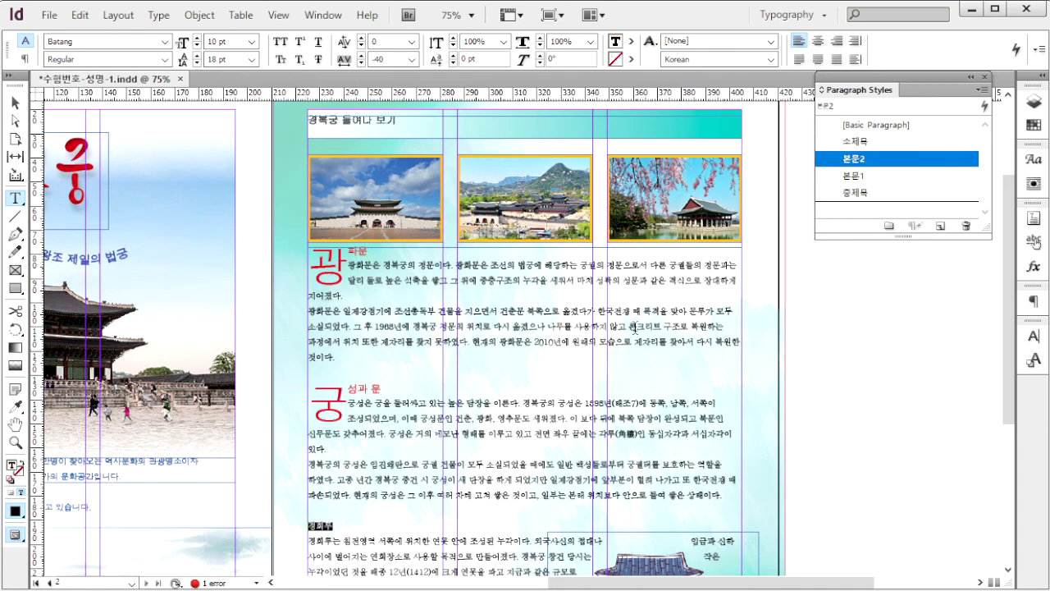
click(863, 143)
- Compare with the sample 1급-302.jpg and divide the page 2 body text frame into three columns
key(alt+Tab)
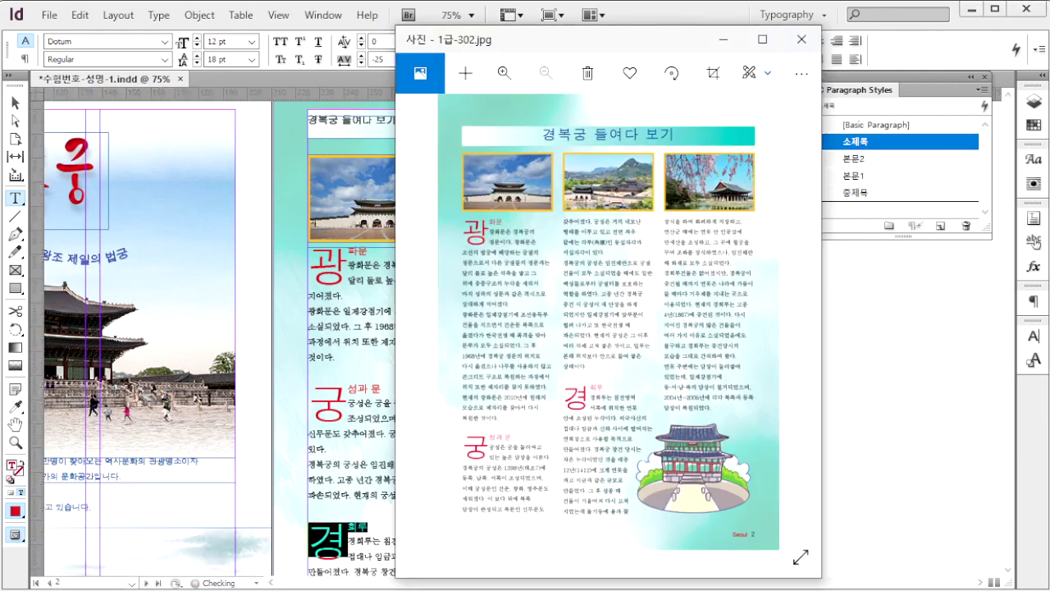
click(927, 47)
key(Escape)
click(507, 329)
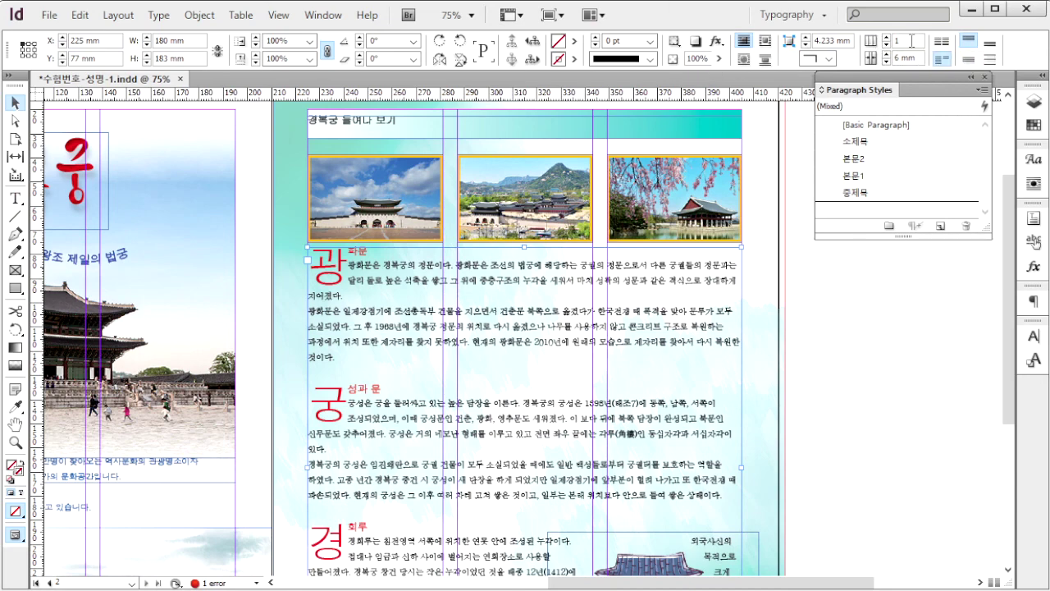
click(885, 37)
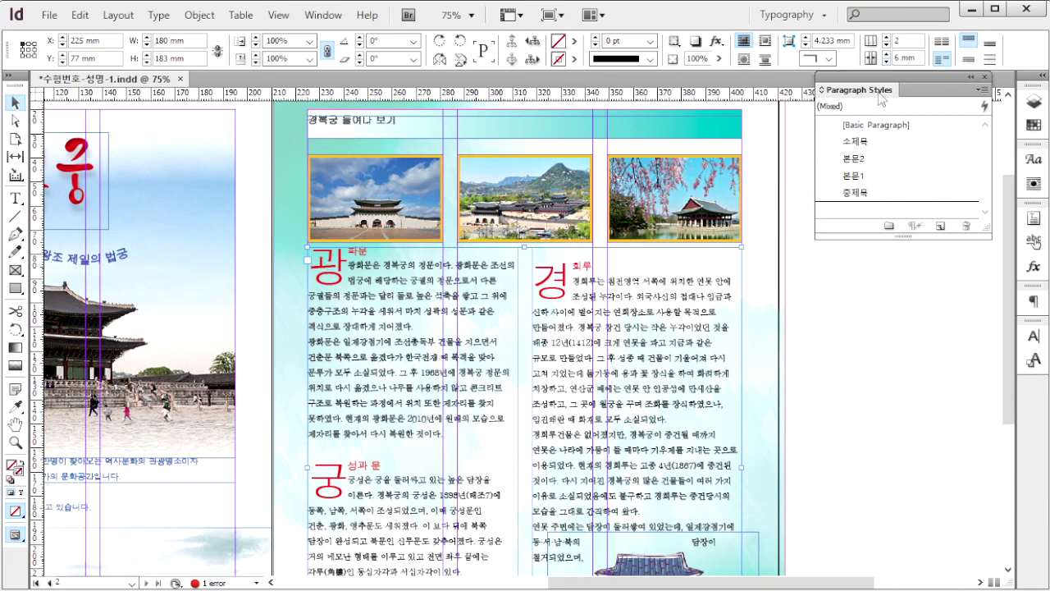
click(885, 36)
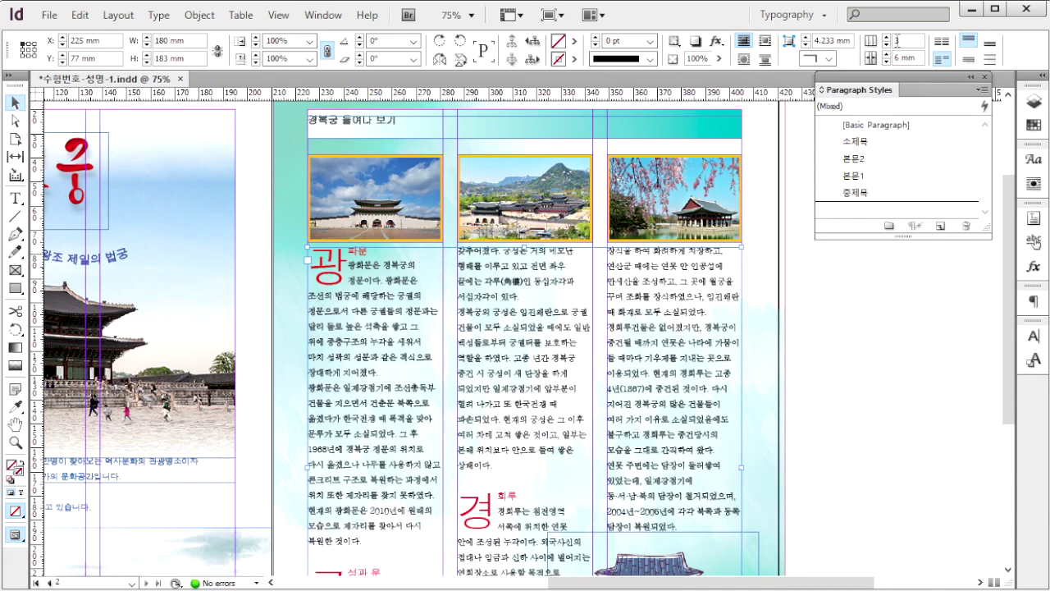
drag(917, 59, 895, 58)
- Apply the paragraph style 중제목 to the title 경복궁 들여다 보기 in the page 2 banner and save the document
click(383, 124)
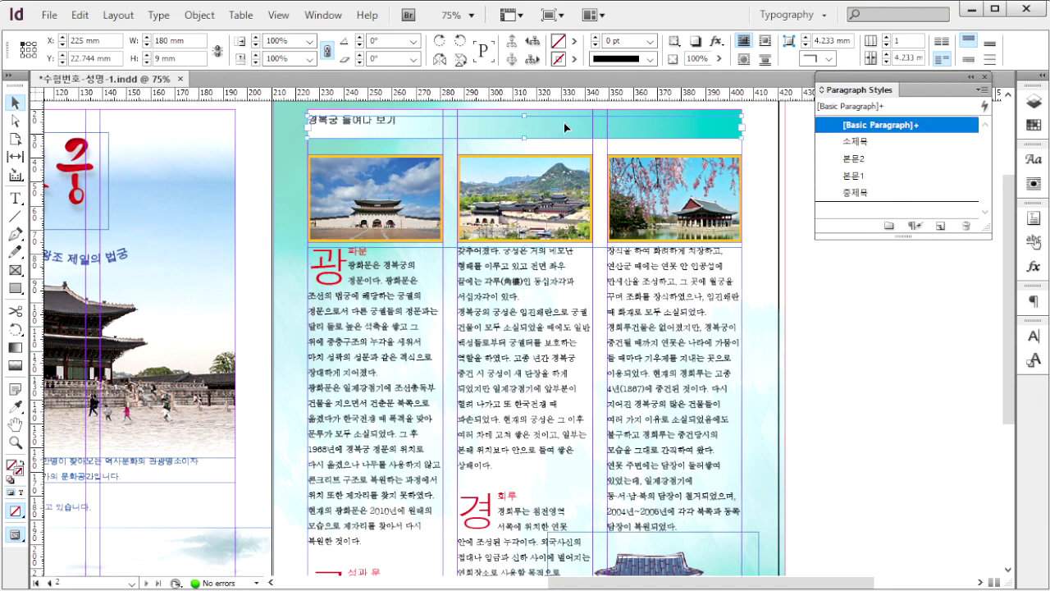
click(894, 193)
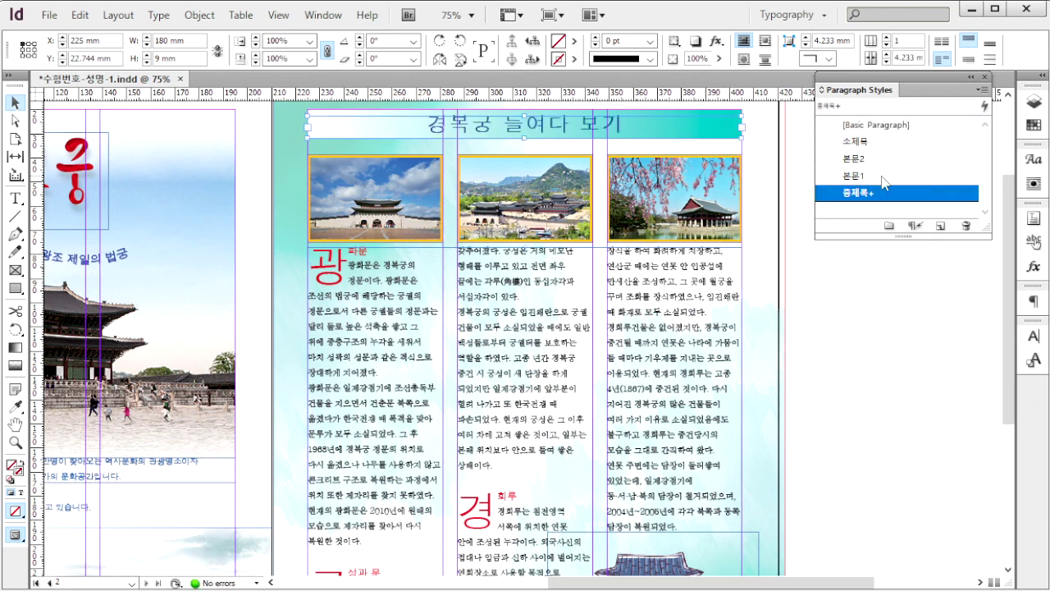
click(939, 300)
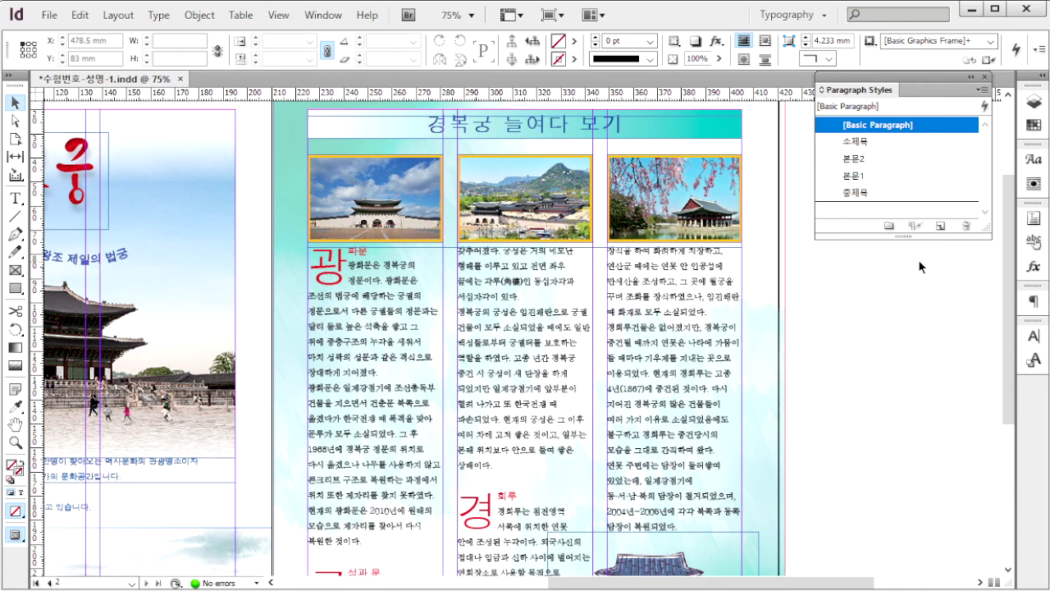
key(ctrl+s)
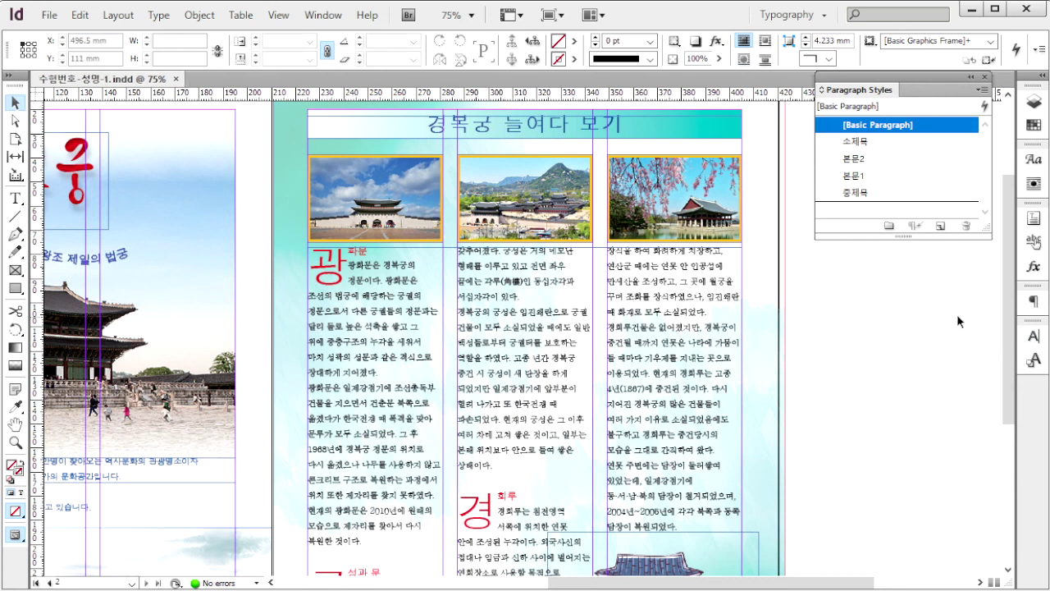